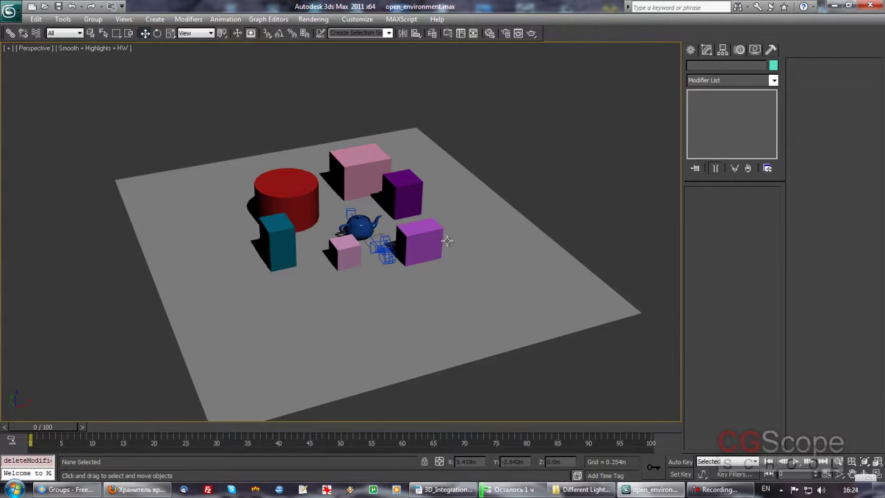
Orbit the viewport to a lower angle and toggle the viewport grid.
{"action": "mouse_move", "coordinate": [378, 269]}
{"action": "middle_mouse_down", "text": "alt"}
{"action": "mouse_move", "coordinate": [443, 253]}
{"action": "mouse_move", "coordinate": [392, 282]}
{"action": "middle_mouse_up", "text": "alt"}
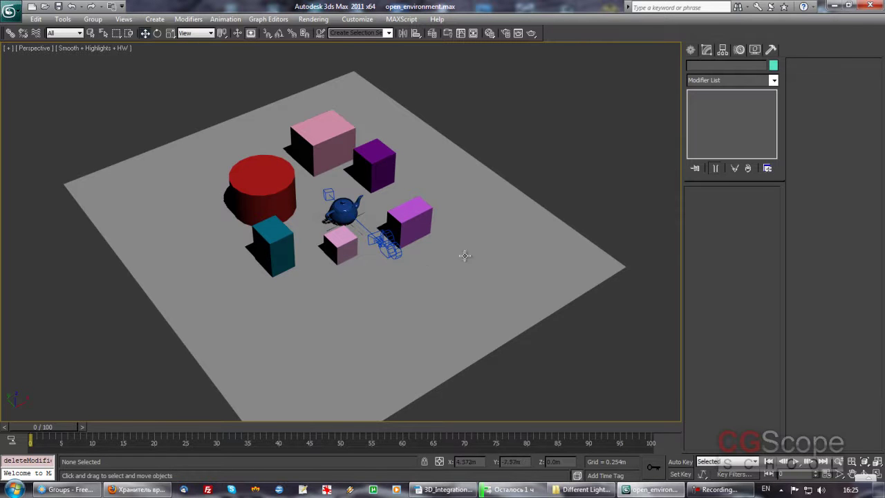
{"action": "mouse_move", "coordinate": [571, 330]}
{"action": "middle_mouse_down", "text": "alt"}
{"action": "mouse_move", "coordinate": [482, 324]}
{"action": "mouse_move", "coordinate": [501, 315]}
{"action": "mouse_move", "coordinate": [494, 310]}
{"action": "middle_mouse_up", "text": "alt"}
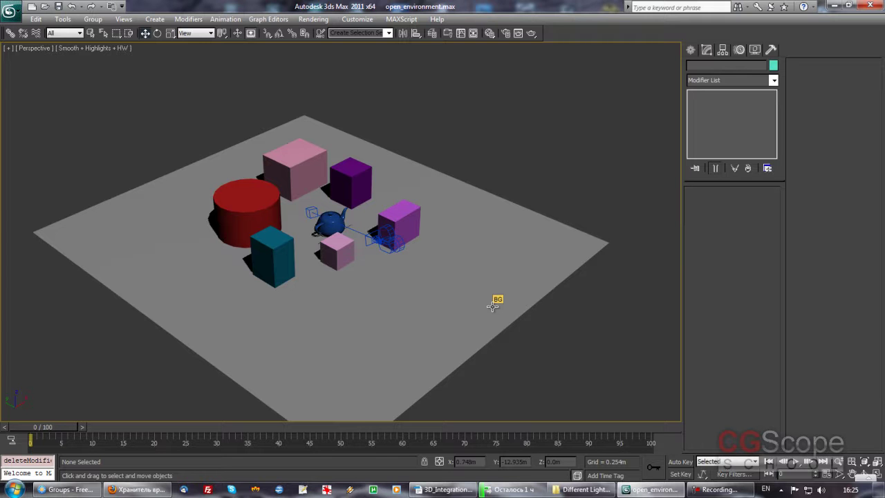
{"action": "mouse_move", "coordinate": [480, 260]}
{"action": "middle_mouse_down", "text": "alt"}
{"action": "mouse_move", "coordinate": [452, 302]}
{"action": "mouse_move", "coordinate": [447, 289]}
{"action": "mouse_move", "coordinate": [403, 287]}
{"action": "mouse_move", "coordinate": [444, 257]}
{"action": "mouse_move", "coordinate": [424, 263]}
{"action": "middle_mouse_up", "text": "alt"}
{"action": "key", "text": "g"}
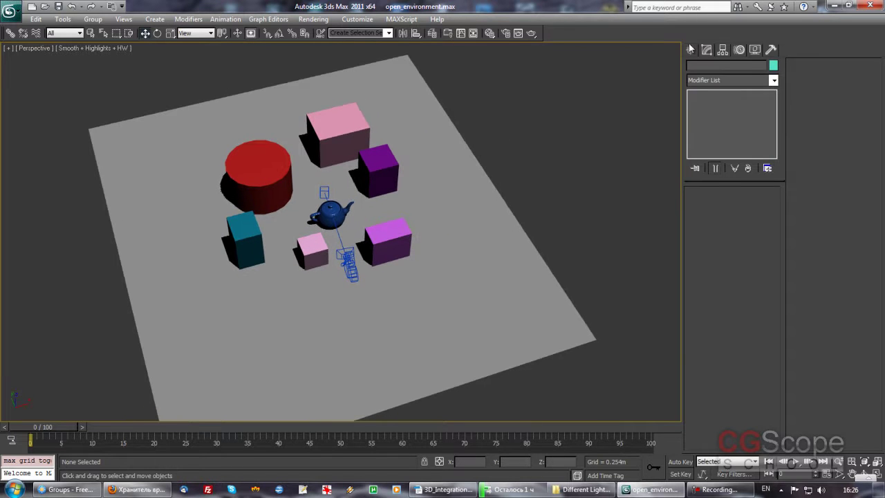
Browse the Photometric and Standard light types, then show the Systems category.
{"action": "left_click", "coordinate": [690, 50]}
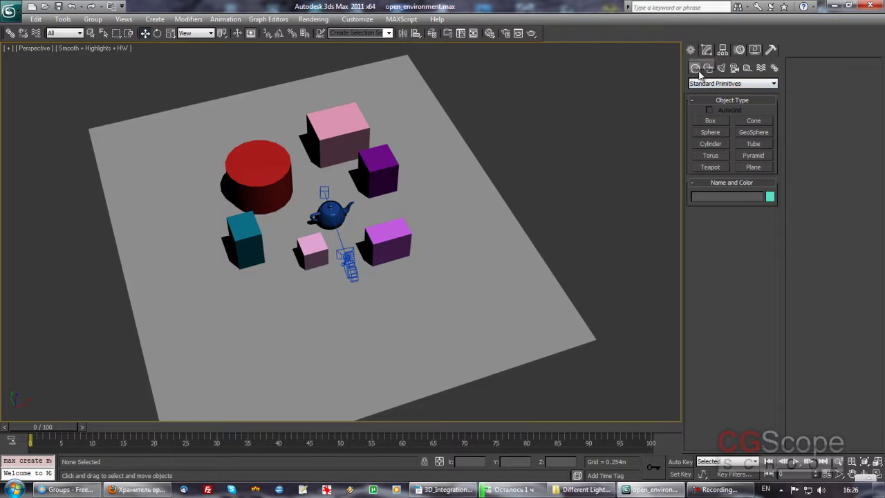
{"action": "left_click", "coordinate": [723, 70]}
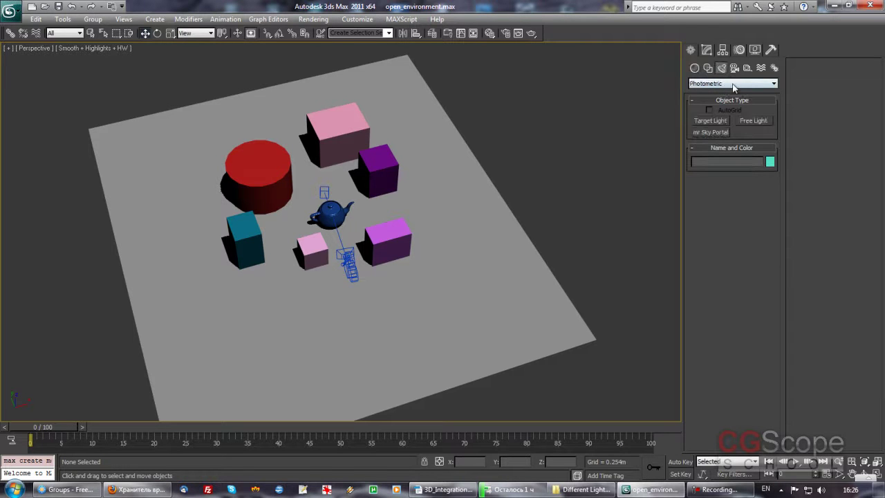
{"action": "left_click", "coordinate": [734, 85]}
{"action": "left_click", "coordinate": [722, 101]}
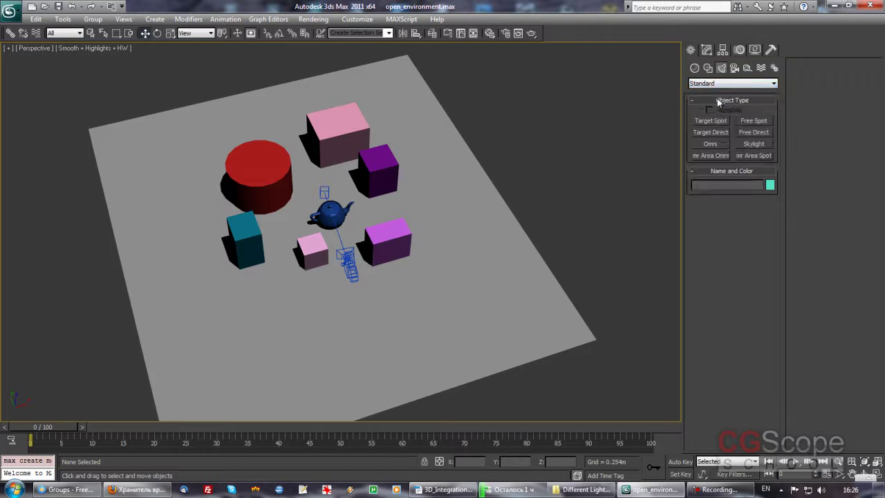
{"action": "left_click", "coordinate": [733, 85]}
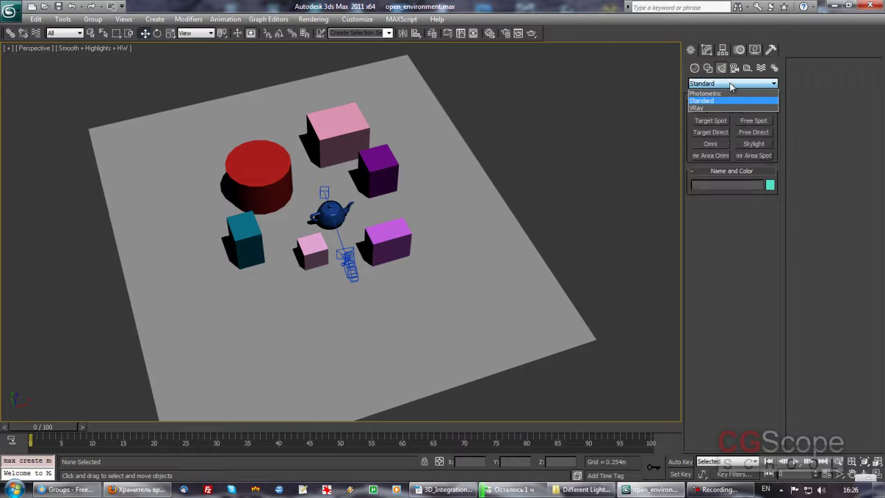
{"action": "left_click", "coordinate": [724, 95]}
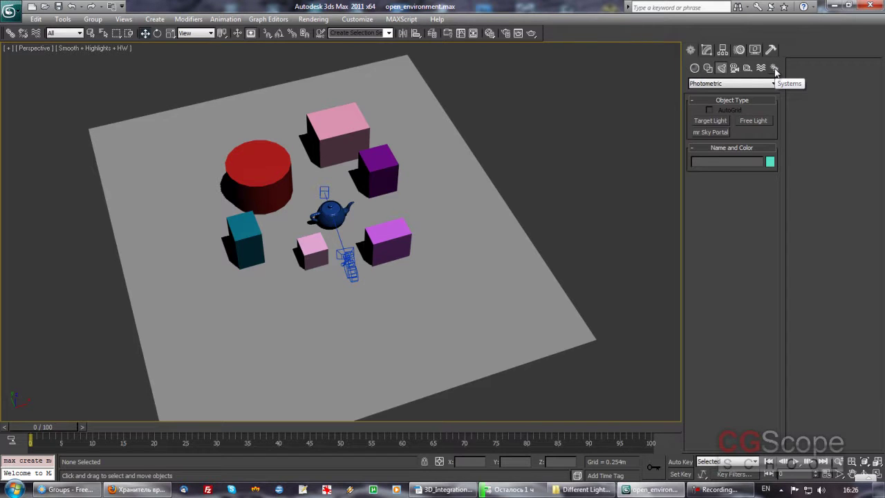
{"action": "left_click", "coordinate": [774, 68]}
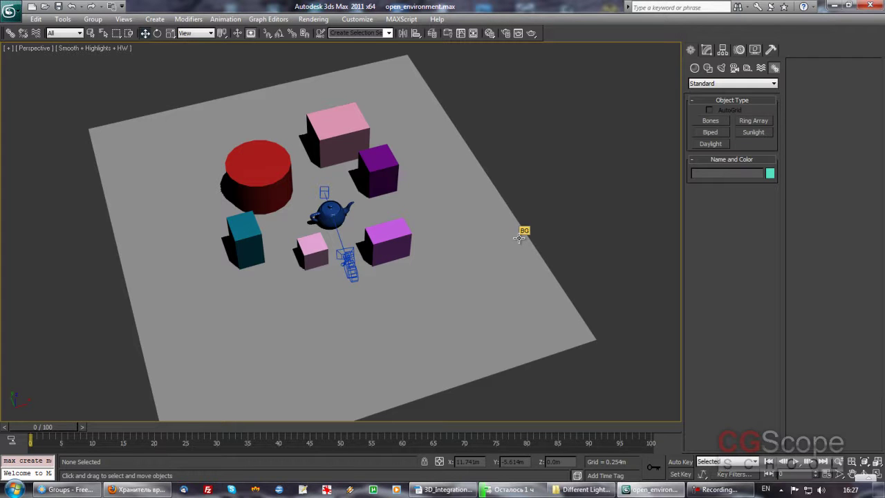
Create a Sunlight with its compass rose centred on the plane and the sun distance set.
{"action": "left_click", "coordinate": [754, 132]}
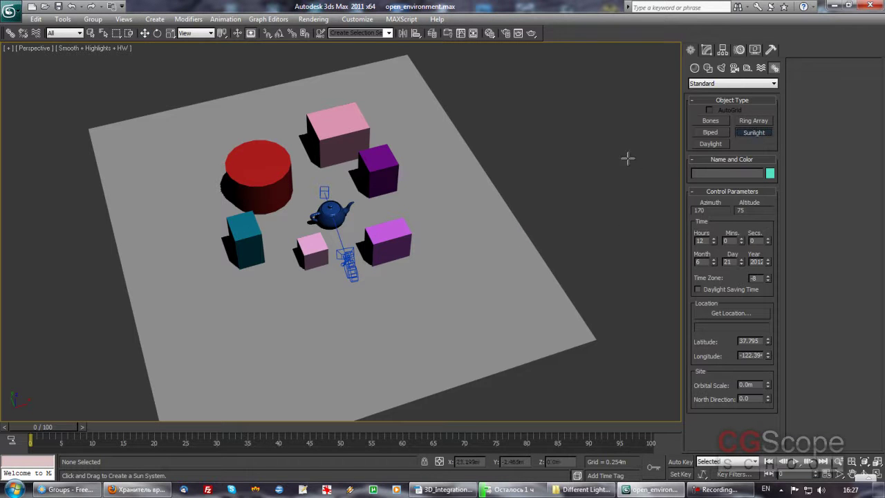
{"action": "mouse_move", "coordinate": [520, 182]}
{"action": "middle_mouse_down", "text": "alt"}
{"action": "mouse_move", "coordinate": [524, 196]}
{"action": "mouse_move", "coordinate": [489, 219]}
{"action": "middle_mouse_up", "text": "alt"}
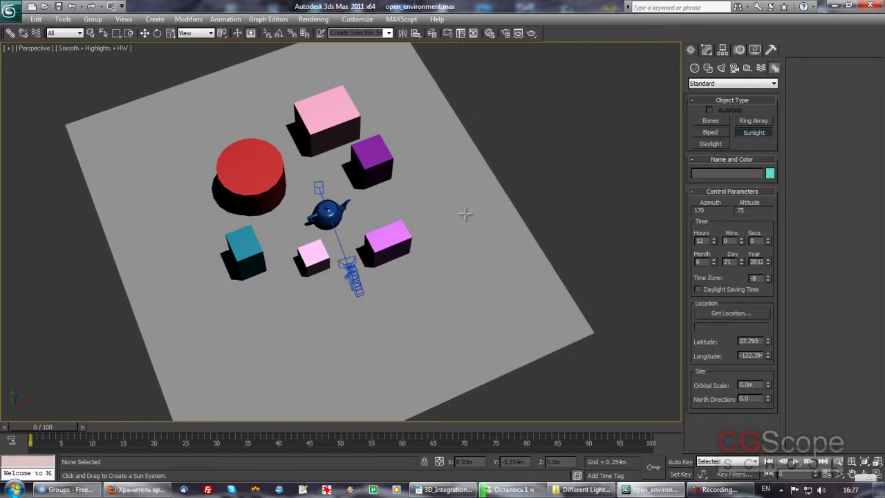
{"action": "scroll", "coordinate": [466, 212], "scroll_direction": "down", "scroll_amount": 5}
{"action": "mouse_move", "coordinate": [431, 209]}
{"action": "middle_mouse_down", "text": "alt"}
{"action": "mouse_move", "coordinate": [361, 180]}
{"action": "mouse_move", "coordinate": [325, 210]}
{"action": "middle_mouse_up", "text": "alt"}
{"action": "left_click_drag", "start_coordinate": [190, 158], "coordinate": [201, 171]}
{"action": "left_click_drag", "start_coordinate": [200, 170], "coordinate": [198, 174]}
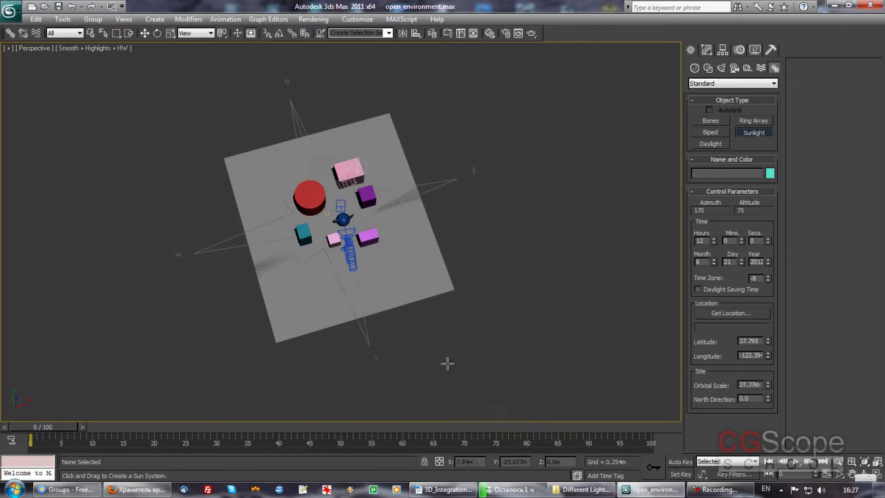
{"action": "left_click", "coordinate": [480, 416]}
End Sunlight creation and orbit and zoom to see the sun above the scene.
{"action": "mouse_move", "coordinate": [443, 332]}
{"action": "middle_mouse_down", "text": "alt"}
{"action": "mouse_move", "coordinate": [429, 340]}
{"action": "mouse_move", "coordinate": [459, 304]}
{"action": "mouse_move", "coordinate": [433, 277]}
{"action": "mouse_move", "coordinate": [447, 269]}
{"action": "mouse_move", "coordinate": [405, 287]}
{"action": "middle_mouse_up", "text": "alt"}
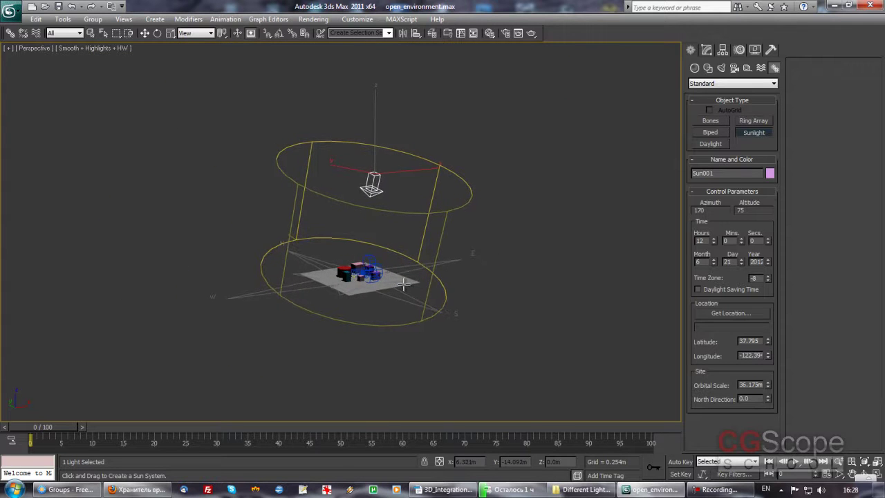
{"action": "right_click", "coordinate": [502, 274]}
{"action": "mouse_move", "coordinate": [500, 270]}
{"action": "middle_mouse_down", "text": "alt"}
{"action": "mouse_move", "coordinate": [486, 288]}
{"action": "mouse_move", "coordinate": [446, 276]}
{"action": "mouse_move", "coordinate": [453, 272]}
{"action": "middle_mouse_up", "text": "alt"}
{"action": "scroll", "coordinate": [445, 268], "scroll_direction": "up", "scroll_amount": 1}
{"action": "scroll", "coordinate": [443, 266], "scroll_direction": "up", "scroll_amount": 1}
{"action": "scroll", "coordinate": [439, 264], "scroll_direction": "up", "scroll_amount": 1}
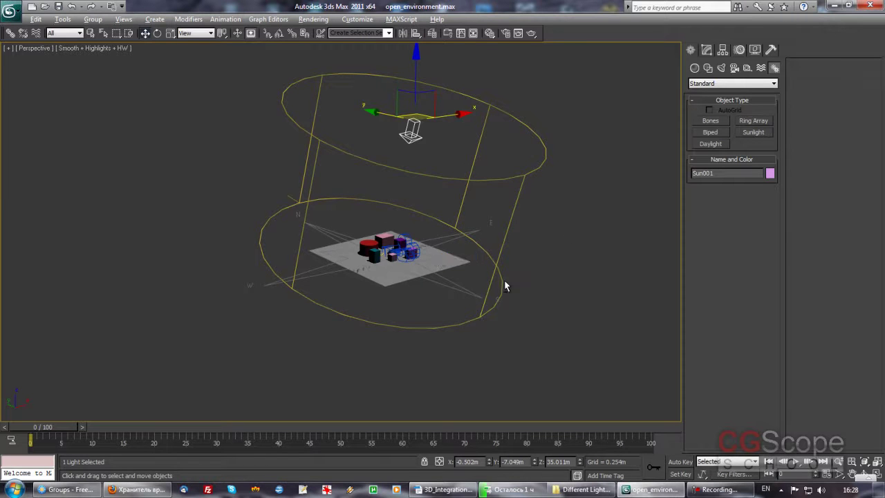
{"action": "middle_click_drag", "start_coordinate": [505, 288], "coordinate": [497, 280], "text": "alt"}
Select Sun001 and show its parameters in the Modify panel.
{"action": "left_click", "coordinate": [444, 240]}
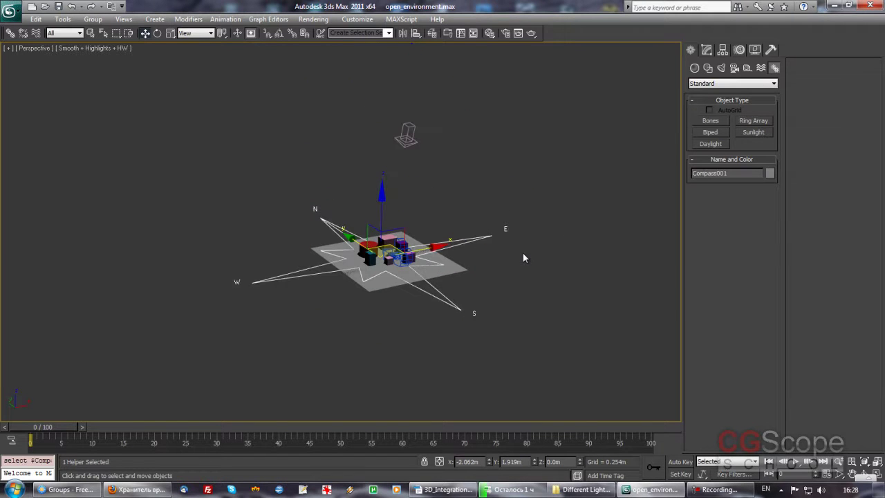
{"action": "left_click", "coordinate": [407, 132]}
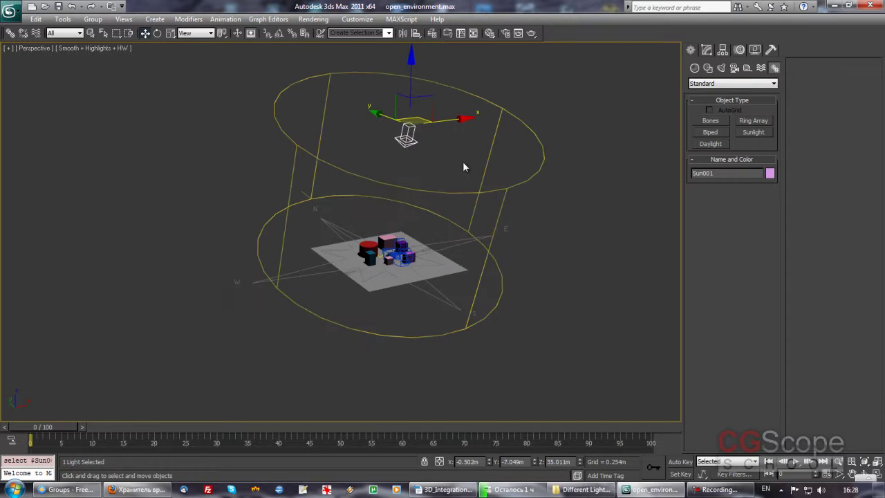
{"action": "middle_click_drag", "start_coordinate": [506, 236], "coordinate": [639, 185], "text": "alt"}
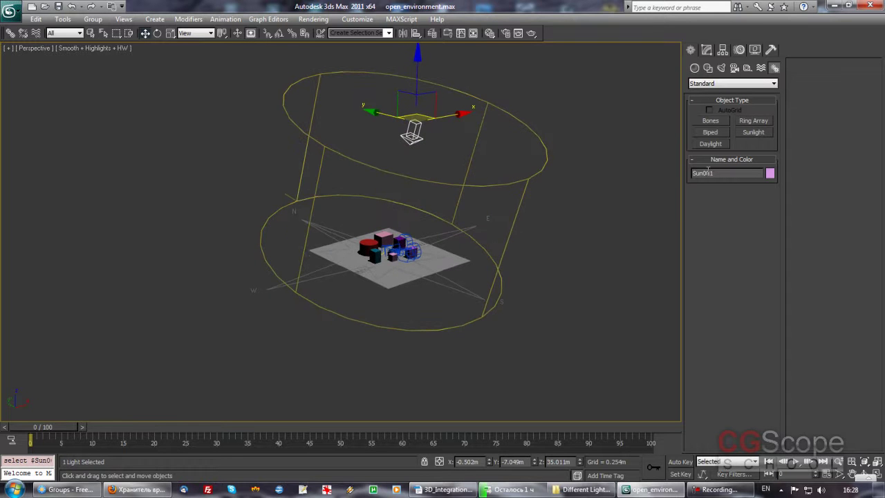
{"action": "middle_click_drag", "start_coordinate": [603, 155], "coordinate": [619, 208], "text": "alt"}
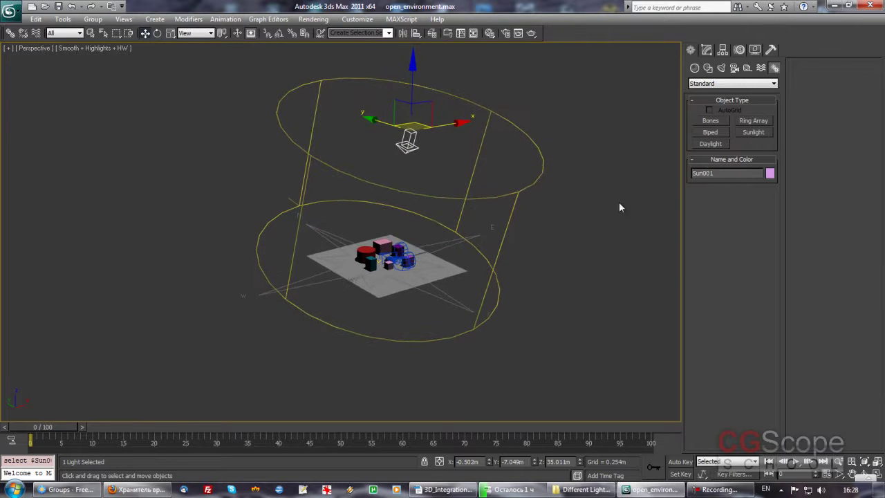
{"action": "left_click", "coordinate": [707, 50]}
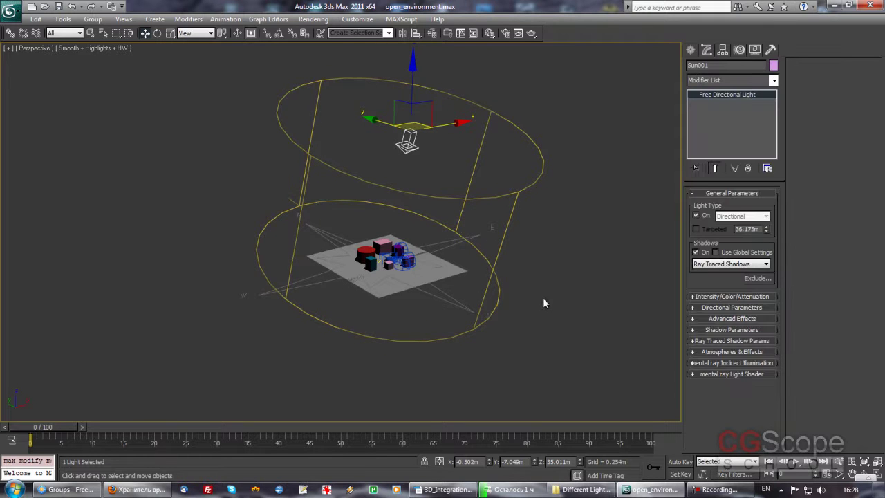
{"action": "left_click", "coordinate": [571, 279]}
{"action": "left_click", "coordinate": [466, 188]}
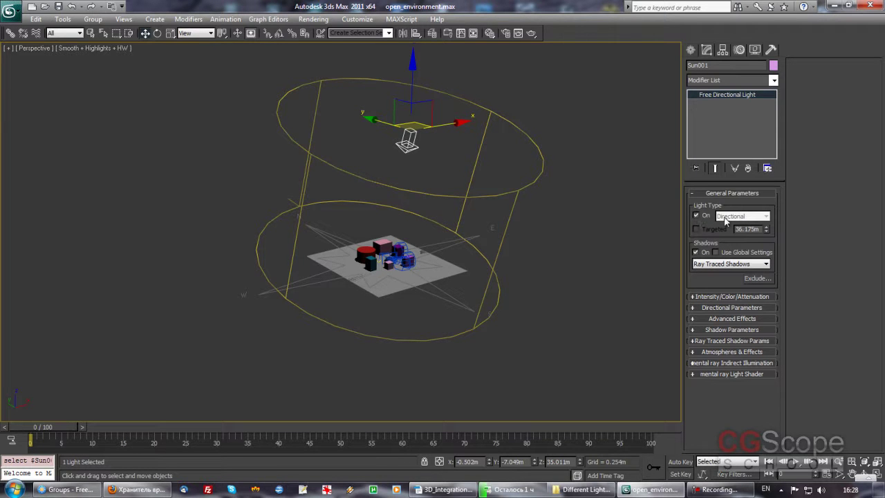
Check the ray-traced shadow type and expand and collapse each of the sun's rollouts.
{"action": "left_click", "coordinate": [737, 264]}
{"action": "left_click", "coordinate": [728, 297]}
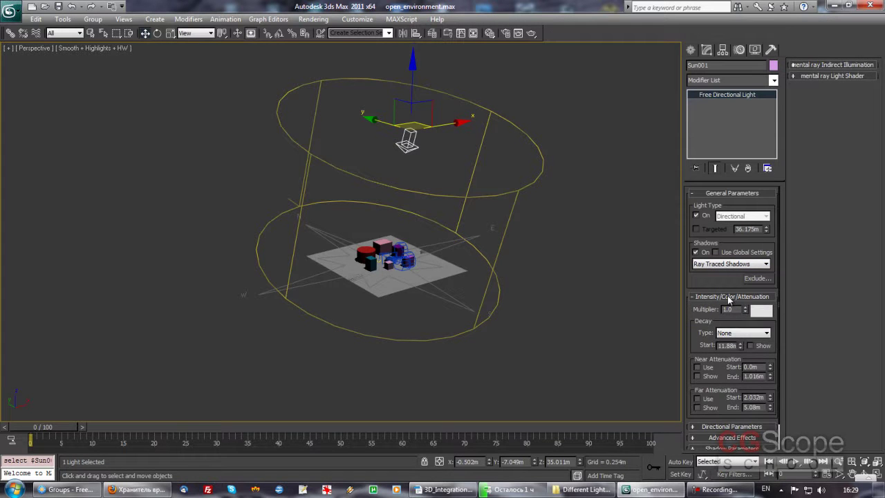
{"action": "left_click", "coordinate": [728, 297]}
{"action": "left_click", "coordinate": [724, 308]}
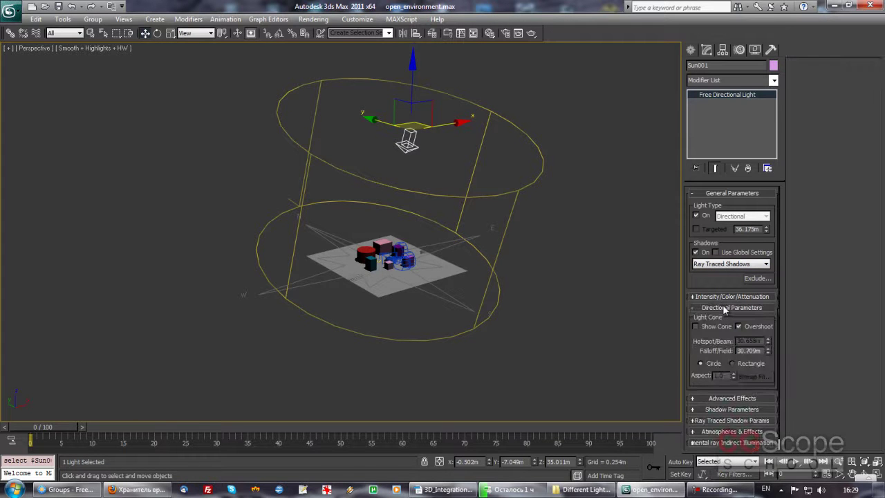
{"action": "left_click", "coordinate": [724, 308]}
{"action": "left_click", "coordinate": [719, 320]}
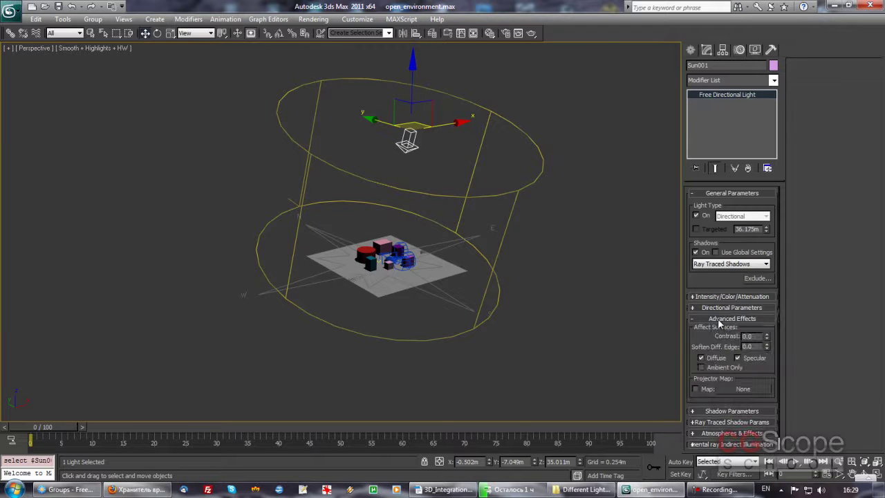
{"action": "left_click", "coordinate": [719, 319]}
{"action": "left_click", "coordinate": [715, 330]}
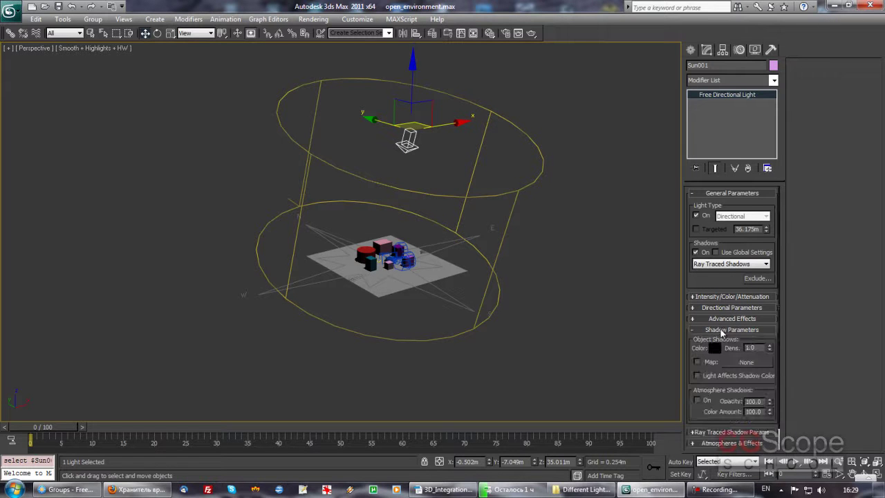
{"action": "left_click", "coordinate": [719, 329]}
{"action": "left_click", "coordinate": [717, 341]}
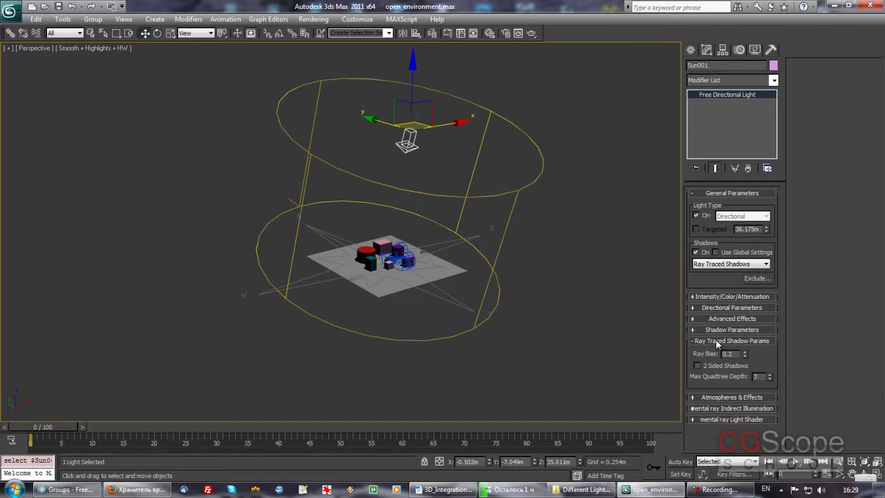
{"action": "left_click", "coordinate": [717, 341]}
Select Compass001 to show its parameters, with radius 2.31m.
{"action": "middle_click_drag", "start_coordinate": [484, 306], "coordinate": [462, 306], "text": "alt"}
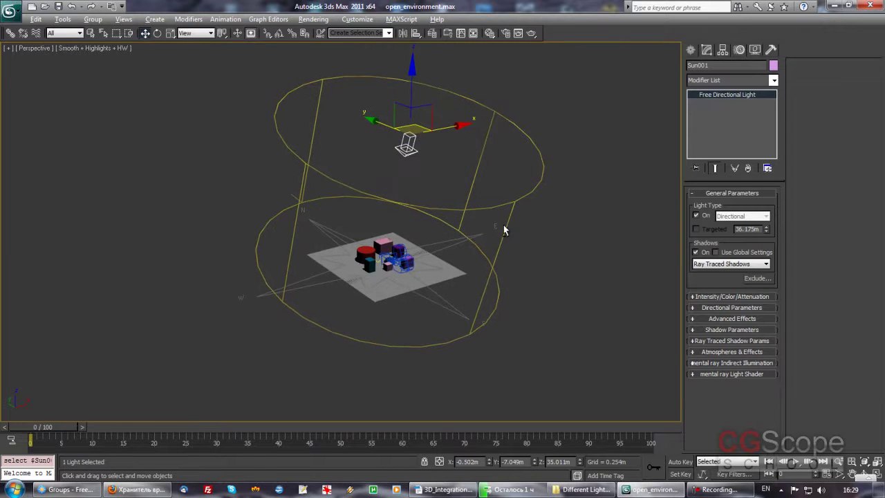
{"action": "middle_click_drag", "start_coordinate": [512, 228], "coordinate": [492, 230], "text": "alt"}
{"action": "left_click", "coordinate": [454, 253]}
{"action": "middle_click_drag", "start_coordinate": [466, 282], "coordinate": [516, 289], "text": "alt"}
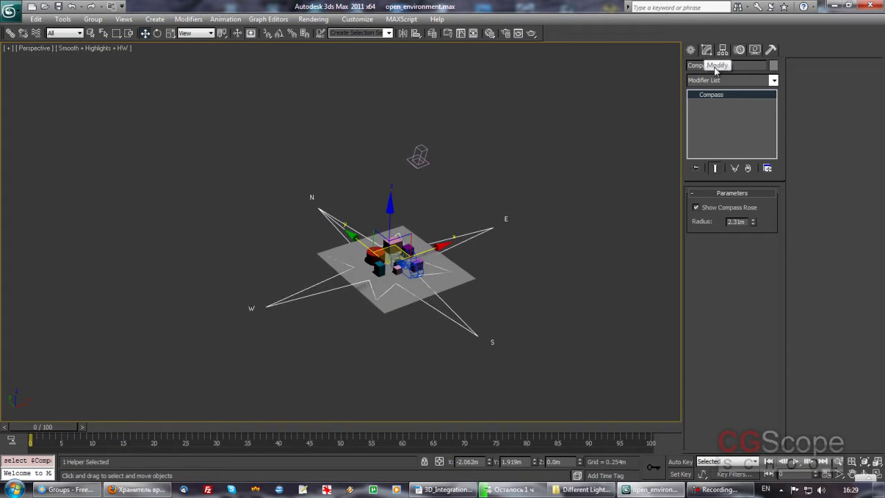
{"action": "mouse_move", "coordinate": [753, 222]}
{"action": "left_mouse_down"}
{"action": "mouse_move", "coordinate": [755, 260]}
{"action": "mouse_move", "coordinate": [751, 231]}
{"action": "left_mouse_up"}
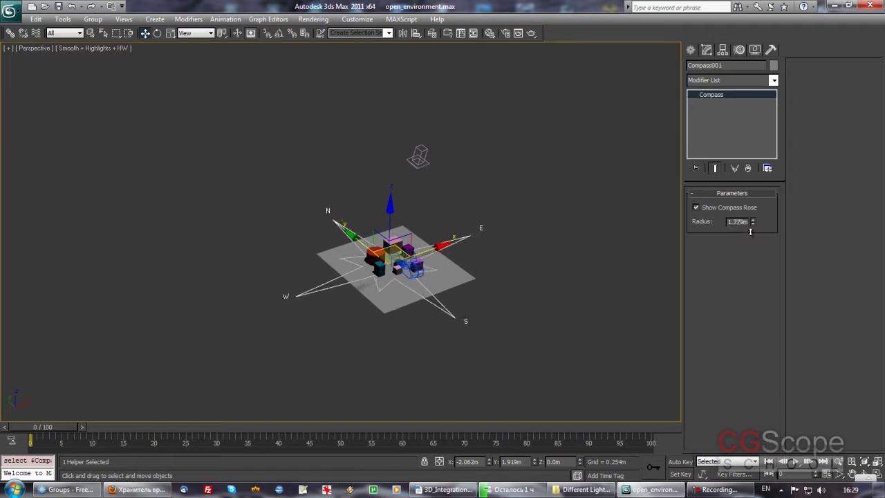
{"action": "mouse_move", "coordinate": [484, 297]}
{"action": "middle_mouse_down", "text": "alt"}
{"action": "mouse_move", "coordinate": [474, 276]}
{"action": "mouse_move", "coordinate": [403, 252]}
{"action": "middle_mouse_up", "text": "alt"}
{"action": "middle_click_drag", "start_coordinate": [282, 318], "coordinate": [357, 227], "text": "alt"}
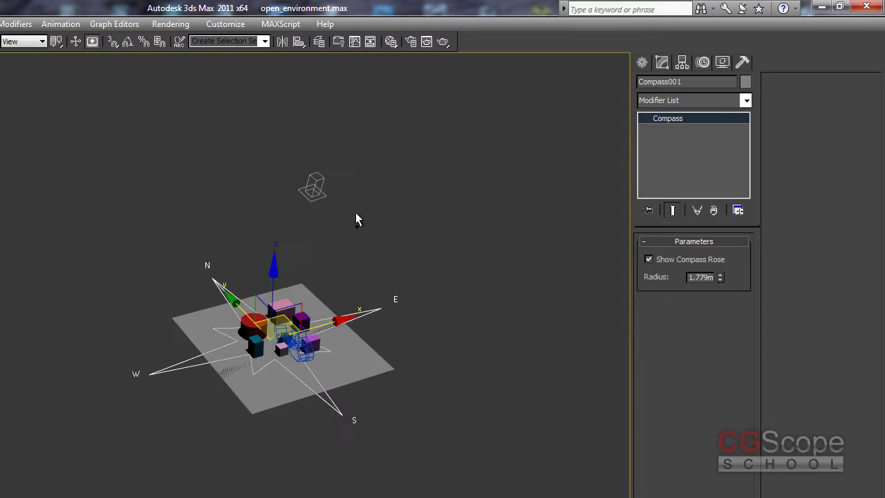
{"action": "left_click", "coordinate": [318, 181]}
{"action": "left_click", "coordinate": [371, 314]}
{"action": "mouse_move", "coordinate": [285, 318]}
{"action": "left_mouse_down"}
{"action": "mouse_move", "coordinate": [422, 279]}
{"action": "mouse_move", "coordinate": [272, 305]}
{"action": "mouse_move", "coordinate": [283, 316]}
{"action": "left_mouse_up"}
{"action": "mouse_move", "coordinate": [402, 355]}
{"action": "middle_mouse_down", "text": "alt"}
{"action": "mouse_move", "coordinate": [402, 336]}
{"action": "mouse_move", "coordinate": [410, 337]}
{"action": "mouse_move", "coordinate": [379, 349]}
{"action": "mouse_move", "coordinate": [411, 339]}
{"action": "middle_mouse_up", "text": "alt"}
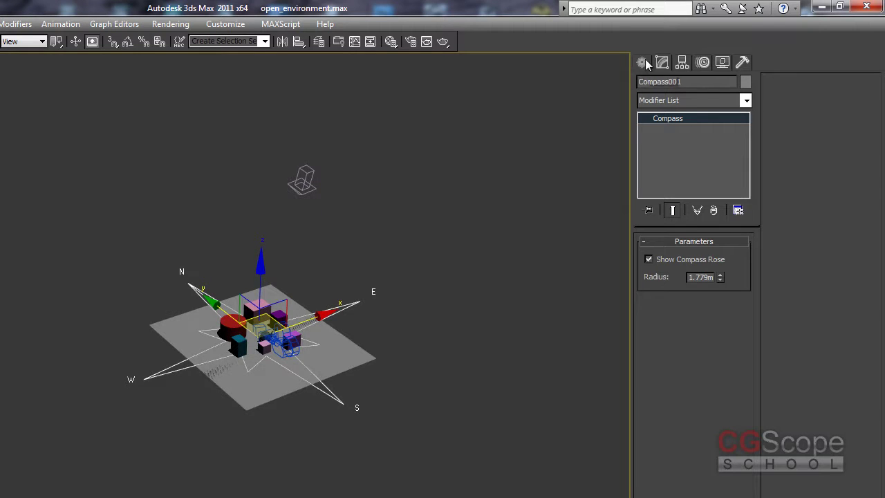
{"action": "middle_click_drag", "start_coordinate": [346, 346], "coordinate": [342, 277], "text": "alt"}
Select Sun001 and try its rotate, scale and move gizmos.
{"action": "left_click", "coordinate": [313, 167]}
{"action": "mouse_move", "coordinate": [314, 167]}
{"action": "middle_mouse_down", "text": "alt"}
{"action": "mouse_move", "coordinate": [370, 272]}
{"action": "mouse_move", "coordinate": [395, 272]}
{"action": "middle_mouse_up", "text": "alt"}
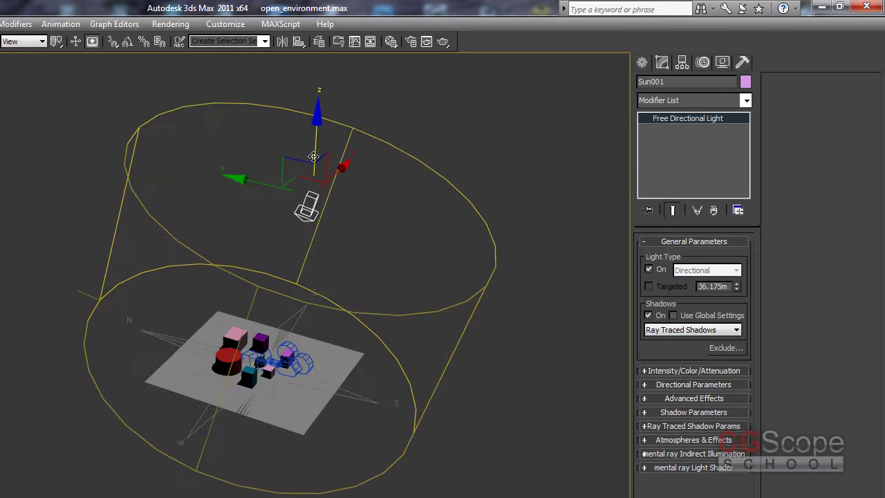
{"action": "middle_click_drag", "start_coordinate": [363, 230], "coordinate": [357, 227], "text": "alt"}
{"action": "middle_click_drag", "start_coordinate": [310, 206], "coordinate": [347, 248], "text": "alt"}
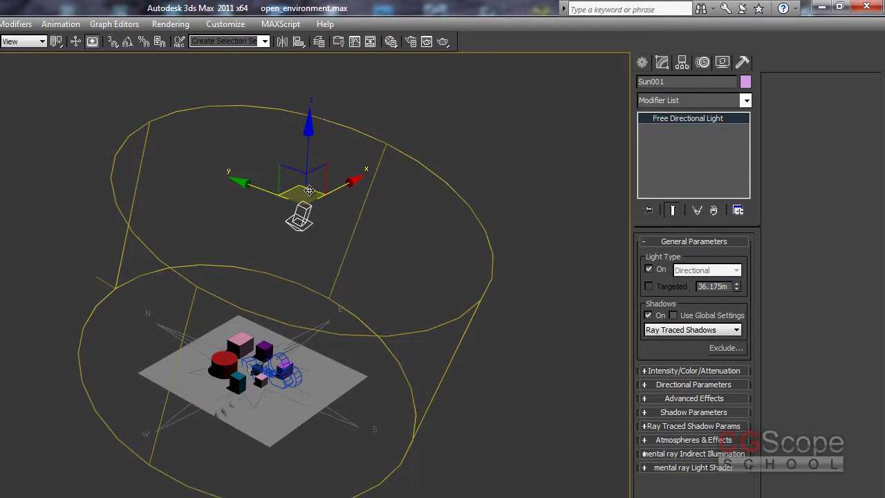
{"action": "key", "text": "e"}
{"action": "left_click_drag", "start_coordinate": [353, 168], "coordinate": [385, 222]}
{"action": "key", "text": "r"}
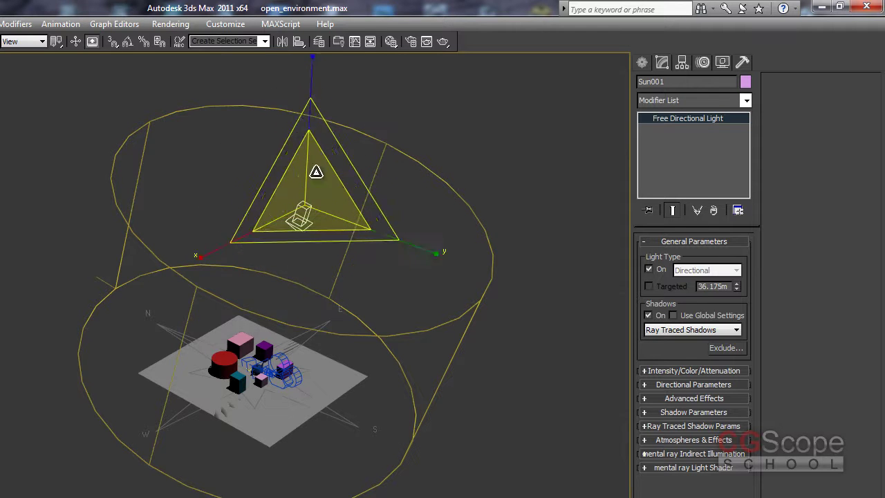
{"action": "key", "text": "w"}
{"action": "mouse_move", "coordinate": [413, 262]}
{"action": "middle_mouse_down", "text": "alt"}
{"action": "mouse_move", "coordinate": [365, 274]}
{"action": "mouse_move", "coordinate": [371, 296]}
{"action": "mouse_move", "coordinate": [372, 270]}
{"action": "mouse_move", "coordinate": [355, 299]}
{"action": "mouse_move", "coordinate": [411, 267]}
{"action": "mouse_move", "coordinate": [421, 272]}
{"action": "middle_mouse_up", "text": "alt"}
Select Compass001 and step through the command panel tabs to Hierarchy.
{"action": "left_click", "coordinate": [340, 325]}
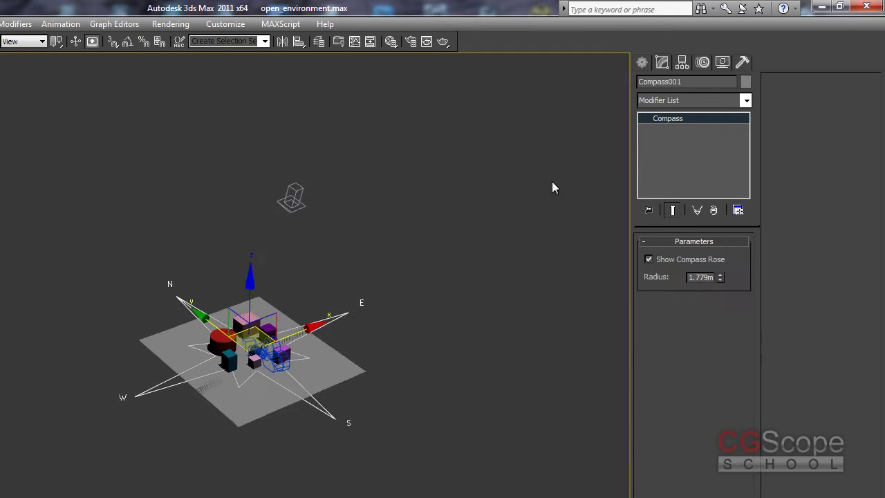
{"action": "left_click", "coordinate": [643, 62]}
{"action": "left_click", "coordinate": [661, 63]}
{"action": "left_click", "coordinate": [682, 62]}
Show Sun001's Motion controls: 12:00 on 6/21/2012, latitude 37.795, orbital scale 36.175m.
{"action": "left_click", "coordinate": [703, 63]}
{"action": "left_click", "coordinate": [723, 63]}
{"action": "left_click", "coordinate": [704, 63]}
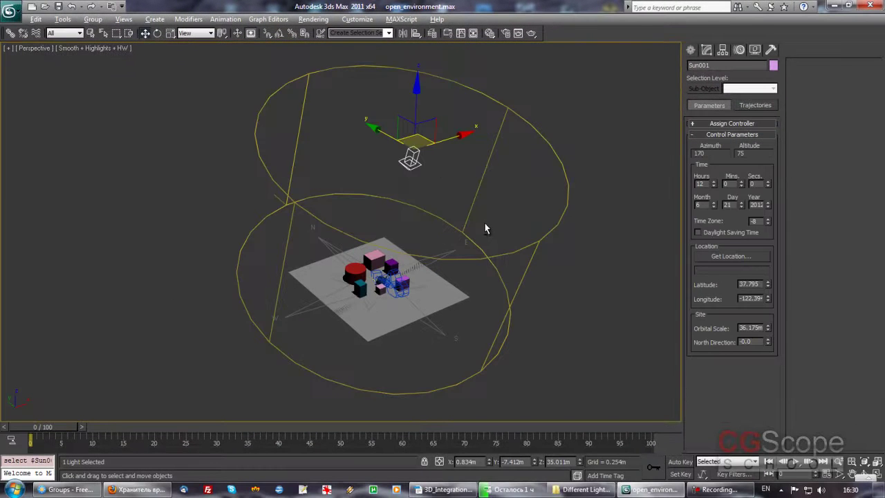
{"action": "mouse_move", "coordinate": [484, 227]}
{"action": "middle_mouse_down", "text": "alt"}
{"action": "mouse_move", "coordinate": [462, 228]}
{"action": "mouse_move", "coordinate": [456, 206]}
{"action": "mouse_move", "coordinate": [436, 207]}
{"action": "middle_mouse_up", "text": "alt"}
{"action": "left_click", "coordinate": [433, 197]}
{"action": "left_click", "coordinate": [399, 177]}
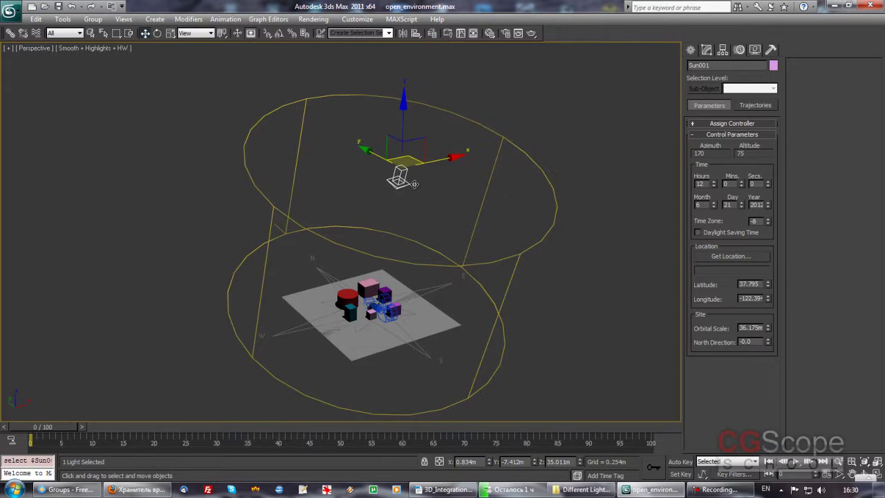
{"action": "left_click", "coordinate": [440, 285]}
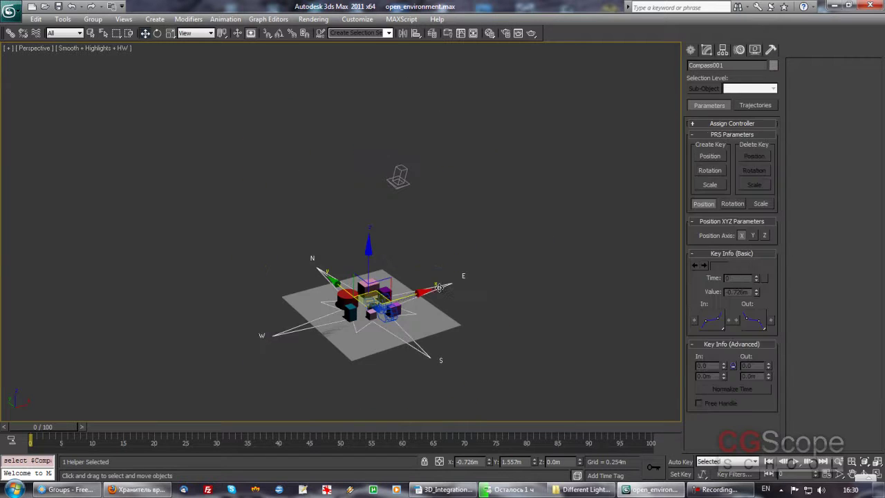
{"action": "left_click", "coordinate": [400, 177]}
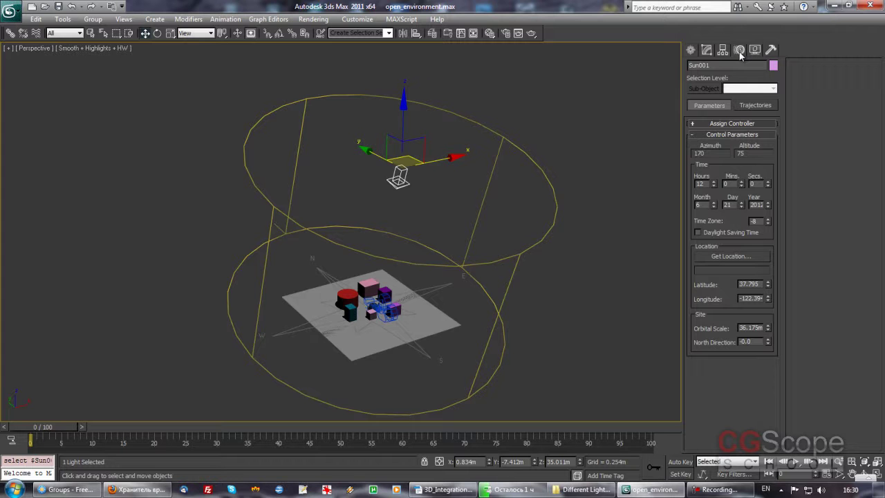
{"action": "left_click", "coordinate": [706, 51]}
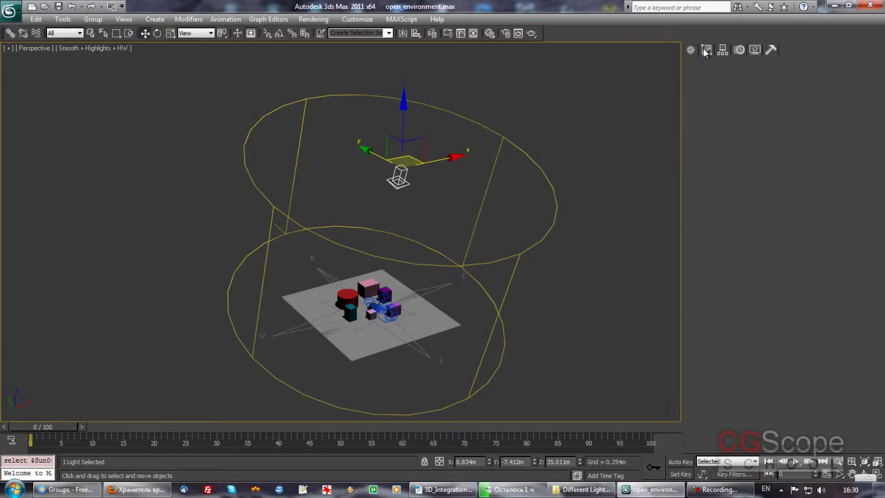
{"action": "left_click", "coordinate": [740, 50]}
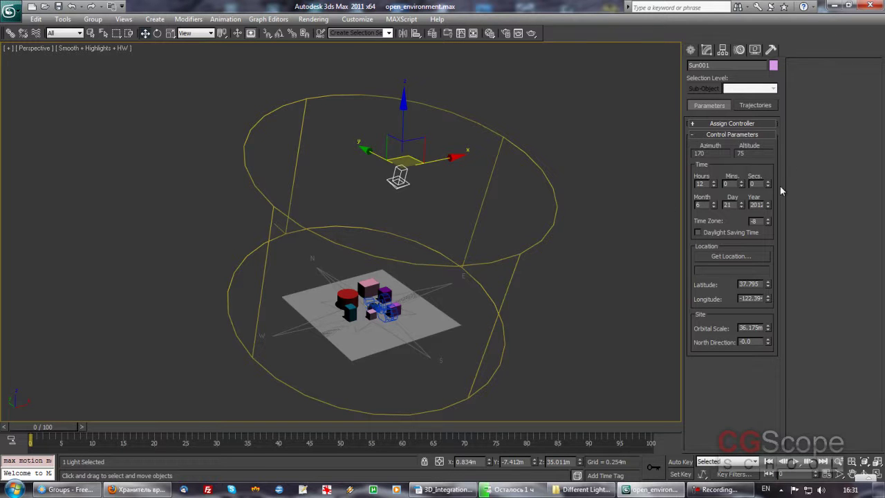
{"action": "middle_click_drag", "start_coordinate": [437, 201], "coordinate": [427, 237], "text": "alt"}
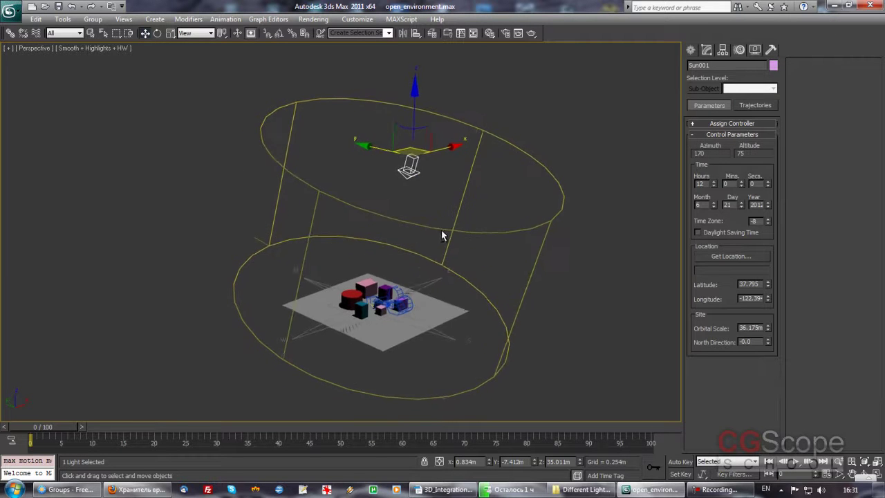
{"action": "middle_click_drag", "start_coordinate": [384, 271], "coordinate": [429, 242], "text": "alt"}
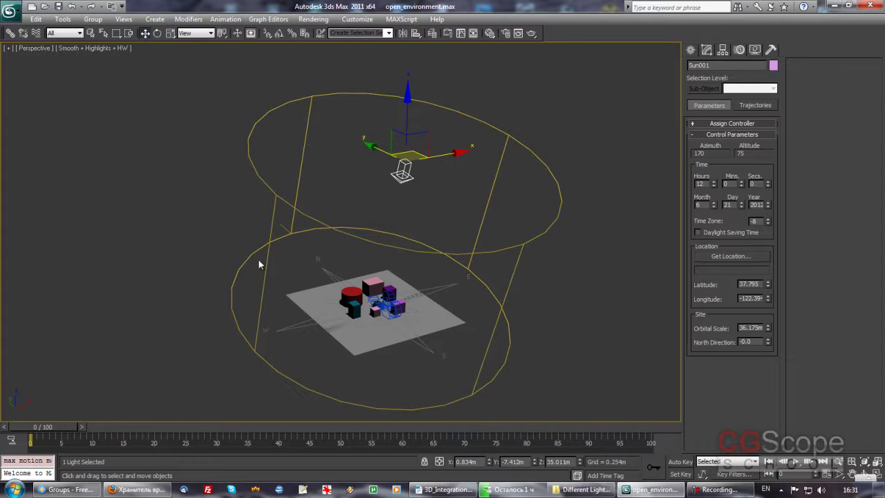
{"action": "mouse_move", "coordinate": [426, 213]}
{"action": "middle_mouse_down"}
{"action": "mouse_move", "coordinate": [458, 213]}
{"action": "mouse_move", "coordinate": [443, 196]}
{"action": "mouse_move", "coordinate": [476, 197]}
{"action": "middle_mouse_up"}
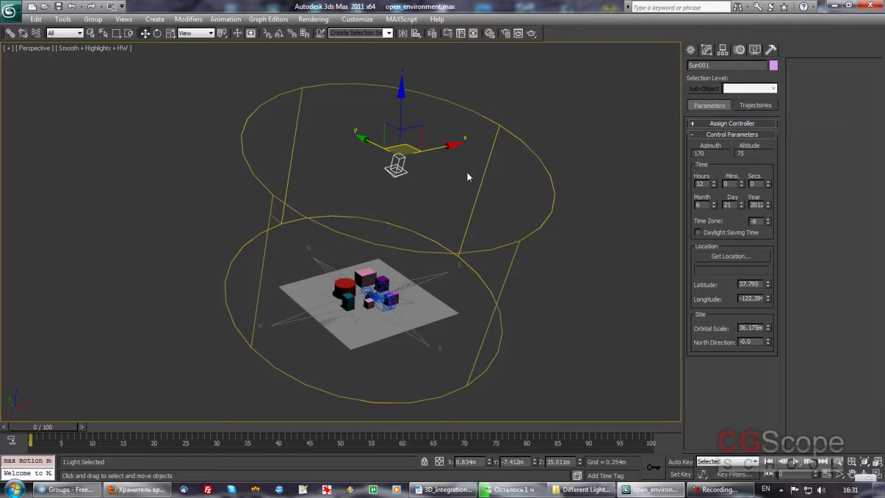
Try hour values 6, 21 and 12 on the sun's clock to watch the sun move.
{"action": "middle_click_drag", "start_coordinate": [473, 176], "coordinate": [481, 184], "text": "alt"}
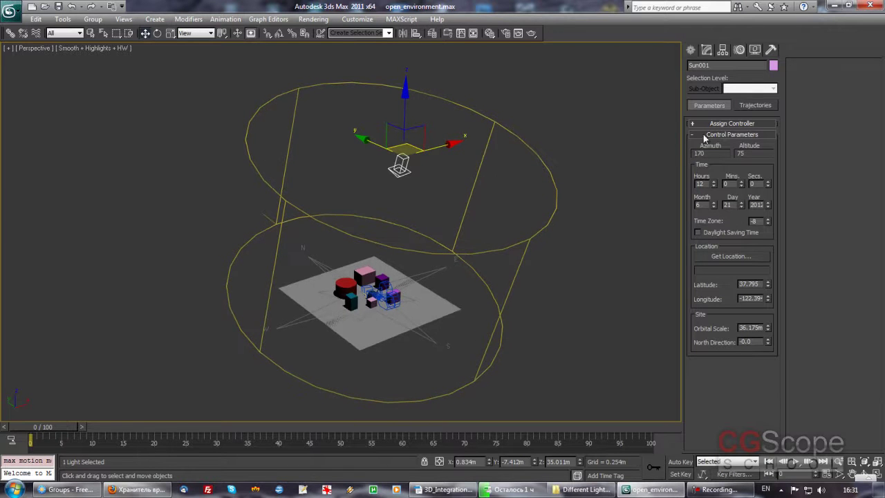
{"action": "double_click", "coordinate": [701, 184]}
{"action": "double_click", "coordinate": [733, 184]}
{"action": "double_click", "coordinate": [754, 183]}
{"action": "double_click", "coordinate": [699, 183]}
{"action": "key", "text": "Return"}
{"action": "mouse_move", "coordinate": [462, 259]}
{"action": "middle_mouse_down", "text": "alt"}
{"action": "mouse_move", "coordinate": [412, 248]}
{"action": "mouse_move", "coordinate": [428, 258]}
{"action": "mouse_move", "coordinate": [417, 286]}
{"action": "mouse_move", "coordinate": [427, 266]}
{"action": "middle_mouse_up", "text": "alt"}
{"action": "left_click", "coordinate": [713, 186]}
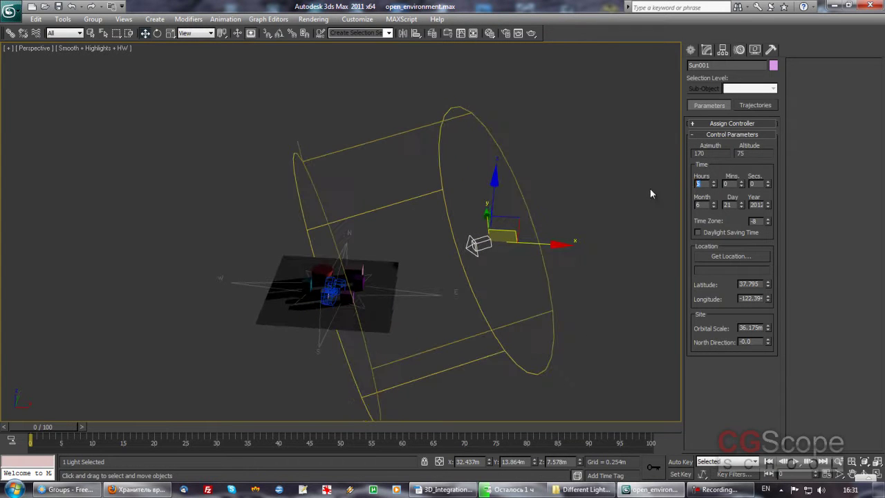
{"action": "type", "text": "21"}
{"action": "key", "text": "Return"}
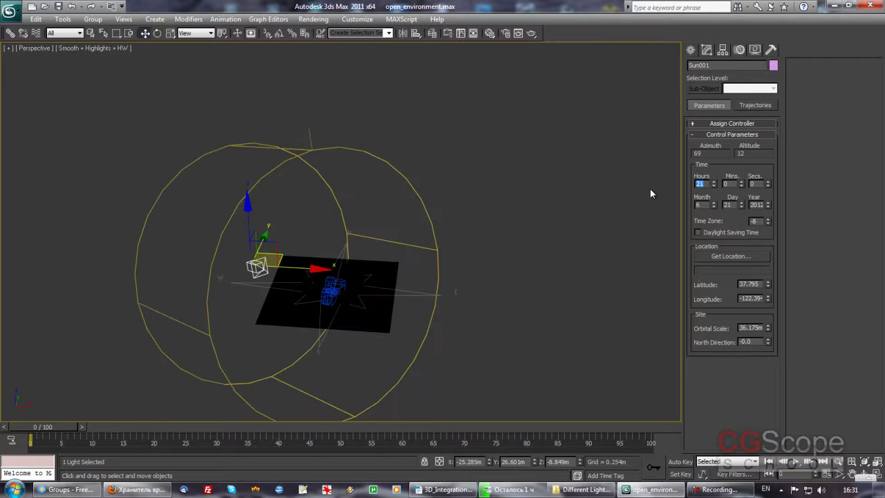
{"action": "mouse_move", "coordinate": [434, 209]}
{"action": "middle_mouse_down", "text": "alt"}
{"action": "mouse_move", "coordinate": [405, 195]}
{"action": "mouse_move", "coordinate": [443, 212]}
{"action": "mouse_move", "coordinate": [438, 219]}
{"action": "middle_mouse_up", "text": "alt"}
{"action": "double_click", "coordinate": [699, 184]}
{"action": "type", "text": "12"}
{"action": "key", "text": "Return"}
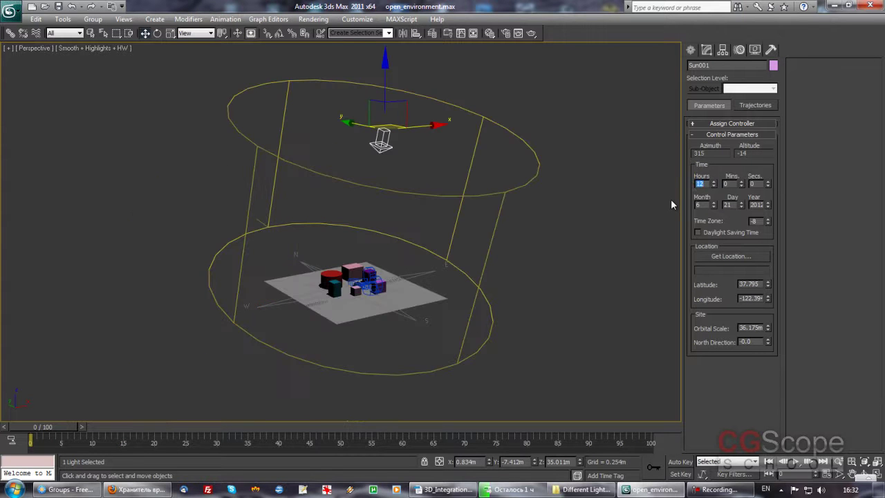
Spin the sun's time to 10:18:23 and enter 2009 as the year.
{"action": "middle_click_drag", "start_coordinate": [509, 234], "coordinate": [532, 263], "text": "alt"}
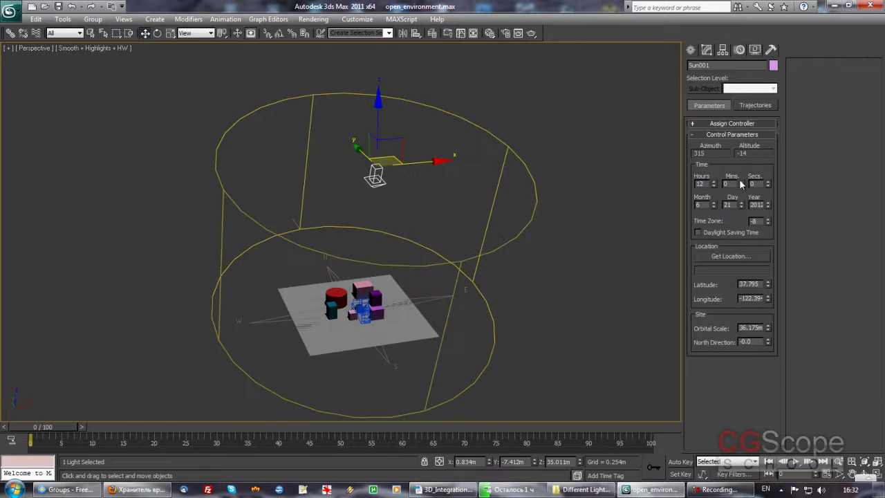
{"action": "left_click_drag", "start_coordinate": [715, 185], "coordinate": [715, 183]}
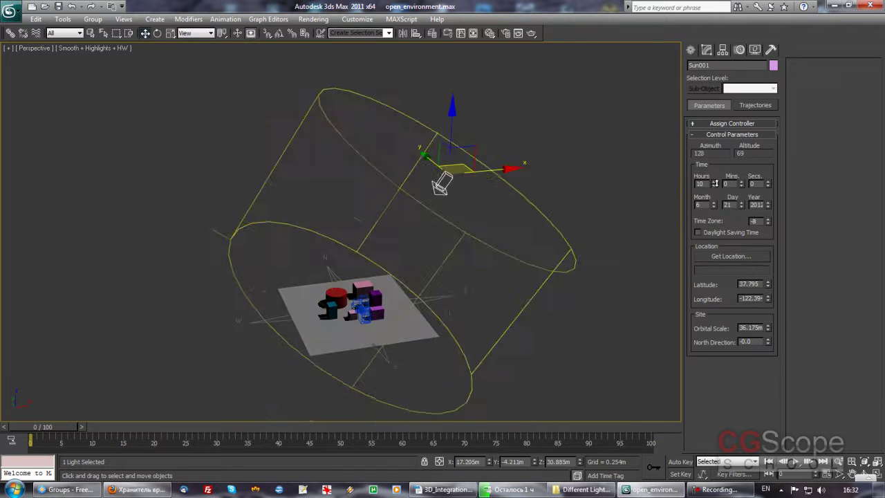
{"action": "left_click", "coordinate": [741, 186]}
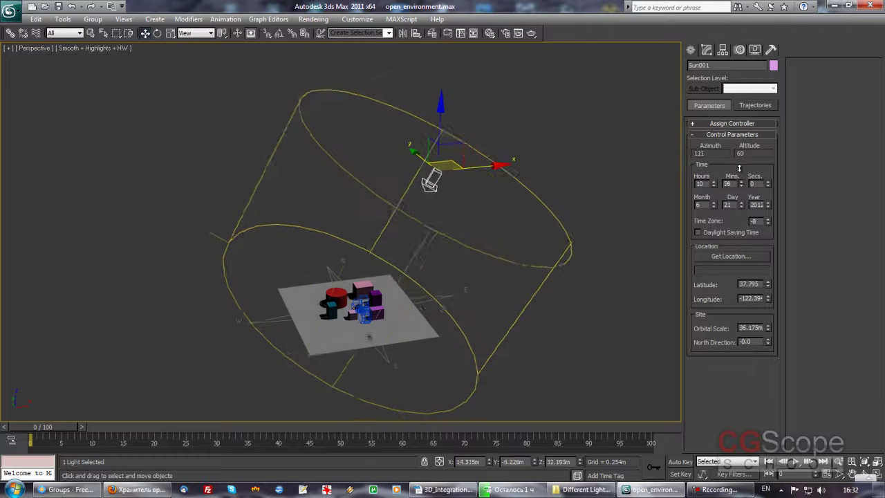
{"action": "left_click_drag", "start_coordinate": [741, 185], "coordinate": [734, 187]}
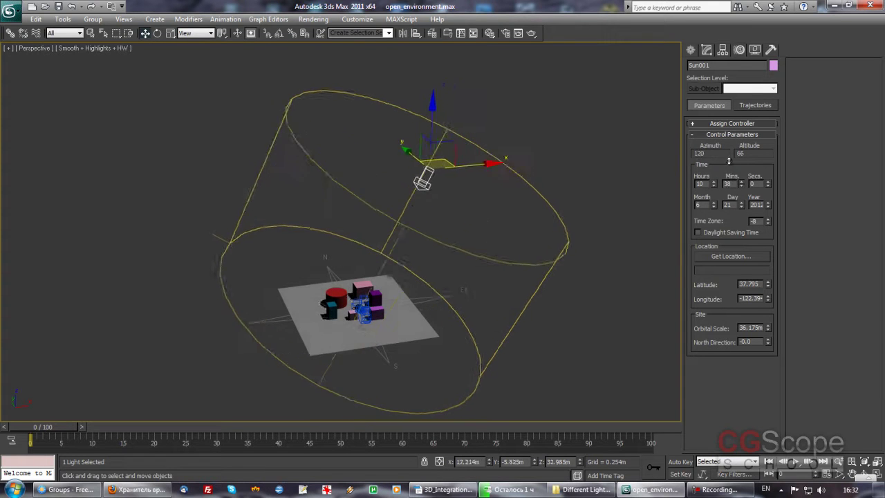
{"action": "left_click_drag", "start_coordinate": [733, 186], "coordinate": [769, 189]}
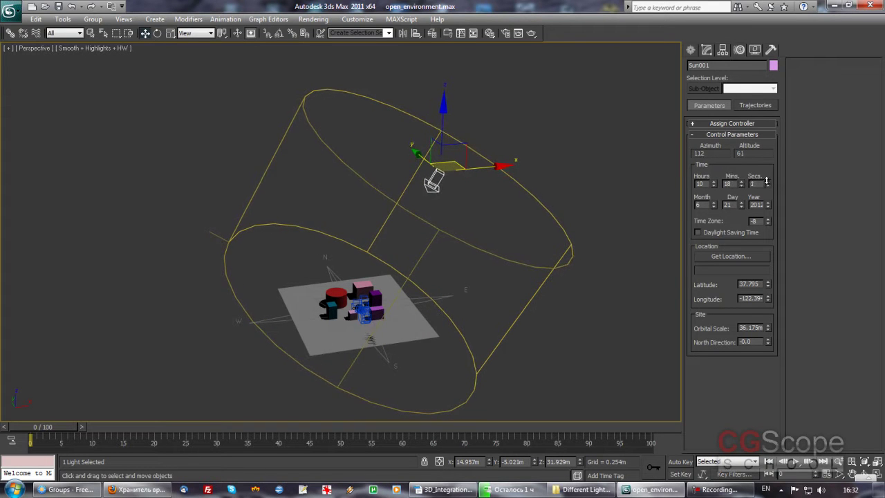
{"action": "left_click_drag", "start_coordinate": [759, 147], "coordinate": [765, 181]}
{"action": "middle_click_drag", "start_coordinate": [460, 243], "coordinate": [474, 243]}
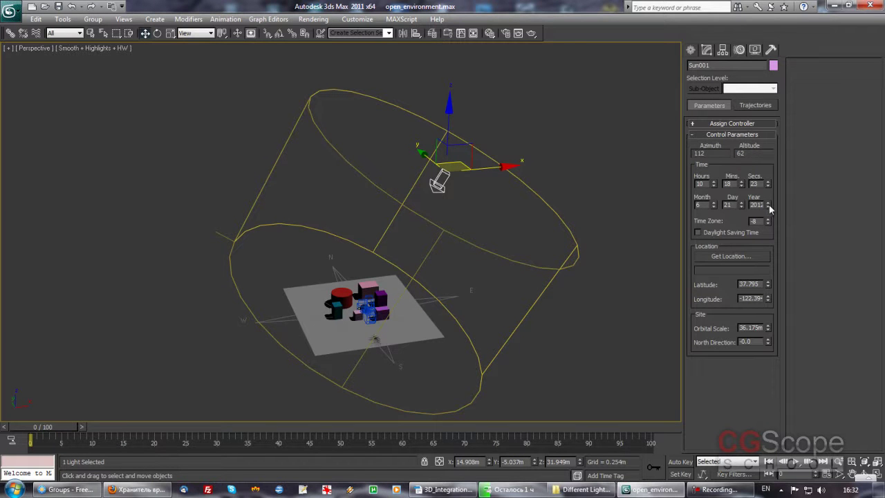
{"action": "double_click", "coordinate": [754, 204]}
{"action": "type", "text": "2009"}
{"action": "key", "text": "Return"}
Enter day 15 and month 3, moving the sun to azimuth 113, altitude 62.
{"action": "double_click", "coordinate": [733, 204]}
{"action": "type", "text": "15"}
{"action": "key", "text": "Return"}
{"action": "key", "text": "shift+Tab"}
{"action": "type", "text": "5"}
{"action": "key", "text": "Return"}
{"action": "type", "text": "3"}
{"action": "key", "text": "Return"}
{"action": "type", "text": "8"}
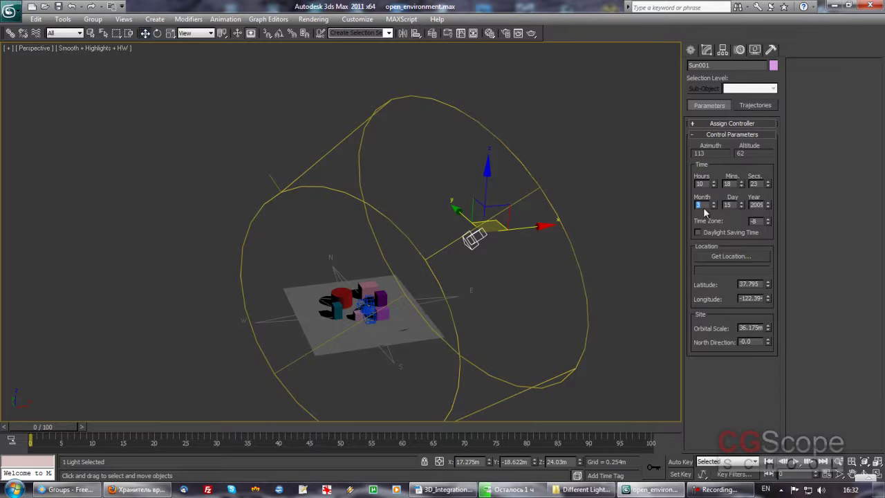
{"action": "key", "text": "Return"}
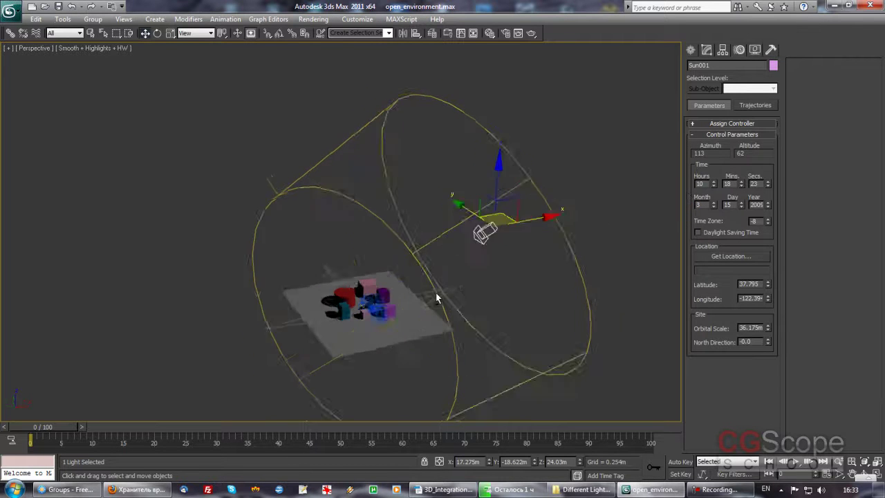
{"action": "mouse_move", "coordinate": [436, 298]}
{"action": "middle_mouse_down", "text": "alt"}
{"action": "mouse_move", "coordinate": [450, 293]}
{"action": "mouse_move", "coordinate": [435, 292]}
{"action": "mouse_move", "coordinate": [464, 330]}
{"action": "mouse_move", "coordinate": [467, 300]}
{"action": "mouse_move", "coordinate": [505, 318]}
{"action": "middle_mouse_up", "text": "alt"}
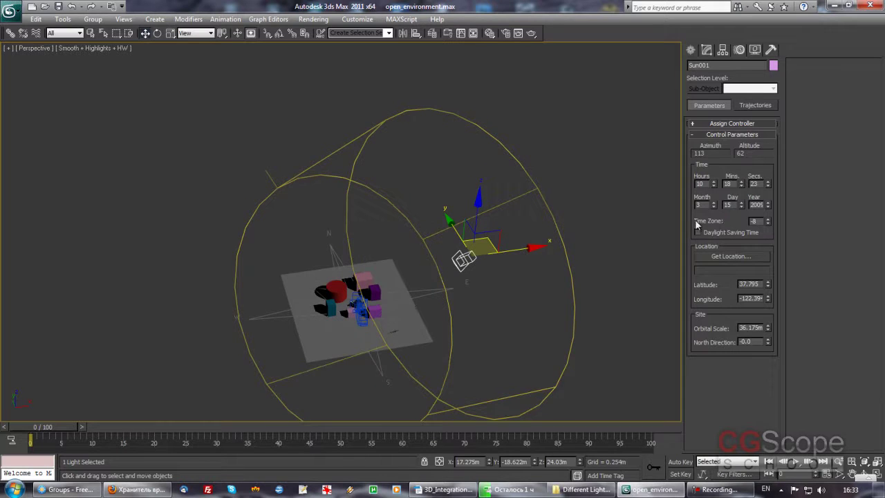
Step the sun's Time Zone up to 4.
{"action": "left_click", "coordinate": [769, 223]}
{"action": "left_click", "coordinate": [769, 223]}
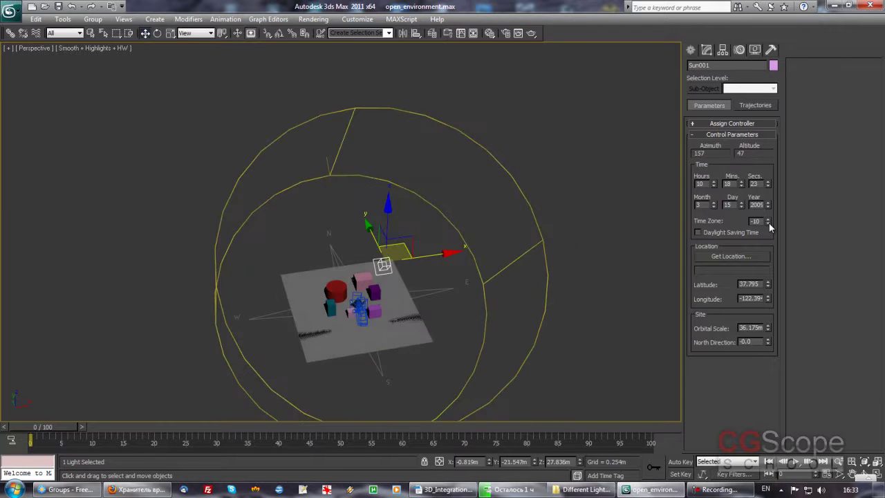
{"action": "left_click", "coordinate": [769, 224]}
{"action": "left_click", "coordinate": [769, 223]}
{"action": "left_click", "coordinate": [769, 222]}
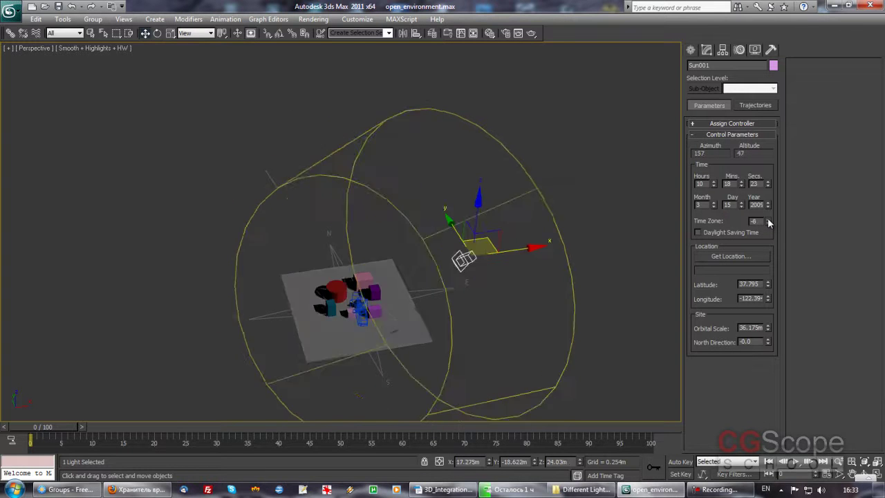
{"action": "left_click", "coordinate": [769, 223]}
{"action": "left_click", "coordinate": [769, 223]}
{"action": "left_click", "coordinate": [769, 223]}
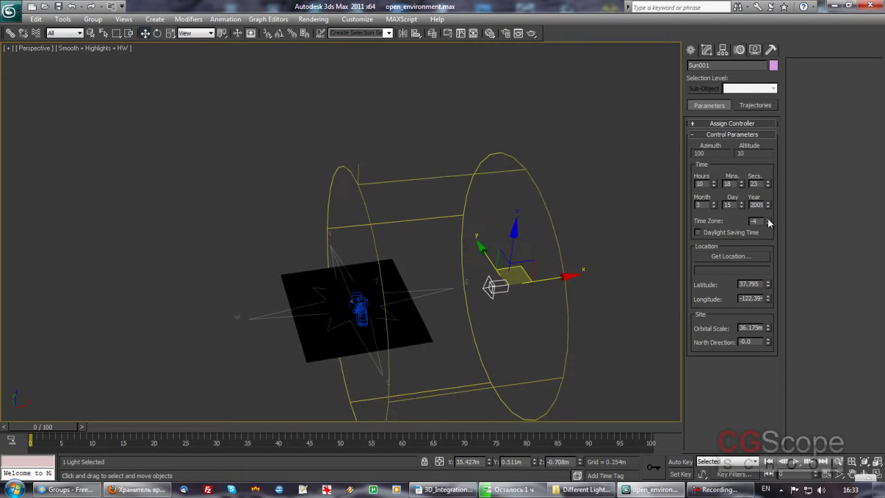
{"action": "left_click", "coordinate": [769, 223]}
{"action": "left_click", "coordinate": [769, 222]}
{"action": "left_click", "coordinate": [768, 219]}
{"action": "left_click", "coordinate": [769, 219]}
{"action": "left_click", "coordinate": [768, 219]}
{"action": "left_click", "coordinate": [768, 219]}
{"action": "left_click", "coordinate": [768, 219]}
{"action": "left_click", "coordinate": [768, 219]}
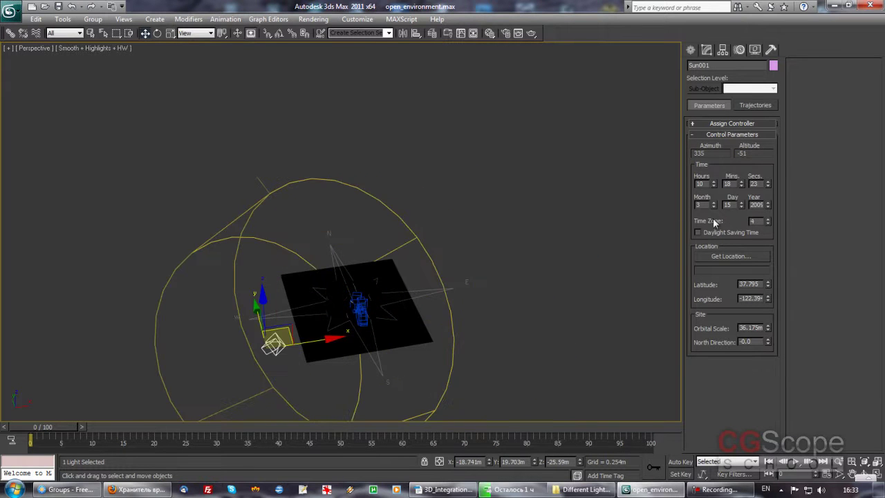
Drag the sun's year back to 1583.
{"action": "middle_click_drag", "start_coordinate": [586, 256], "coordinate": [585, 251], "text": "alt"}
{"action": "mouse_move", "coordinate": [768, 207]}
{"action": "left_mouse_down"}
{"action": "mouse_move", "coordinate": [782, 204]}
{"action": "mouse_move", "coordinate": [608, 246]}
{"action": "left_mouse_up"}
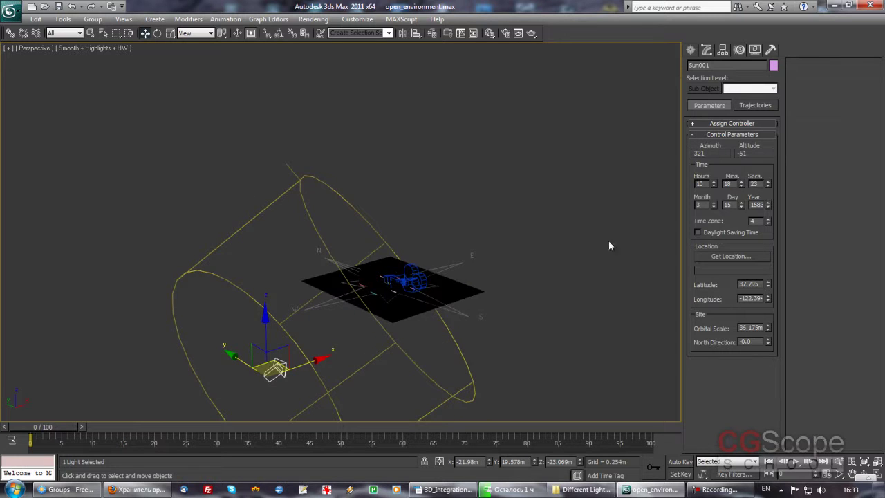
{"action": "mouse_move", "coordinate": [557, 223]}
{"action": "middle_mouse_down", "text": "alt"}
{"action": "mouse_move", "coordinate": [544, 247]}
{"action": "mouse_move", "coordinate": [526, 247]}
{"action": "middle_mouse_up", "text": "alt"}
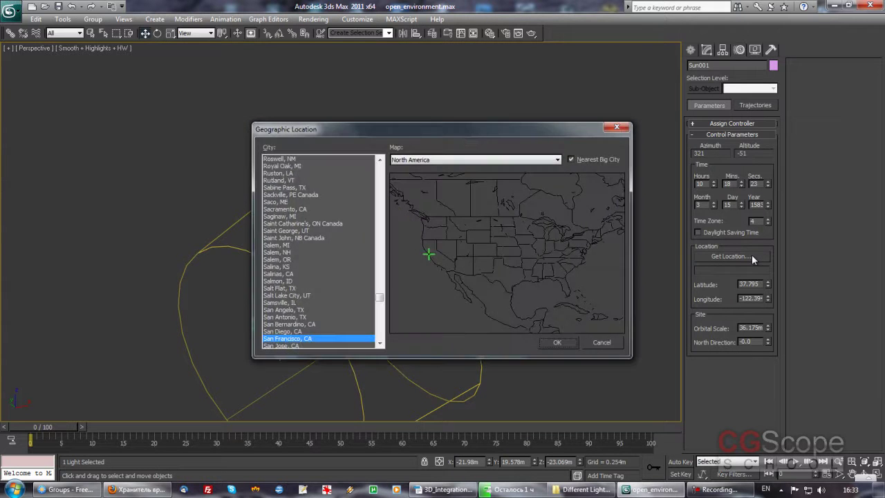
Pick Venice, Italy on the Europe map, giving latitude 45.25 and longitude 12.18.
{"action": "left_click_drag", "start_coordinate": [507, 129], "coordinate": [522, 67]}
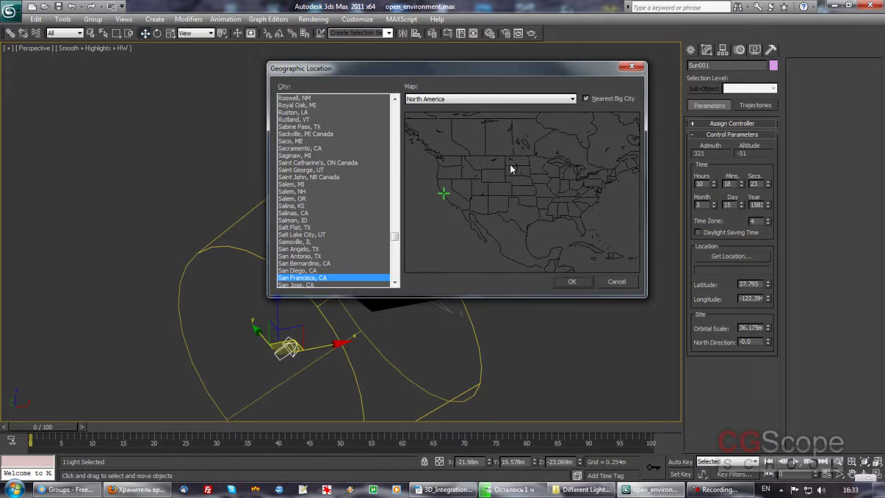
{"action": "left_click", "coordinate": [571, 100]}
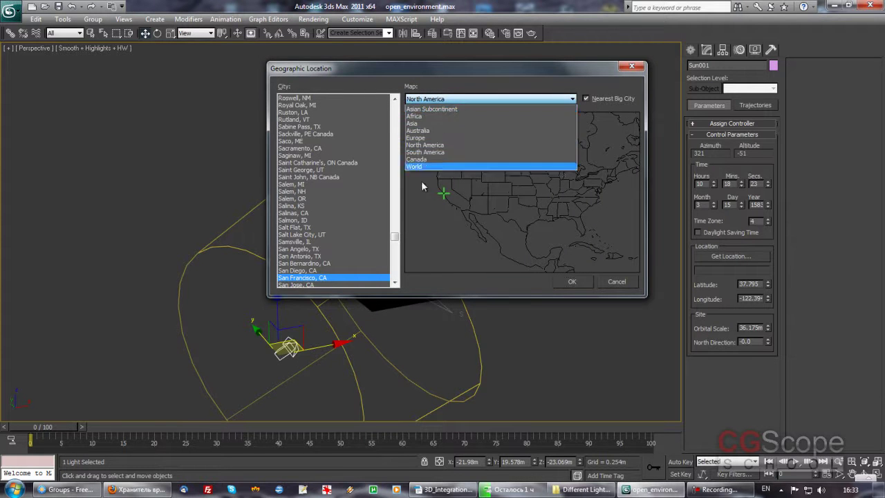
{"action": "left_click", "coordinate": [422, 138]}
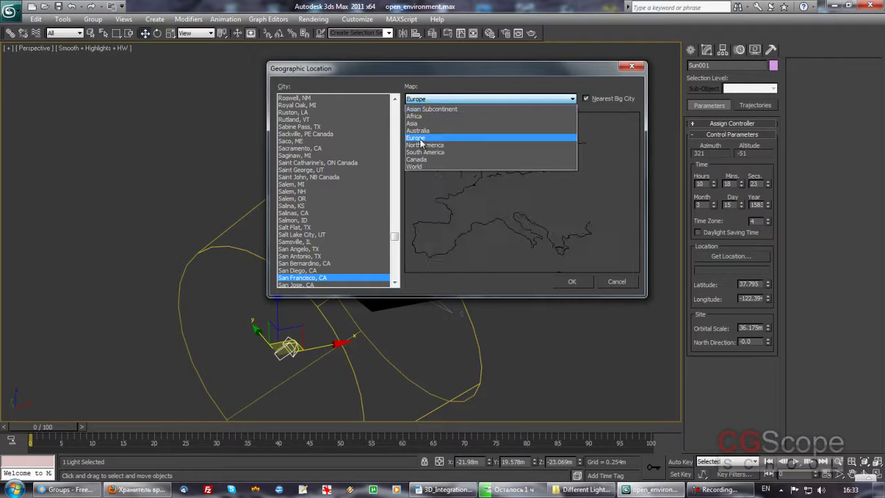
{"action": "left_click", "coordinate": [532, 235]}
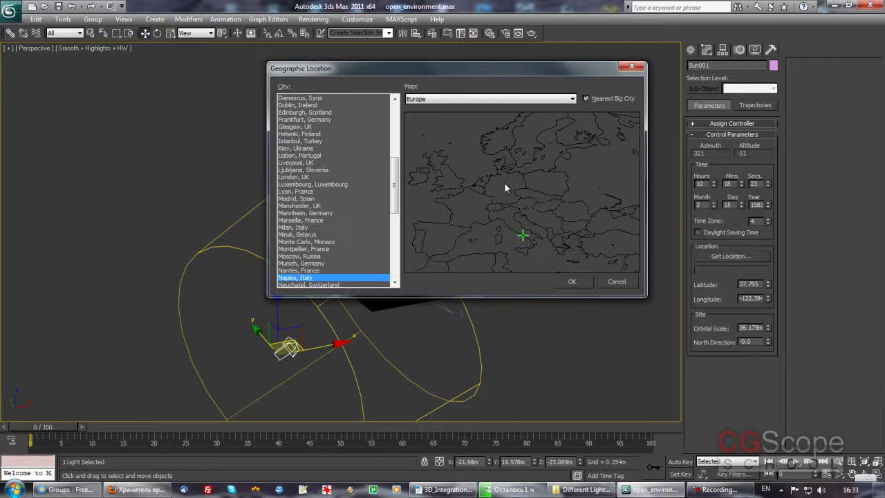
{"action": "left_click", "coordinate": [511, 220]}
{"action": "mouse_move", "coordinate": [520, 229]}
{"action": "left_mouse_down"}
{"action": "mouse_move", "coordinate": [501, 215]}
{"action": "mouse_move", "coordinate": [512, 215]}
{"action": "left_mouse_up"}
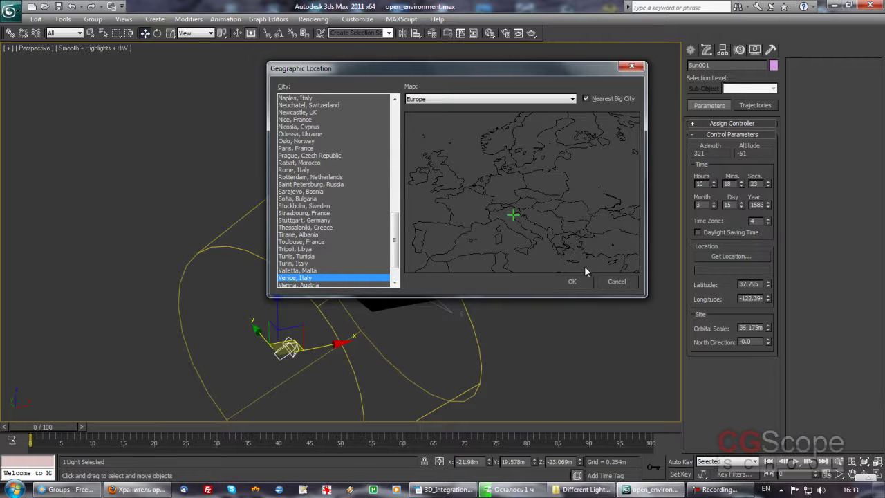
{"action": "left_click", "coordinate": [569, 284]}
{"action": "mouse_move", "coordinate": [568, 280]}
{"action": "middle_mouse_down", "text": "alt"}
{"action": "mouse_move", "coordinate": [439, 253]}
{"action": "mouse_move", "coordinate": [365, 214]}
{"action": "mouse_move", "coordinate": [436, 214]}
{"action": "mouse_move", "coordinate": [457, 235]}
{"action": "mouse_move", "coordinate": [449, 213]}
{"action": "mouse_move", "coordinate": [462, 201]}
{"action": "mouse_move", "coordinate": [448, 224]}
{"action": "middle_mouse_up", "text": "alt"}
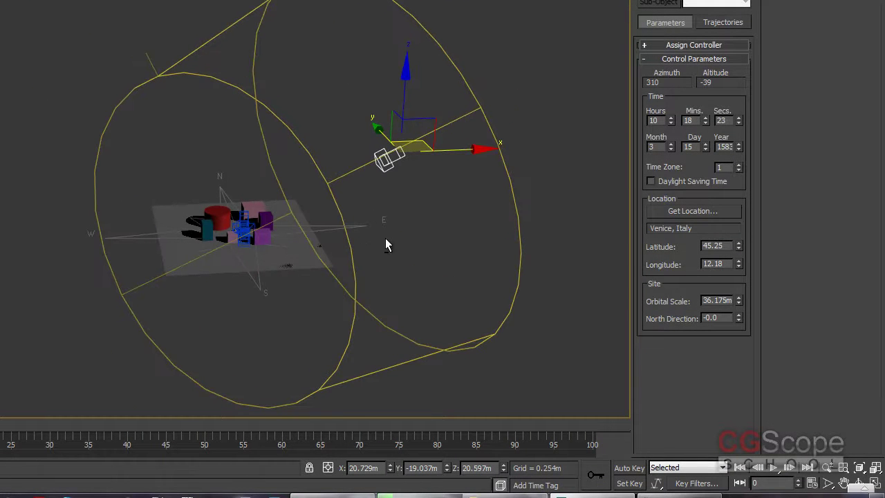
Drag latitude to 47.55, longitude to 21.88 and North Direction to 41.0.
{"action": "middle_click_drag", "start_coordinate": [386, 241], "coordinate": [401, 236], "text": "alt"}
{"action": "left_click_drag", "start_coordinate": [739, 248], "coordinate": [740, 298]}
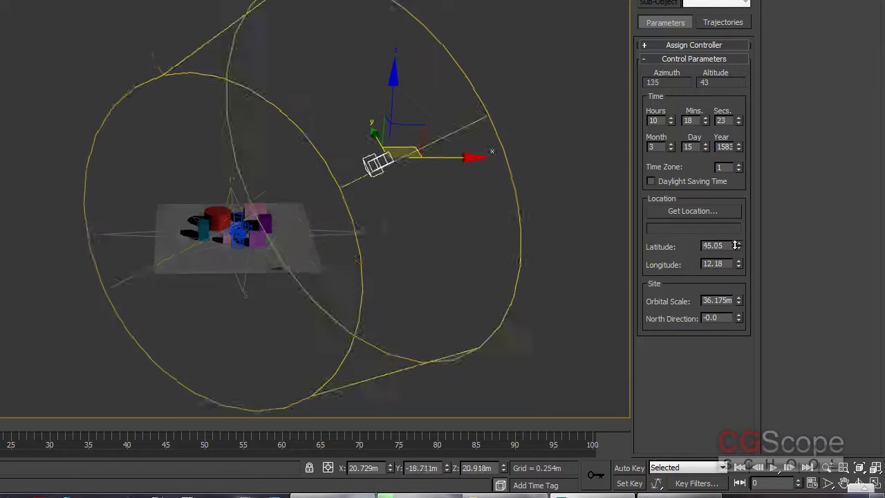
{"action": "mouse_move", "coordinate": [740, 298]}
{"action": "left_mouse_down"}
{"action": "mouse_move", "coordinate": [672, 104]}
{"action": "mouse_move", "coordinate": [741, 296]}
{"action": "mouse_move", "coordinate": [740, 277]}
{"action": "left_mouse_up"}
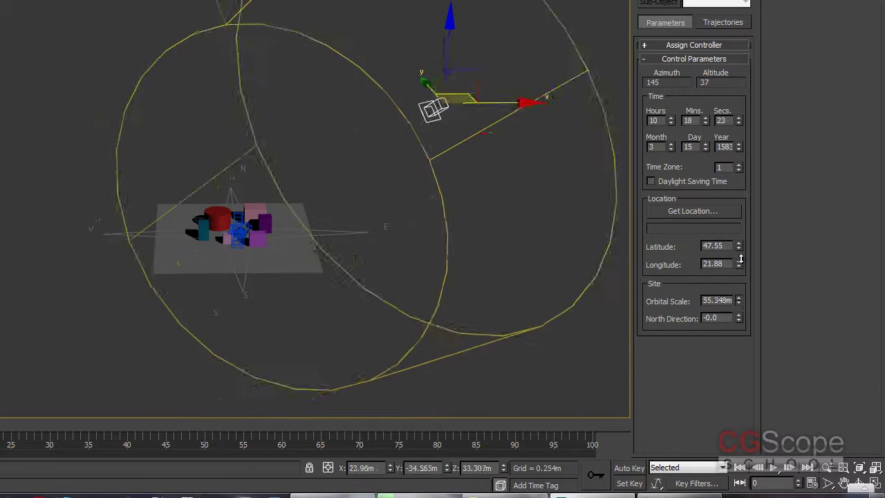
{"action": "mouse_move", "coordinate": [738, 318]}
{"action": "left_mouse_down"}
{"action": "mouse_move", "coordinate": [708, 187]}
{"action": "mouse_move", "coordinate": [739, 267]}
{"action": "left_mouse_up"}
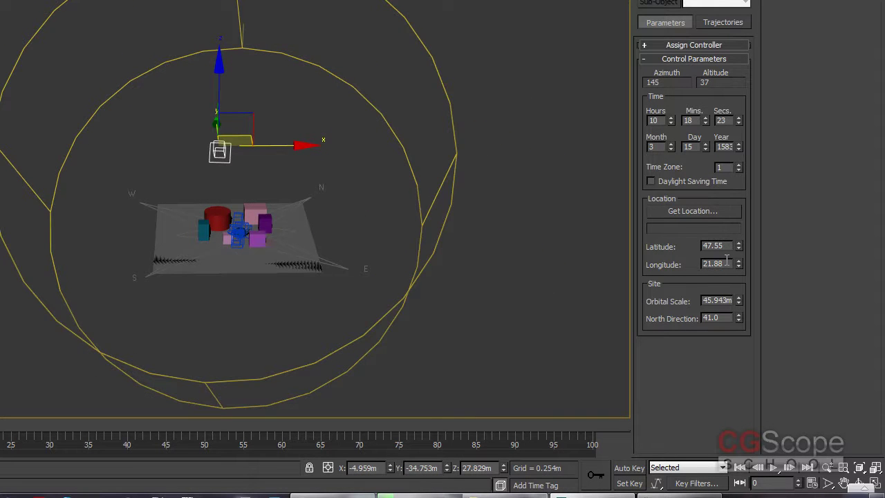
Orbit the scene and reselect the daylight system to check the new sun path.
{"action": "mouse_move", "coordinate": [363, 252]}
{"action": "middle_mouse_down", "text": "alt"}
{"action": "mouse_move", "coordinate": [253, 259]}
{"action": "mouse_move", "coordinate": [261, 269]}
{"action": "mouse_move", "coordinate": [288, 259]}
{"action": "mouse_move", "coordinate": [393, 262]}
{"action": "mouse_move", "coordinate": [349, 286]}
{"action": "mouse_move", "coordinate": [393, 247]}
{"action": "mouse_move", "coordinate": [413, 266]}
{"action": "mouse_move", "coordinate": [419, 251]}
{"action": "mouse_move", "coordinate": [394, 260]}
{"action": "middle_mouse_up", "text": "alt"}
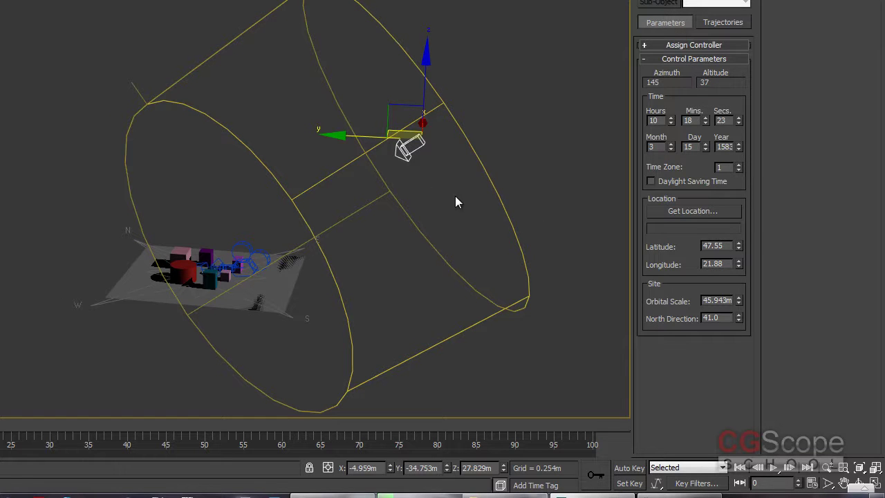
{"action": "mouse_move", "coordinate": [486, 299]}
{"action": "middle_mouse_down", "text": "alt"}
{"action": "mouse_move", "coordinate": [367, 279]}
{"action": "mouse_move", "coordinate": [410, 247]}
{"action": "middle_mouse_up", "text": "alt"}
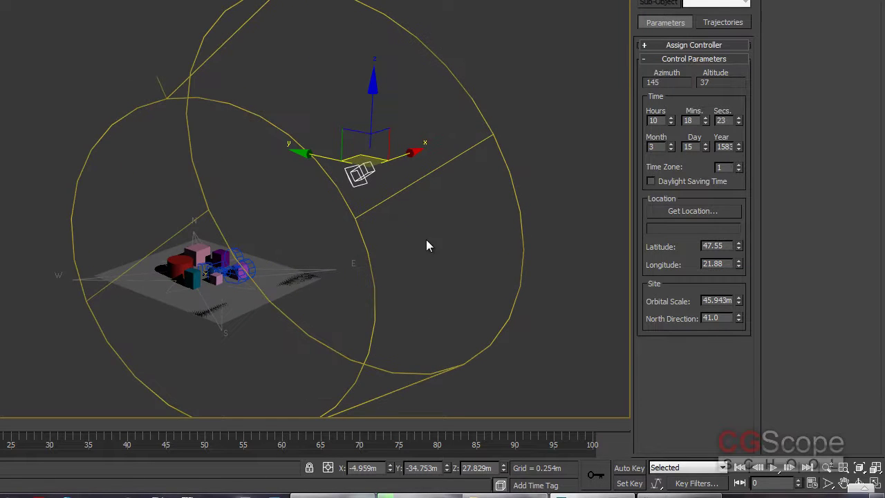
{"action": "left_click", "coordinate": [426, 246]}
{"action": "left_click", "coordinate": [366, 174]}
{"action": "mouse_move", "coordinate": [386, 254]}
{"action": "middle_mouse_down", "text": "alt"}
{"action": "mouse_move", "coordinate": [366, 252]}
{"action": "mouse_move", "coordinate": [412, 250]}
{"action": "middle_mouse_up", "text": "alt"}
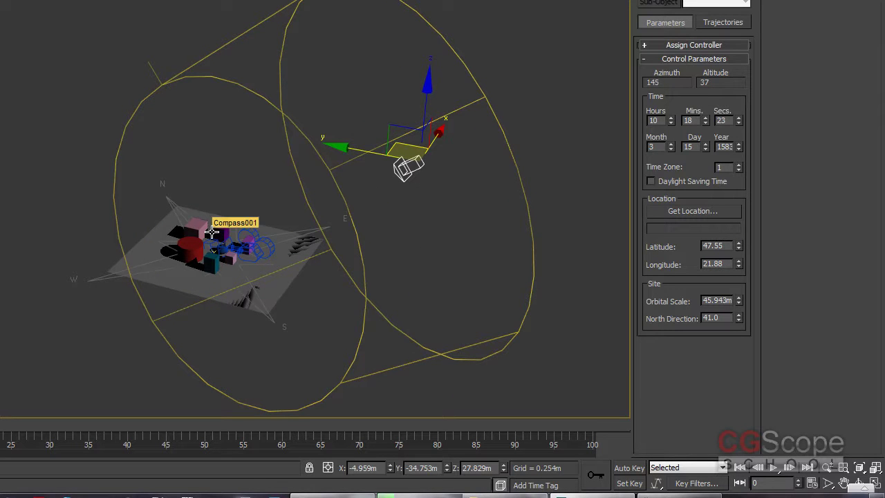
Set Render Setup's Advanced Lighting to <no lighting plug-in>, confirming the solution is discarded.
{"action": "left_click", "coordinate": [435, 235]}
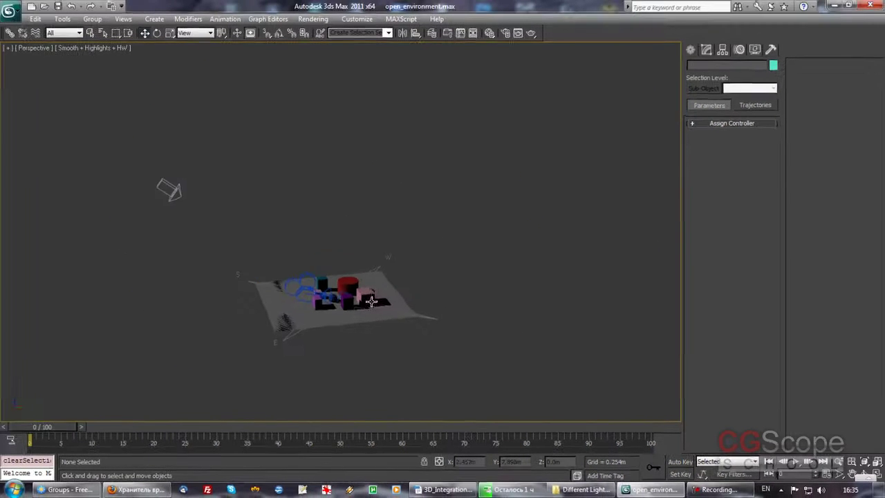
{"action": "mouse_move", "coordinate": [369, 301]}
{"action": "middle_mouse_down", "text": "alt"}
{"action": "mouse_move", "coordinate": [406, 294]}
{"action": "mouse_move", "coordinate": [377, 255]}
{"action": "mouse_move", "coordinate": [369, 169]}
{"action": "middle_mouse_up", "text": "alt"}
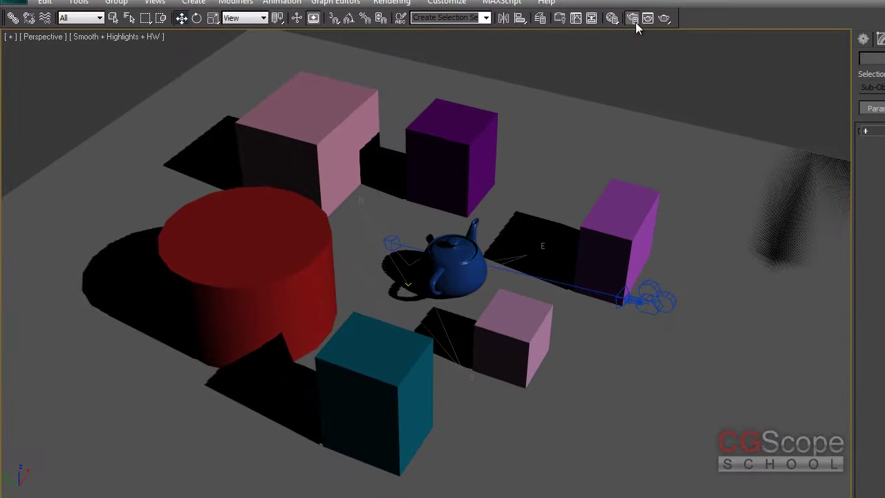
{"action": "left_click", "coordinate": [635, 21]}
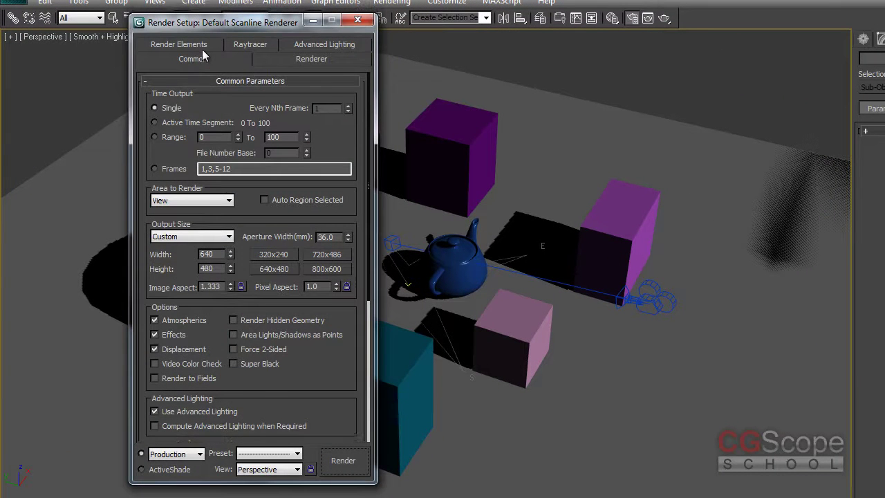
{"action": "left_click", "coordinate": [202, 48]}
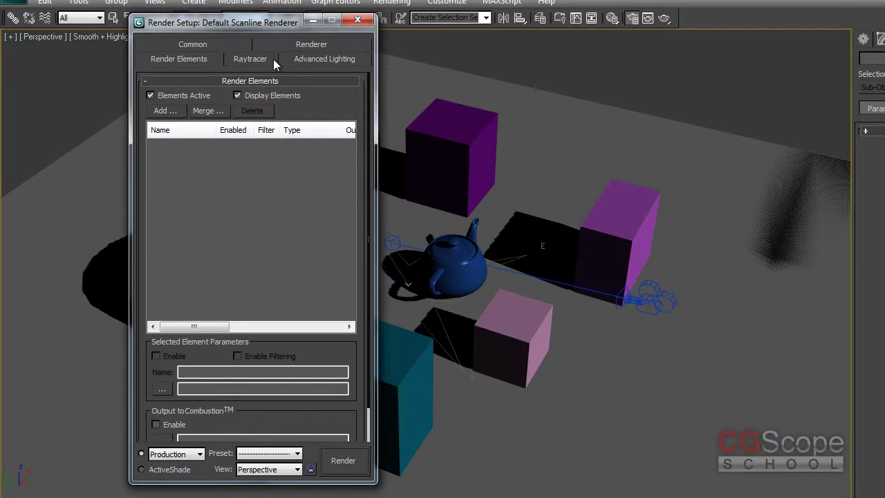
{"action": "left_click", "coordinate": [319, 61]}
{"action": "left_click", "coordinate": [277, 102]}
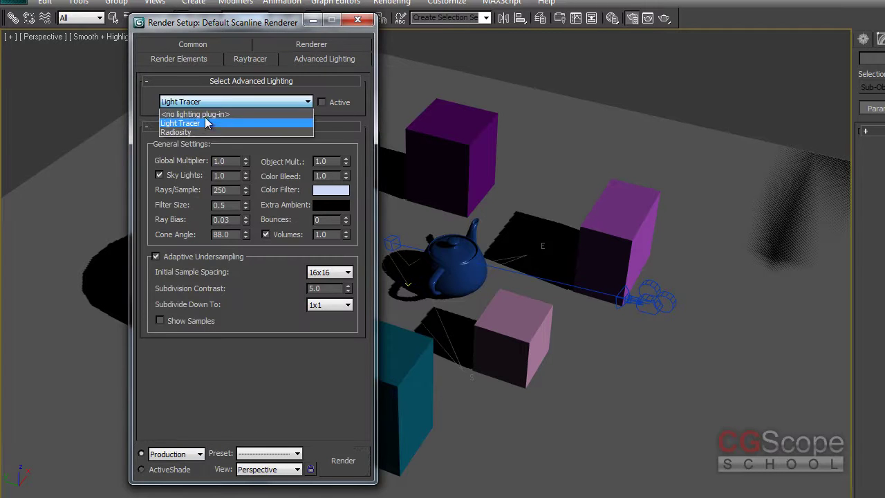
{"action": "left_click", "coordinate": [220, 114]}
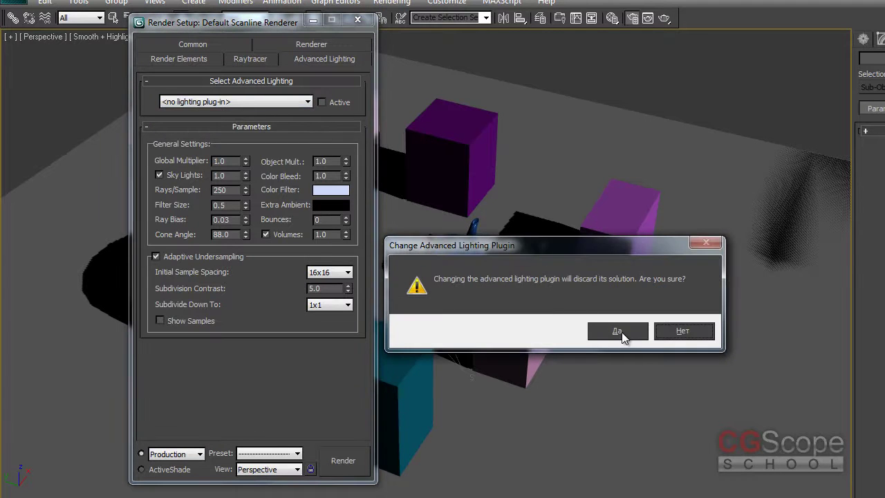
{"action": "left_click", "coordinate": [622, 332]}
{"action": "left_click", "coordinate": [141, 61]}
{"action": "left_click", "coordinate": [157, 62]}
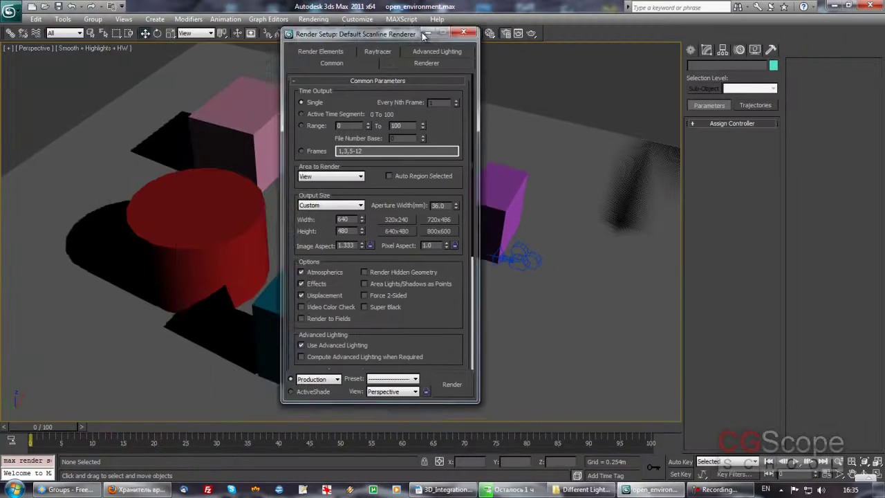
{"action": "left_click_drag", "start_coordinate": [415, 35], "coordinate": [496, 34]}
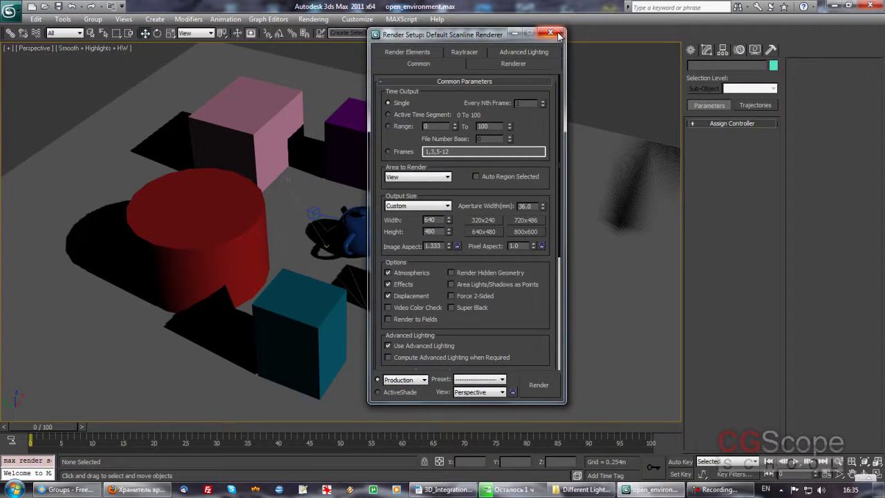
{"action": "left_click", "coordinate": [551, 33]}
Render the Camera001 and Perspective views in the four-viewport layout, closing each rendered frame.
{"action": "middle_click_drag", "start_coordinate": [474, 187], "coordinate": [510, 188]}
{"action": "key", "text": "alt+w"}
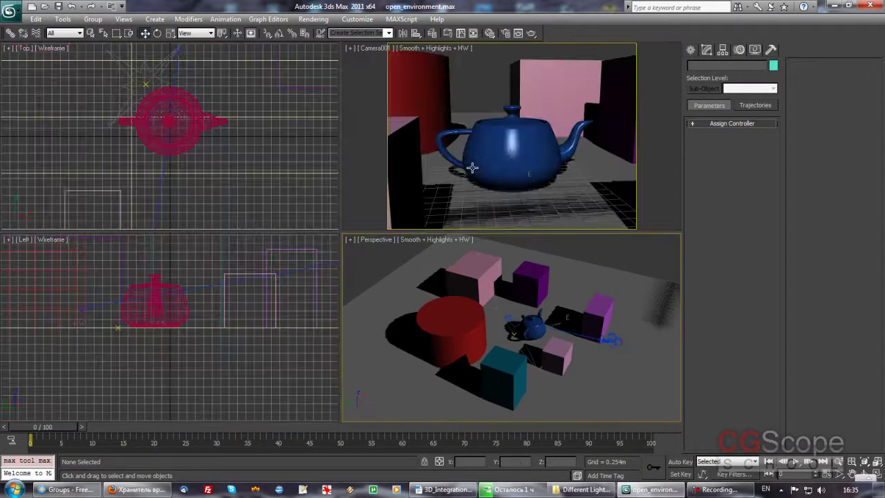
{"action": "right_click", "coordinate": [507, 134]}
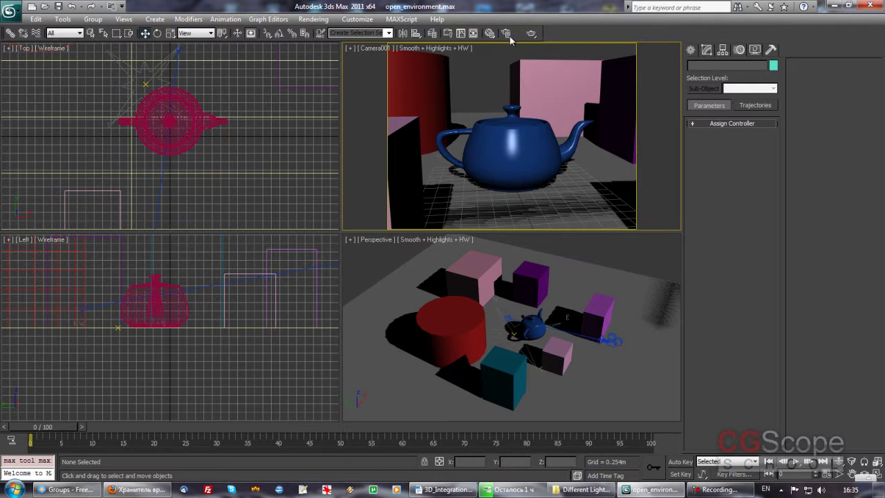
{"action": "left_click", "coordinate": [531, 34]}
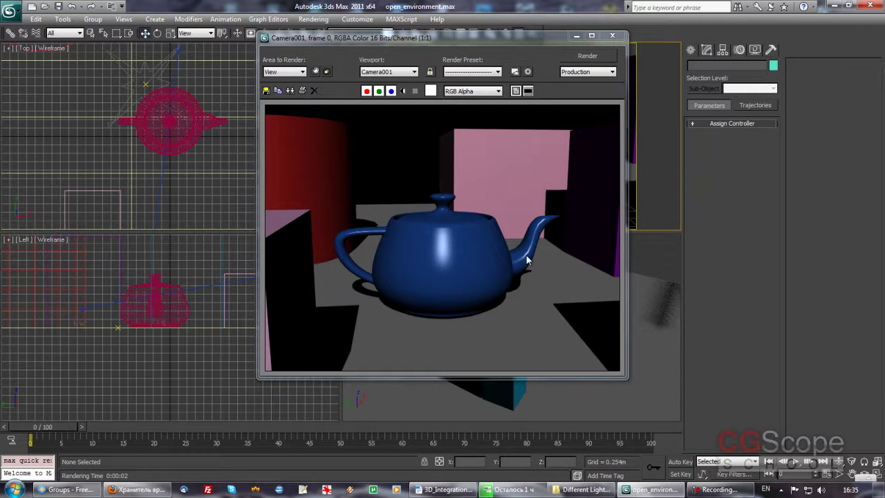
{"action": "left_click", "coordinate": [618, 37]}
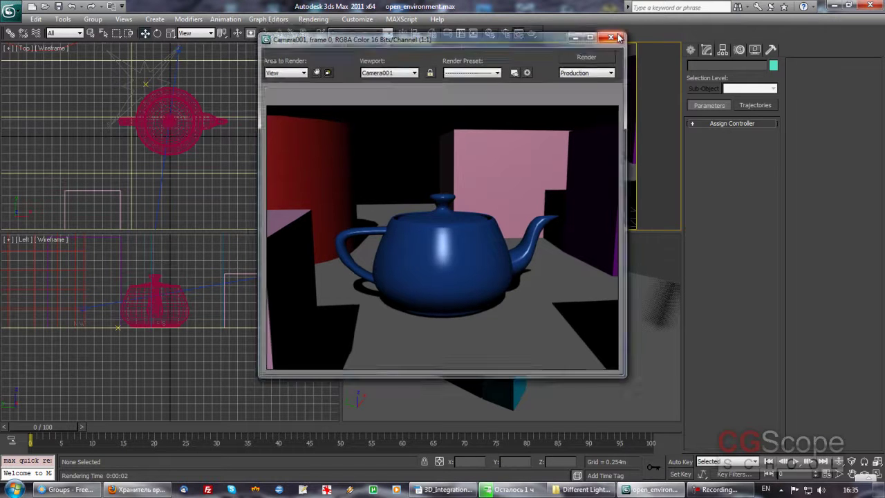
{"action": "left_click", "coordinate": [537, 38]}
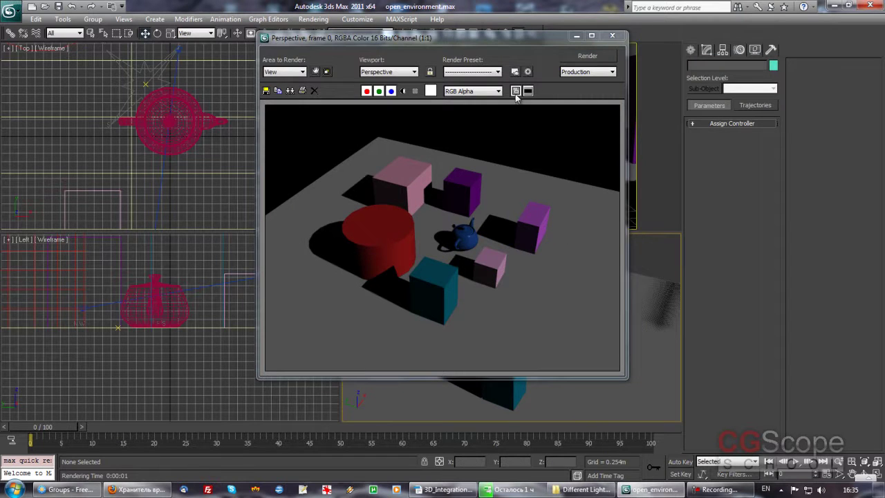
{"action": "left_click", "coordinate": [612, 35]}
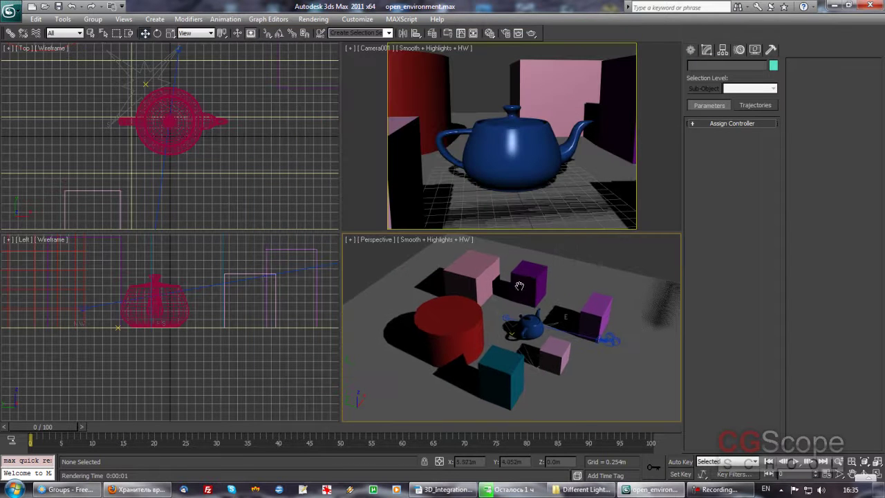
Maximize the Perspective viewport and select the Sun001 light.
{"action": "scroll", "coordinate": [504, 298], "scroll_direction": "down", "scroll_amount": 3}
{"action": "scroll", "coordinate": [497, 297], "scroll_direction": "down", "scroll_amount": 3}
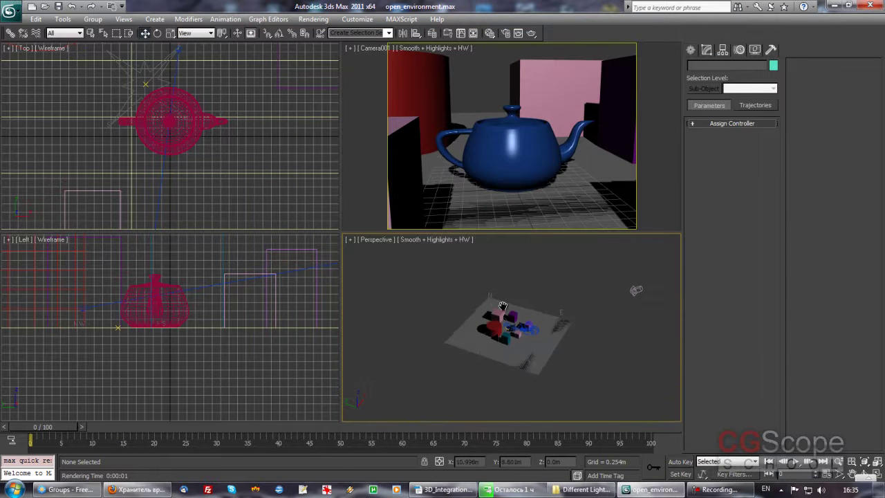
{"action": "key", "text": "alt+w"}
{"action": "mouse_move", "coordinate": [480, 317]}
{"action": "middle_mouse_down", "text": "alt"}
{"action": "mouse_move", "coordinate": [451, 281]}
{"action": "mouse_move", "coordinate": [450, 302]}
{"action": "mouse_move", "coordinate": [409, 310]}
{"action": "mouse_move", "coordinate": [472, 226]}
{"action": "middle_mouse_up", "text": "alt"}
{"action": "left_click", "coordinate": [529, 160]}
{"action": "mouse_move", "coordinate": [556, 245]}
{"action": "middle_mouse_down", "text": "alt"}
{"action": "mouse_move", "coordinate": [513, 267]}
{"action": "mouse_move", "coordinate": [533, 258]}
{"action": "mouse_move", "coordinate": [536, 266]}
{"action": "mouse_move", "coordinate": [544, 255]}
{"action": "mouse_move", "coordinate": [459, 262]}
{"action": "middle_mouse_up", "text": "alt"}
Delete the Sun001 sun system and bring up the Systems creation list.
{"action": "scroll", "coordinate": [456, 270], "scroll_direction": "up", "scroll_amount": 2}
{"action": "scroll", "coordinate": [443, 284], "scroll_direction": "down", "scroll_amount": 2}
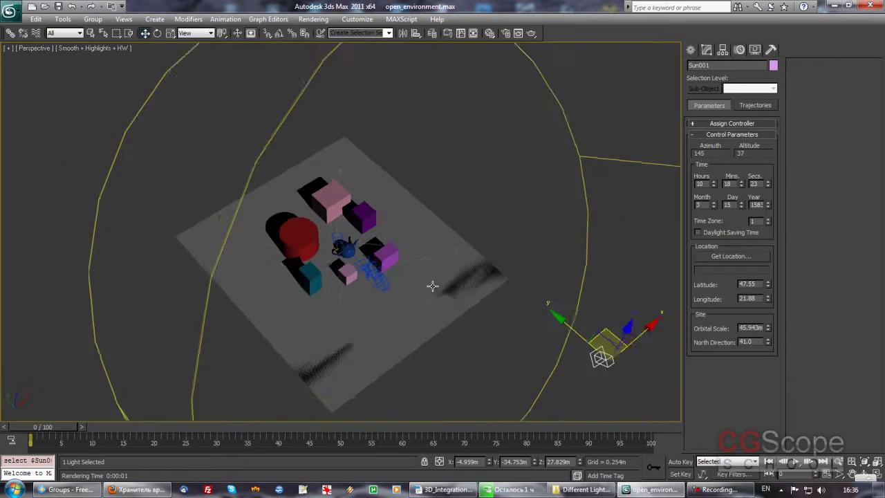
{"action": "scroll", "coordinate": [457, 287], "scroll_direction": "down", "scroll_amount": 3}
{"action": "scroll", "coordinate": [446, 260], "scroll_direction": "down", "scroll_amount": 2}
{"action": "scroll", "coordinate": [423, 243], "scroll_direction": "down", "scroll_amount": 1}
{"action": "left_click", "coordinate": [421, 247]}
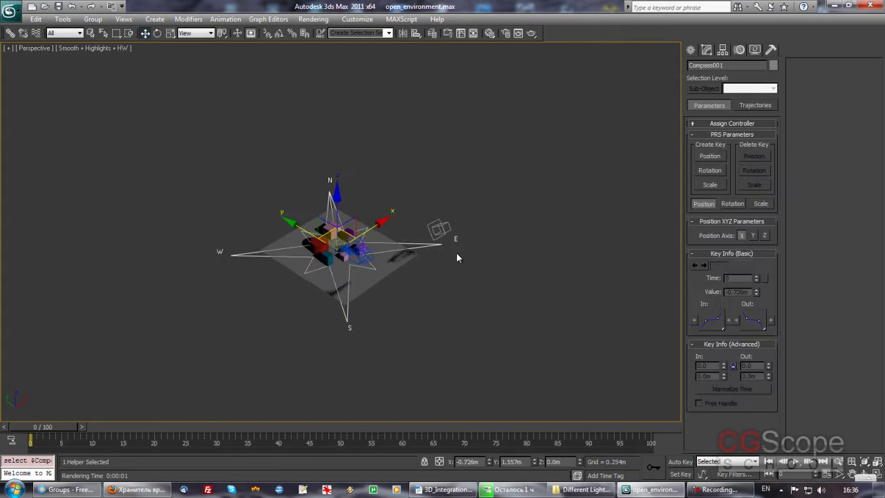
{"action": "left_click", "coordinate": [456, 256]}
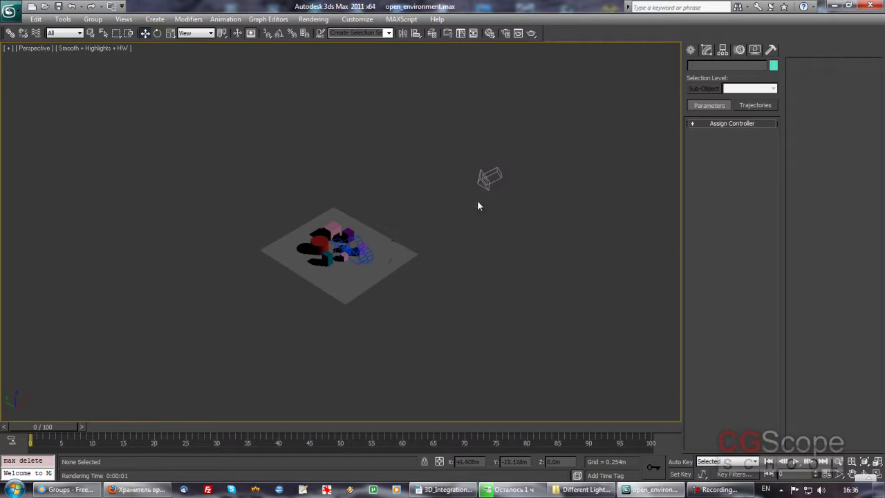
{"action": "left_click", "coordinate": [484, 178]}
{"action": "key", "text": "Delete"}
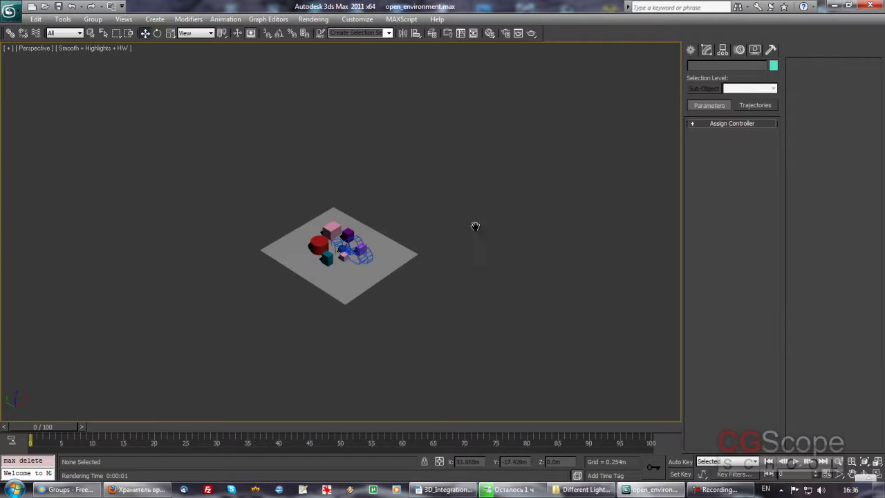
{"action": "left_click", "coordinate": [691, 50]}
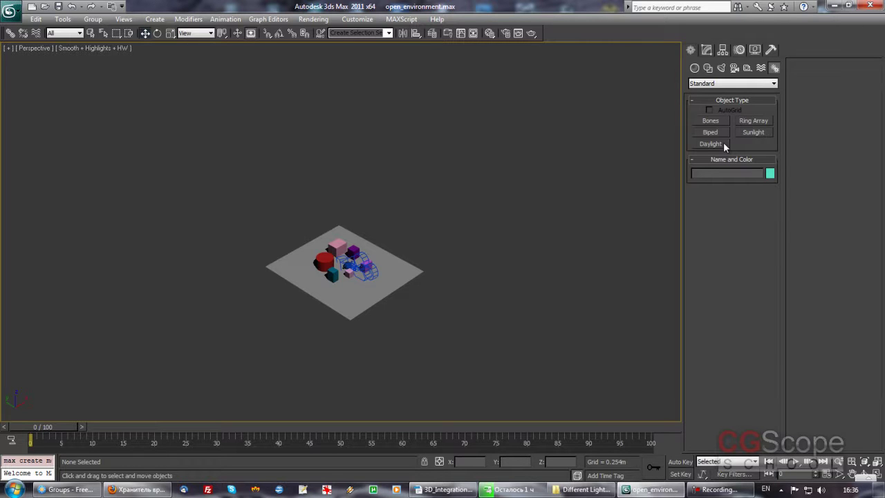
Start a Daylight system and accept the switch to Logarithmic Exposure Control.
{"action": "left_click", "coordinate": [722, 143]}
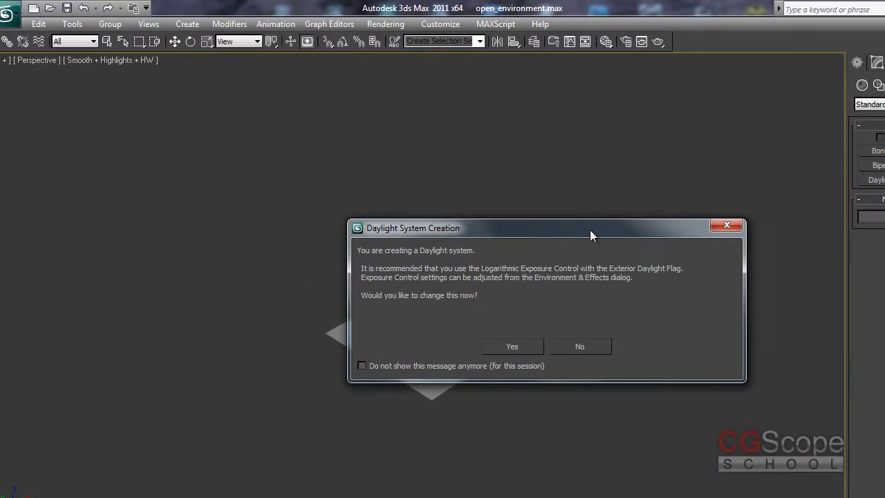
{"action": "left_click_drag", "start_coordinate": [591, 231], "coordinate": [381, 97]}
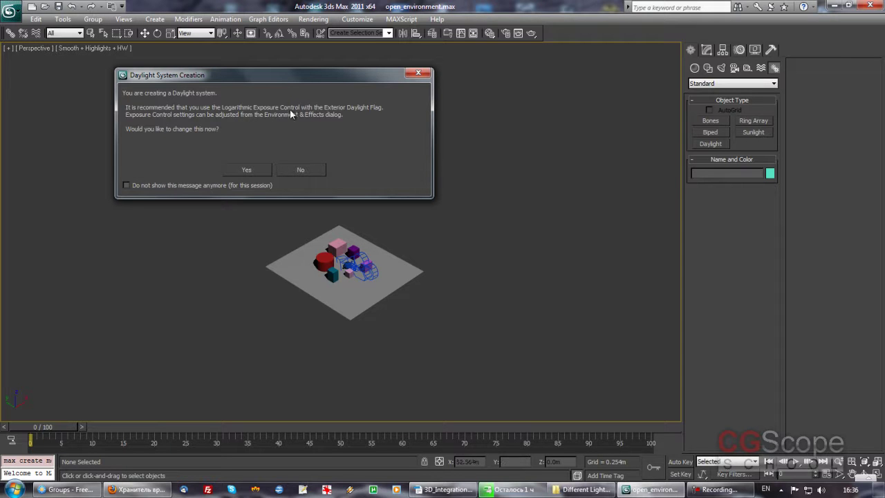
{"action": "left_click", "coordinate": [248, 170]}
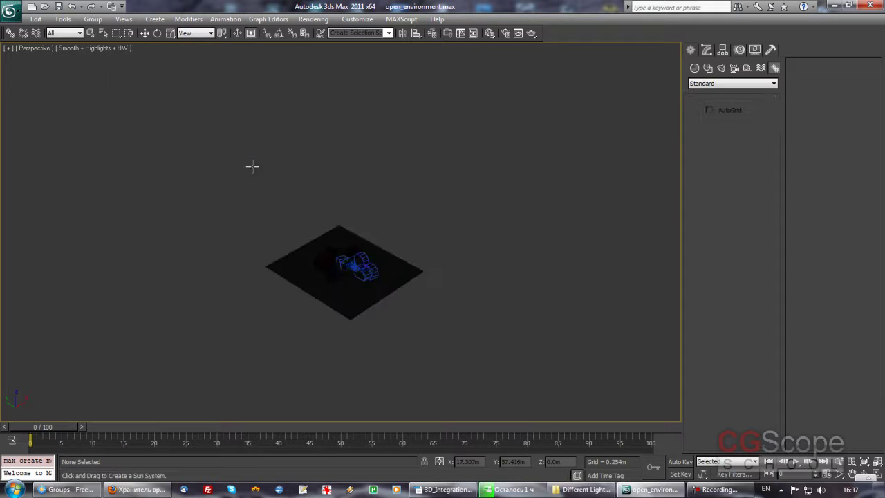
Place Daylight001 with its compass centred on the plane and the sun's orbital distance set.
{"action": "mouse_move", "coordinate": [385, 260]}
{"action": "middle_mouse_down", "text": "alt"}
{"action": "mouse_move", "coordinate": [367, 251]}
{"action": "mouse_move", "coordinate": [399, 276]}
{"action": "middle_mouse_up", "text": "alt"}
{"action": "scroll", "coordinate": [384, 250], "scroll_direction": "up", "scroll_amount": 2}
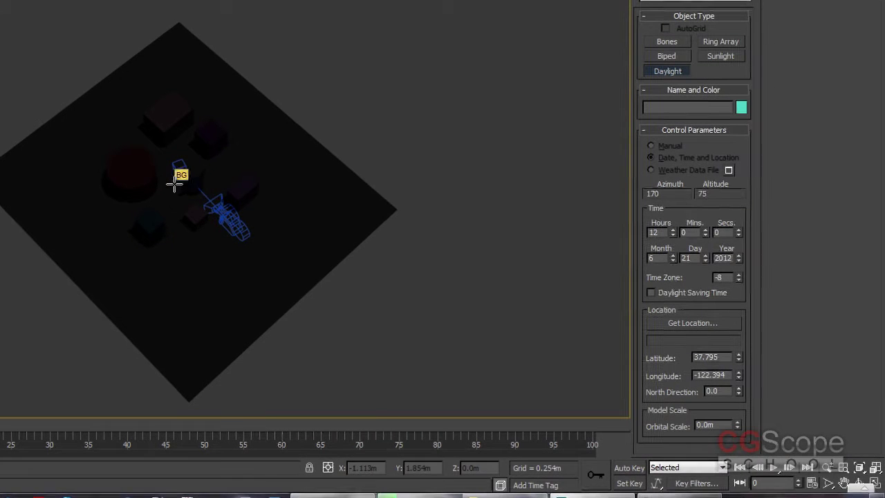
{"action": "left_click", "coordinate": [172, 184]}
{"action": "mouse_move", "coordinate": [172, 184]}
{"action": "left_mouse_down"}
{"action": "mouse_move", "coordinate": [192, 220]}
{"action": "mouse_move", "coordinate": [185, 208]}
{"action": "left_mouse_up"}
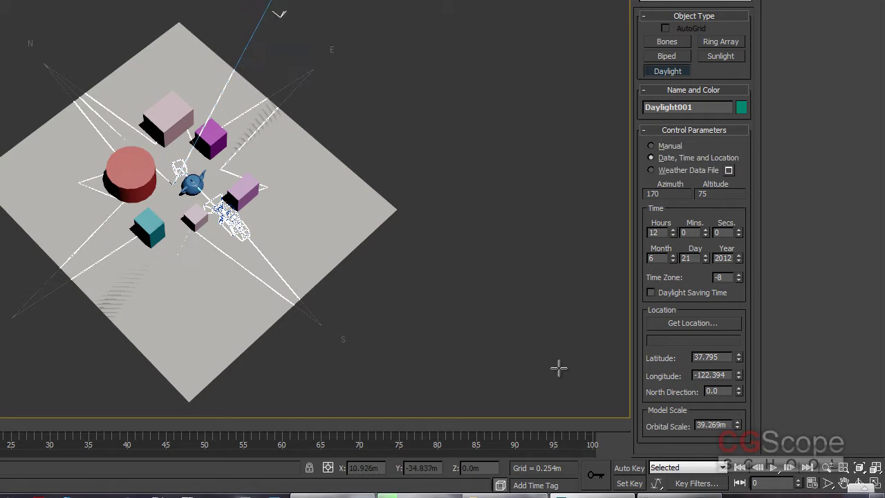
{"action": "mouse_move", "coordinate": [308, 213]}
{"action": "middle_mouse_down"}
{"action": "mouse_move", "coordinate": [293, 265]}
{"action": "mouse_move", "coordinate": [280, 191]}
{"action": "middle_mouse_up"}
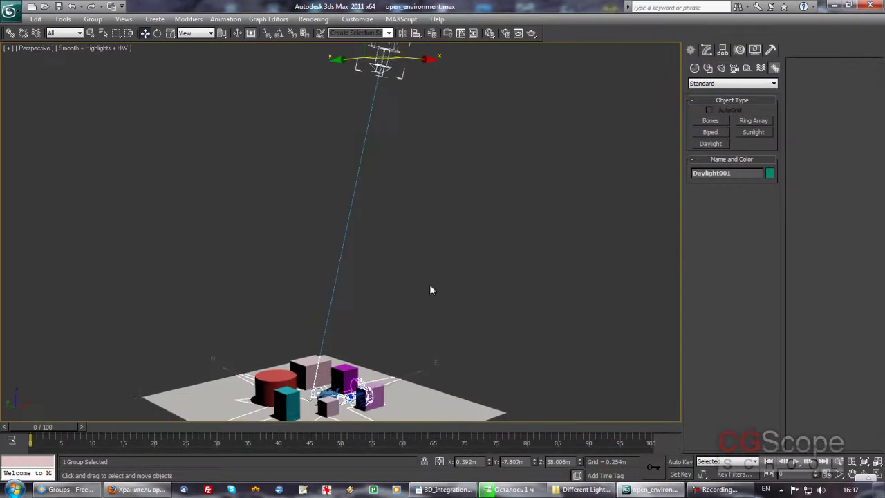
Select the Daylight001 sun and show its settings in the Modify panel.
{"action": "mouse_move", "coordinate": [429, 284]}
{"action": "middle_mouse_down", "text": "alt"}
{"action": "mouse_move", "coordinate": [397, 283]}
{"action": "mouse_move", "coordinate": [430, 259]}
{"action": "mouse_move", "coordinate": [438, 235]}
{"action": "mouse_move", "coordinate": [447, 261]}
{"action": "middle_mouse_up", "text": "alt"}
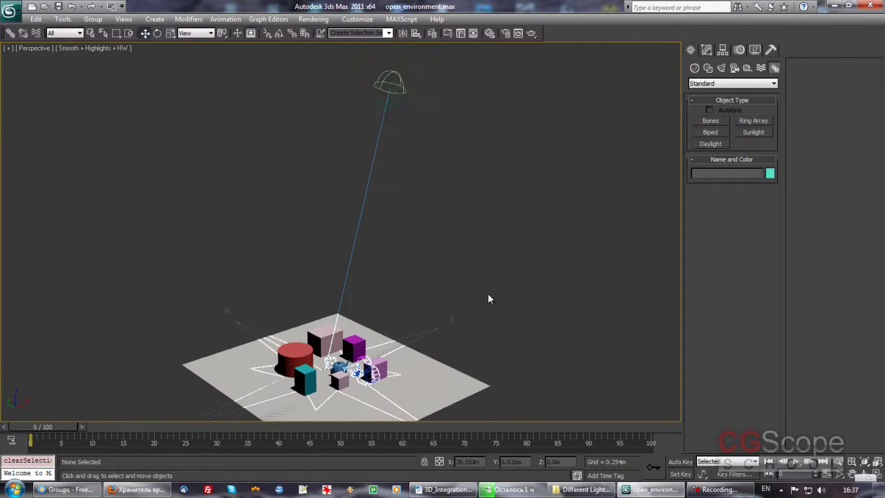
{"action": "left_click", "coordinate": [422, 333]}
{"action": "mouse_move", "coordinate": [415, 333]}
{"action": "middle_mouse_down", "text": "alt"}
{"action": "mouse_move", "coordinate": [449, 288]}
{"action": "mouse_move", "coordinate": [439, 284]}
{"action": "middle_mouse_up", "text": "alt"}
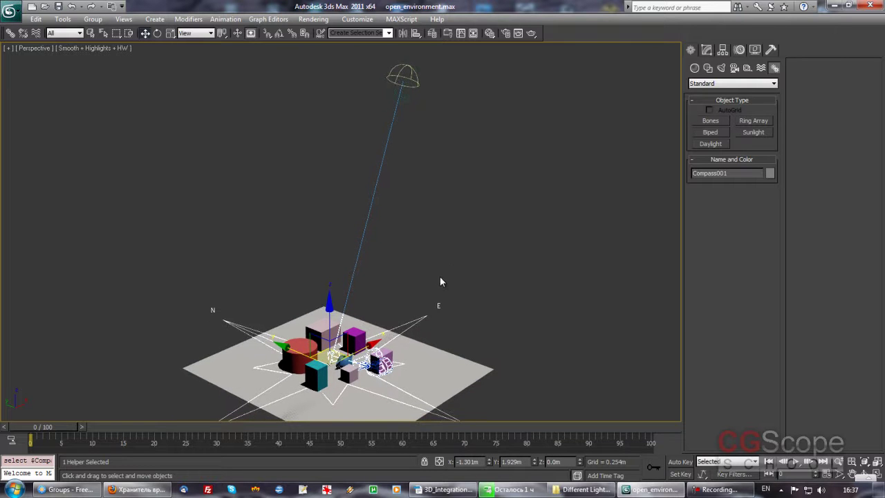
{"action": "left_click", "coordinate": [399, 97]}
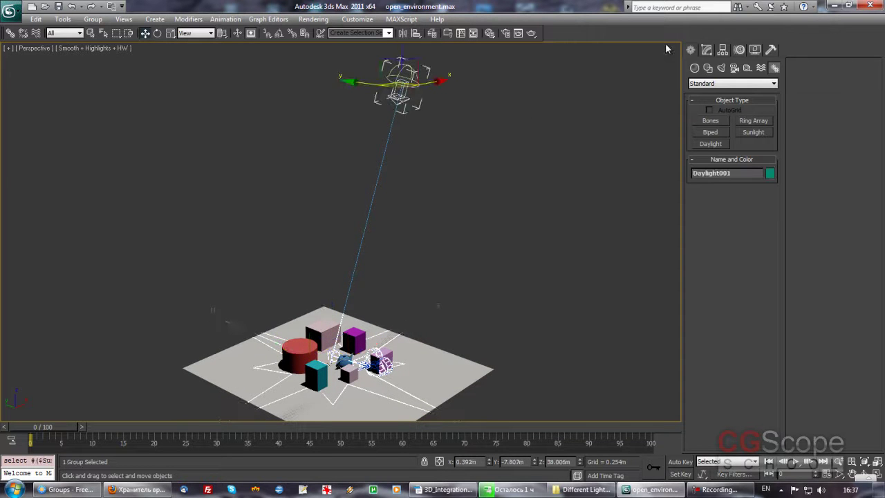
{"action": "left_click", "coordinate": [707, 49]}
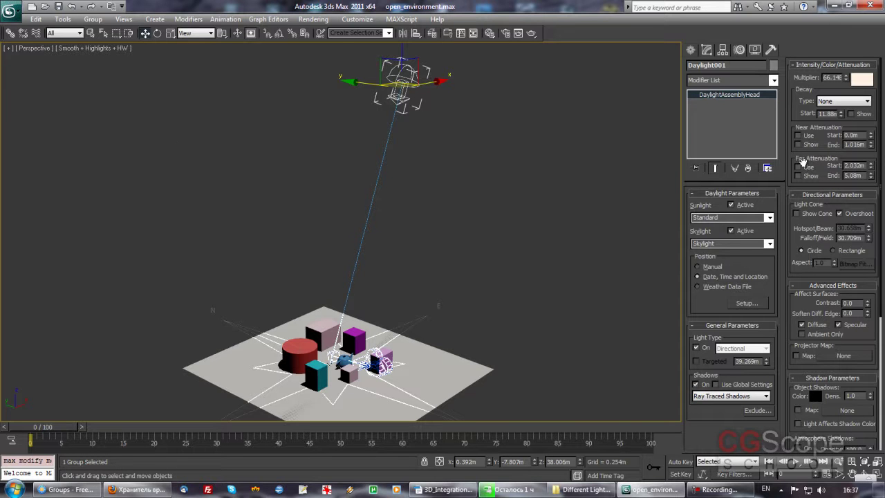
Review Daylight001's parameters and reselect the Daylight001 system.
{"action": "scroll", "coordinate": [805, 299], "scroll_direction": "down", "scroll_amount": 3}
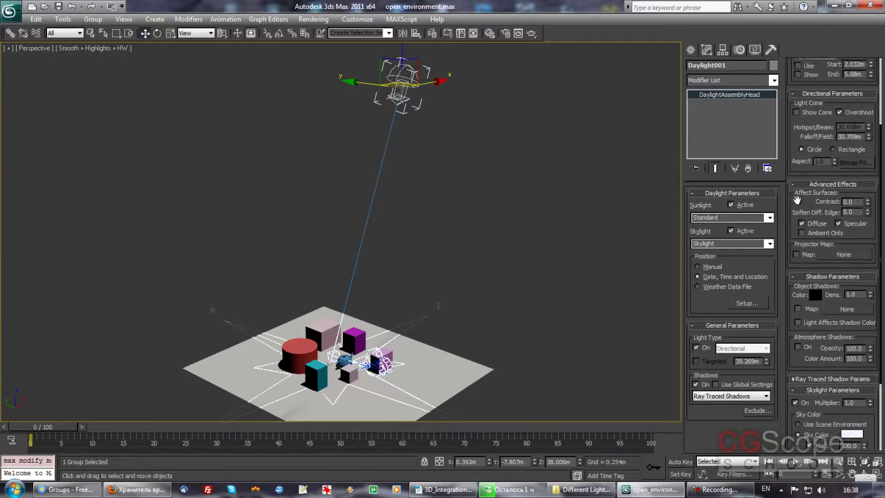
{"action": "scroll", "coordinate": [808, 305], "scroll_direction": "down", "scroll_amount": 2}
{"action": "scroll", "coordinate": [795, 316], "scroll_direction": "down", "scroll_amount": 2}
{"action": "scroll", "coordinate": [795, 315], "scroll_direction": "down", "scroll_amount": 3}
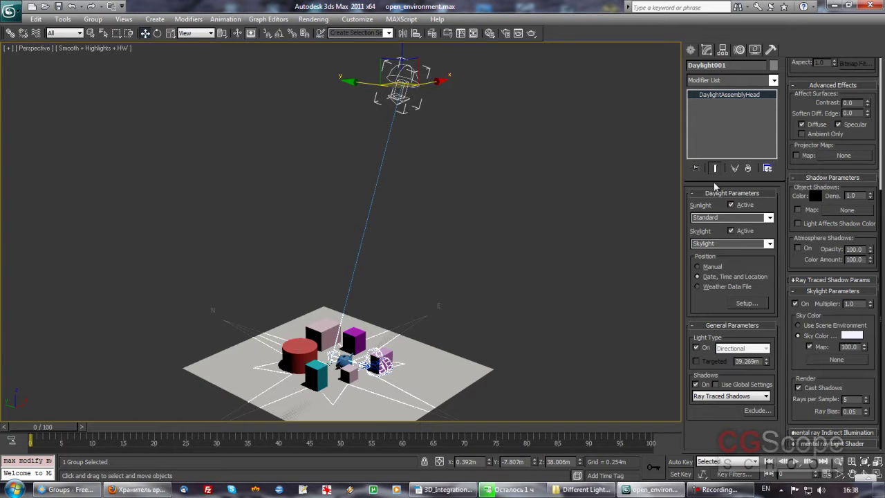
{"action": "middle_click_drag", "start_coordinate": [415, 316], "coordinate": [408, 316]}
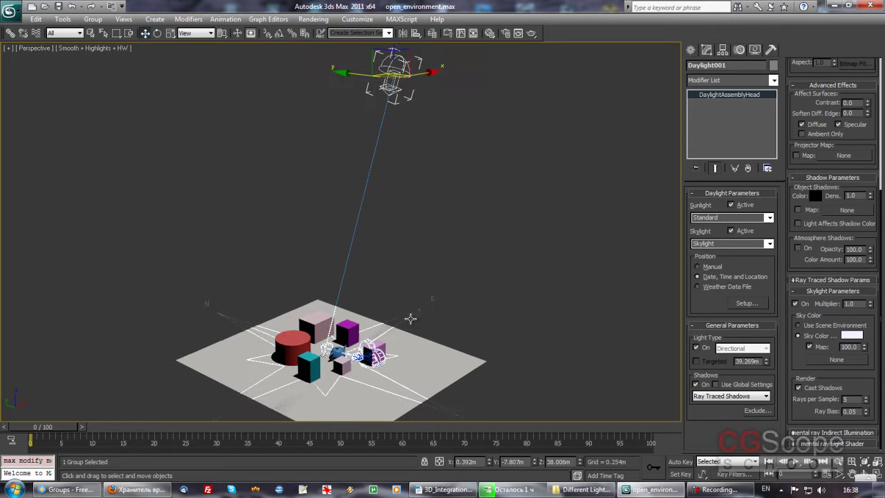
{"action": "left_click", "coordinate": [408, 316]}
{"action": "left_click", "coordinate": [396, 95]}
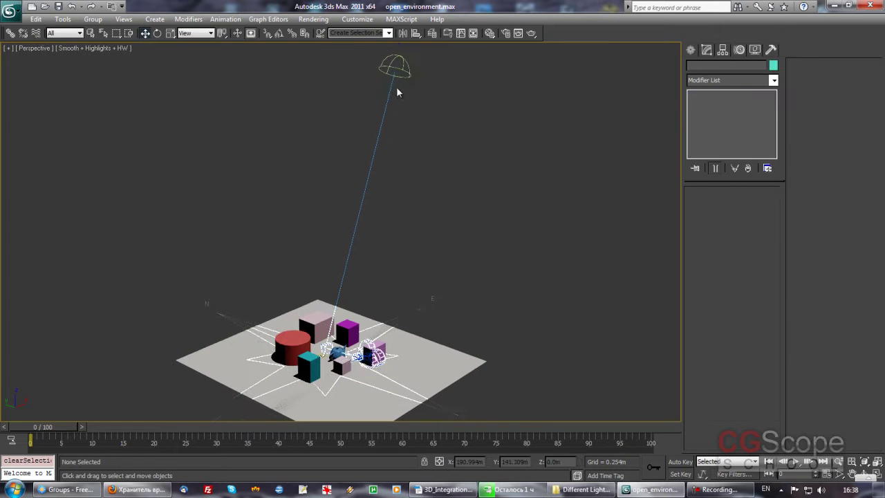
{"action": "left_click", "coordinate": [427, 90]}
{"action": "left_click", "coordinate": [399, 59]}
Orbit to a lower angle and zoom close to the boxes, cylinder and teapot.
{"action": "mouse_move", "coordinate": [403, 66]}
{"action": "middle_mouse_down", "text": "alt"}
{"action": "mouse_move", "coordinate": [426, 244]}
{"action": "mouse_move", "coordinate": [426, 234]}
{"action": "mouse_move", "coordinate": [390, 258]}
{"action": "mouse_move", "coordinate": [411, 224]}
{"action": "mouse_move", "coordinate": [382, 238]}
{"action": "middle_mouse_up", "text": "alt"}
{"action": "scroll", "coordinate": [391, 262], "scroll_direction": "up", "scroll_amount": 2}
{"action": "scroll", "coordinate": [409, 231], "scroll_direction": "up", "scroll_amount": 2}
{"action": "scroll", "coordinate": [407, 244], "scroll_direction": "up", "scroll_amount": 2}
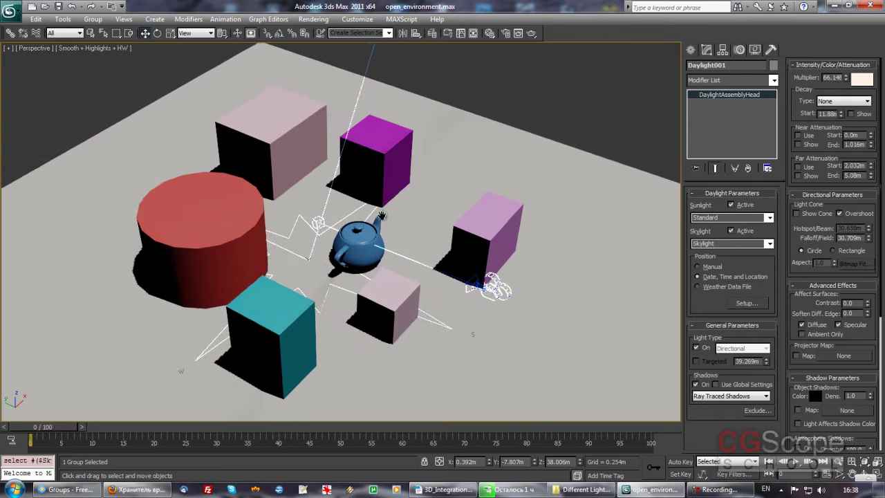
{"action": "left_click", "coordinate": [531, 34]}
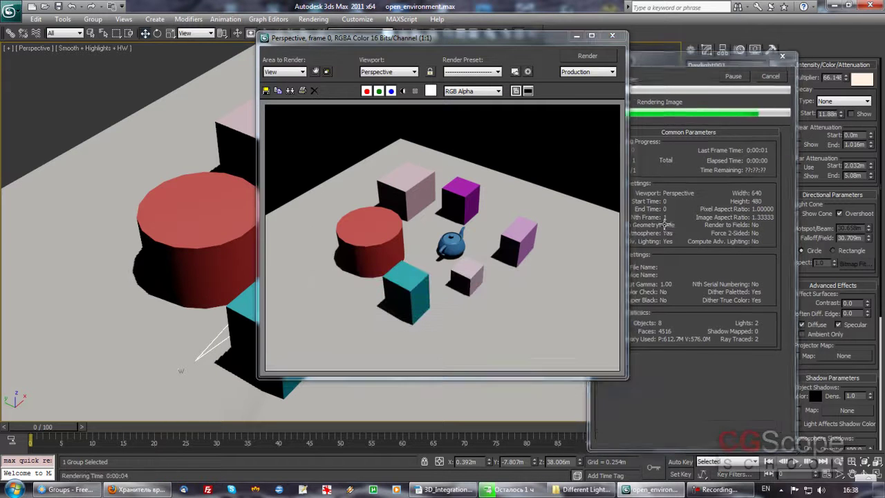
{"action": "left_click_drag", "start_coordinate": [542, 44], "coordinate": [579, 63]}
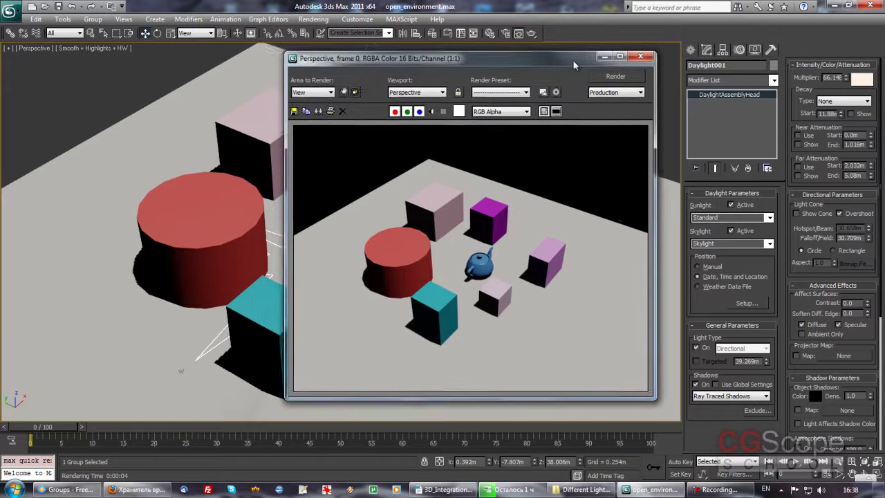
{"action": "left_click", "coordinate": [650, 56]}
{"action": "left_click_drag", "start_coordinate": [792, 275], "coordinate": [781, 277]}
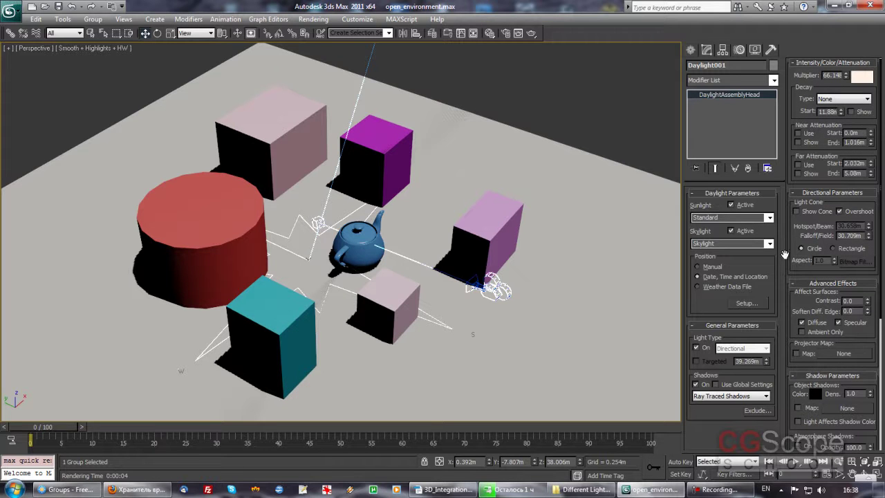
{"action": "left_click_drag", "start_coordinate": [821, 86], "coordinate": [795, 116]}
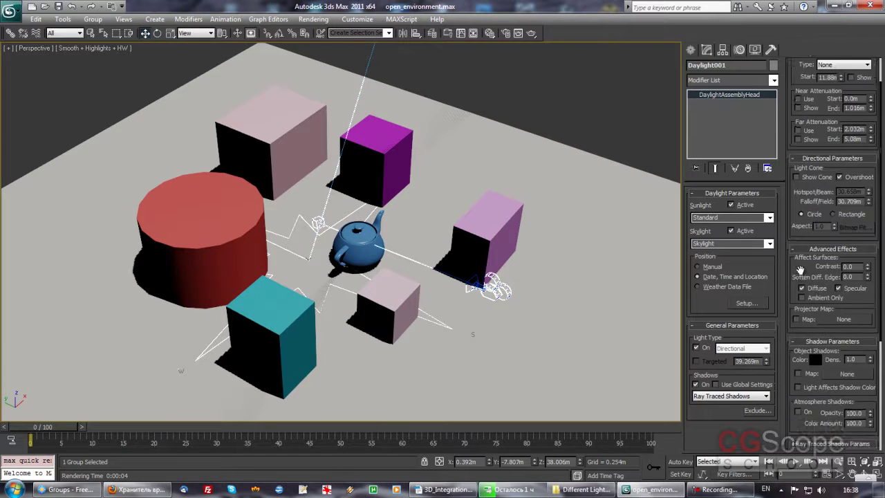
Turn off Daylight001's skylight.
{"action": "scroll", "coordinate": [799, 309], "scroll_direction": "down", "scroll_amount": 3}
{"action": "scroll", "coordinate": [830, 266], "scroll_direction": "down", "scroll_amount": 2}
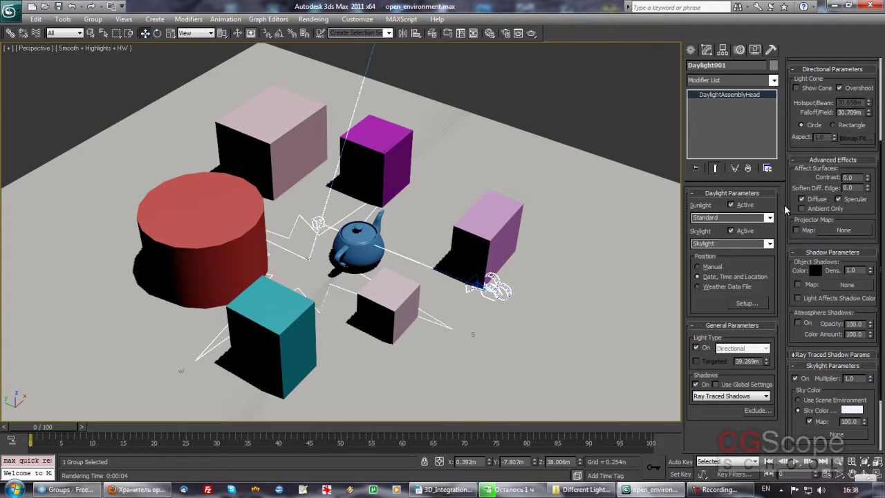
{"action": "left_click_drag", "start_coordinate": [791, 272], "coordinate": [791, 220]}
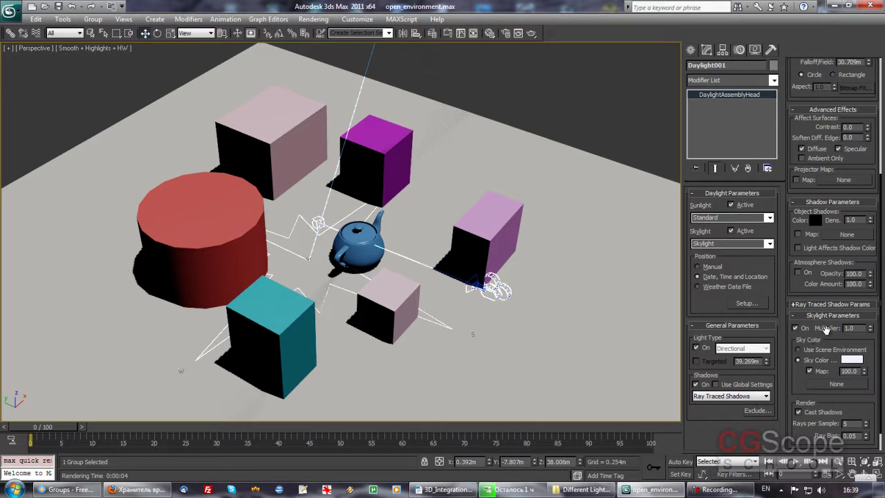
{"action": "left_click", "coordinate": [797, 328]}
Render the Perspective view without skylight and close the rendered frame.
{"action": "left_click", "coordinate": [531, 34]}
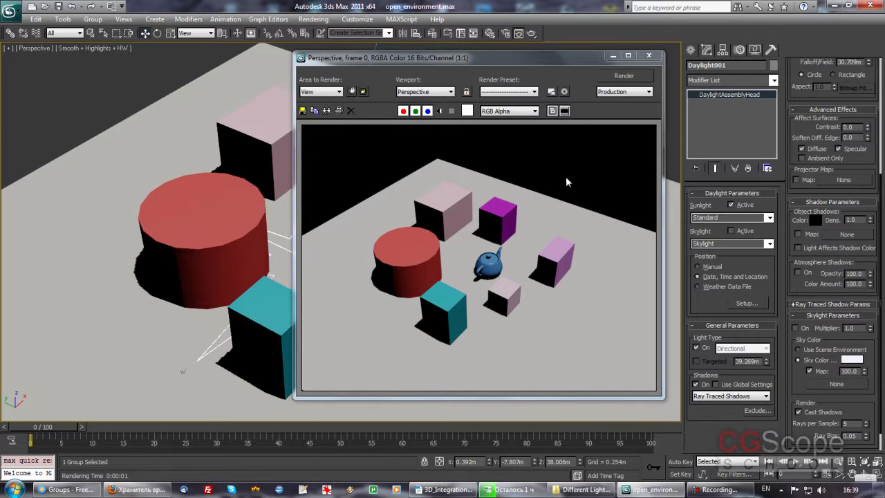
{"action": "left_click", "coordinate": [648, 56]}
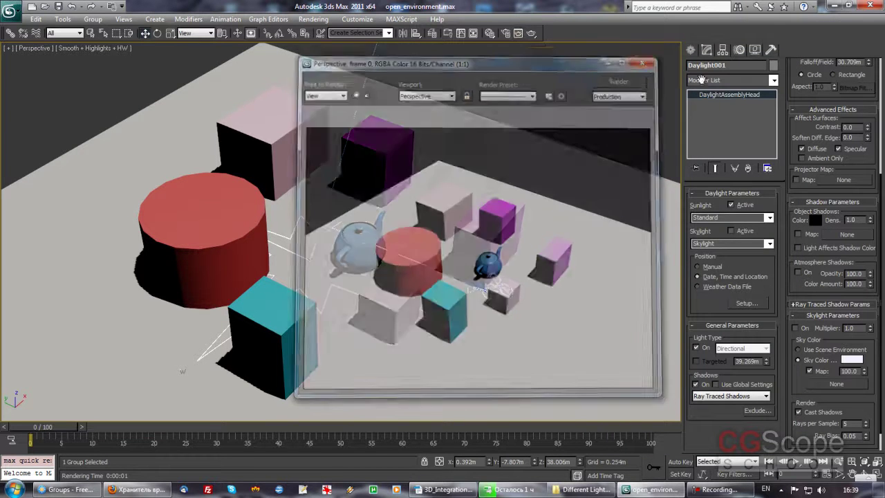
{"action": "scroll", "coordinate": [798, 328], "scroll_direction": "up", "scroll_amount": 2}
{"action": "scroll", "coordinate": [798, 329], "scroll_direction": "up", "scroll_amount": 3}
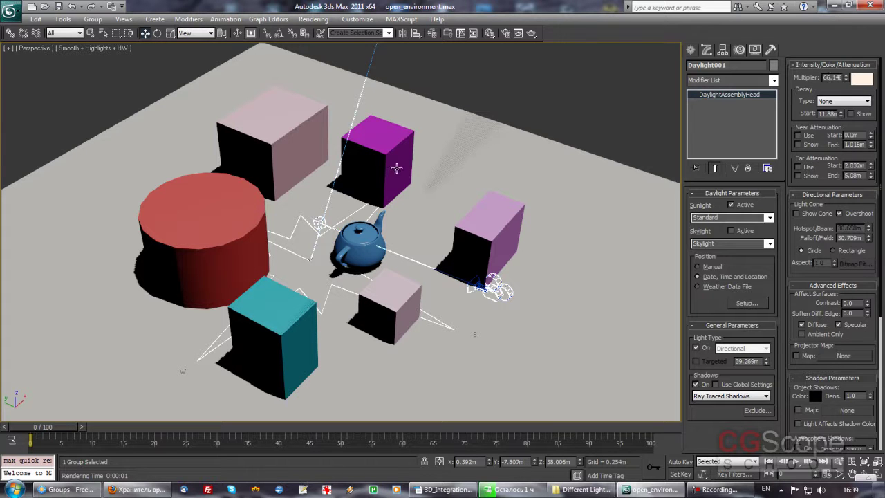
Keep Daylight001 at multiplier 66.148 with Date, Time and Location positioning, showing its time controls.
{"action": "double_click", "coordinate": [826, 77]}
{"action": "key", "text": "Return"}
{"action": "left_click", "coordinate": [711, 268]}
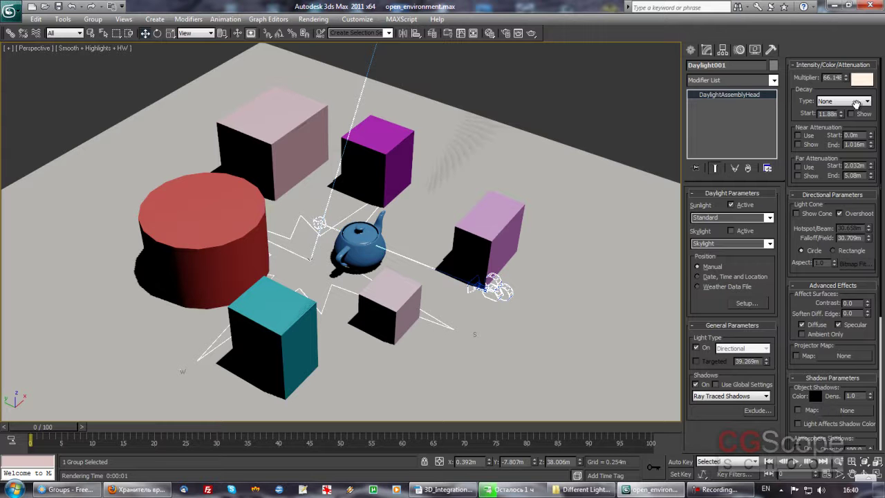
{"action": "mouse_move", "coordinate": [845, 77]}
{"action": "left_mouse_down"}
{"action": "mouse_move", "coordinate": [845, 98]}
{"action": "mouse_move", "coordinate": [854, 90]}
{"action": "mouse_move", "coordinate": [855, 102]}
{"action": "left_mouse_up"}
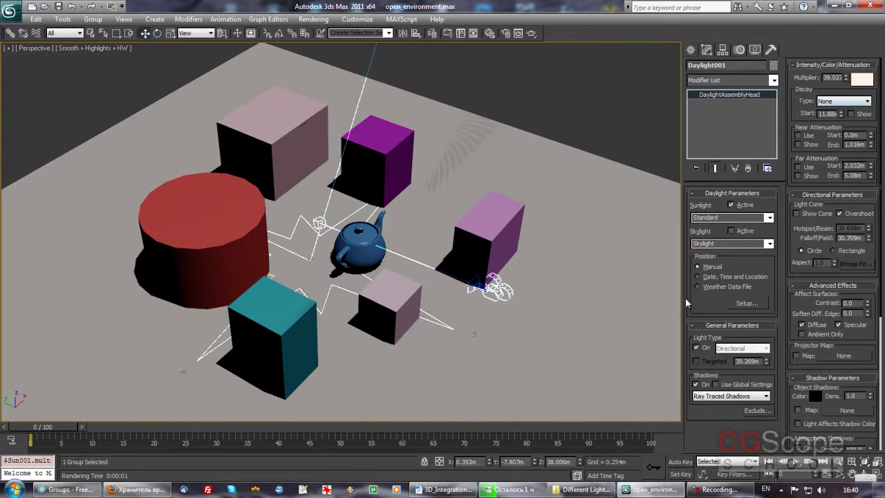
{"action": "left_click", "coordinate": [715, 278]}
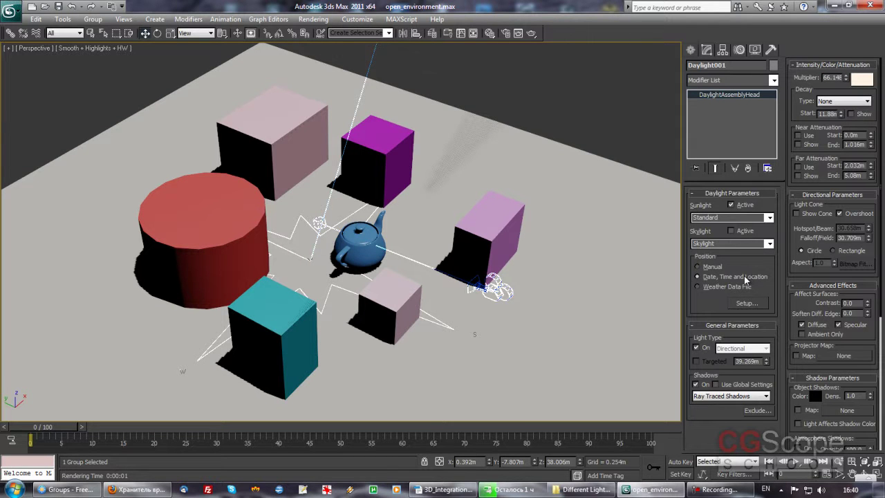
{"action": "left_click", "coordinate": [758, 305]}
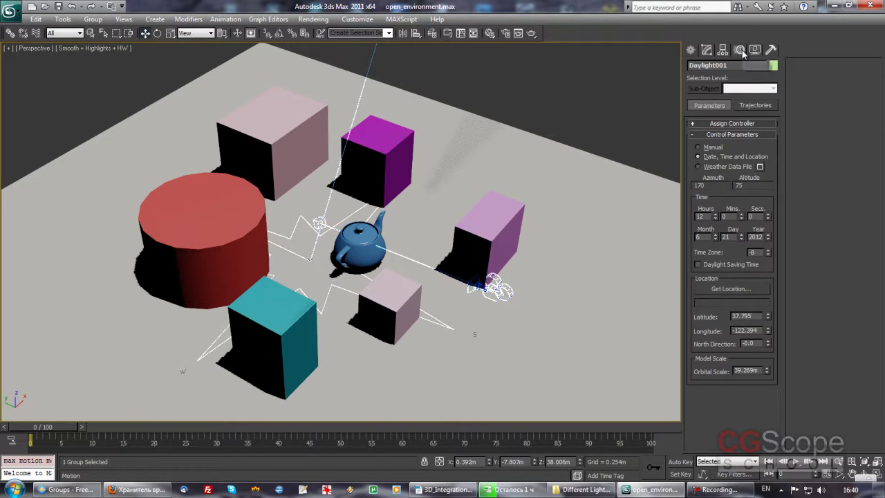
Set Daylight001's hour to 10 to lengthen the shadows, then return to its parameters.
{"action": "key", "text": "shift+q"}
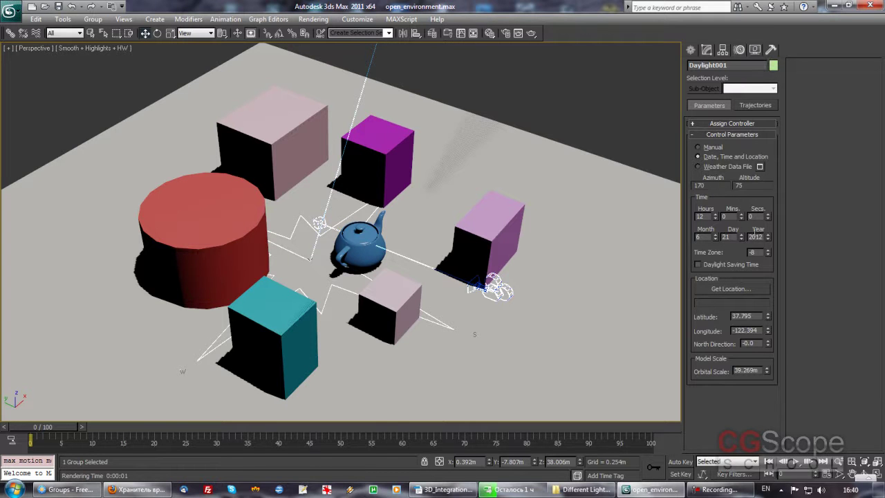
{"action": "left_click_drag", "start_coordinate": [717, 216], "coordinate": [718, 216]}
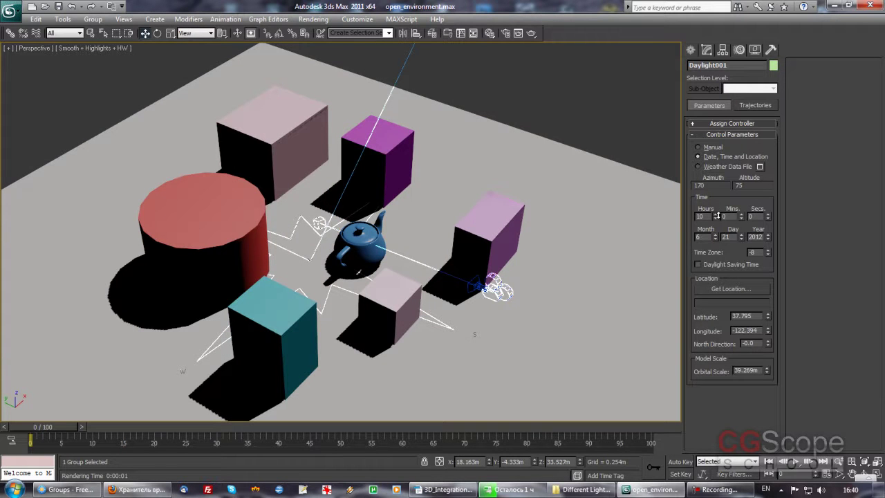
{"action": "left_click", "coordinate": [691, 51]}
{"action": "left_click", "coordinate": [706, 50]}
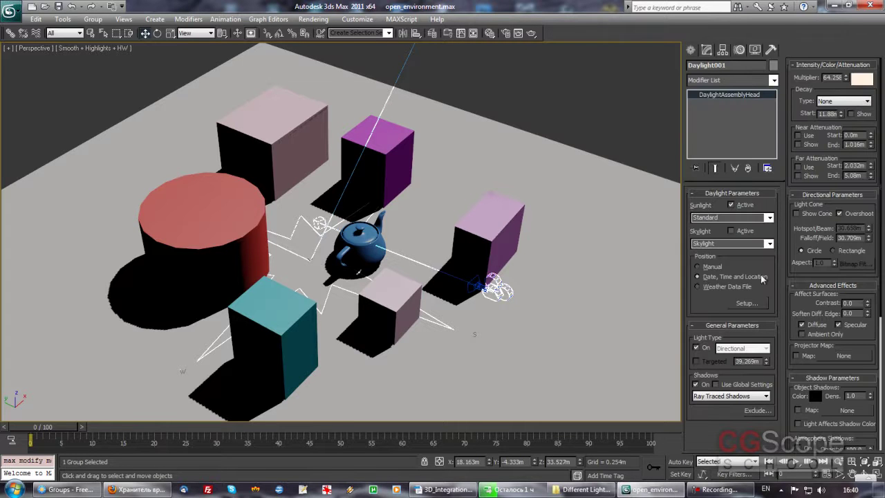
Switch Daylight001 to Weather Data File positioning and cancel weather data setup without loading a file.
{"action": "left_click", "coordinate": [697, 286]}
{"action": "left_click_drag", "start_coordinate": [795, 253], "coordinate": [793, 51]}
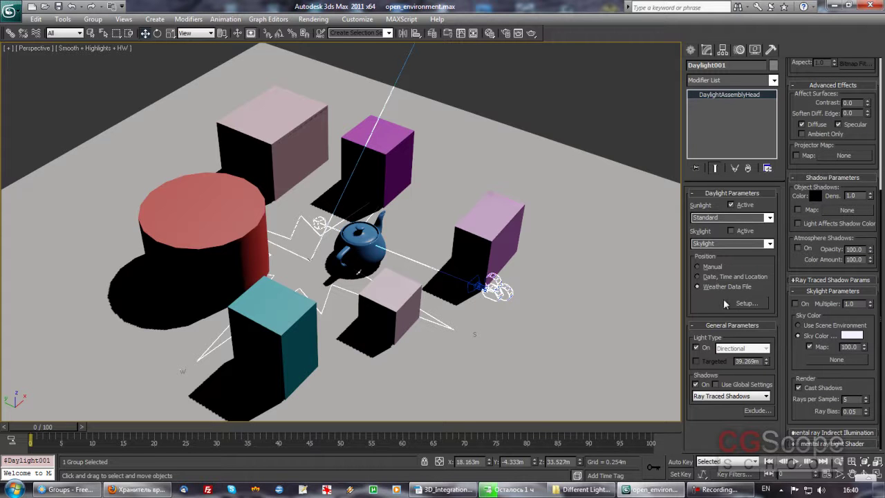
{"action": "left_click", "coordinate": [755, 306]}
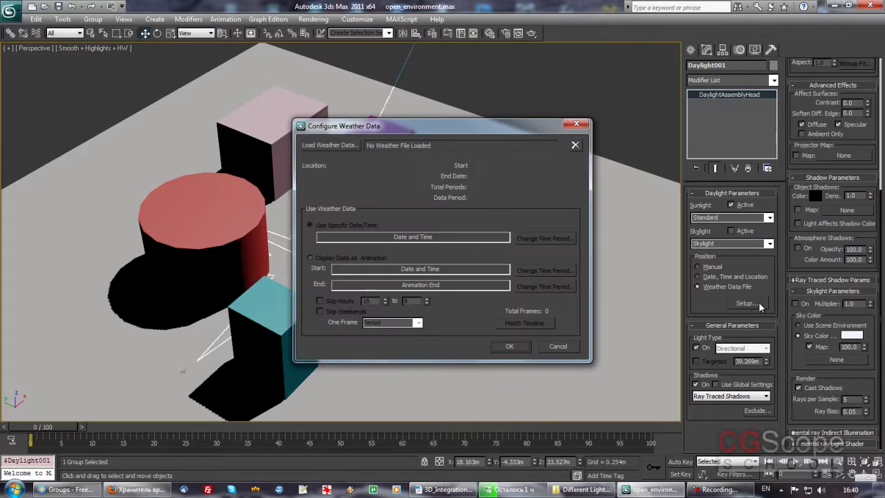
{"action": "left_click_drag", "start_coordinate": [455, 127], "coordinate": [509, 104]}
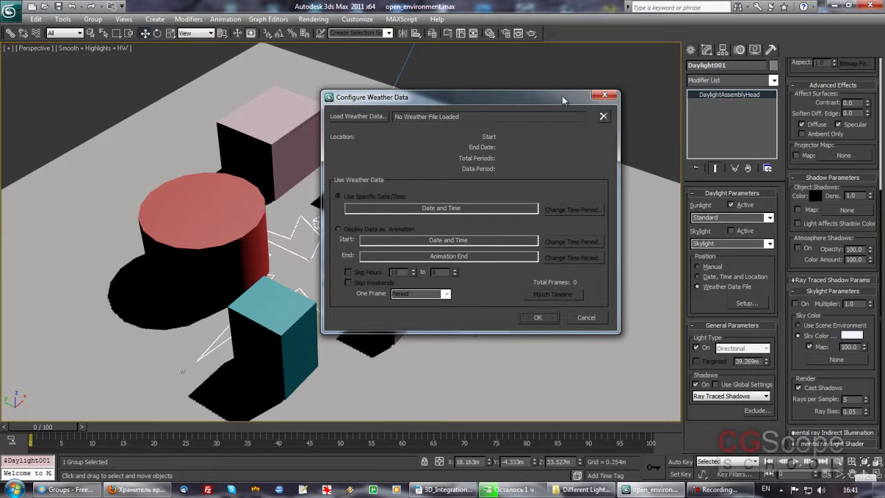
{"action": "left_click", "coordinate": [589, 318]}
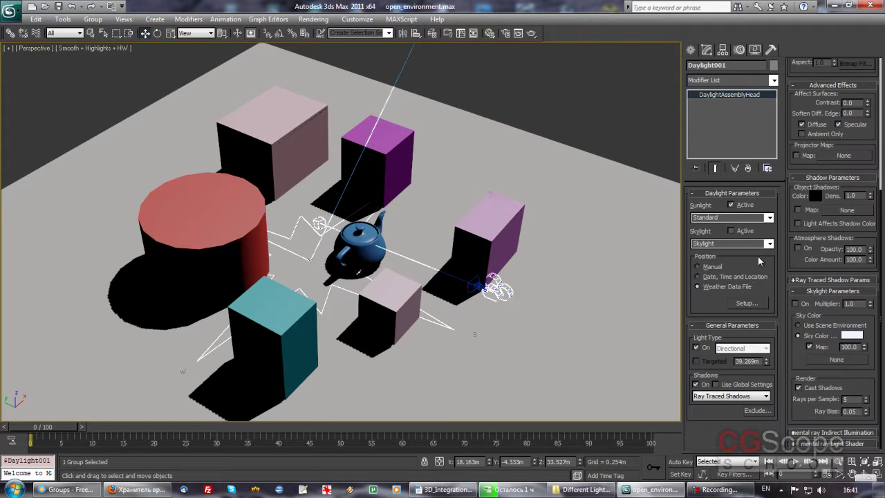
Switch Daylight001 to Manual positioning and lower the sun multiplier to 41.125.
{"action": "left_click", "coordinate": [700, 268]}
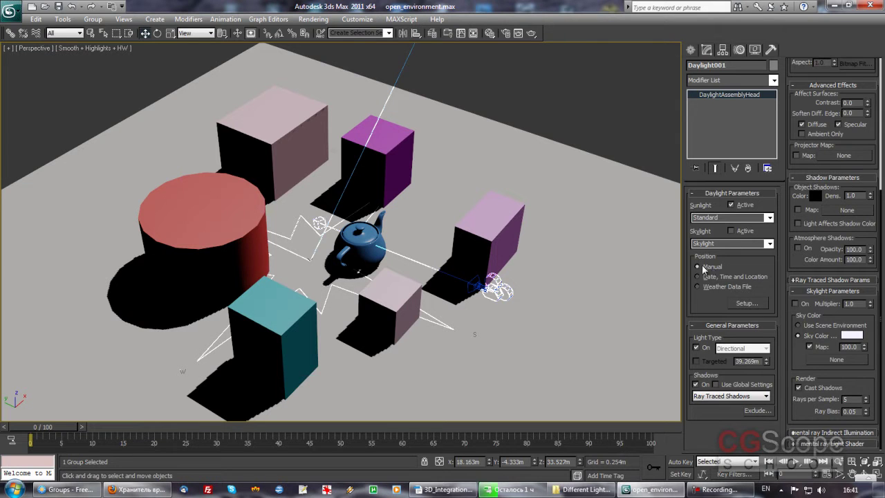
{"action": "scroll", "coordinate": [807, 98], "scroll_direction": "up", "scroll_amount": 5}
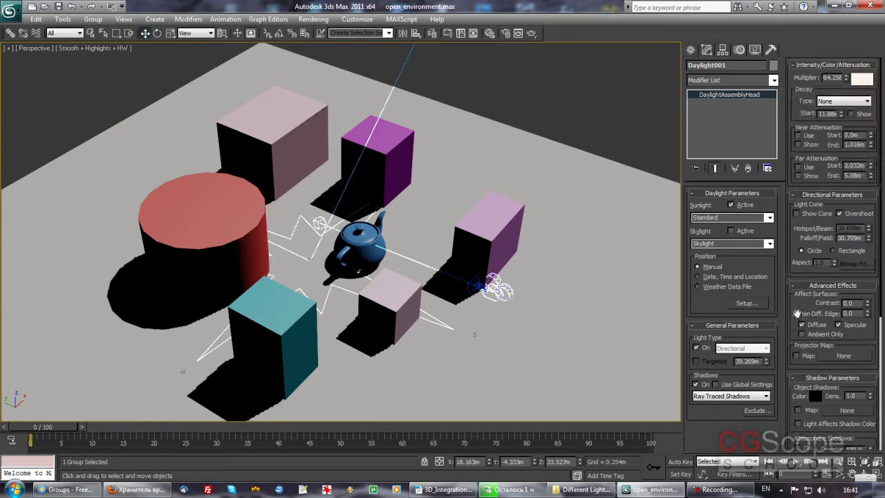
{"action": "left_click_drag", "start_coordinate": [847, 81], "coordinate": [848, 96]}
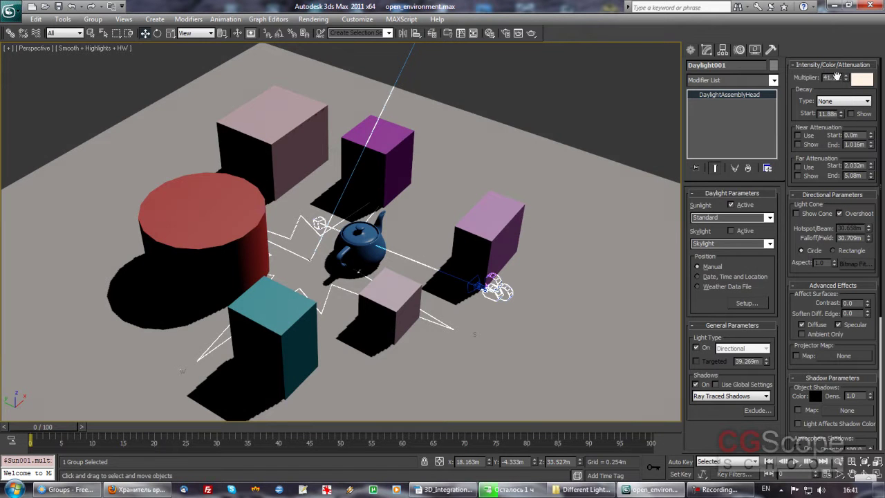
Test-render the Perspective view to check the dimmer sunlight, then close the frame window.
{"action": "left_click", "coordinate": [533, 34]}
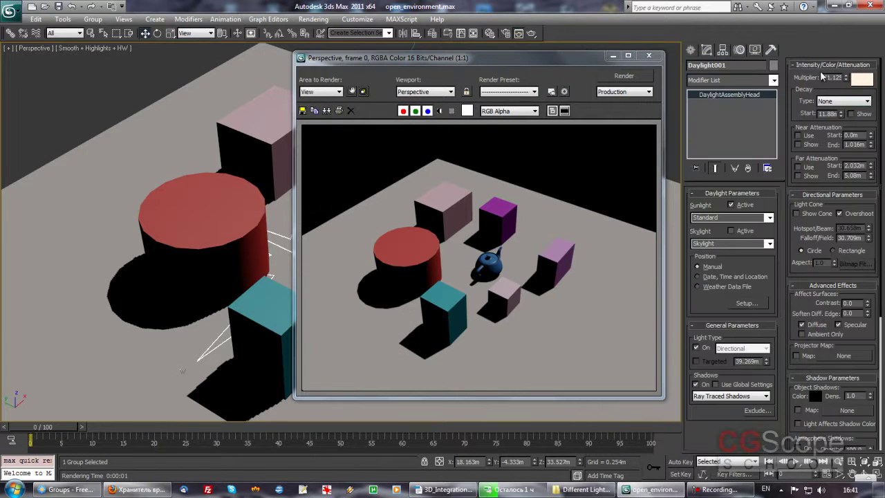
{"action": "left_click_drag", "start_coordinate": [577, 63], "coordinate": [565, 61]}
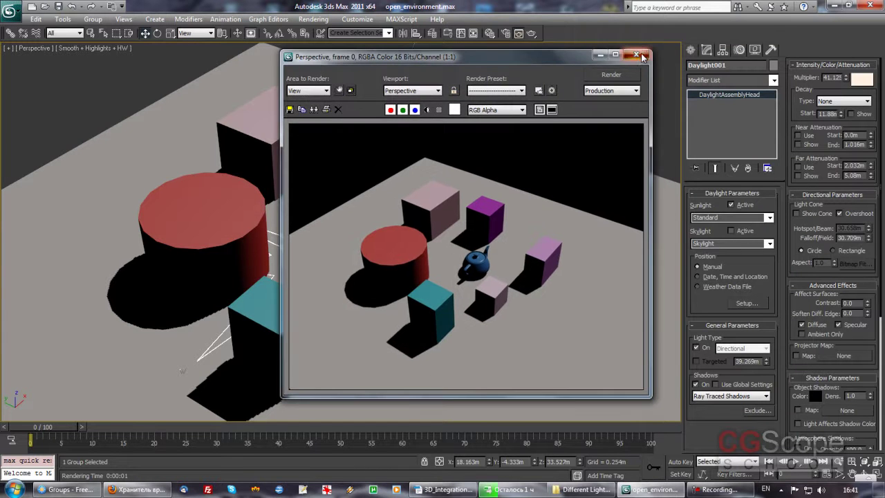
{"action": "left_click", "coordinate": [637, 54]}
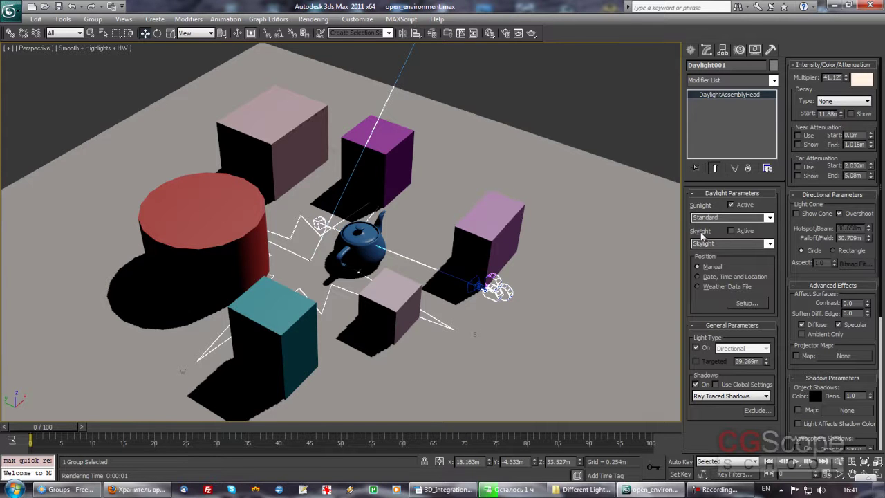
Turn sunlight off and skylight on, and raise the skylight multiplier.
{"action": "left_click", "coordinate": [743, 207]}
{"action": "left_click", "coordinate": [732, 231]}
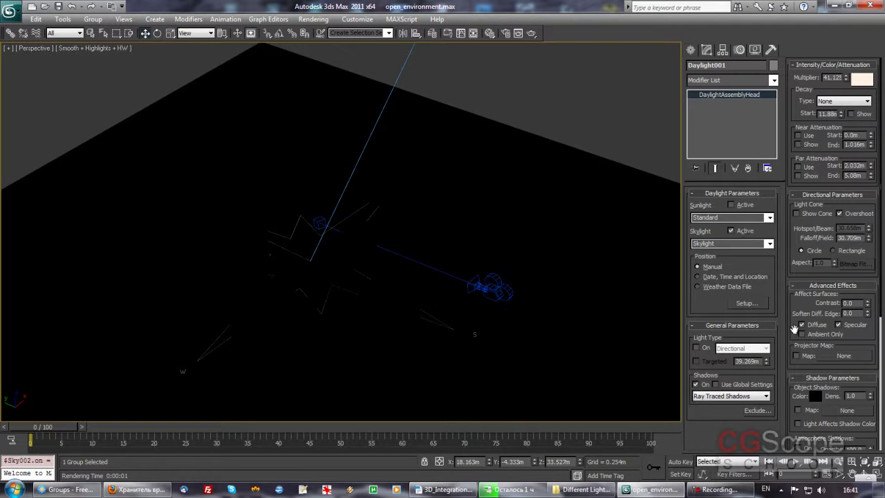
{"action": "scroll", "coordinate": [796, 330], "scroll_direction": "down", "scroll_amount": 3}
{"action": "scroll", "coordinate": [796, 330], "scroll_direction": "down", "scroll_amount": 2}
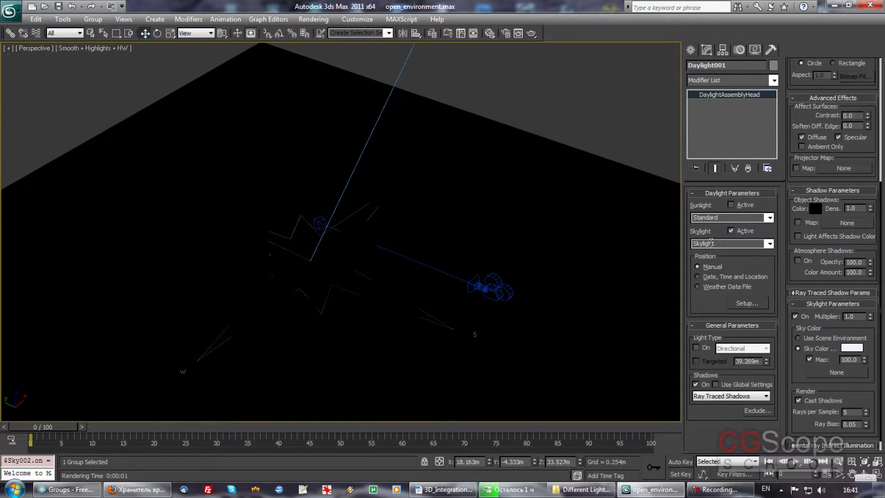
{"action": "left_click_drag", "start_coordinate": [871, 319], "coordinate": [855, 262]}
Render the skylight-only scene and raise the skylight multiplier to 10 for a re-render.
{"action": "left_click", "coordinate": [532, 33]}
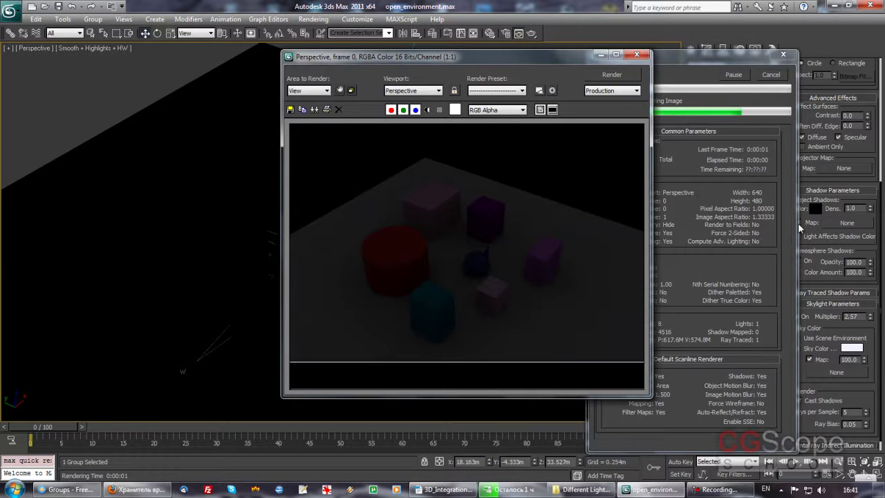
{"action": "left_click_drag", "start_coordinate": [873, 316], "coordinate": [593, 23]}
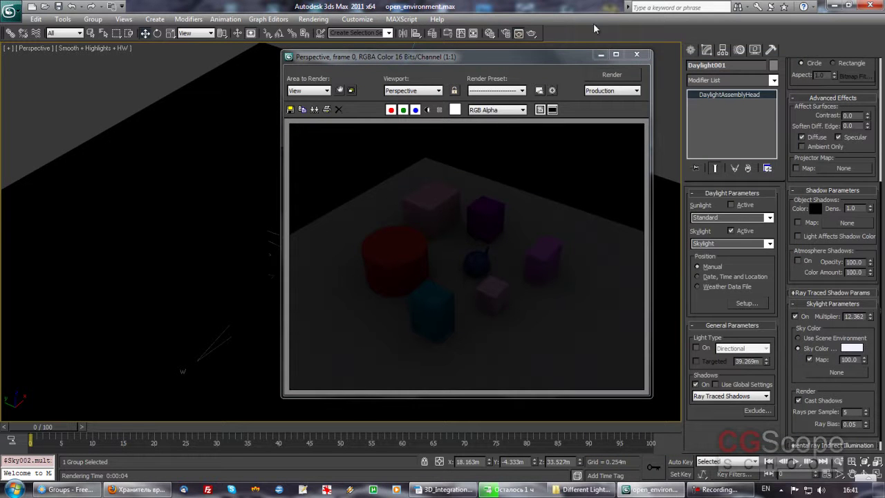
{"action": "left_click", "coordinate": [627, 76]}
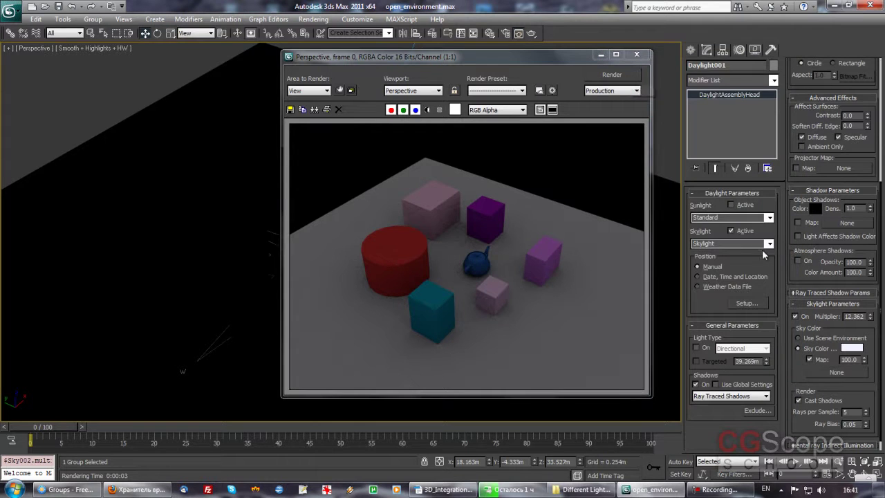
{"action": "type", "text": "10.0"}
Reactivate sunlight, set the skylight multiplier to 15, and render the sun-plus-sky scene.
{"action": "left_click", "coordinate": [743, 205]}
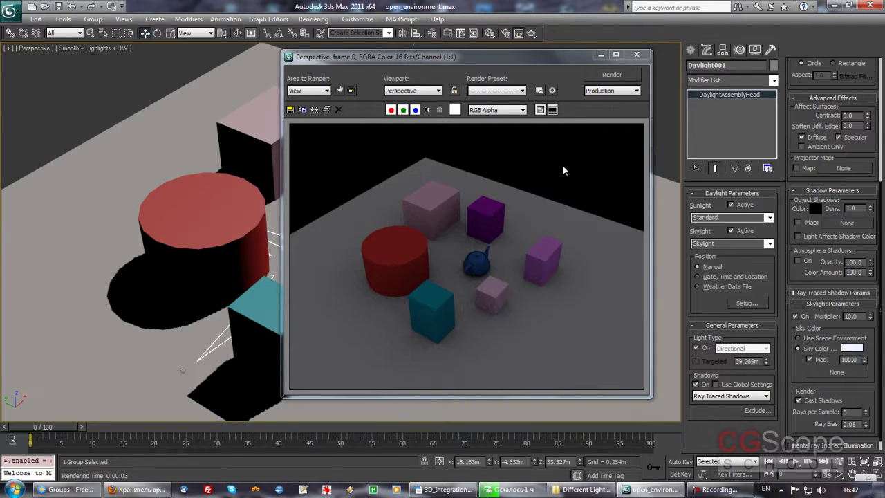
{"action": "left_click", "coordinate": [611, 74]}
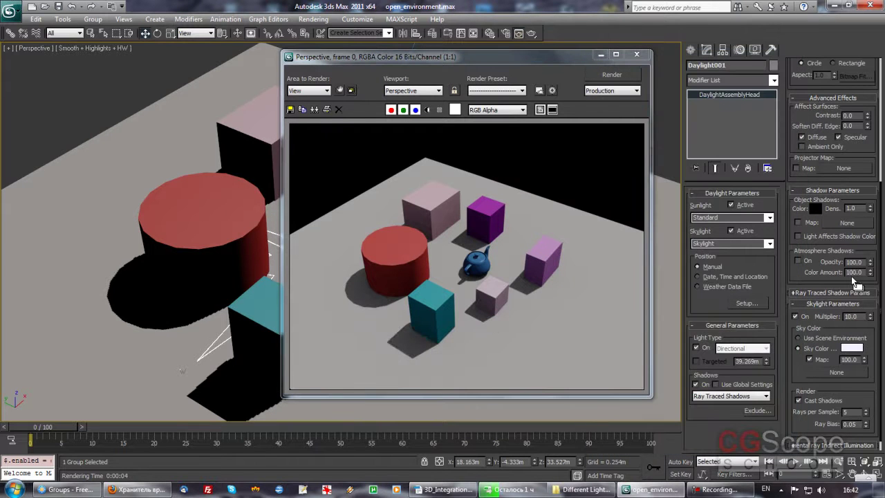
{"action": "left_click_drag", "start_coordinate": [861, 316], "coordinate": [785, 314]}
{"action": "type", "text": "15"}
{"action": "key", "text": "Return"}
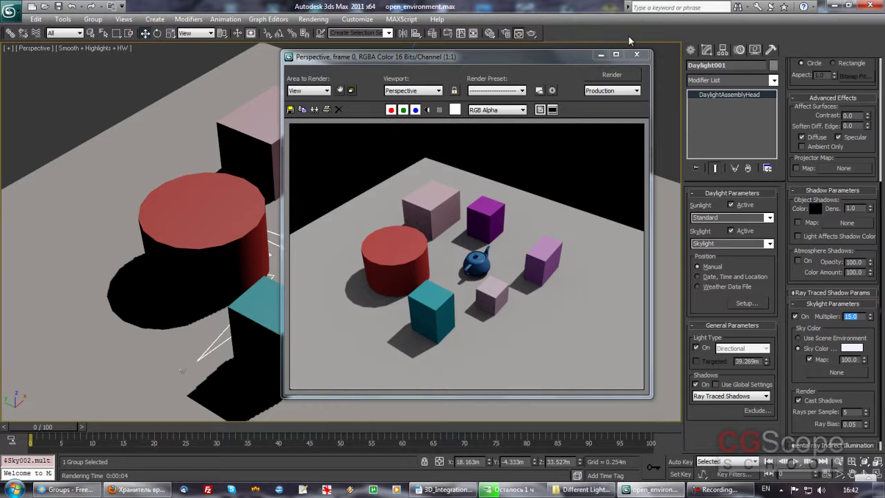
{"action": "left_click", "coordinate": [618, 75]}
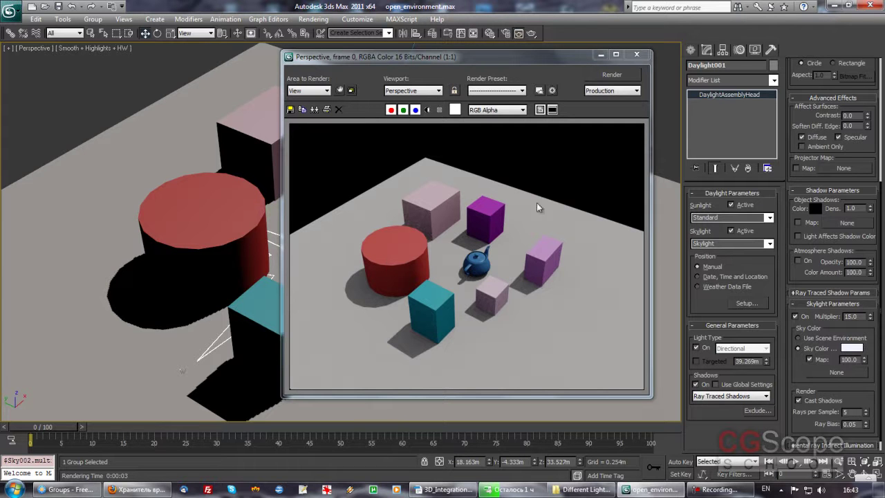
{"action": "left_click_drag", "start_coordinate": [794, 88], "coordinate": [801, 322]}
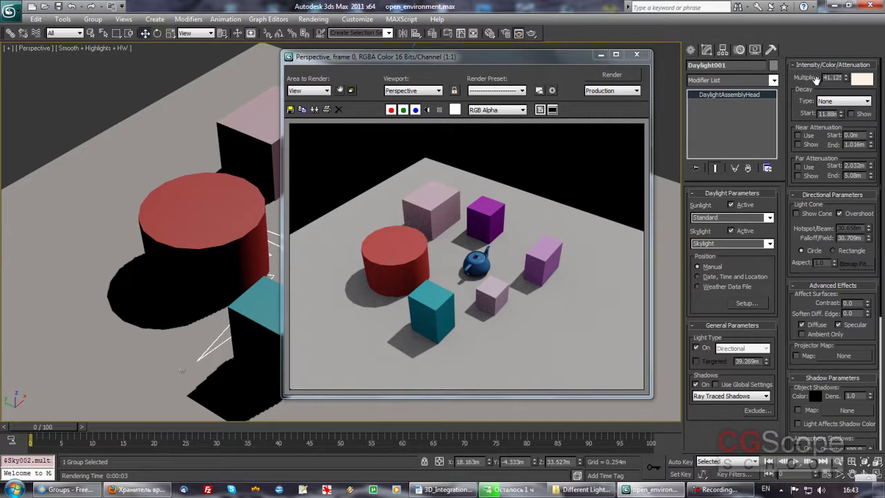
{"action": "scroll", "coordinate": [797, 304], "scroll_direction": "down", "scroll_amount": 3}
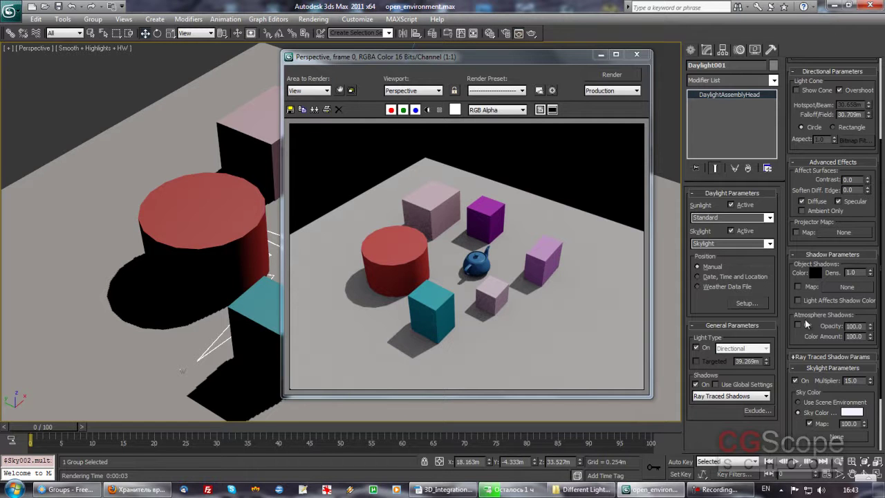
{"action": "scroll", "coordinate": [795, 337], "scroll_direction": "down", "scroll_amount": 2}
{"action": "scroll", "coordinate": [796, 338], "scroll_direction": "down", "scroll_amount": 2}
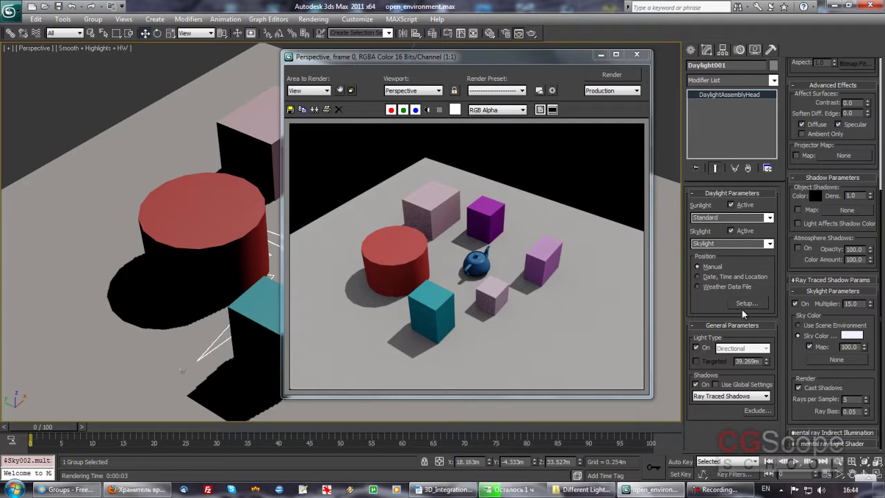
Set the skylight rays per sample to 20 and re-render the Perspective view.
{"action": "left_click_drag", "start_coordinate": [854, 401], "coordinate": [793, 399]}
{"action": "type", "text": "0"}
{"action": "key", "text": "Return"}
{"action": "left_click", "coordinate": [599, 76]}
{"action": "left_click_drag", "start_coordinate": [553, 59], "coordinate": [567, 60]}
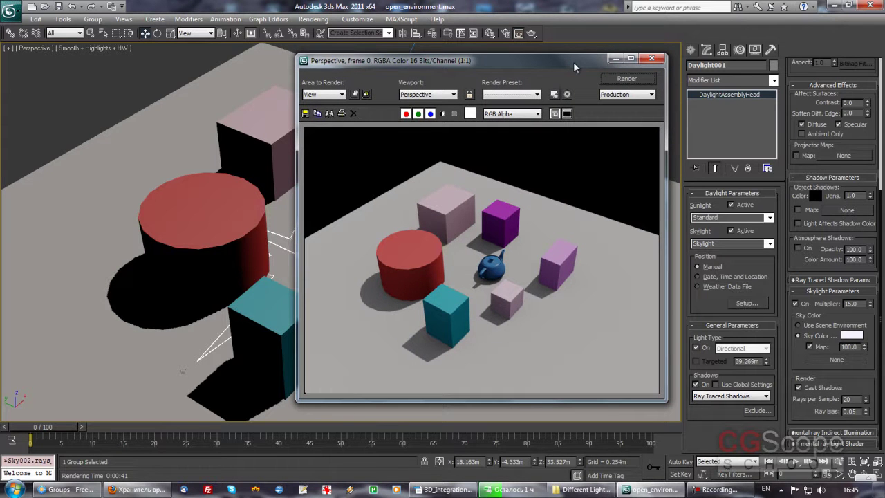
Close the render result, then zoom out, pan and orbit to reveal the sun light.
{"action": "left_click", "coordinate": [651, 59]}
{"action": "scroll", "coordinate": [459, 237], "scroll_direction": "down", "scroll_amount": 2}
{"action": "scroll", "coordinate": [408, 221], "scroll_direction": "down", "scroll_amount": 2}
{"action": "scroll", "coordinate": [408, 219], "scroll_direction": "down", "scroll_amount": 2}
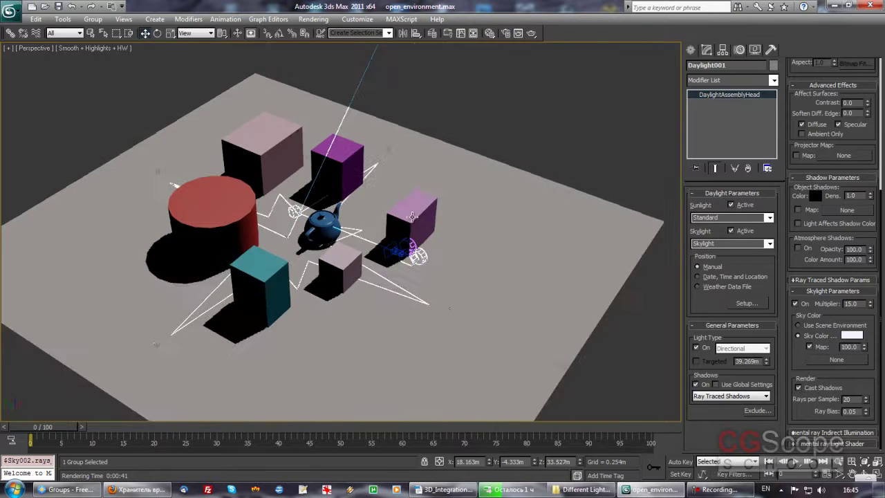
{"action": "scroll", "coordinate": [412, 216], "scroll_direction": "down", "scroll_amount": 2}
{"action": "middle_click_drag", "start_coordinate": [412, 216], "coordinate": [431, 266]}
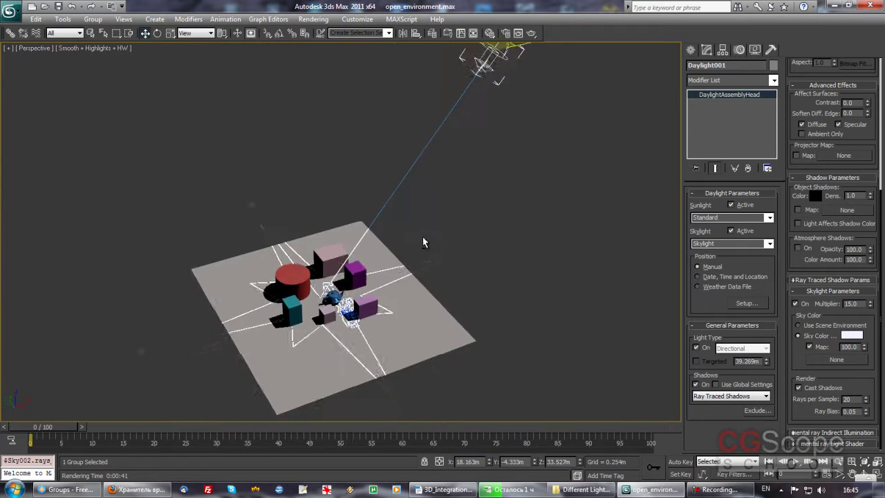
{"action": "middle_click_drag", "start_coordinate": [428, 233], "coordinate": [425, 242], "text": "alt"}
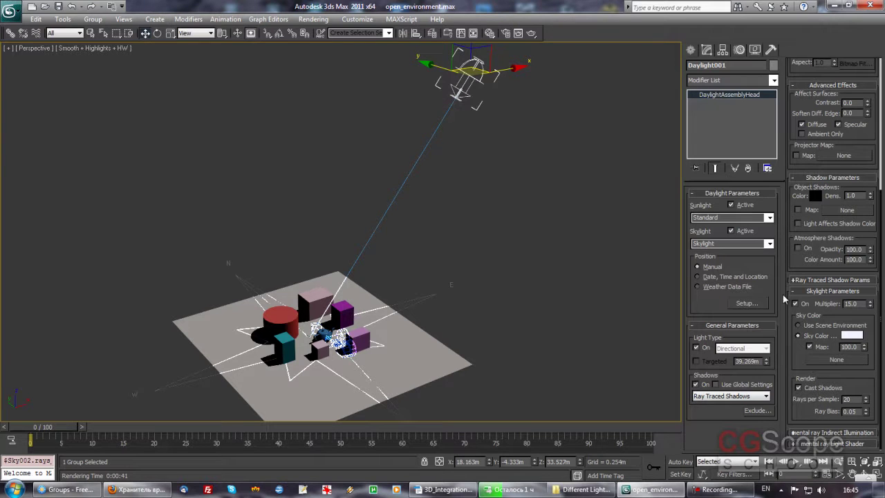
Zoom back in and select Daylight001's sun light high above the scene.
{"action": "scroll", "coordinate": [791, 169], "scroll_direction": "up", "scroll_amount": 2}
{"action": "scroll", "coordinate": [791, 169], "scroll_direction": "up", "scroll_amount": 2}
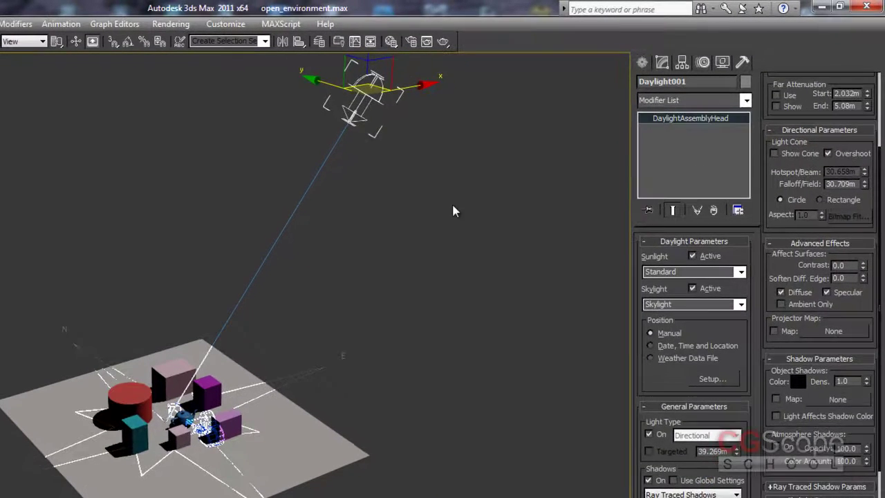
{"action": "left_click", "coordinate": [434, 177]}
{"action": "left_click", "coordinate": [379, 102]}
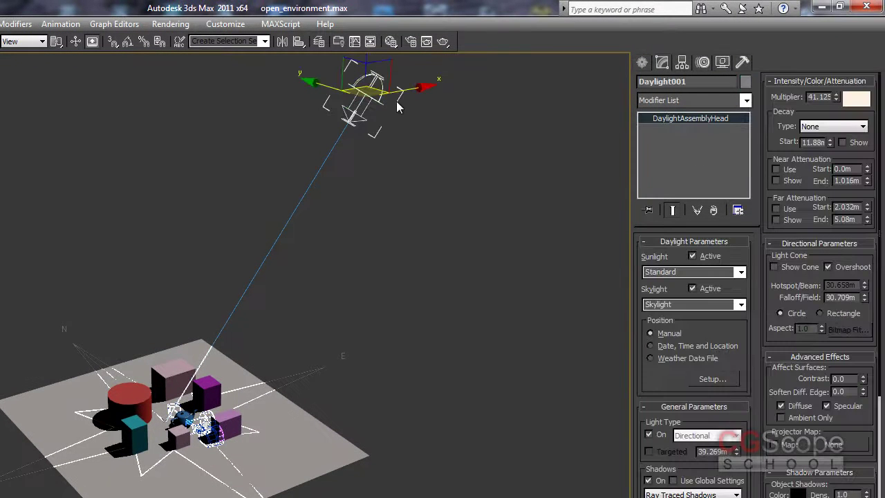
Delete the Daylight001 system and orbit around the darkened scene.
{"action": "key", "text": "Delete"}
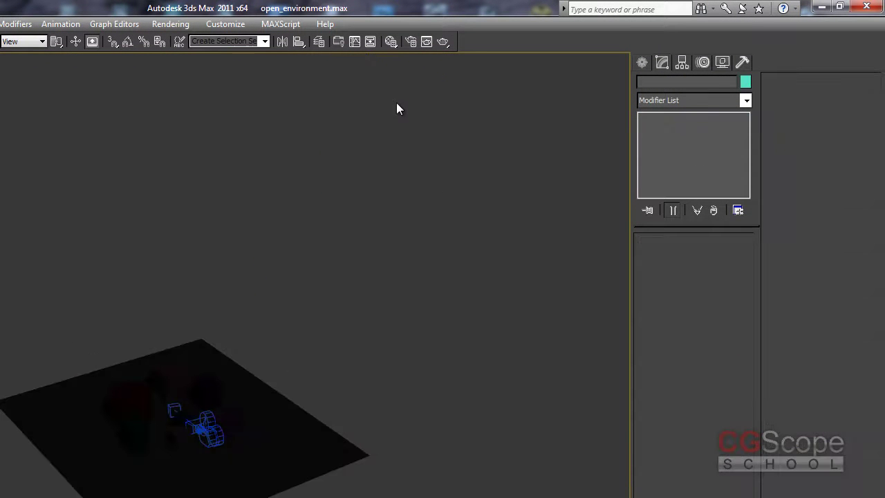
{"action": "mouse_move", "coordinate": [342, 276]}
{"action": "middle_mouse_down", "text": "alt"}
{"action": "mouse_move", "coordinate": [334, 283]}
{"action": "mouse_move", "coordinate": [313, 243]}
{"action": "mouse_move", "coordinate": [331, 131]}
{"action": "middle_mouse_up", "text": "alt"}
{"action": "mouse_move", "coordinate": [237, 322]}
{"action": "middle_mouse_down", "text": "alt"}
{"action": "mouse_move", "coordinate": [339, 322]}
{"action": "mouse_move", "coordinate": [317, 314]}
{"action": "mouse_move", "coordinate": [318, 295]}
{"action": "mouse_move", "coordinate": [302, 314]}
{"action": "middle_mouse_up", "text": "alt"}
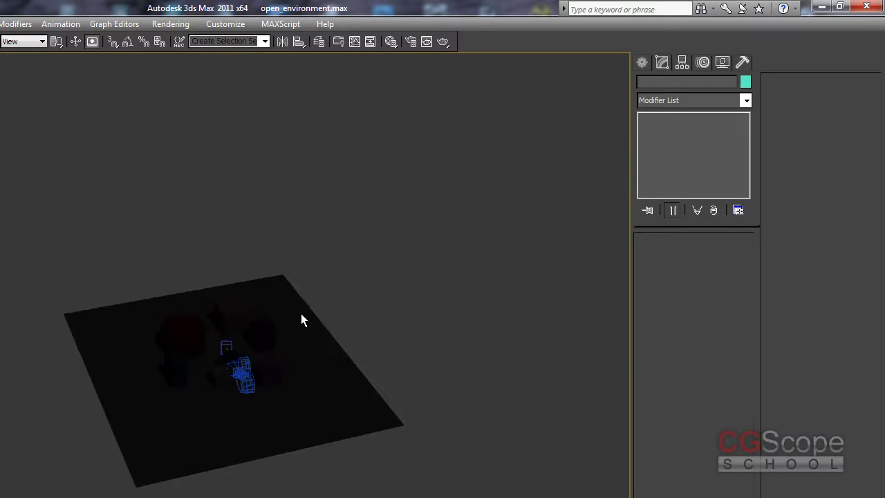
Set the exposure control to <no exposure control> in Environment and Effects.
{"action": "left_click", "coordinate": [173, 26]}
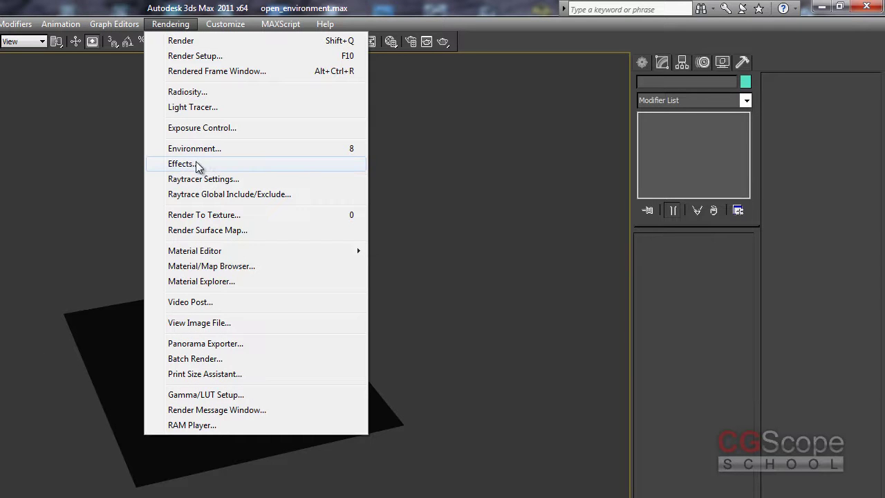
{"action": "left_click", "coordinate": [218, 128]}
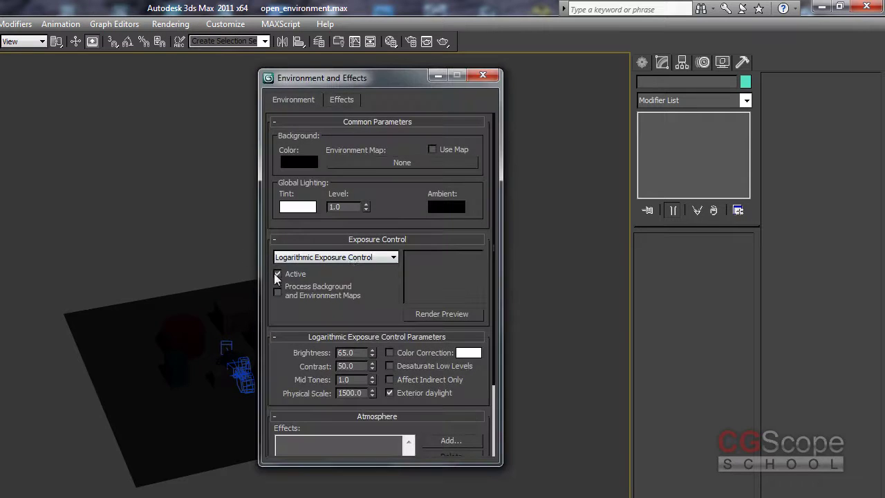
{"action": "left_click", "coordinate": [383, 257]}
{"action": "left_click", "coordinate": [305, 271]}
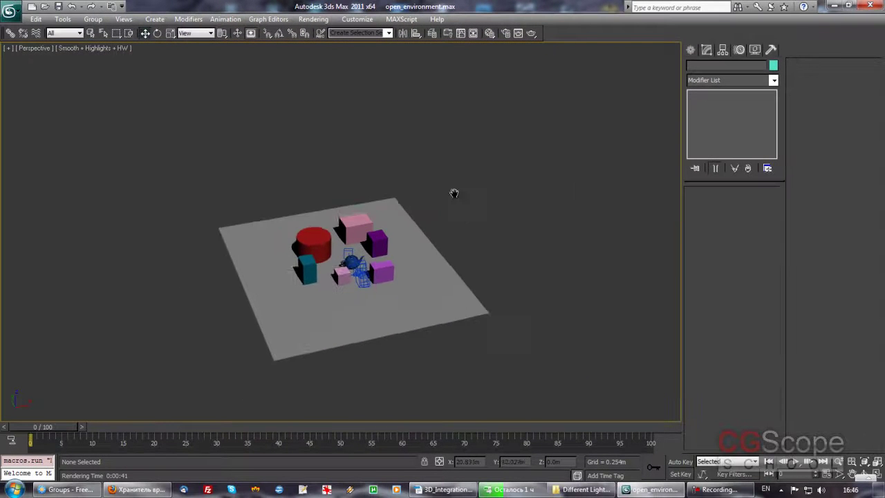
Orbit and zoom the view across the plane, then return to the Create panel's Systems options.
{"action": "middle_click_drag", "start_coordinate": [453, 193], "coordinate": [438, 223], "text": "alt"}
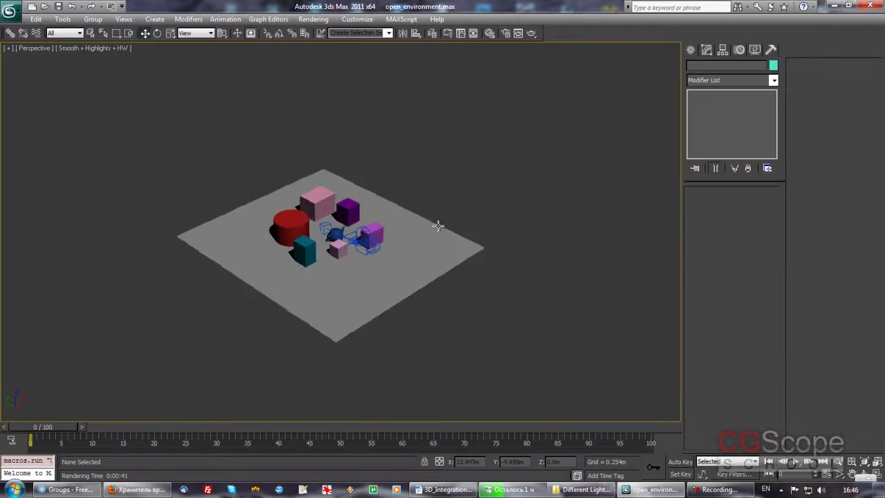
{"action": "scroll", "coordinate": [415, 231], "scroll_direction": "up", "scroll_amount": 3}
{"action": "scroll", "coordinate": [373, 235], "scroll_direction": "up", "scroll_amount": 2}
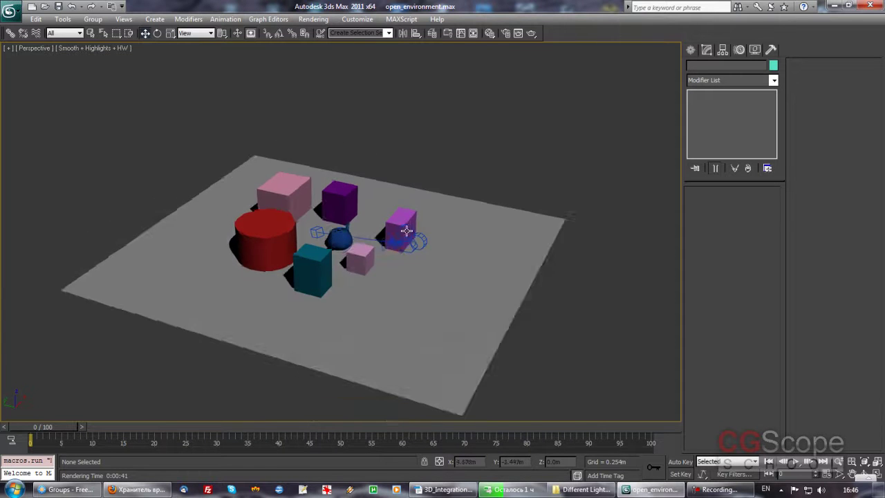
{"action": "scroll", "coordinate": [401, 235], "scroll_direction": "up", "scroll_amount": 2}
{"action": "scroll", "coordinate": [401, 232], "scroll_direction": "up", "scroll_amount": 1}
{"action": "scroll", "coordinate": [405, 221], "scroll_direction": "up", "scroll_amount": 1}
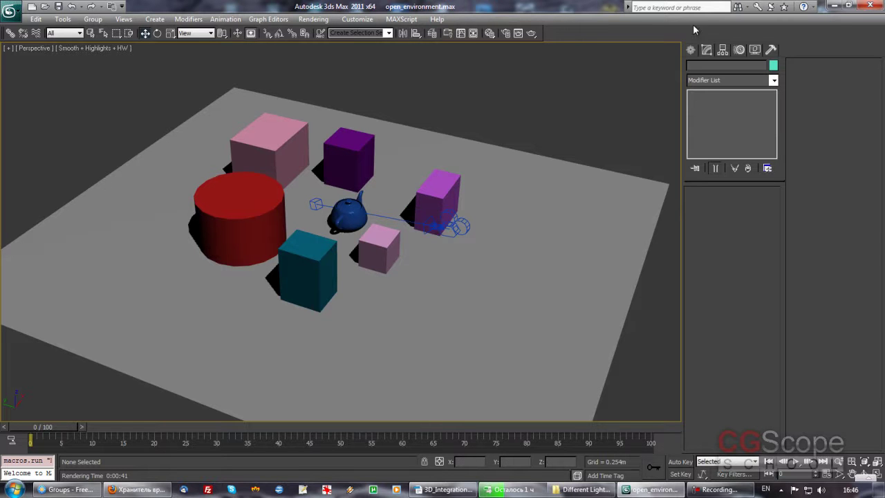
{"action": "left_click", "coordinate": [694, 52]}
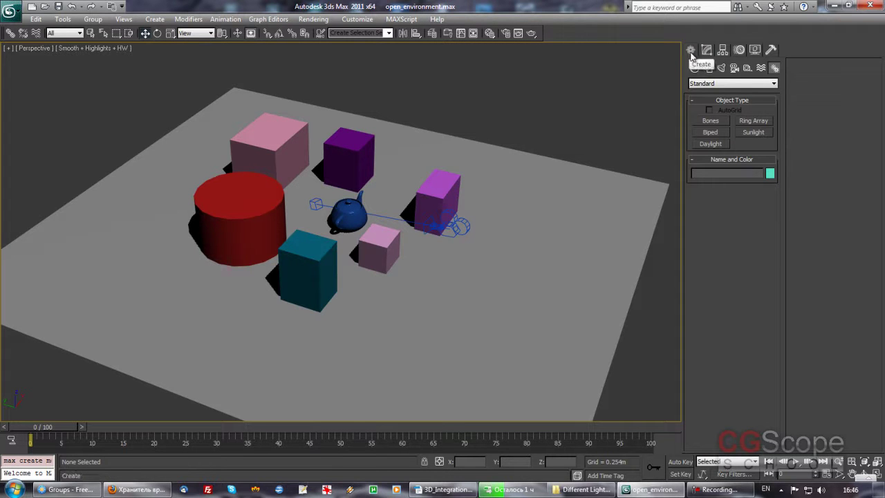
{"action": "left_click", "coordinate": [722, 68]}
{"action": "left_click", "coordinate": [733, 83]}
{"action": "left_click", "coordinate": [746, 97]}
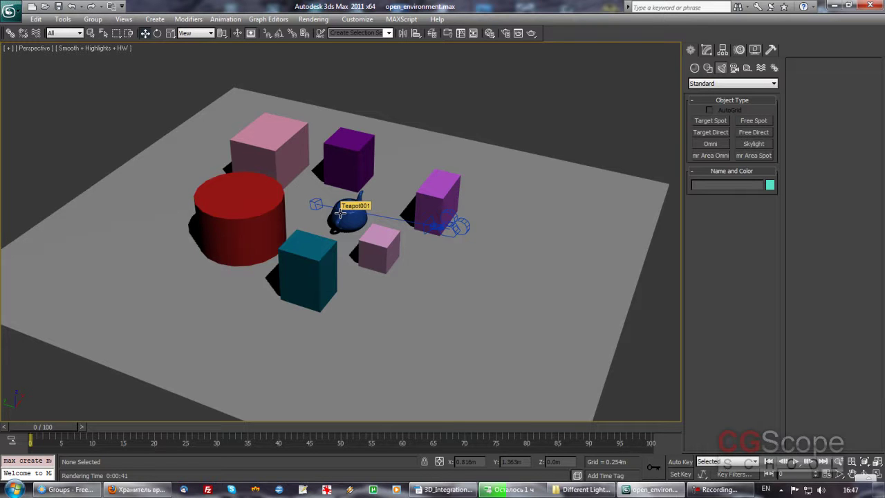
{"action": "left_click", "coordinate": [724, 83]}
{"action": "left_click", "coordinate": [721, 94]}
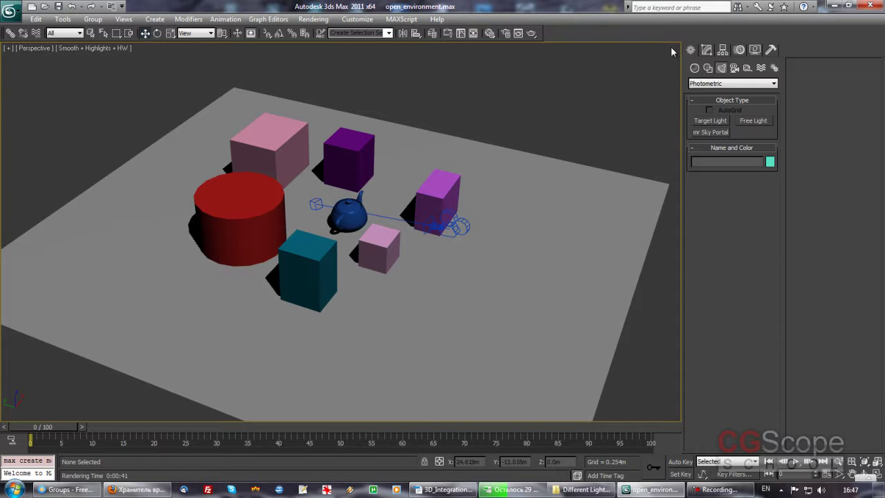
{"action": "left_click", "coordinate": [775, 69]}
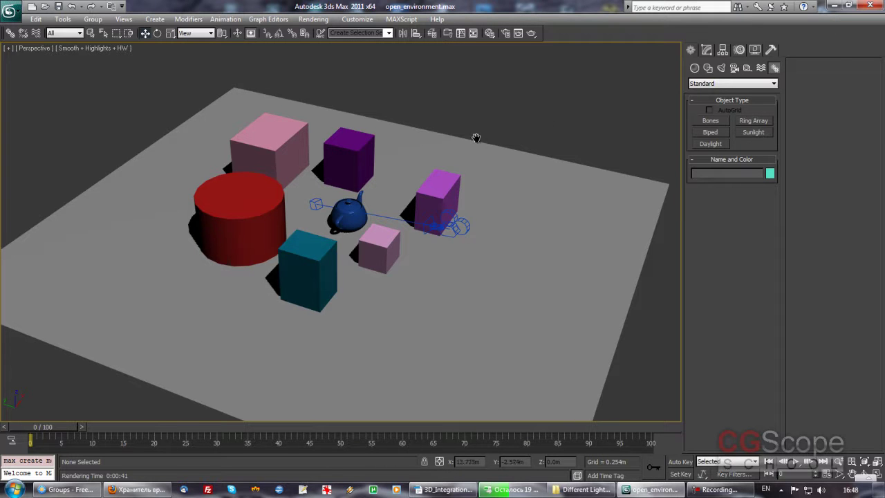
{"action": "middle_click_drag", "start_coordinate": [475, 138], "coordinate": [485, 130]}
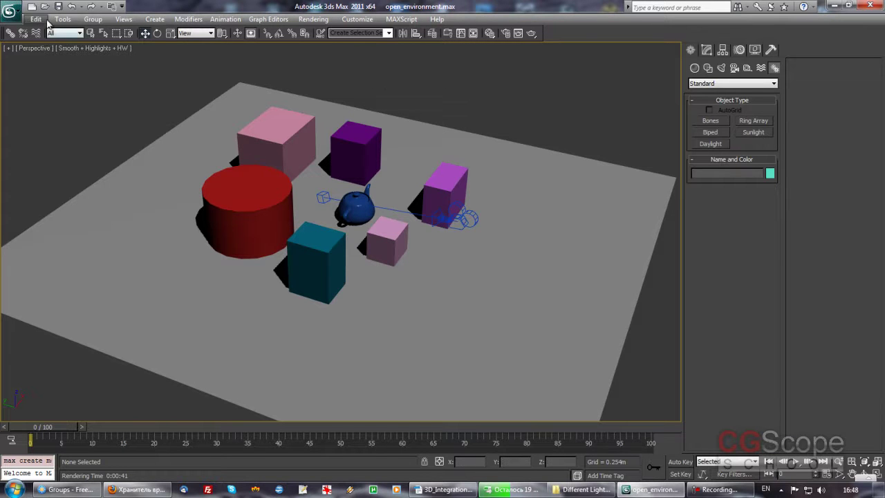
Open Rendering > Environment and Effects and shift the dialog slightly left.
{"action": "left_click", "coordinate": [329, 23]}
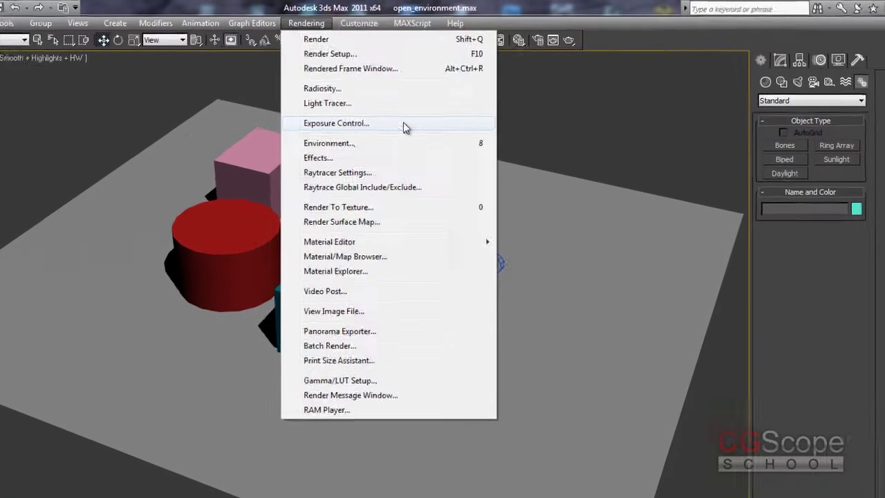
{"action": "left_click", "coordinate": [396, 103]}
{"action": "left_click_drag", "start_coordinate": [509, 80], "coordinate": [457, 73]}
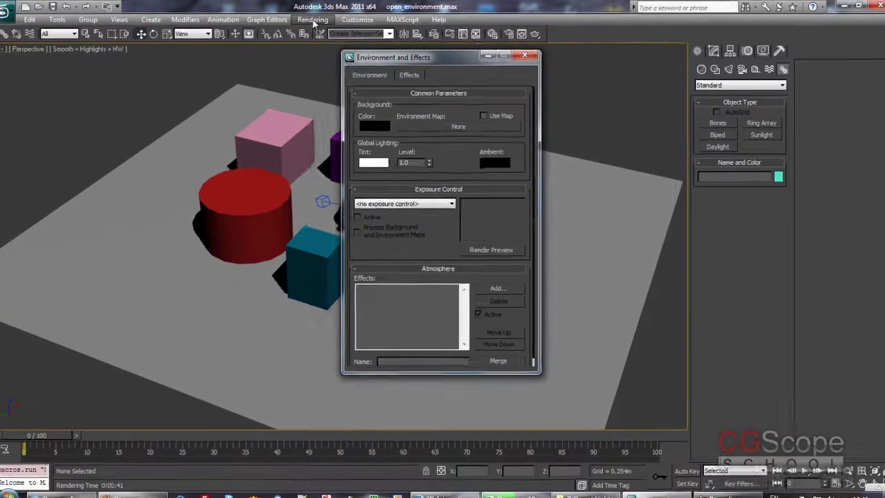
{"action": "left_click", "coordinate": [316, 20]}
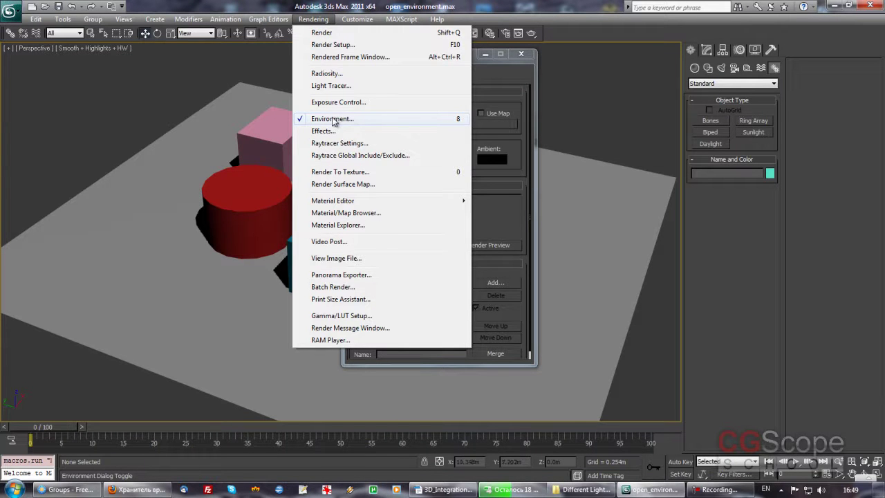
{"action": "left_click", "coordinate": [496, 68]}
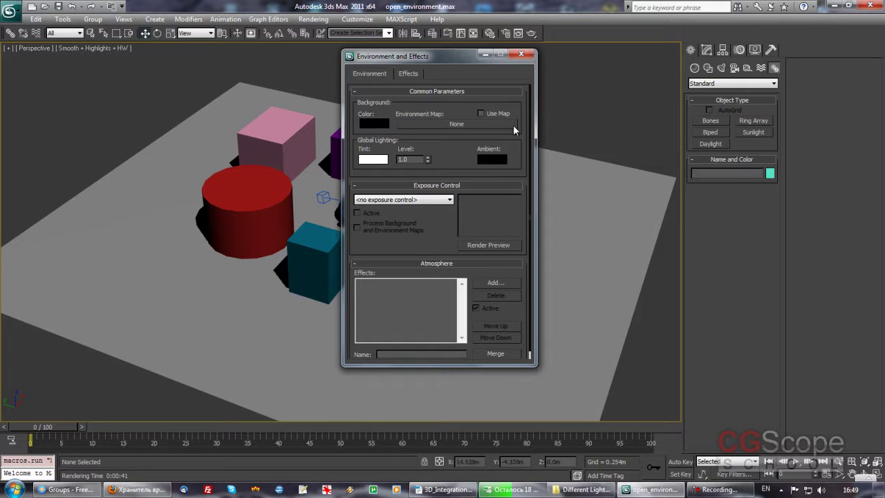
Scroll to the Exposure Control rollout and drop down the <no exposure control> type list.
{"action": "scroll", "coordinate": [456, 159], "scroll_direction": "down", "scroll_amount": 1}
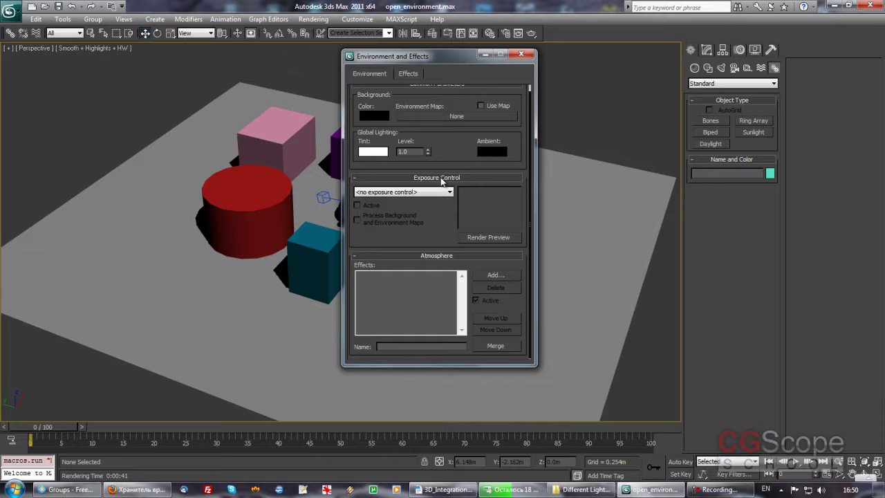
{"action": "left_click", "coordinate": [393, 192]}
{"action": "left_click", "coordinate": [439, 194]}
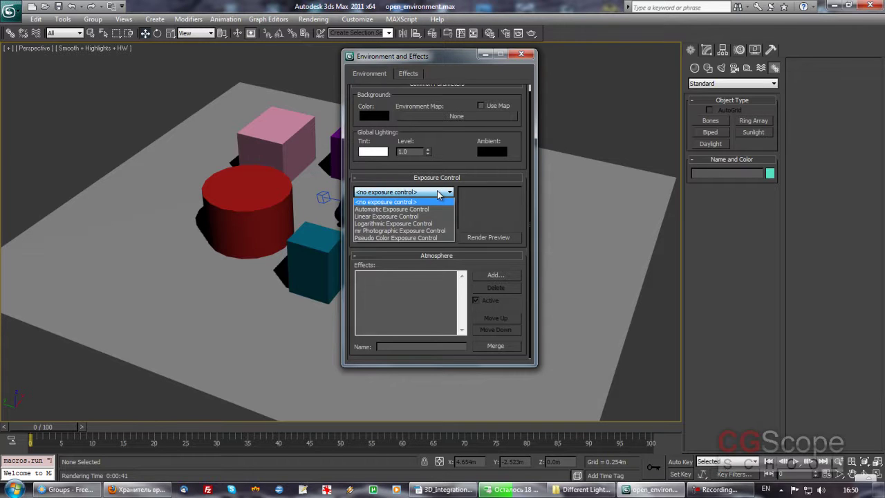
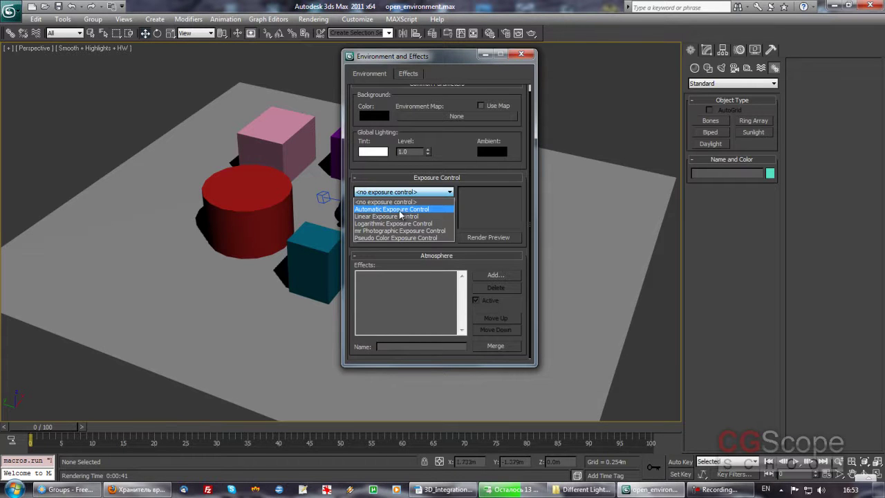
Toggle exposure control off and back on, moving the Environment dialog right.
{"action": "left_click", "coordinate": [399, 209]}
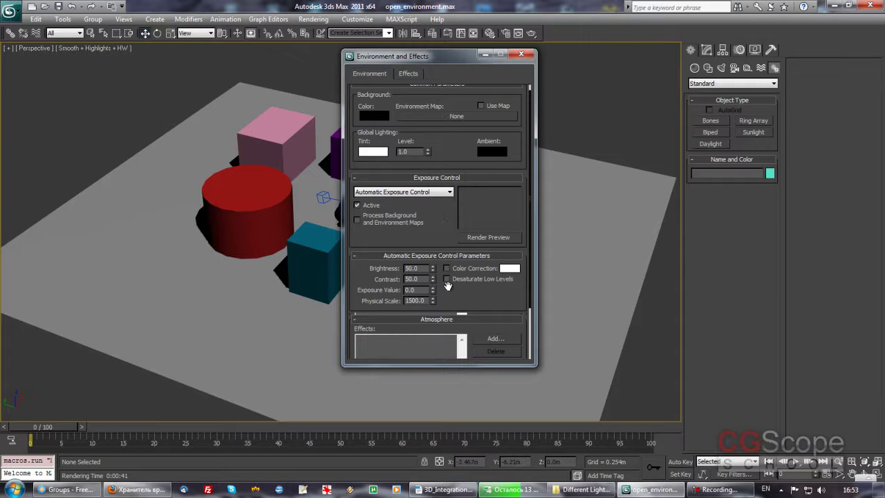
{"action": "left_click_drag", "start_coordinate": [436, 57], "coordinate": [470, 55]}
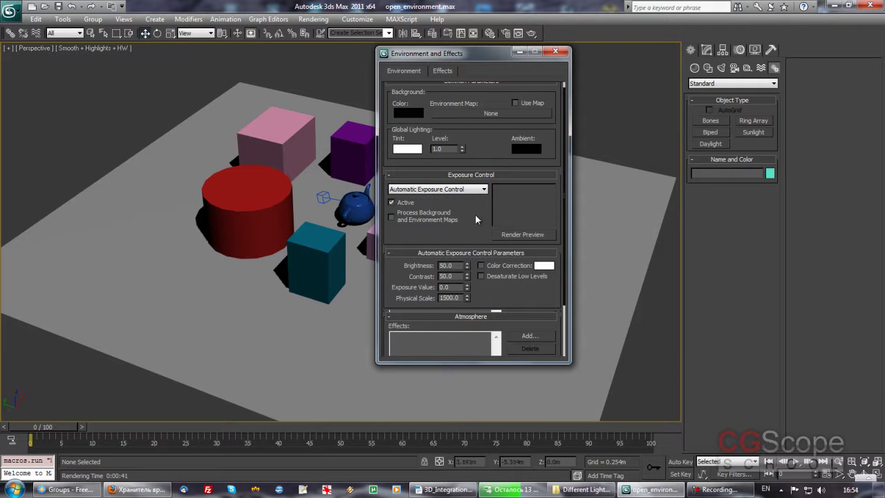
{"action": "left_click", "coordinate": [393, 203]}
{"action": "left_click", "coordinate": [392, 202]}
{"action": "left_click", "coordinate": [403, 203]}
Compare exposure types, settle on Logarithmic Exposure Control, and move the dialog aside.
{"action": "left_click", "coordinate": [453, 190]}
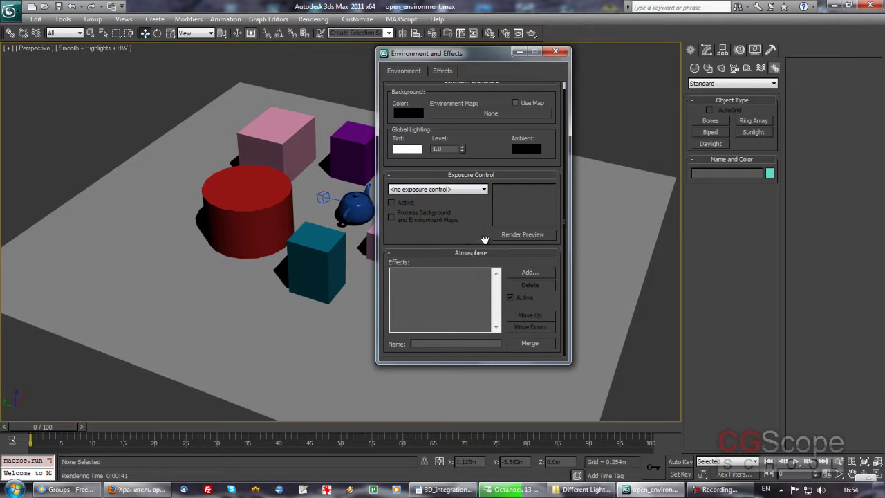
{"action": "left_click", "coordinate": [466, 191]}
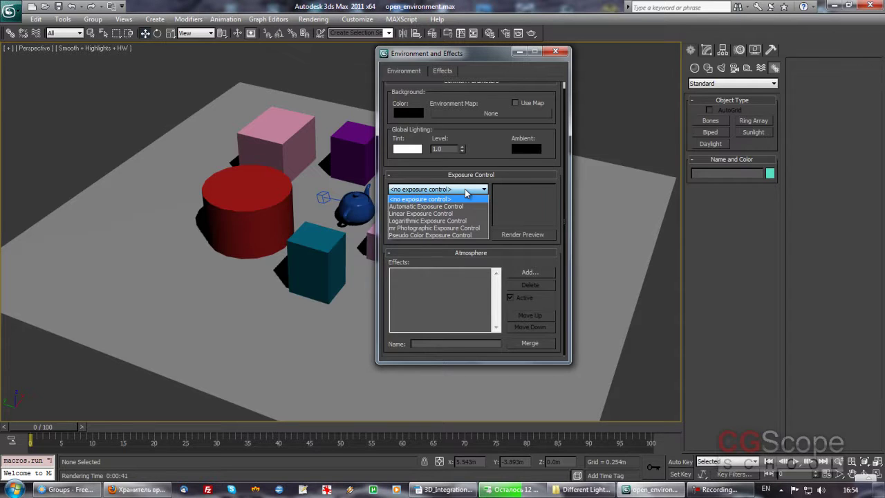
{"action": "left_click", "coordinate": [436, 220]}
{"action": "left_click", "coordinate": [449, 190]}
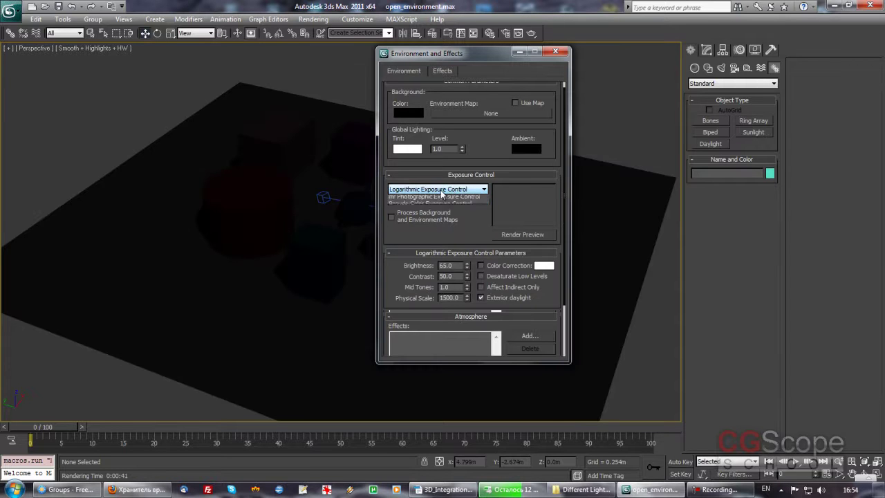
{"action": "left_click", "coordinate": [434, 195]}
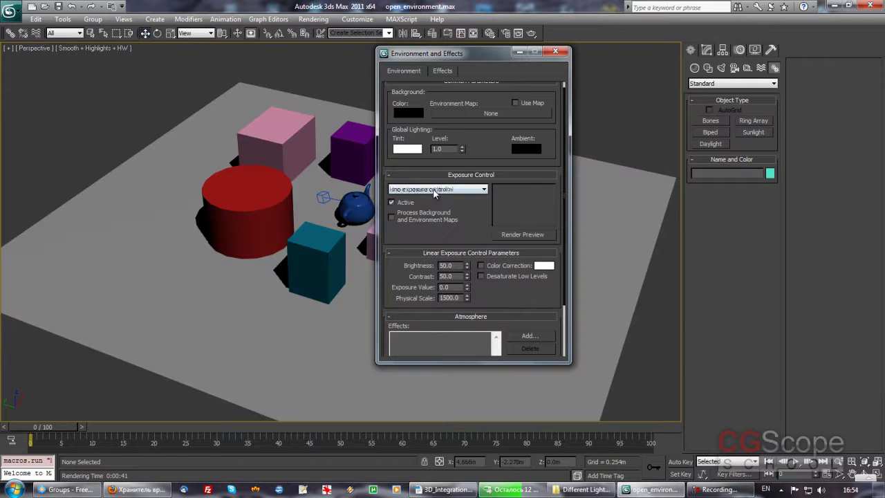
{"action": "left_click", "coordinate": [437, 190]}
{"action": "left_click", "coordinate": [420, 221]}
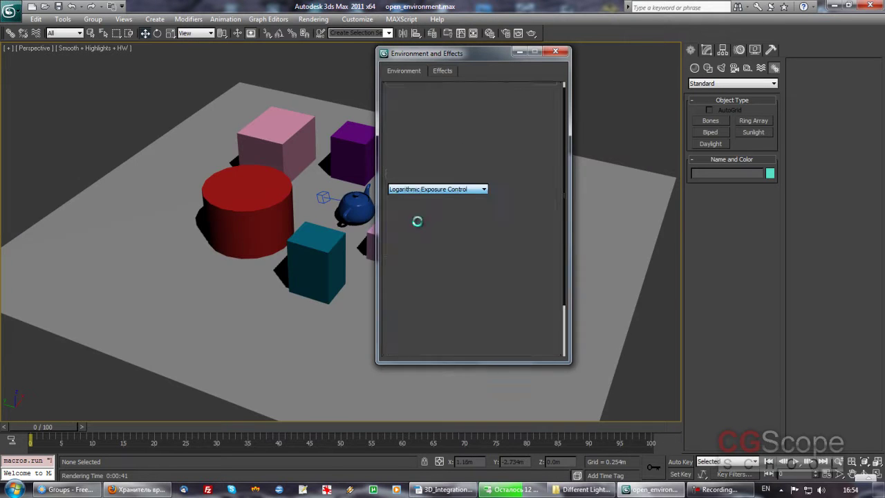
{"action": "left_click_drag", "start_coordinate": [479, 55], "coordinate": [563, 69]}
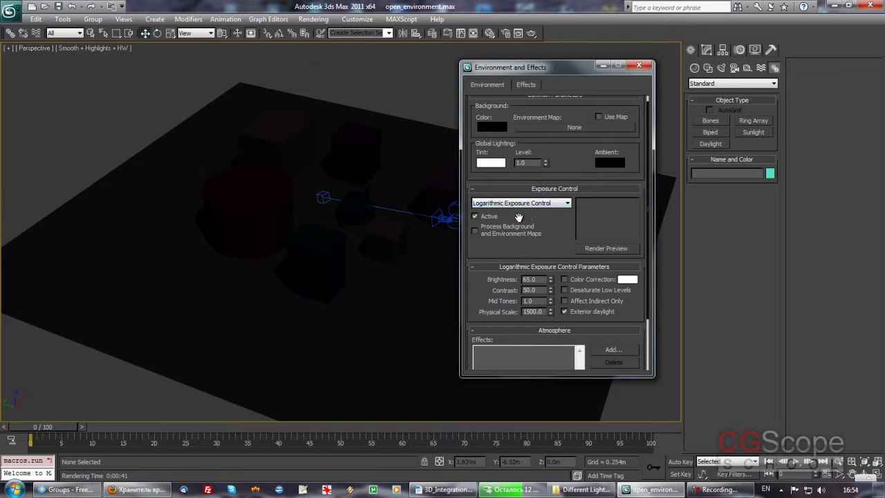
{"action": "left_click", "coordinate": [92, 48]}
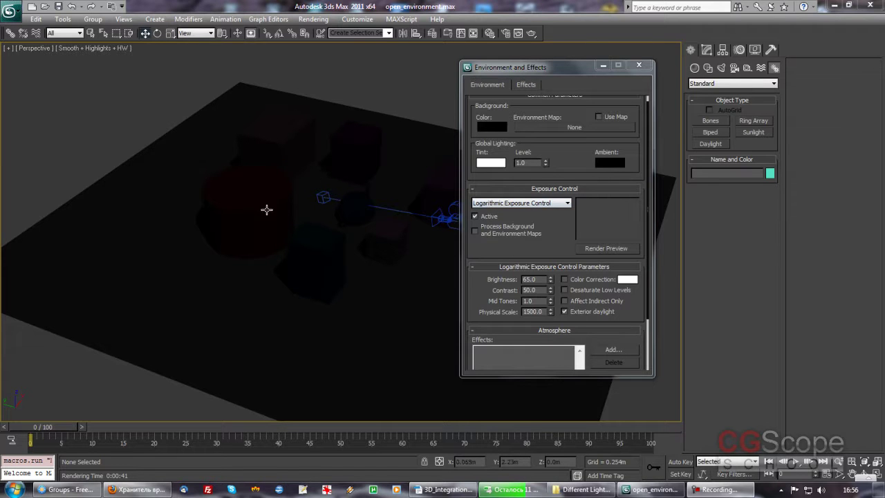
{"action": "left_click", "coordinate": [103, 50]}
{"action": "mouse_move", "coordinate": [152, 127]}
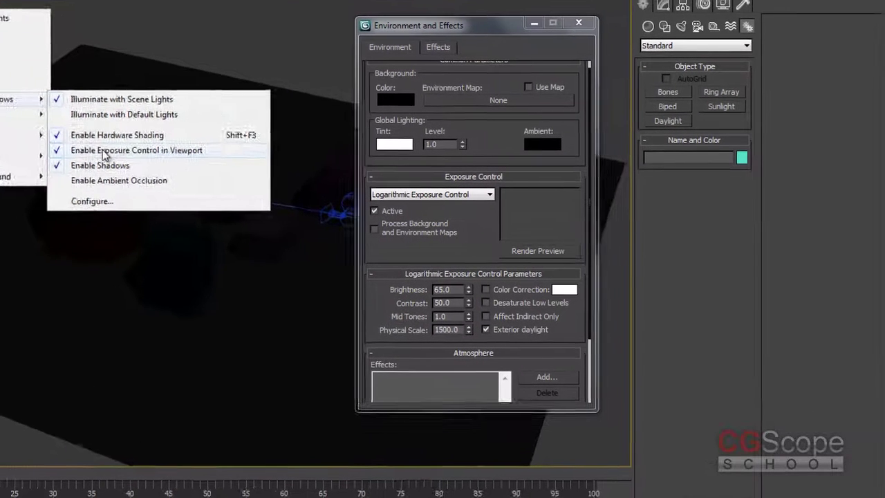
{"action": "left_click", "coordinate": [258, 169]}
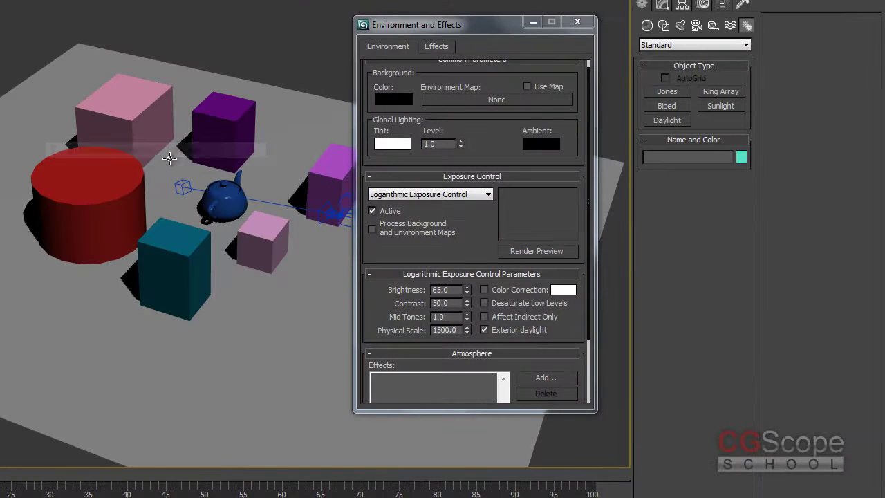
{"action": "left_click", "coordinate": [3, 3]}
{"action": "mouse_move", "coordinate": [14, 99]}
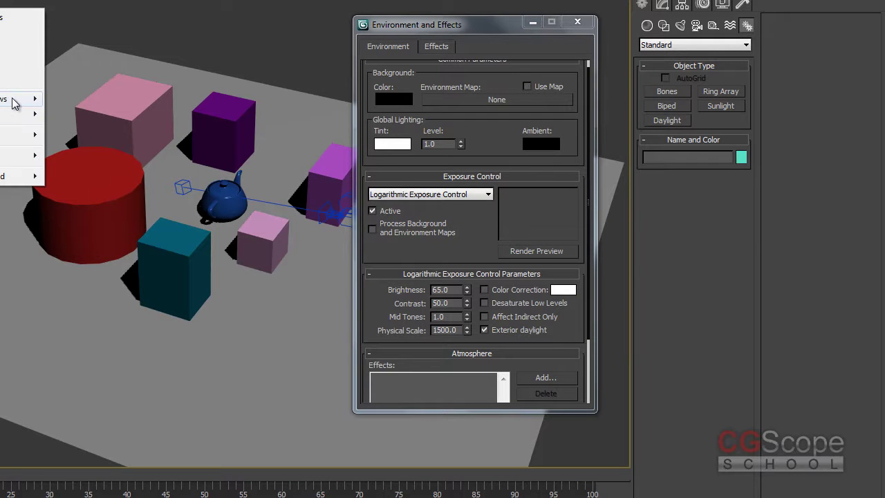
{"action": "left_click", "coordinate": [96, 148]}
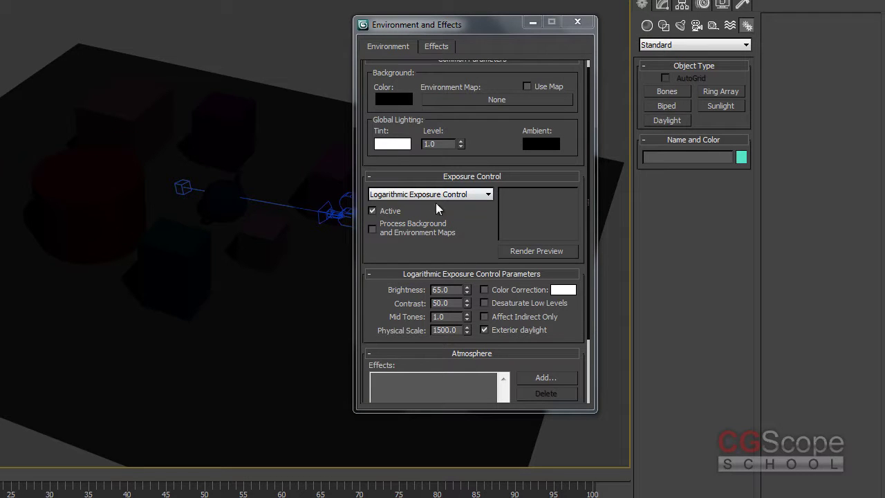
{"action": "left_click", "coordinate": [474, 196]}
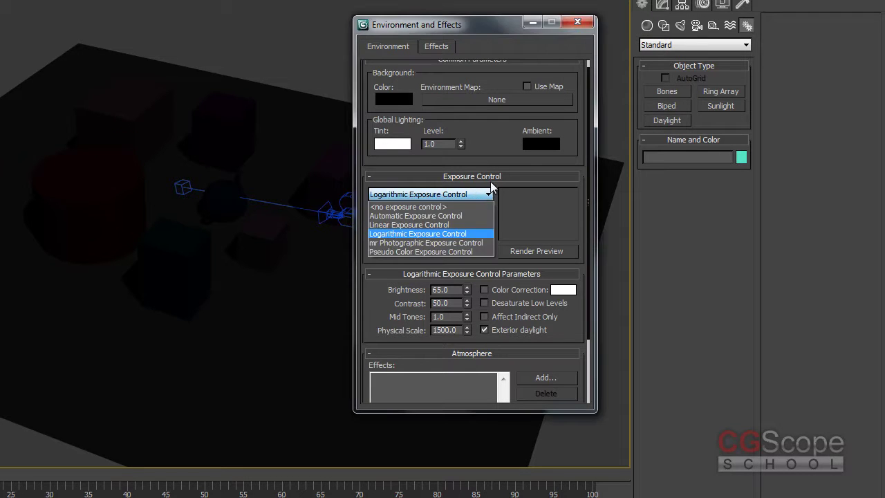
{"action": "left_click", "coordinate": [429, 233]}
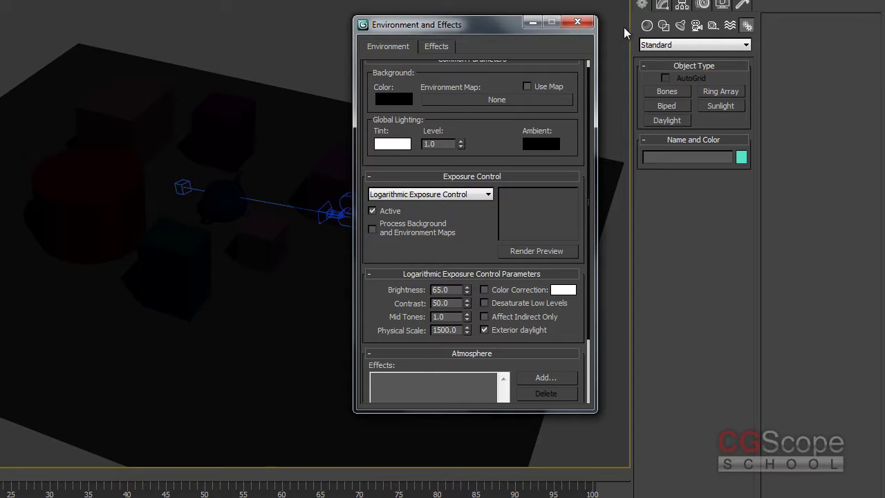
{"action": "left_click_drag", "start_coordinate": [483, 26], "coordinate": [492, 43]}
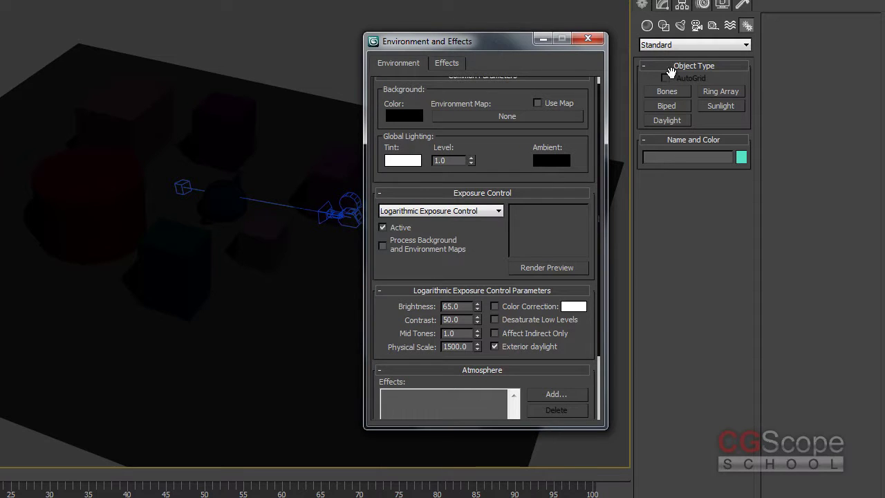
Drag in photometric Target Light TPhotometricLight001 above the ground plane, aimed down, and open its settings.
{"action": "left_click", "coordinate": [543, 38]}
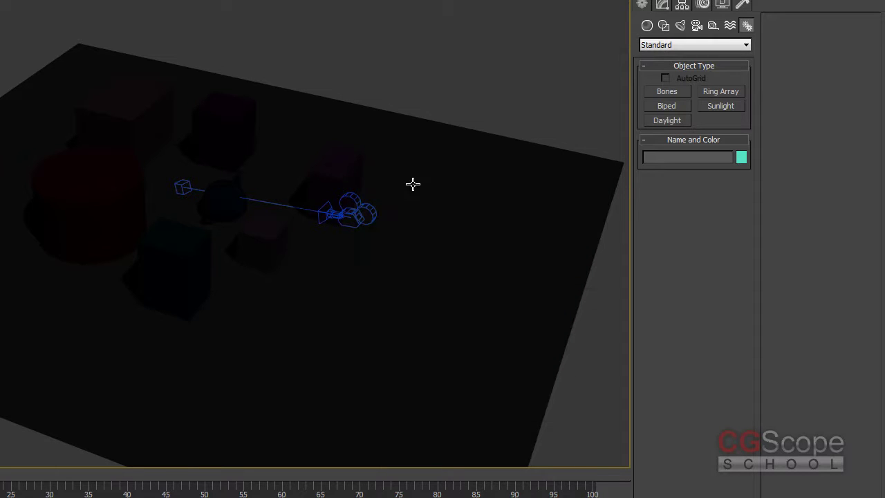
{"action": "mouse_move", "coordinate": [306, 208]}
{"action": "middle_mouse_down", "text": "alt"}
{"action": "mouse_move", "coordinate": [263, 231]}
{"action": "mouse_move", "coordinate": [396, 217]}
{"action": "middle_mouse_up", "text": "alt"}
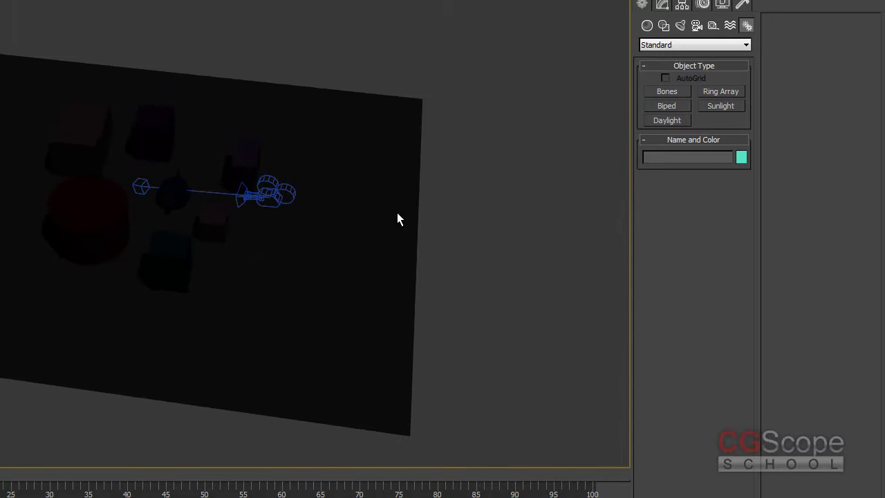
{"action": "left_click", "coordinate": [647, 25]}
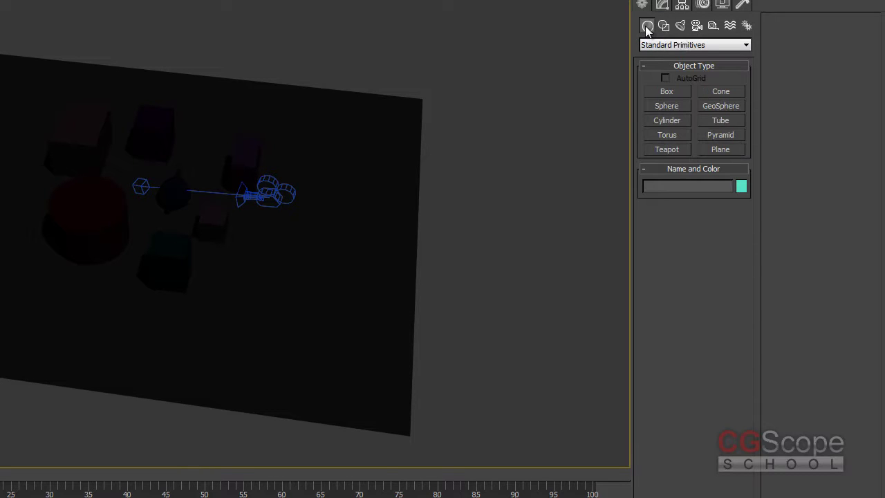
{"action": "left_click", "coordinate": [681, 28]}
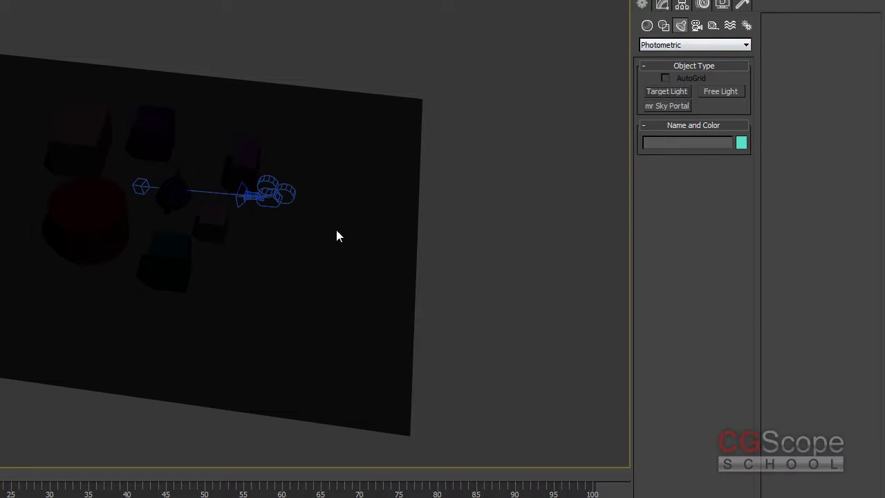
{"action": "middle_click_drag", "start_coordinate": [307, 259], "coordinate": [286, 242], "text": "alt"}
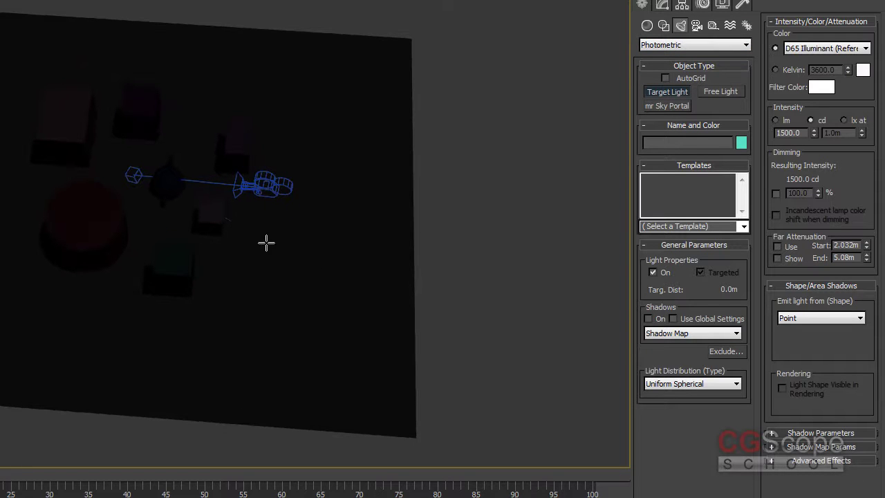
{"action": "left_click_drag", "start_coordinate": [266, 242], "coordinate": [148, 173]}
{"action": "right_click", "coordinate": [242, 251]}
{"action": "mouse_move", "coordinate": [241, 251]}
{"action": "middle_mouse_down", "text": "alt"}
{"action": "mouse_move", "coordinate": [270, 186]}
{"action": "mouse_move", "coordinate": [223, 49]}
{"action": "middle_mouse_up", "text": "alt"}
{"action": "mouse_move", "coordinate": [168, 85]}
{"action": "middle_mouse_down", "text": "alt"}
{"action": "mouse_move", "coordinate": [258, 183]}
{"action": "mouse_move", "coordinate": [240, 181]}
{"action": "mouse_move", "coordinate": [464, 116]}
{"action": "middle_mouse_up", "text": "alt"}
{"action": "left_click", "coordinate": [681, 7]}
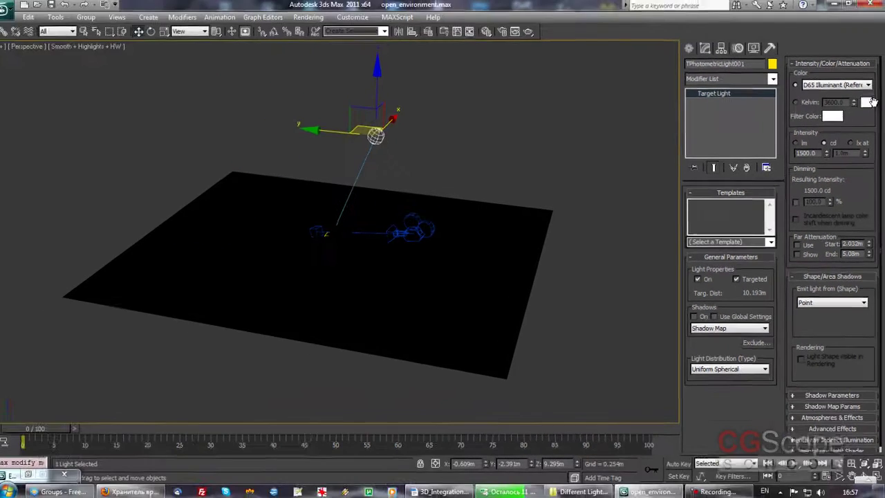
Set the light's intensity in lux at 13.7m, raising it to about 7500 lx.
{"action": "left_click", "coordinate": [857, 144]}
{"action": "left_click_drag", "start_coordinate": [827, 155], "coordinate": [780, 392]}
{"action": "mouse_move", "coordinate": [867, 155]}
{"action": "left_mouse_down"}
{"action": "mouse_move", "coordinate": [737, 423]}
{"action": "mouse_move", "coordinate": [744, 325]}
{"action": "left_mouse_up"}
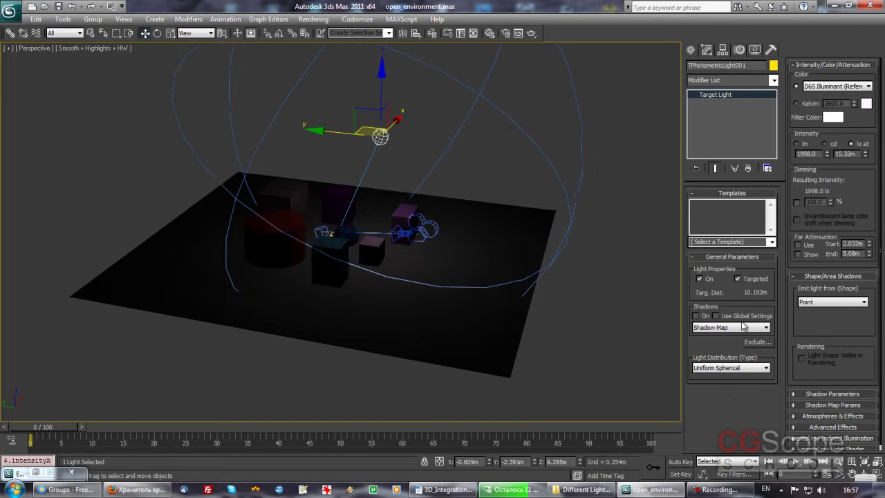
{"action": "left_click_drag", "start_coordinate": [824, 155], "coordinate": [493, 238]}
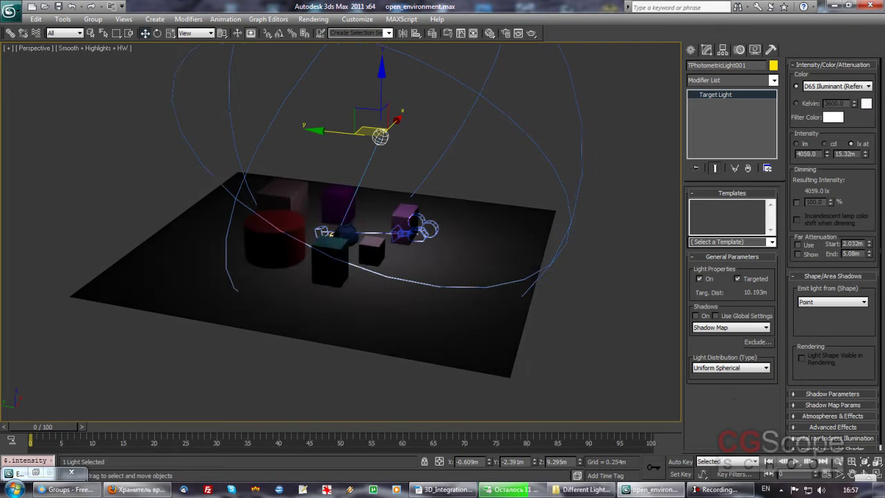
{"action": "left_click_drag", "start_coordinate": [490, 79], "coordinate": [488, 257]}
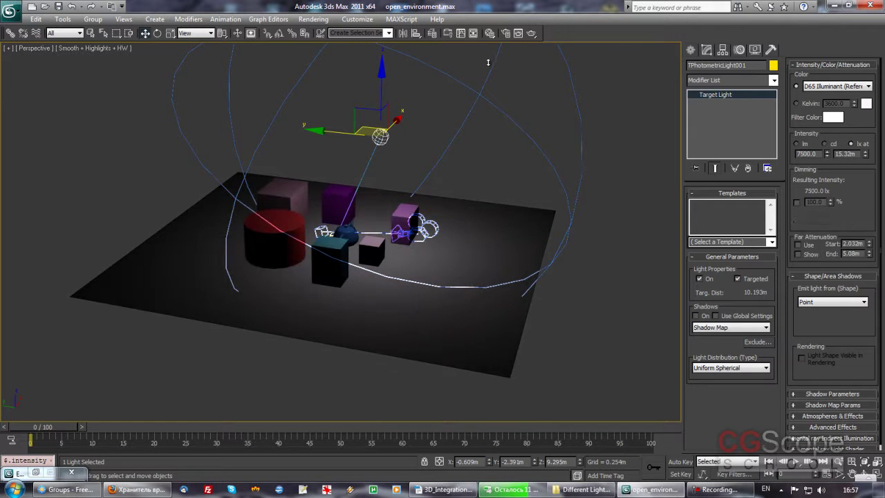
Deselect the light and zoom, orbit and pan the Perspective view close to the teapot.
{"action": "left_click", "coordinate": [442, 186]}
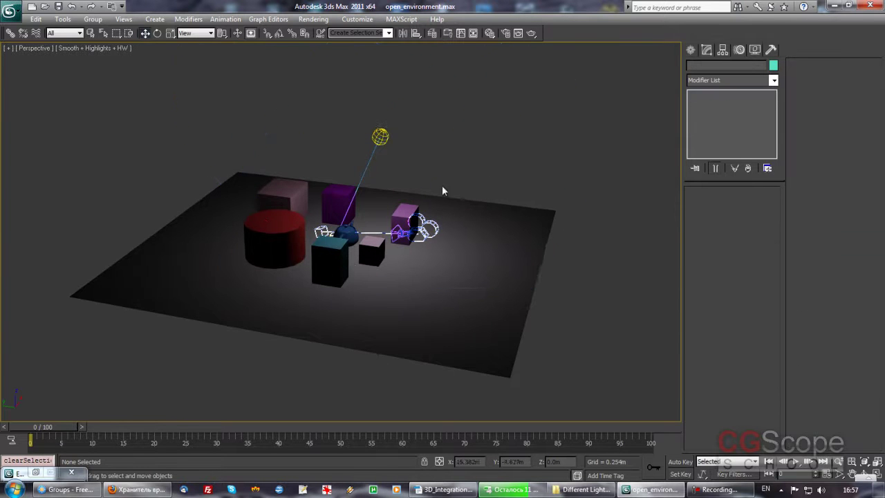
{"action": "scroll", "coordinate": [442, 186], "scroll_direction": "up", "scroll_amount": 2}
{"action": "scroll", "coordinate": [441, 186], "scroll_direction": "up", "scroll_amount": 2}
{"action": "scroll", "coordinate": [441, 185], "scroll_direction": "up", "scroll_amount": 3}
{"action": "scroll", "coordinate": [406, 226], "scroll_direction": "up", "scroll_amount": 3}
{"action": "middle_click_drag", "start_coordinate": [406, 226], "coordinate": [401, 239], "text": "alt"}
{"action": "scroll", "coordinate": [408, 237], "scroll_direction": "down", "scroll_amount": 3}
{"action": "scroll", "coordinate": [395, 241], "scroll_direction": "up", "scroll_amount": 2}
{"action": "scroll", "coordinate": [391, 244], "scroll_direction": "up", "scroll_amount": 2}
{"action": "key", "text": "w"}
{"action": "mouse_move", "coordinate": [445, 159]}
{"action": "middle_mouse_down"}
{"action": "mouse_move", "coordinate": [427, 144]}
{"action": "mouse_move", "coordinate": [423, 164]}
{"action": "middle_mouse_up"}
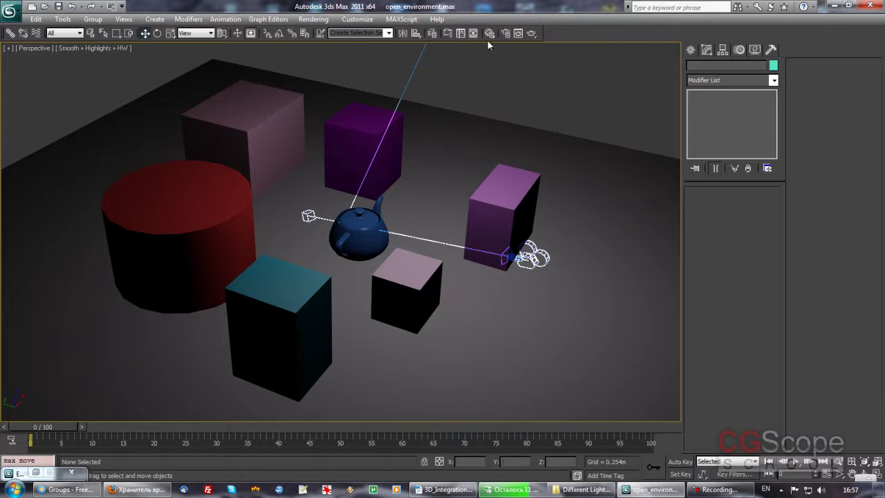
Render the Perspective view, clone the frame aside, and reopen Environment and Effects with 8.
{"action": "left_click", "coordinate": [532, 33]}
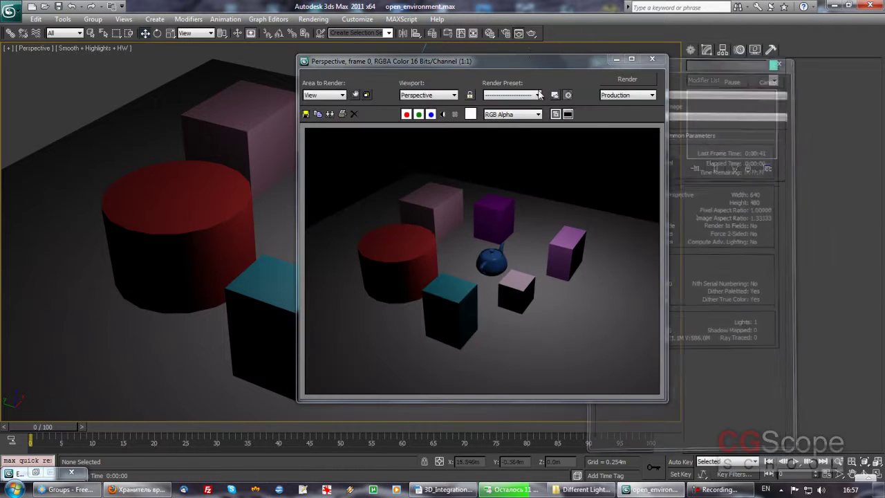
{"action": "left_click_drag", "start_coordinate": [534, 64], "coordinate": [568, 34]}
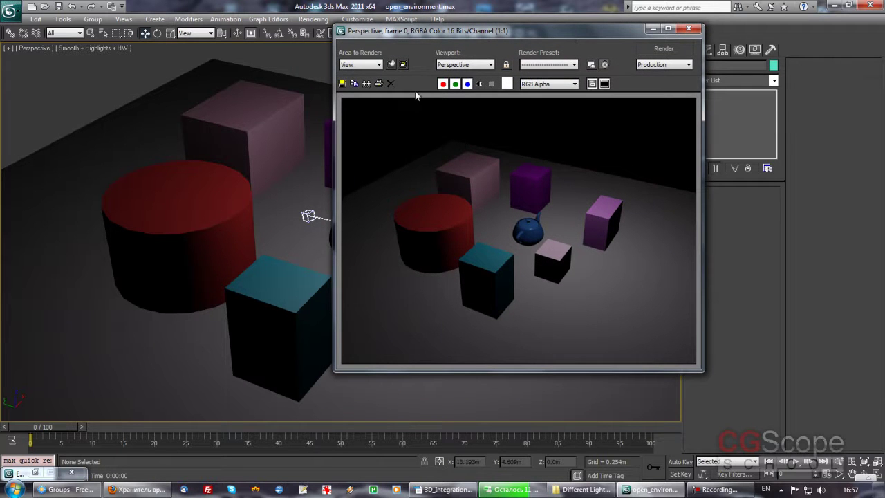
{"action": "left_click_drag", "start_coordinate": [421, 31], "coordinate": [397, 32]}
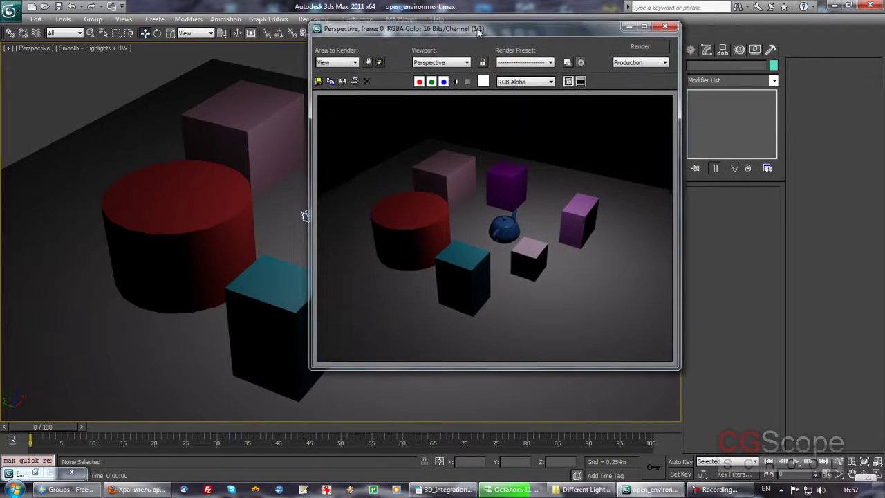
{"action": "left_click", "coordinate": [342, 85]}
{"action": "left_click_drag", "start_coordinate": [405, 112], "coordinate": [182, 85]}
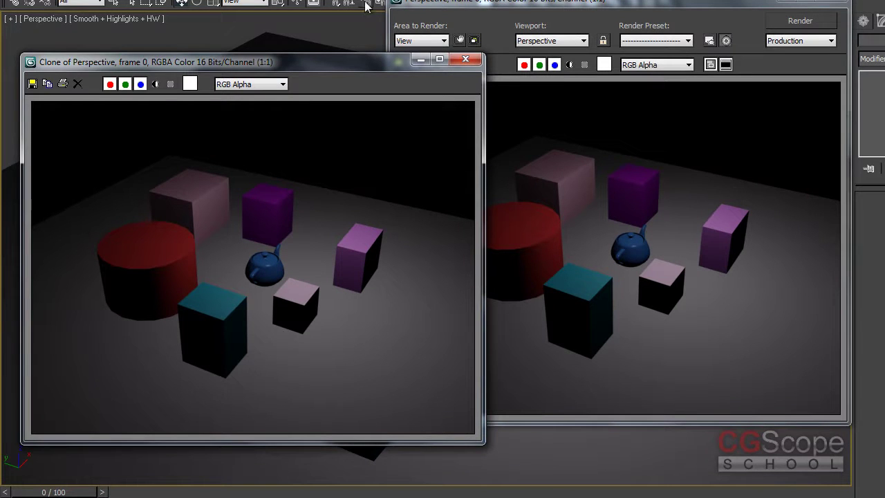
{"action": "key", "text": "8"}
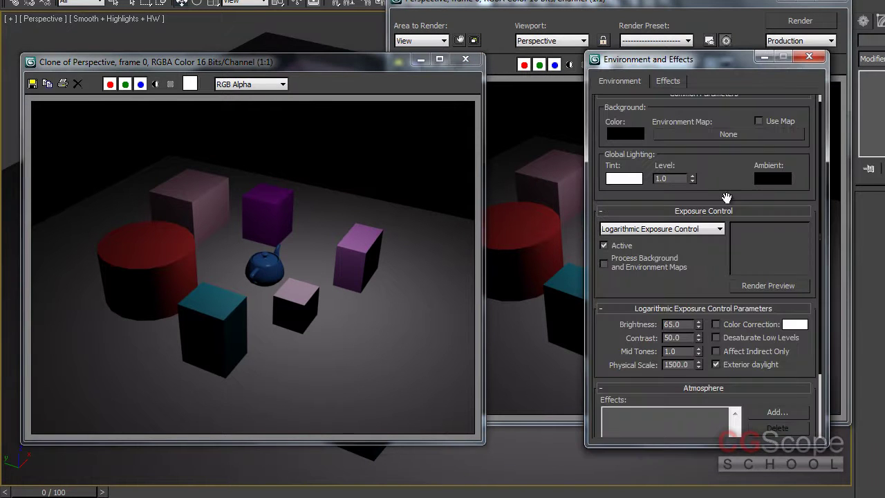
Deactivate exposure control and re-render, inspect the blown-out white result, then close it.
{"action": "left_click", "coordinate": [621, 248]}
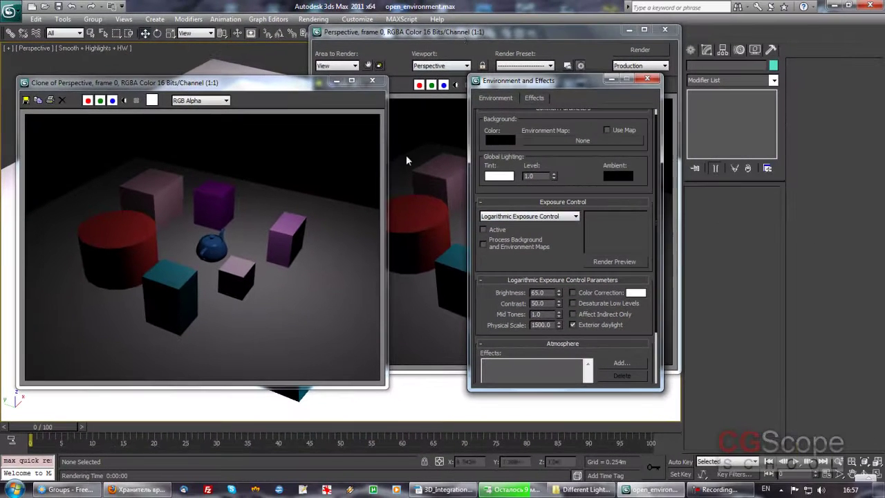
{"action": "left_click", "coordinate": [656, 74]}
{"action": "left_click", "coordinate": [640, 49]}
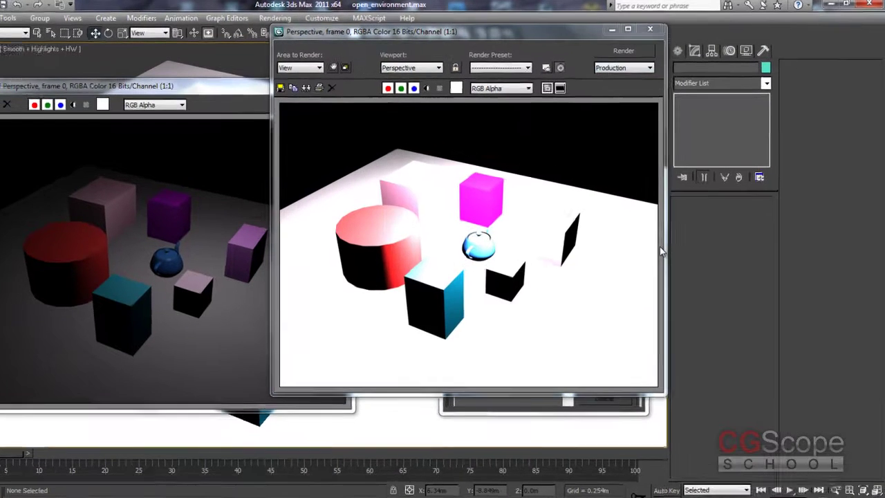
{"action": "left_click_drag", "start_coordinate": [544, 34], "coordinate": [643, 41]}
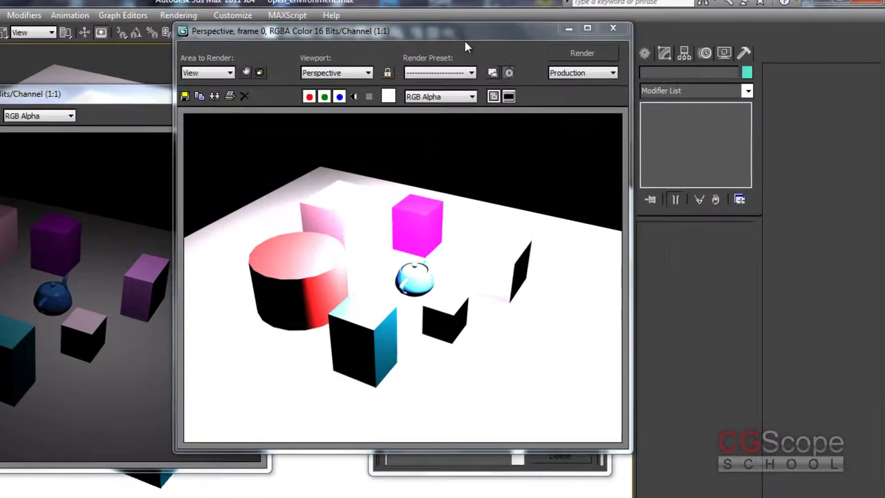
{"action": "left_click_drag", "start_coordinate": [583, 42], "coordinate": [579, 41]}
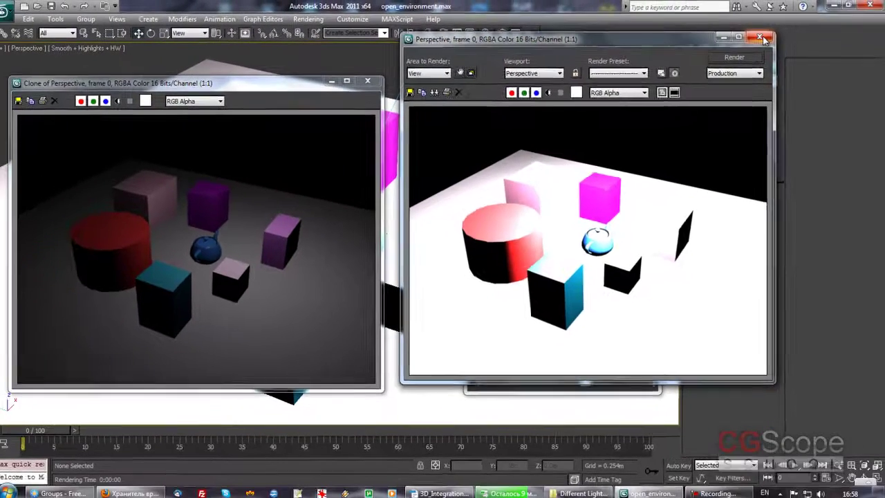
{"action": "left_click", "coordinate": [761, 37]}
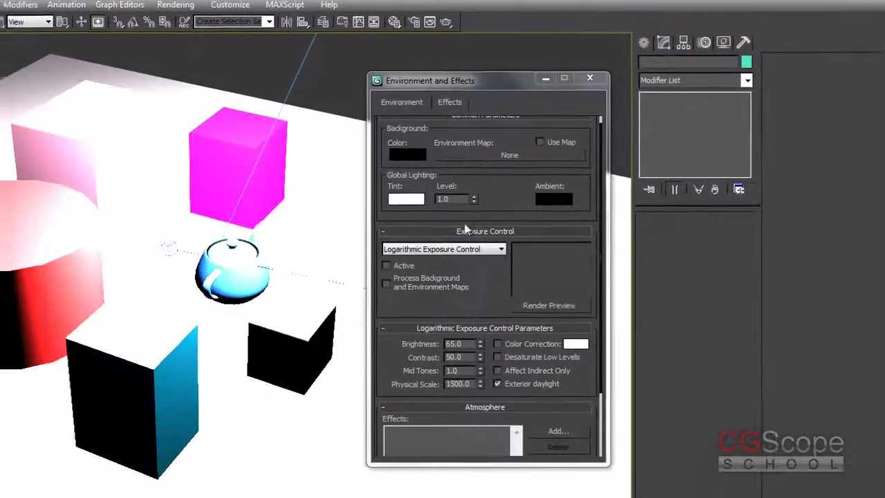
Re-activate exposure control and open the exposure control type dropdown.
{"action": "left_click", "coordinate": [398, 265]}
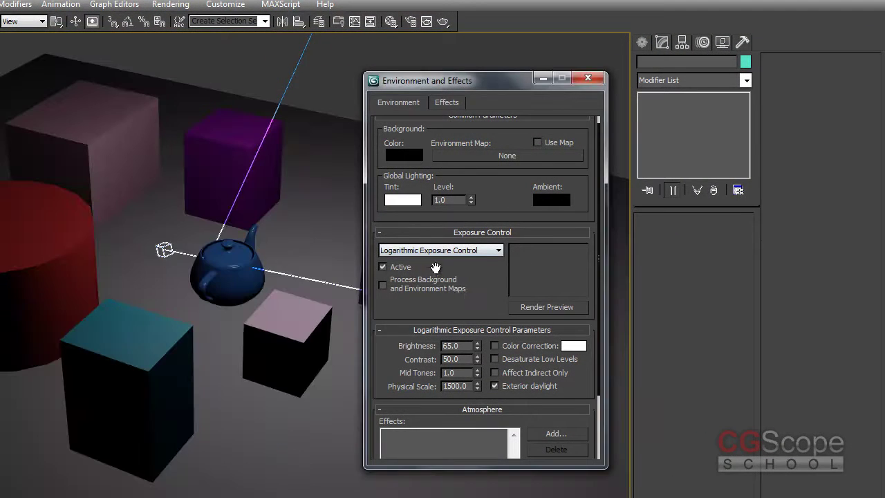
{"action": "scroll", "coordinate": [507, 179], "scroll_direction": "down", "scroll_amount": 1}
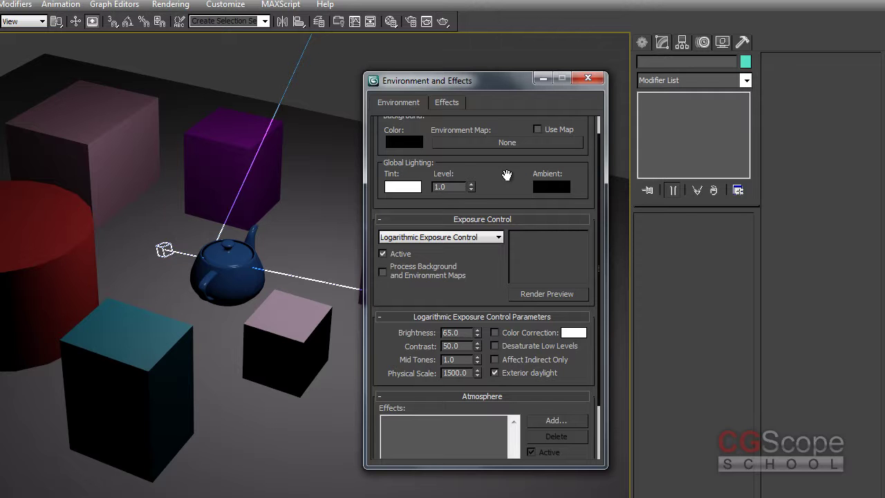
{"action": "left_click", "coordinate": [483, 242]}
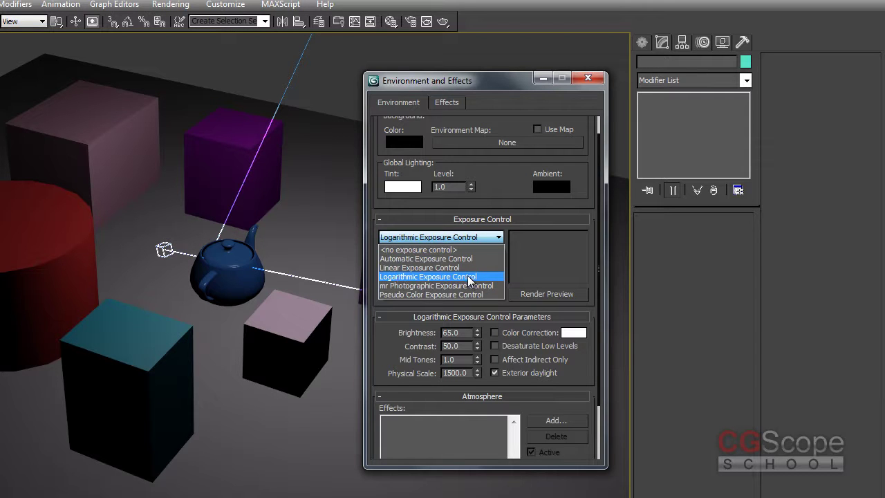
Keep Logarithmic Exposure Control, reposition the dialog, and render a preview thumbnail.
{"action": "left_click", "coordinate": [476, 276]}
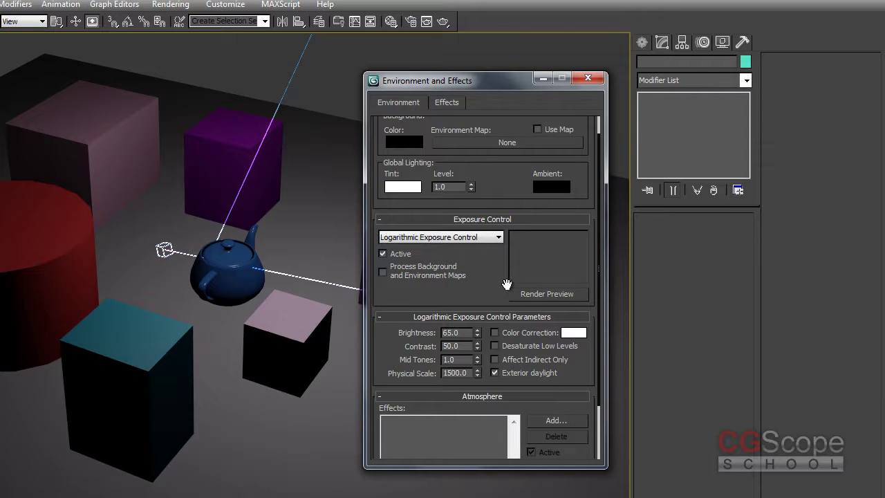
{"action": "left_click_drag", "start_coordinate": [495, 272], "coordinate": [495, 271]}
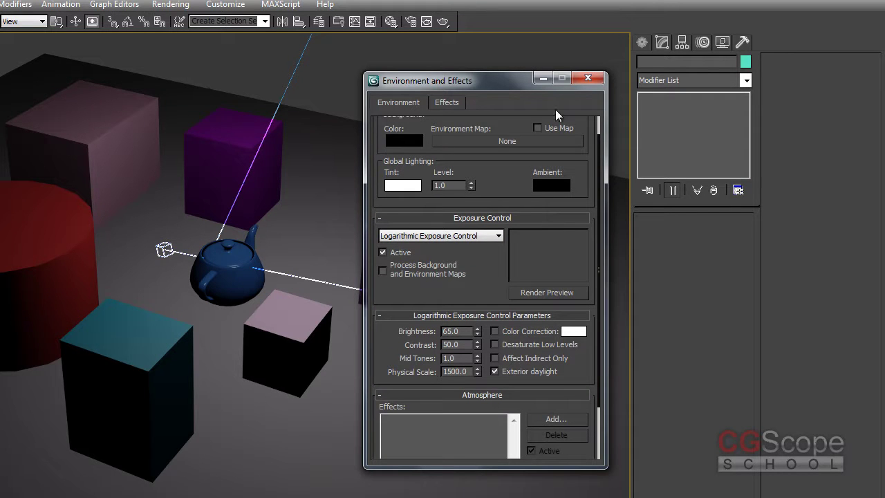
{"action": "left_click_drag", "start_coordinate": [481, 81], "coordinate": [468, 72]}
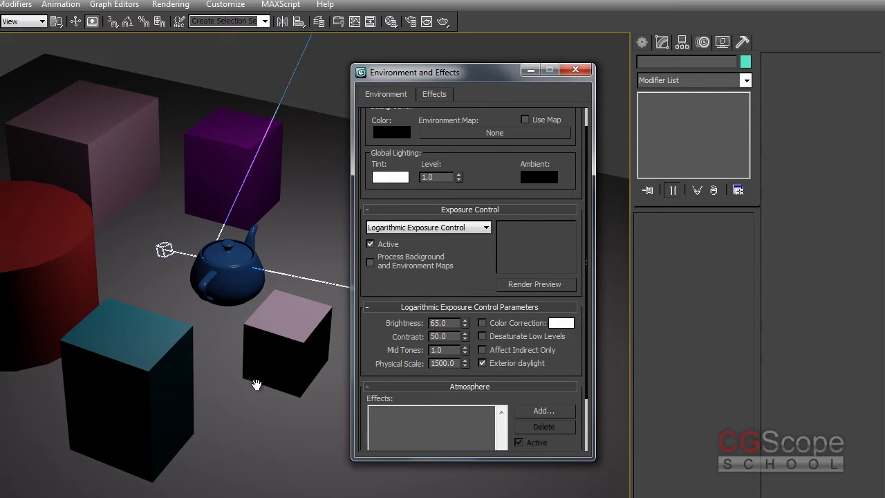
{"action": "left_click_drag", "start_coordinate": [500, 74], "coordinate": [501, 67]}
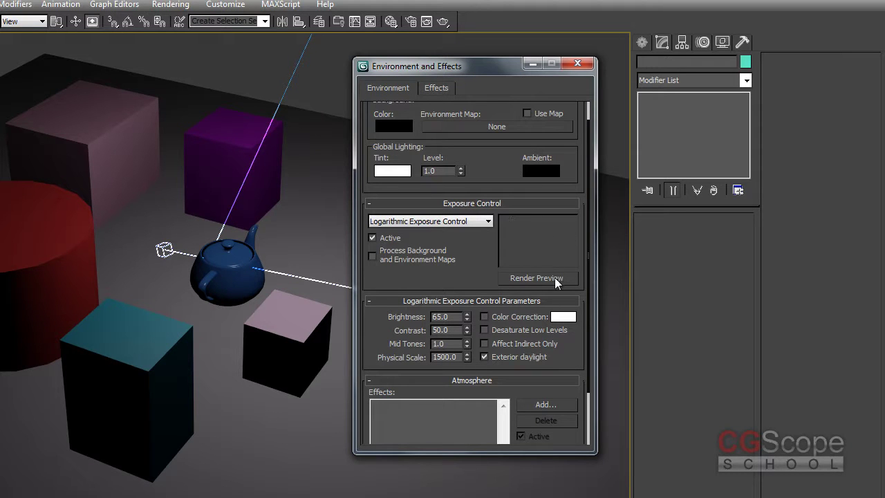
{"action": "left_click", "coordinate": [537, 280]}
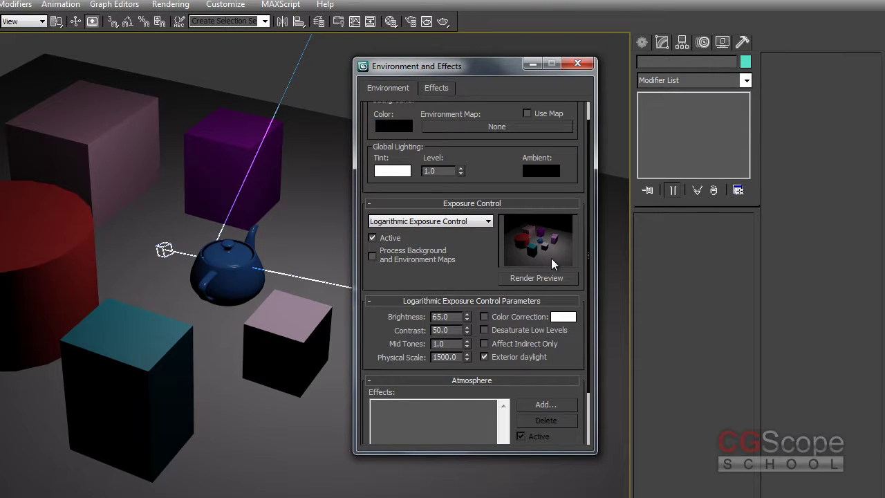
{"action": "left_click", "coordinate": [395, 222]}
{"action": "left_click", "coordinate": [372, 258]}
{"action": "left_click_drag", "start_coordinate": [468, 283], "coordinate": [469, 256]}
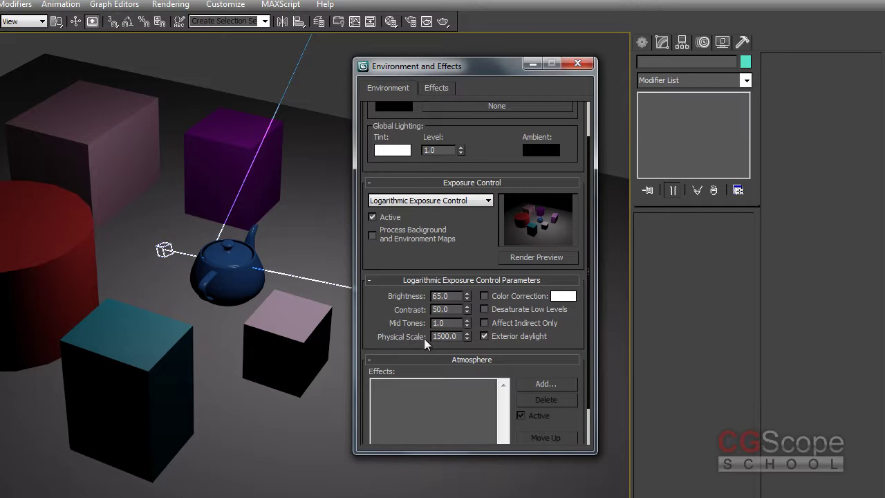
Set Physical Scale to 240.0, render production, and arrange the render and settings windows.
{"action": "left_click_drag", "start_coordinate": [467, 336], "coordinate": [452, 201]}
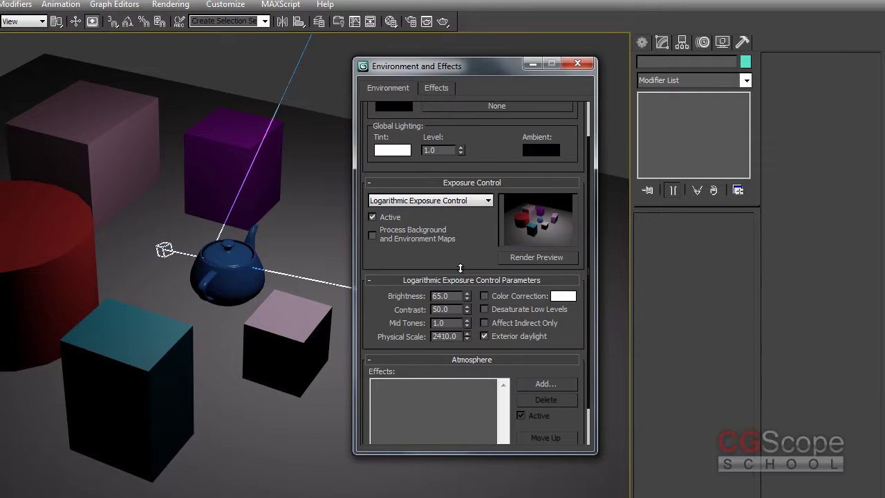
{"action": "left_click_drag", "start_coordinate": [452, 200], "coordinate": [507, 201]}
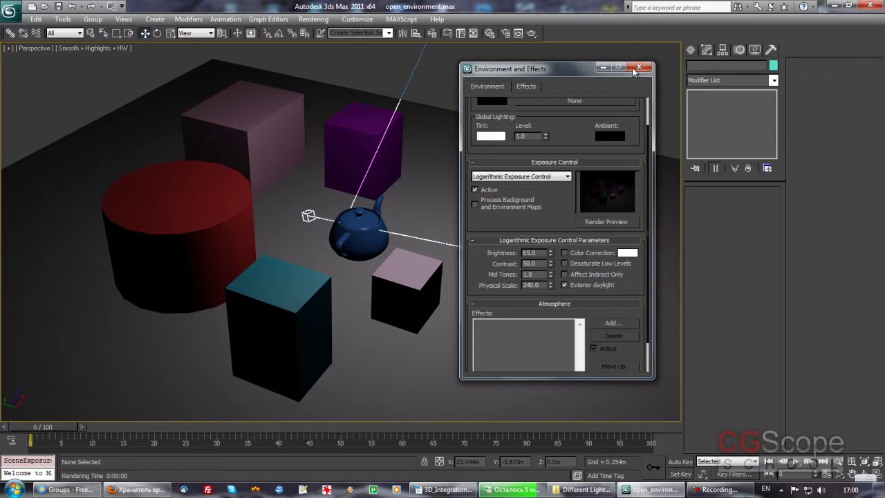
{"action": "left_click", "coordinate": [530, 32]}
{"action": "mouse_move", "coordinate": [607, 51]}
{"action": "left_mouse_down"}
{"action": "mouse_move", "coordinate": [218, 49]}
{"action": "mouse_move", "coordinate": [273, 49]}
{"action": "left_mouse_up"}
{"action": "mouse_move", "coordinate": [572, 70]}
{"action": "left_mouse_down"}
{"action": "mouse_move", "coordinate": [632, 65]}
{"action": "mouse_move", "coordinate": [613, 64]}
{"action": "left_mouse_up"}
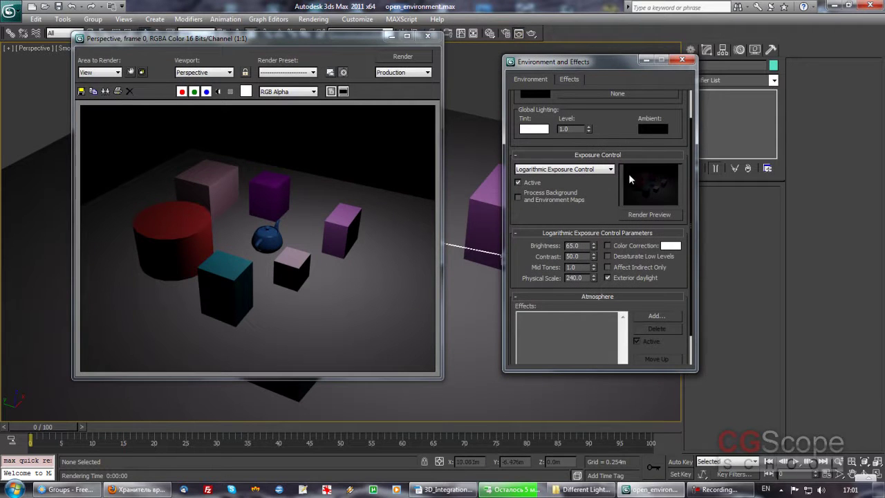
{"action": "left_click_drag", "start_coordinate": [352, 40], "coordinate": [350, 46]}
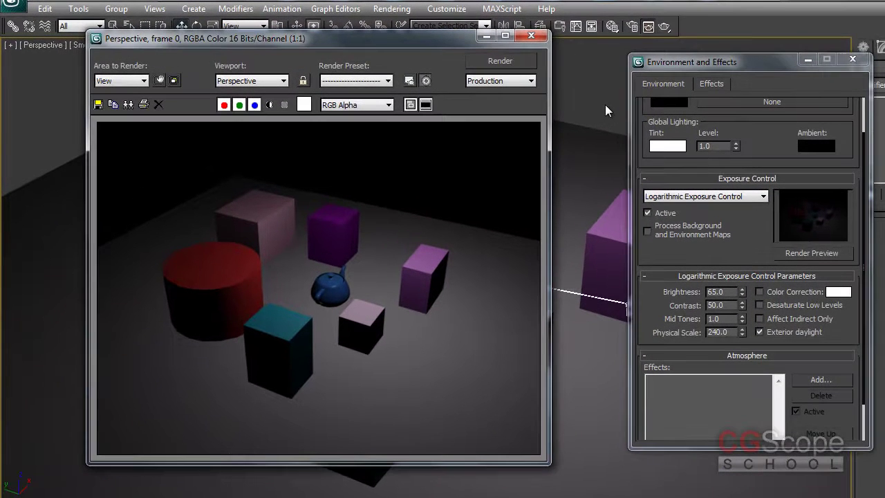
{"action": "left_click_drag", "start_coordinate": [403, 44], "coordinate": [384, 45]}
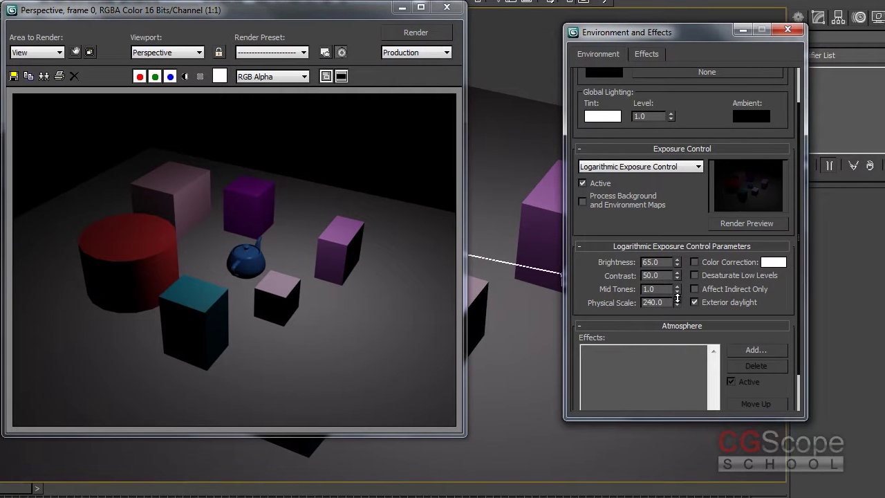
Raise Physical Scale to 320, toggle Active off and on, and re-render to compare.
{"action": "left_click_drag", "start_coordinate": [678, 298], "coordinate": [678, 291]}
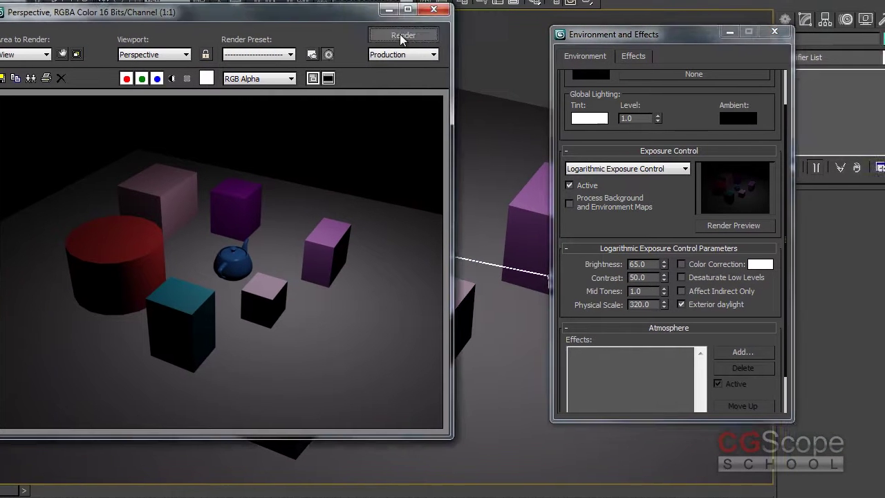
{"action": "left_click", "coordinate": [401, 40]}
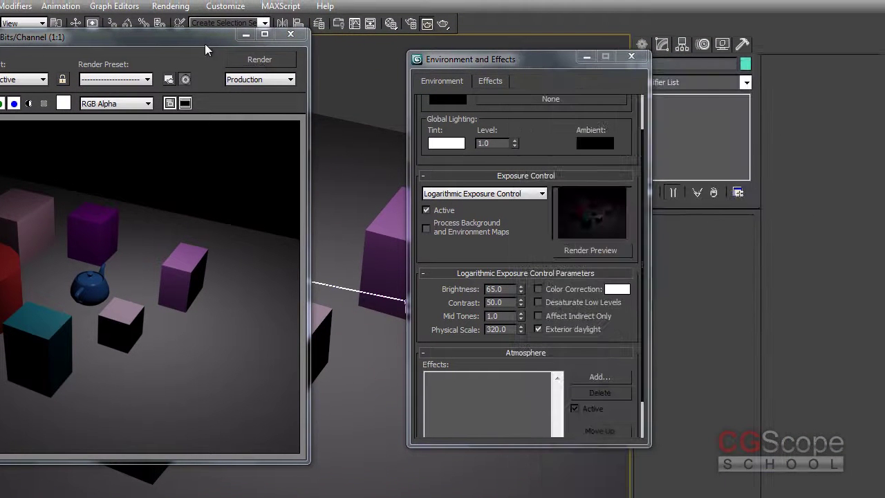
{"action": "left_click", "coordinate": [448, 211]}
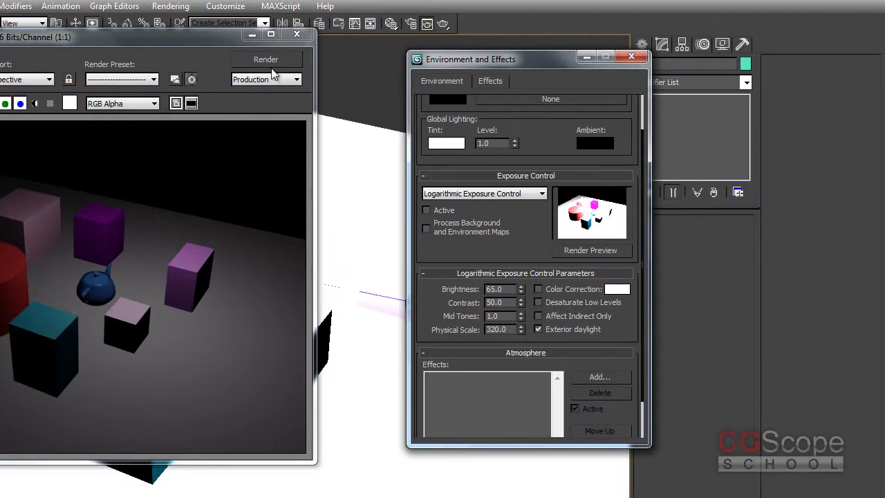
{"action": "left_click", "coordinate": [451, 209]}
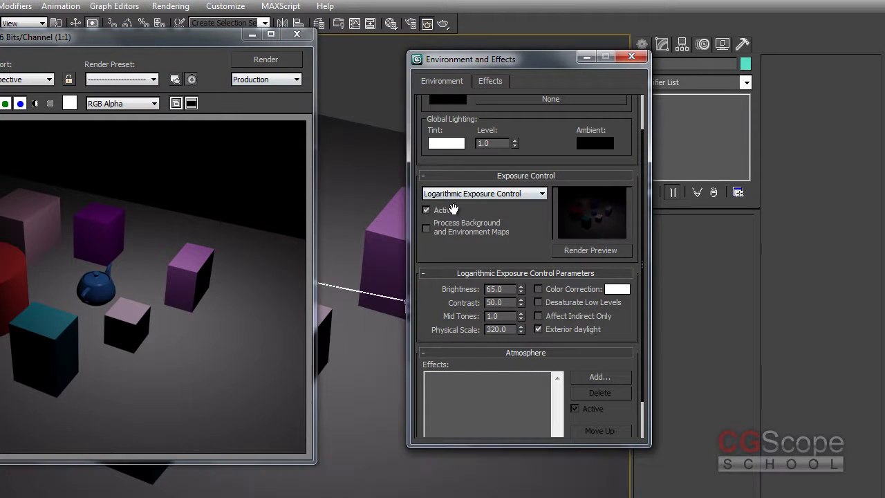
{"action": "left_click", "coordinate": [264, 59]}
{"action": "scroll", "coordinate": [532, 244], "scroll_direction": "up", "scroll_amount": 1}
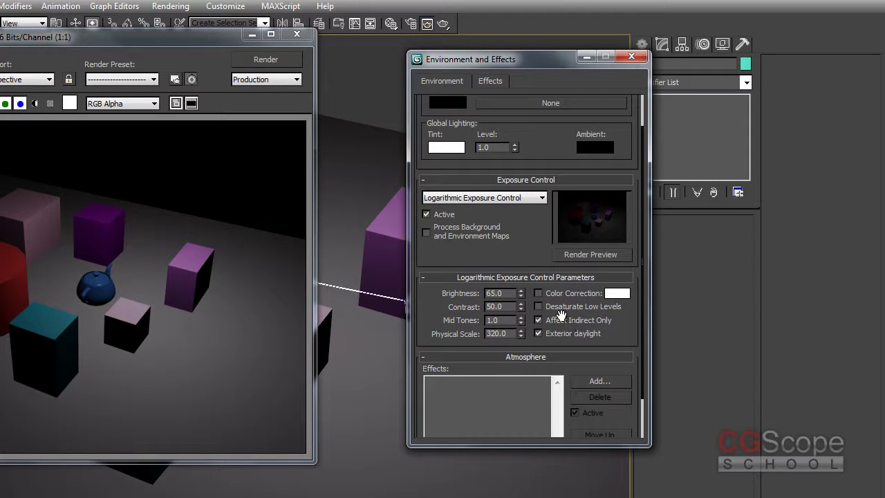
{"action": "left_click", "coordinate": [268, 59]}
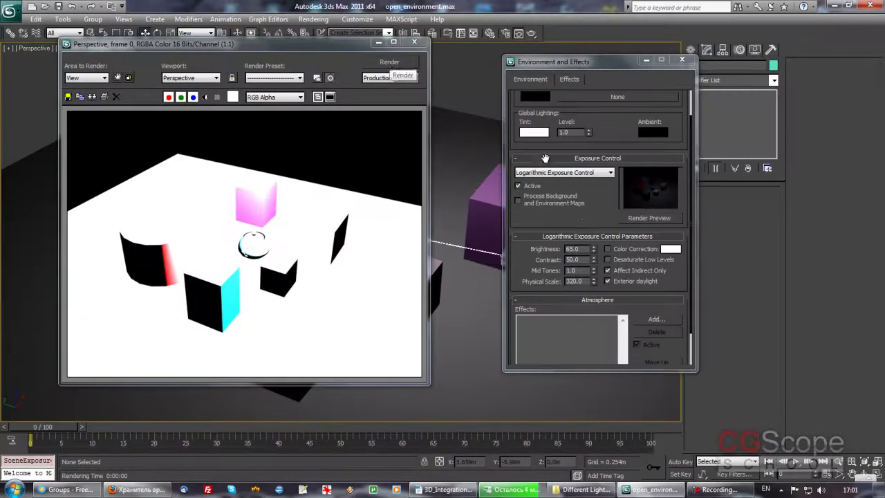
{"action": "left_click", "coordinate": [397, 63]}
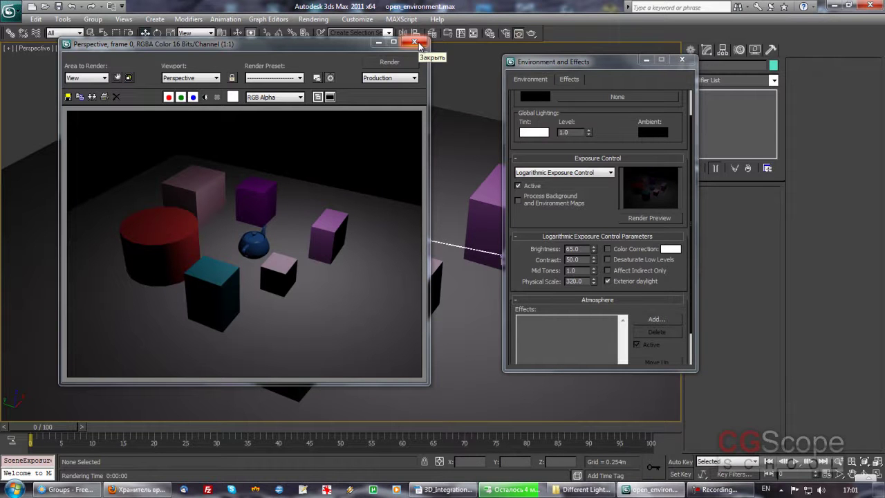
Set Physical Scale to 170, re-render the office scene, then close the frame window.
{"action": "left_click", "coordinate": [415, 43]}
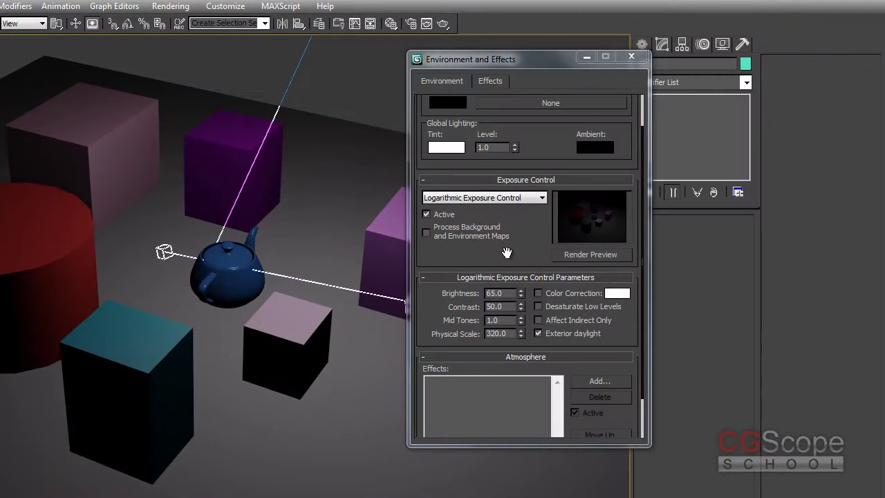
{"action": "left_click_drag", "start_coordinate": [523, 263], "coordinate": [526, 220]}
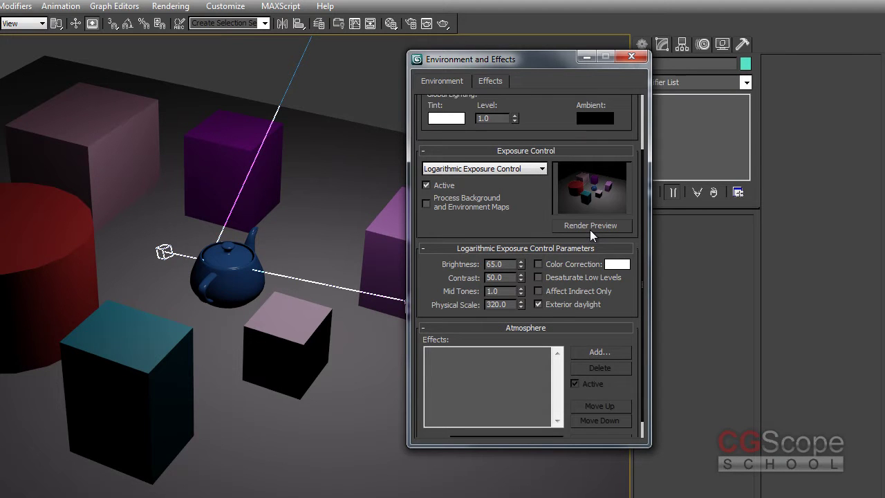
{"action": "mouse_move", "coordinate": [521, 306]}
{"action": "left_mouse_down"}
{"action": "mouse_move", "coordinate": [521, 296]}
{"action": "mouse_move", "coordinate": [532, 311]}
{"action": "left_mouse_up"}
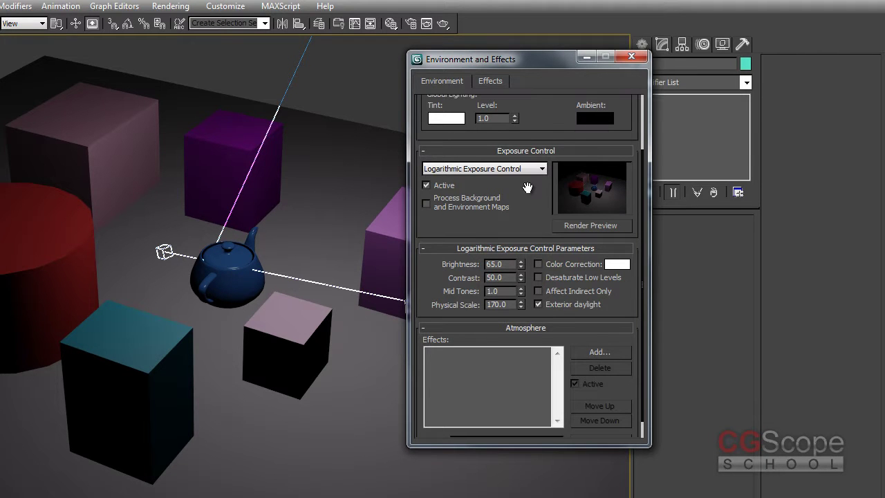
{"action": "left_click_drag", "start_coordinate": [528, 188], "coordinate": [530, 217]}
{"action": "left_click", "coordinate": [532, 34]}
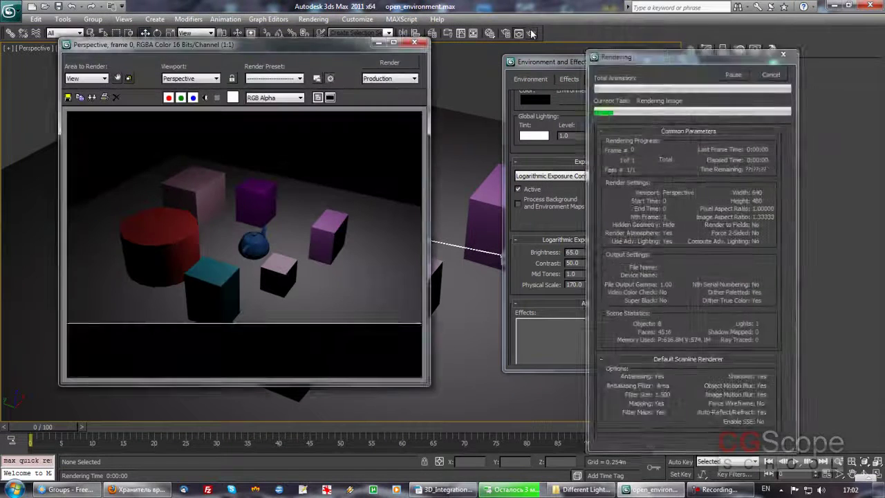
{"action": "left_click_drag", "start_coordinate": [319, 44], "coordinate": [308, 56]}
{"action": "left_click", "coordinate": [406, 55]}
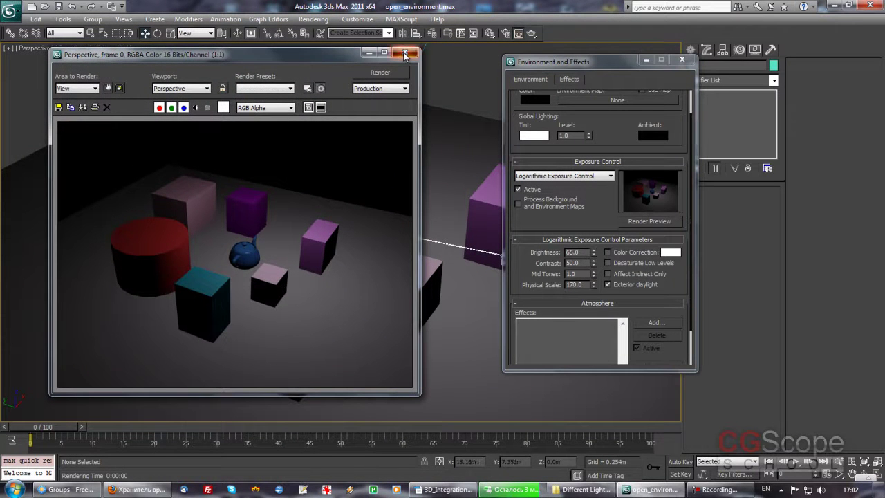
{"action": "left_click", "coordinate": [505, 34]}
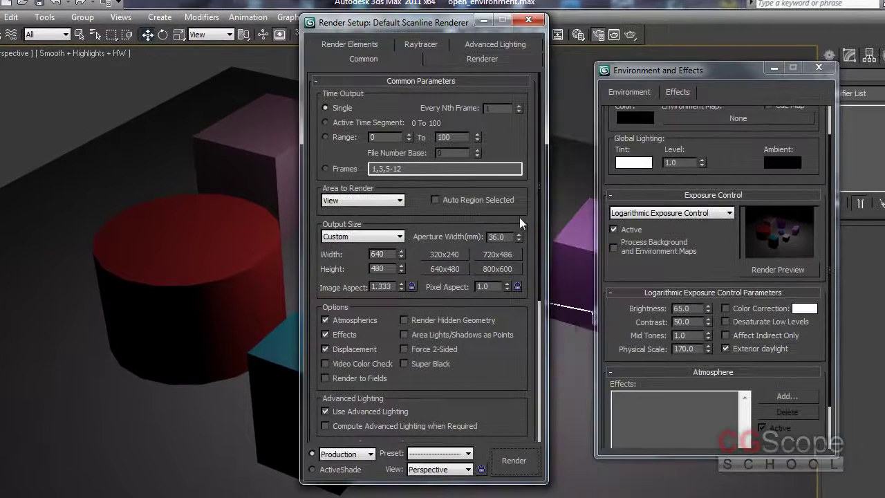
{"action": "mouse_move", "coordinate": [510, 364]}
{"action": "left_mouse_down"}
{"action": "mouse_move", "coordinate": [510, 134]}
{"action": "mouse_move", "coordinate": [505, 269]}
{"action": "left_mouse_up"}
{"action": "left_click", "coordinate": [458, 60]}
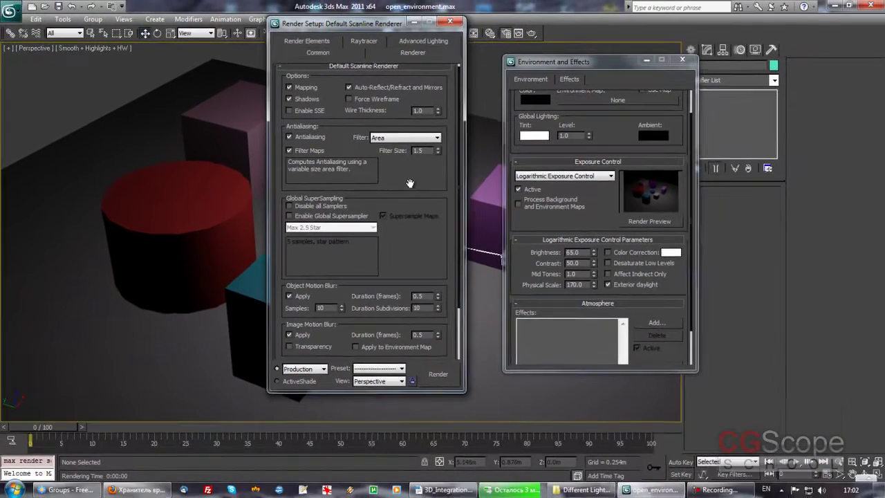
{"action": "mouse_move", "coordinate": [416, 184]}
{"action": "left_mouse_down"}
{"action": "mouse_move", "coordinate": [416, 125]}
{"action": "mouse_move", "coordinate": [387, 263]}
{"action": "left_mouse_up"}
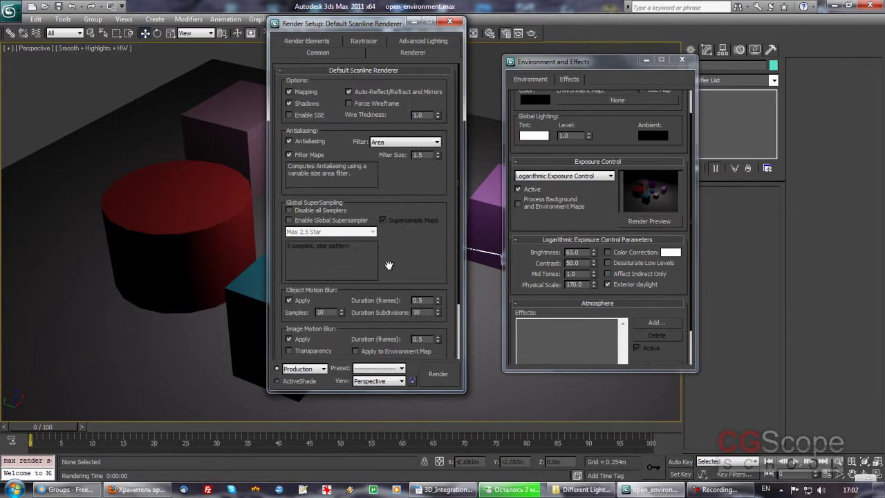
{"action": "left_click", "coordinate": [311, 52]}
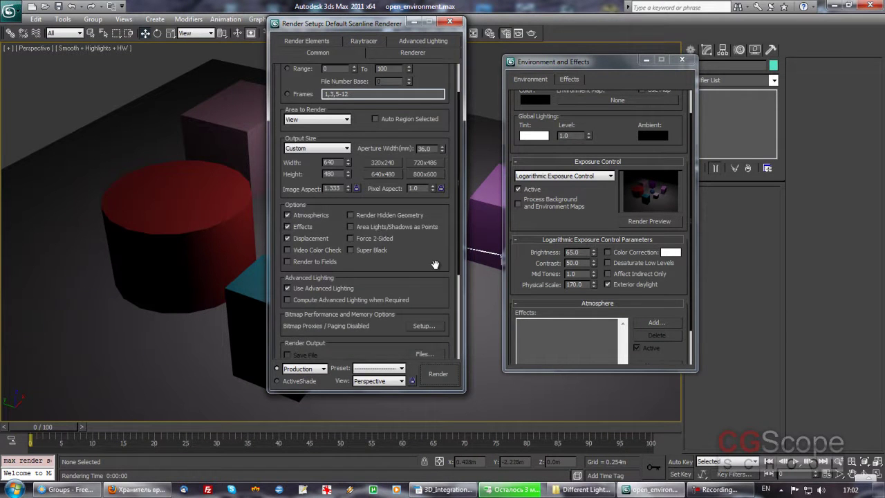
{"action": "left_click_drag", "start_coordinate": [436, 265], "coordinate": [430, 338]}
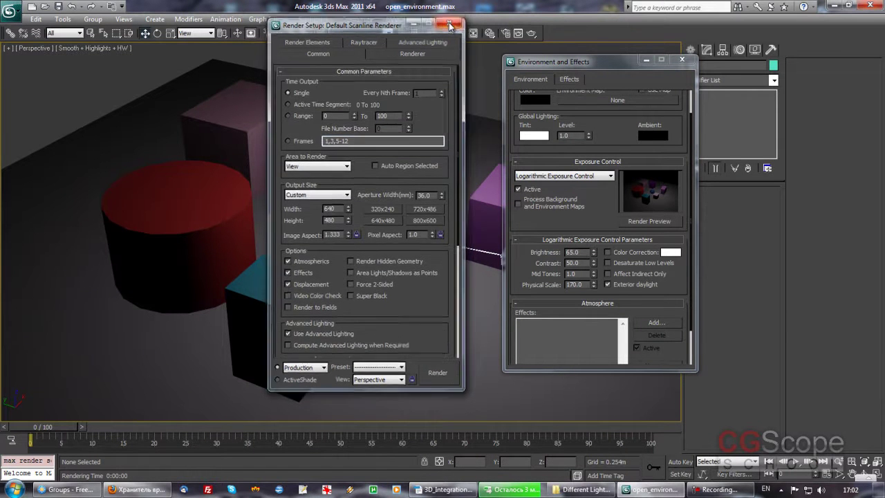
{"action": "left_click", "coordinate": [449, 22]}
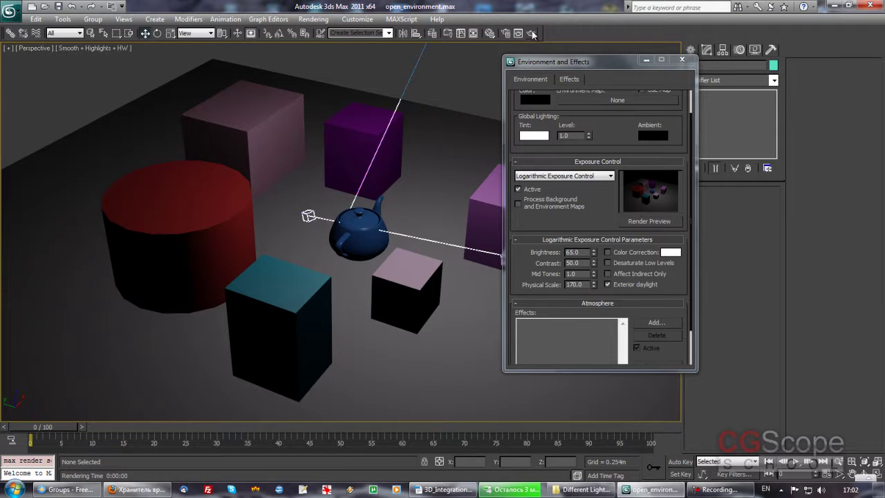
Reset Physical Scale to its minimum, then raise it to 930.001, rendering after each change.
{"action": "left_click", "coordinate": [532, 33]}
{"action": "left_click_drag", "start_coordinate": [600, 67], "coordinate": [640, 63]}
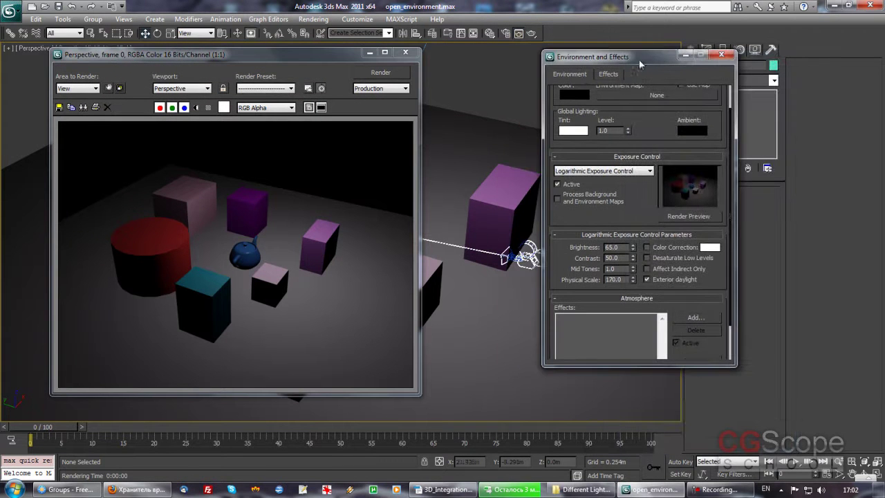
{"action": "right_click", "coordinate": [632, 280]}
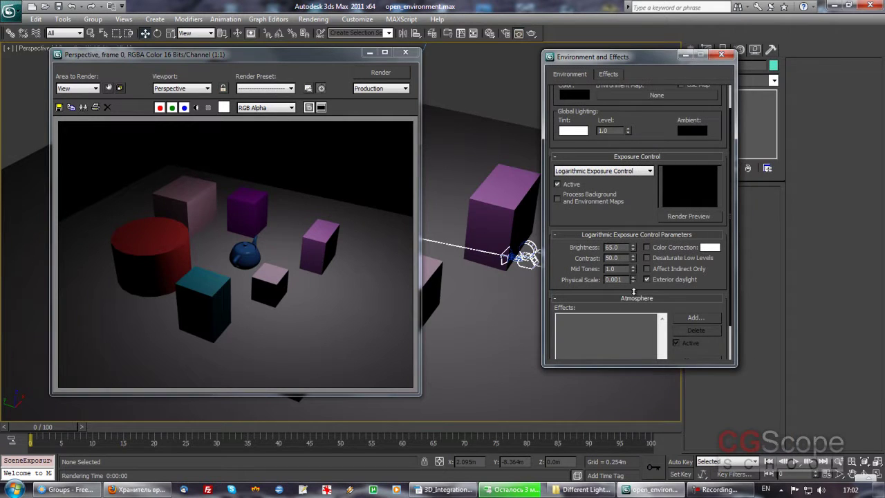
{"action": "left_click", "coordinate": [391, 72]}
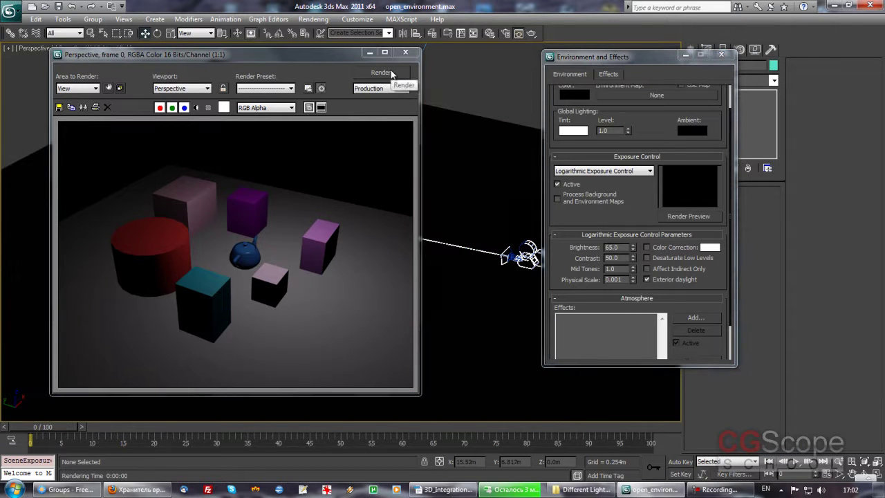
{"action": "left_click_drag", "start_coordinate": [632, 279], "coordinate": [634, 220]}
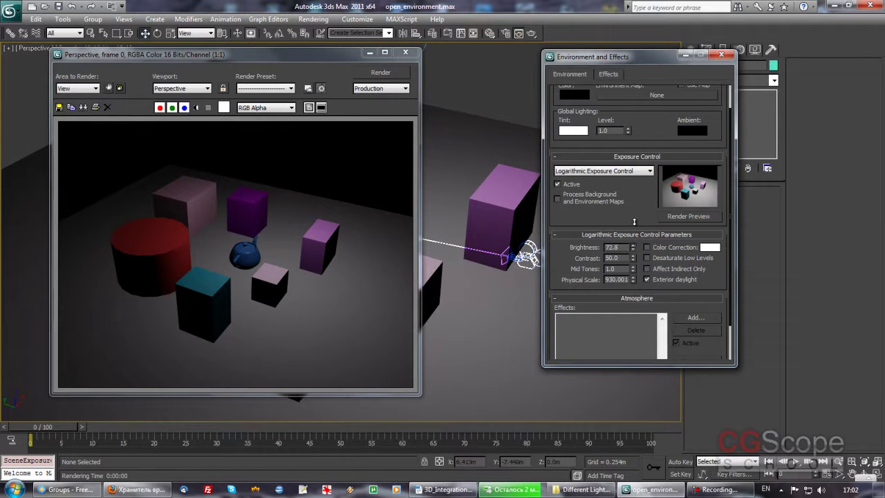
{"action": "left_click", "coordinate": [381, 73]}
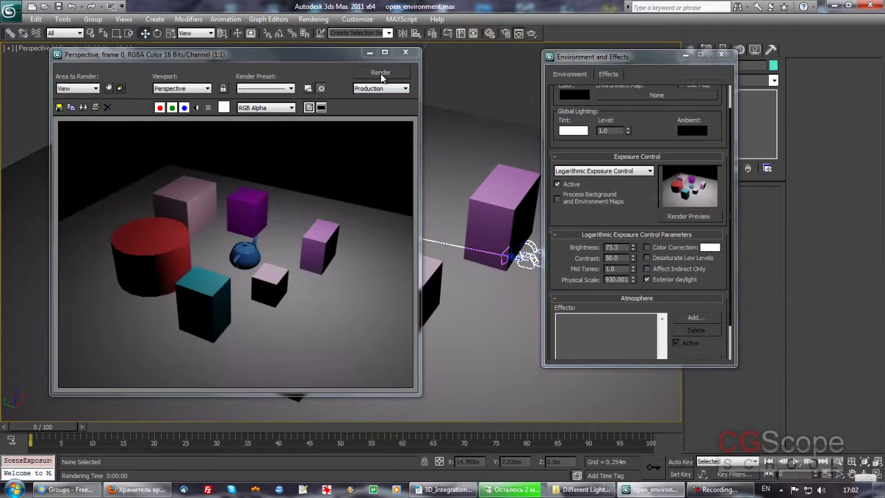
Raise exposure Brightness to 93.5 for a test render, then lower it to 76.8.
{"action": "left_click_drag", "start_coordinate": [634, 248], "coordinate": [634, 220]}
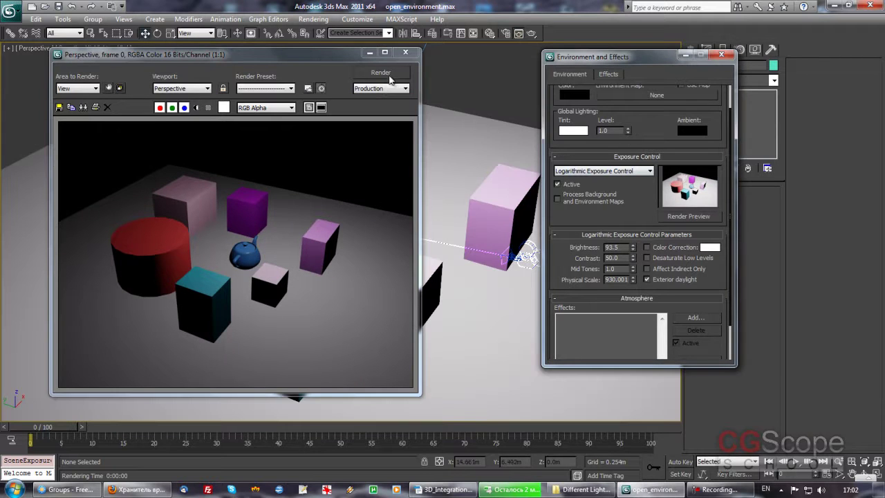
{"action": "left_click", "coordinate": [381, 72]}
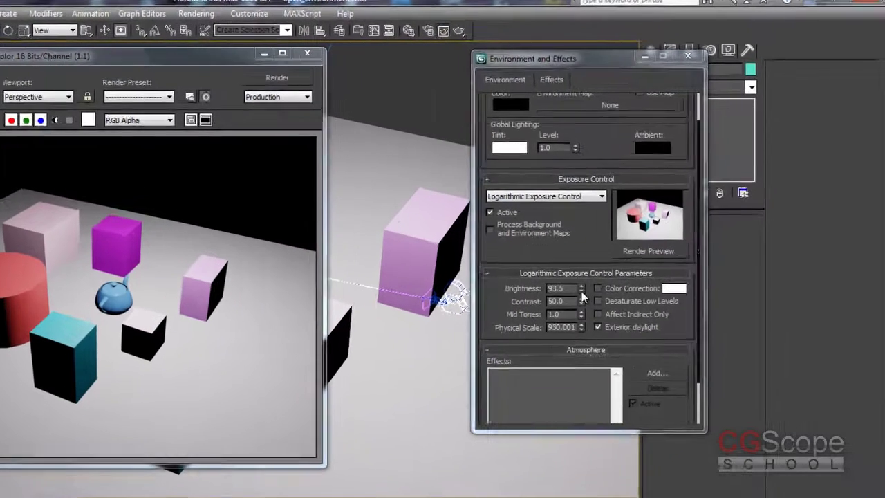
{"action": "left_click_drag", "start_coordinate": [632, 247], "coordinate": [635, 263]}
{"action": "left_click_drag", "start_coordinate": [573, 318], "coordinate": [591, 424]}
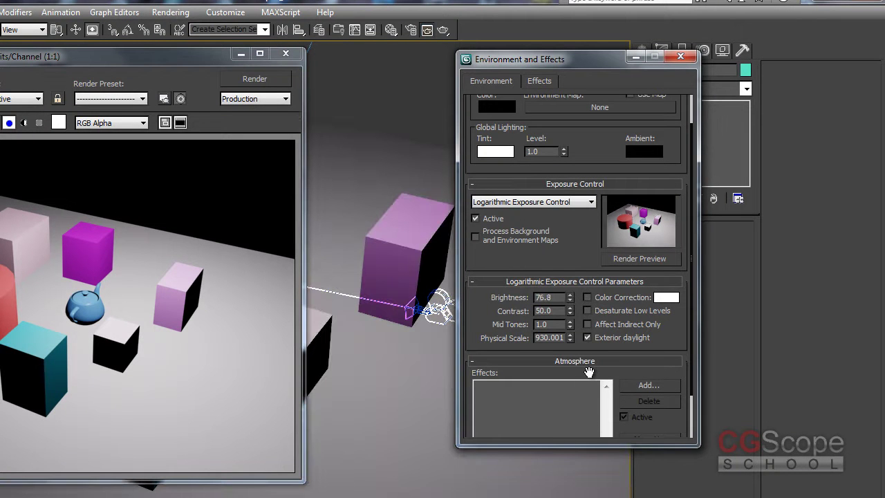
Lower Brightness to 67.4 and set Physical Scale to 1250, then down to about 780.001.
{"action": "left_click", "coordinate": [571, 296]}
{"action": "left_click_drag", "start_coordinate": [571, 297], "coordinate": [570, 341]}
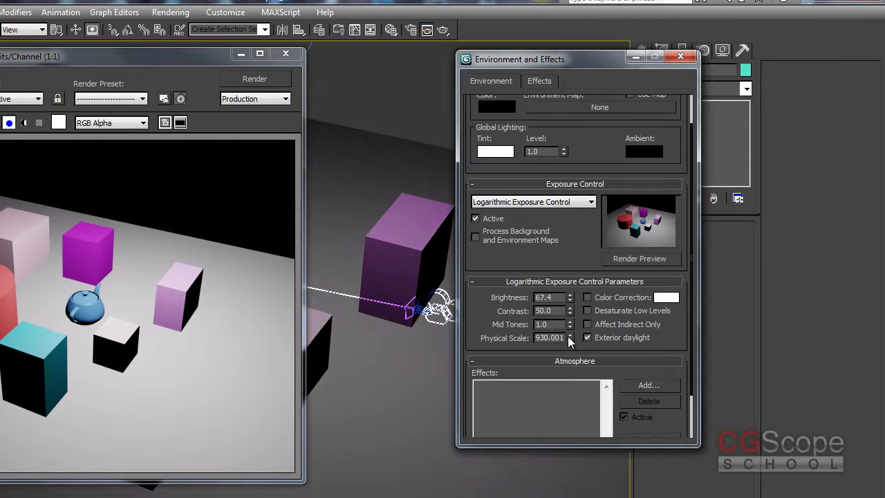
{"action": "double_click", "coordinate": [565, 338]}
{"action": "type", "text": "1250"}
{"action": "key", "text": "Return"}
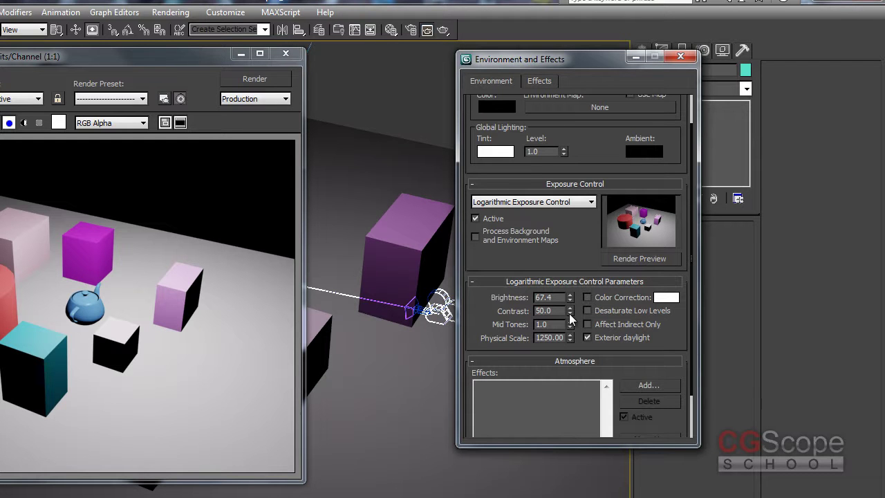
{"action": "mouse_move", "coordinate": [570, 338]}
{"action": "left_mouse_down"}
{"action": "mouse_move", "coordinate": [566, 380]}
{"action": "mouse_move", "coordinate": [570, 339]}
{"action": "left_mouse_up"}
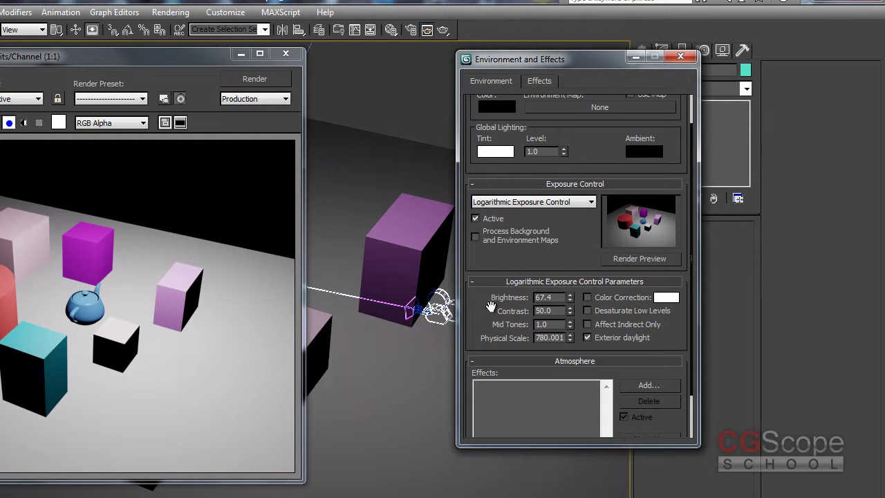
Test-render with Brightness raised to 76.5, then lower Brightness to 54.6.
{"action": "left_click_drag", "start_coordinate": [480, 310], "coordinate": [480, 303]}
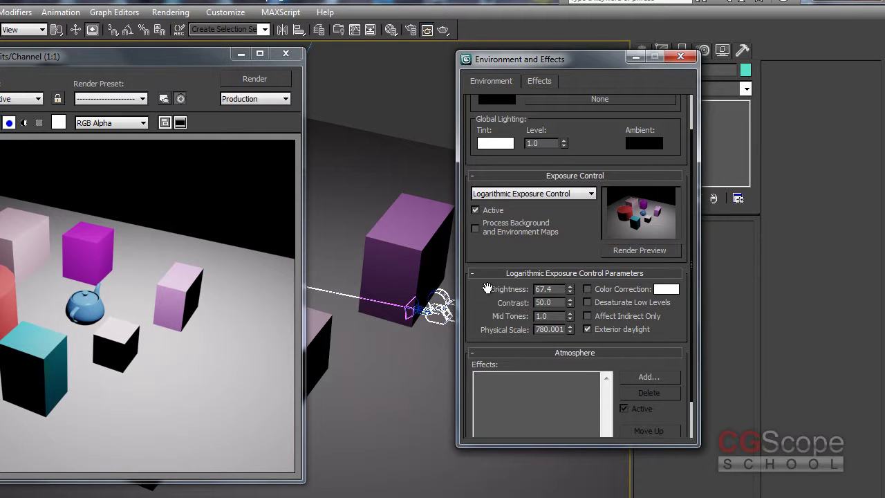
{"action": "mouse_move", "coordinate": [569, 289]}
{"action": "left_mouse_down"}
{"action": "mouse_move", "coordinate": [565, 253]}
{"action": "mouse_move", "coordinate": [637, 285]}
{"action": "left_mouse_up"}
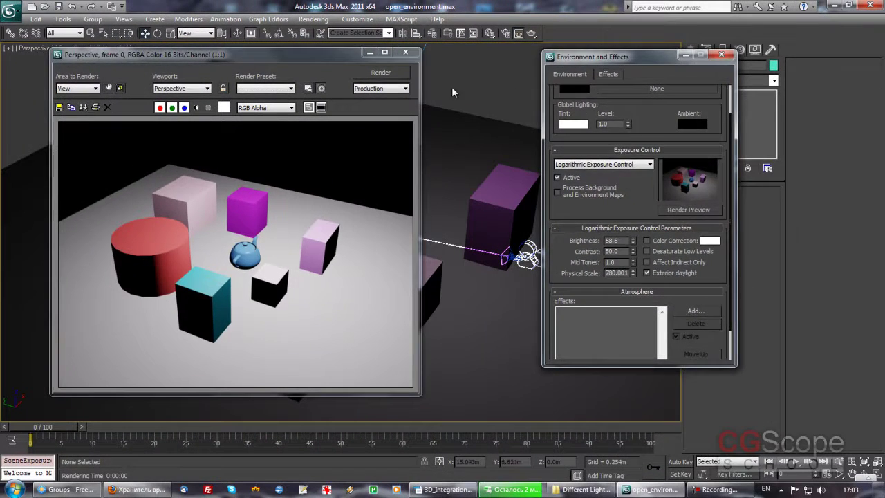
{"action": "left_click", "coordinate": [380, 72]}
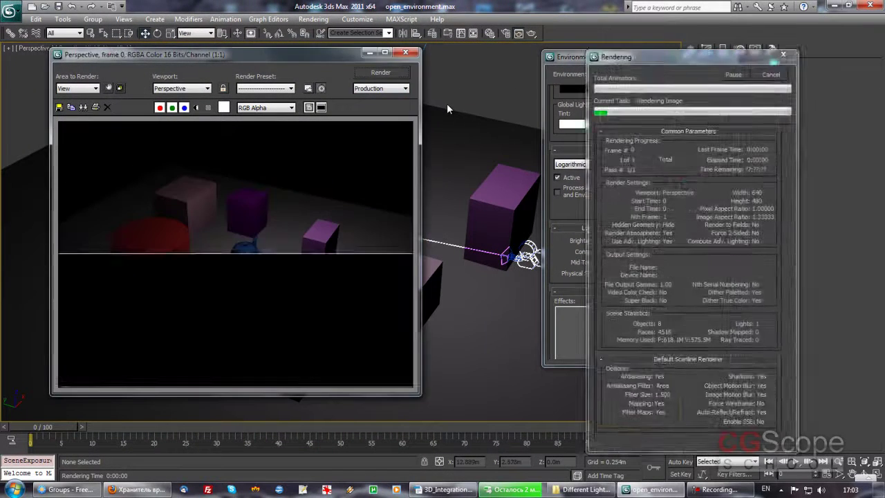
{"action": "left_click_drag", "start_coordinate": [633, 241], "coordinate": [630, 207]}
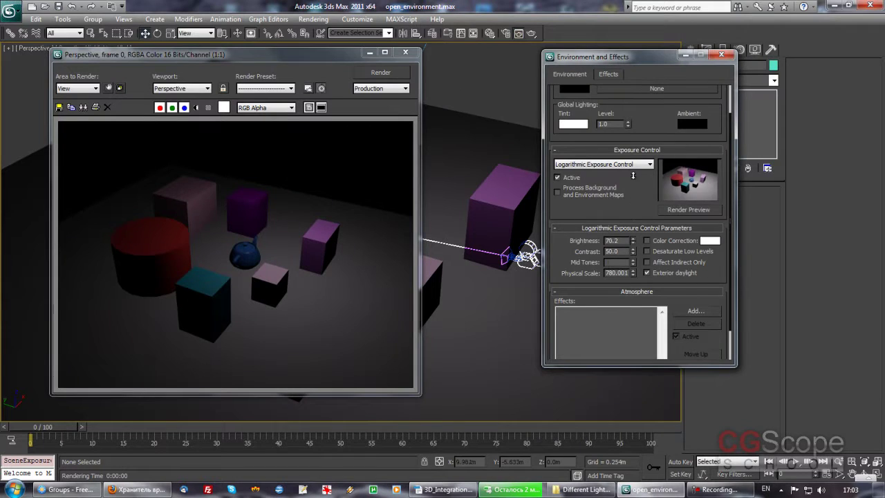
{"action": "left_click", "coordinate": [396, 73]}
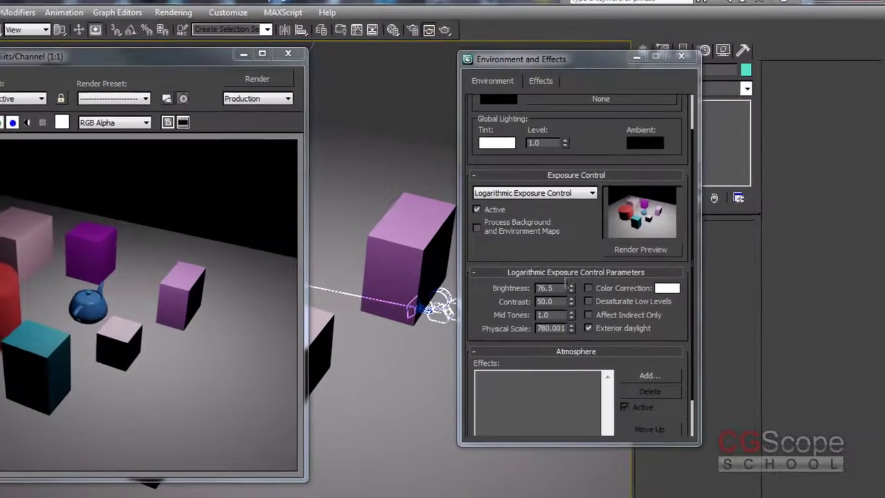
{"action": "left_click_drag", "start_coordinate": [570, 289], "coordinate": [581, 416]}
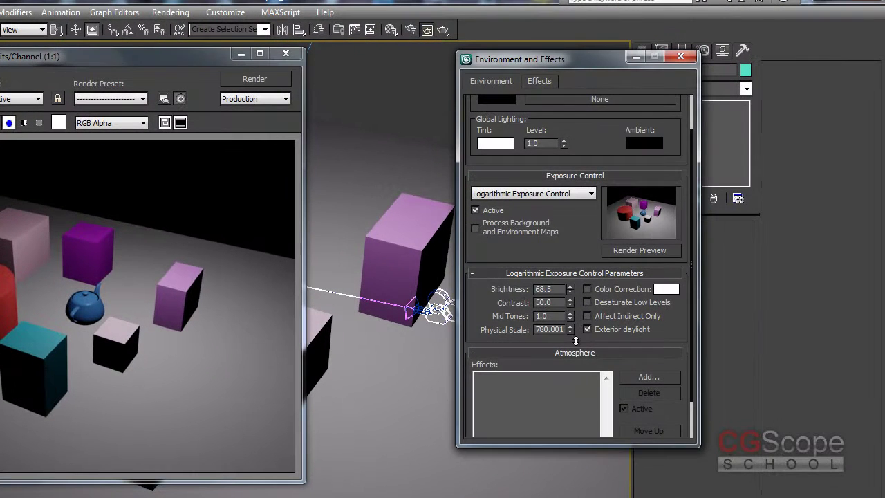
Set Brightness to 67.8 and try Contrast at 100, 0 and 17.2, re-rendering each.
{"action": "left_click", "coordinate": [249, 82]}
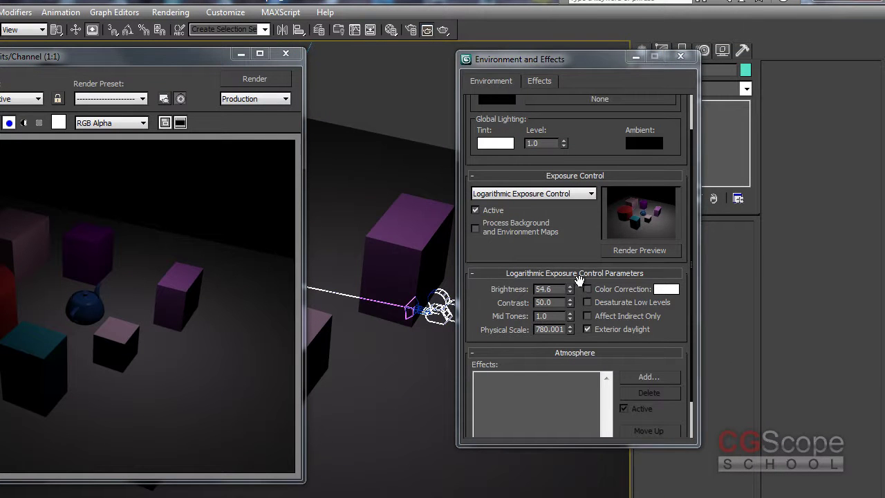
{"action": "left_click_drag", "start_coordinate": [571, 291], "coordinate": [570, 273]}
{"action": "left_click_drag", "start_coordinate": [571, 305], "coordinate": [570, 277]}
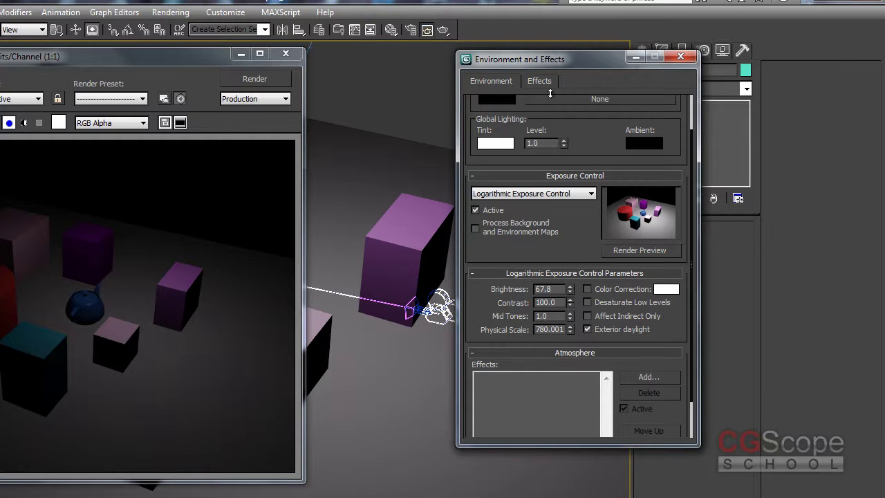
{"action": "left_click", "coordinate": [243, 82]}
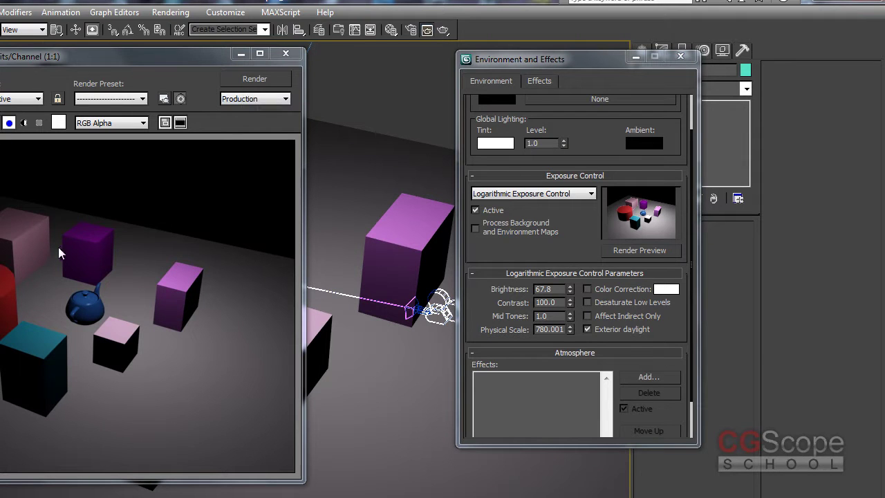
{"action": "right_click", "coordinate": [570, 306]}
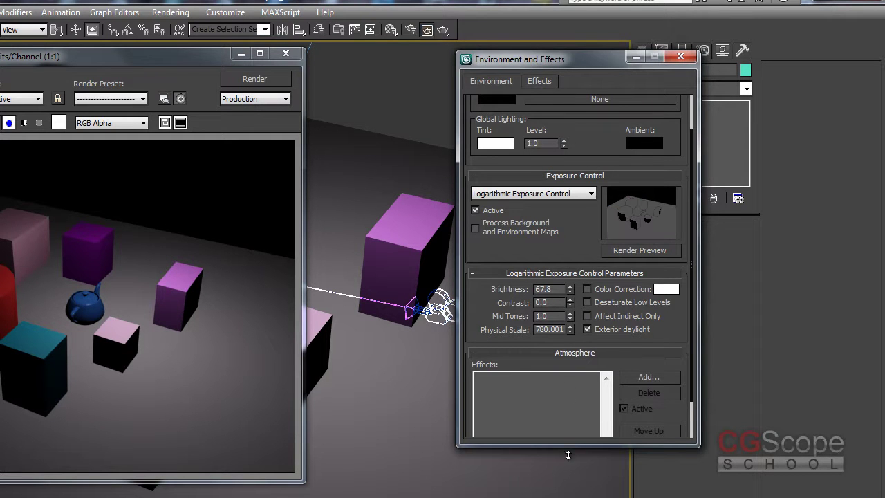
{"action": "left_click_drag", "start_coordinate": [569, 454], "coordinate": [569, 435]}
{"action": "left_click", "coordinate": [389, 73]}
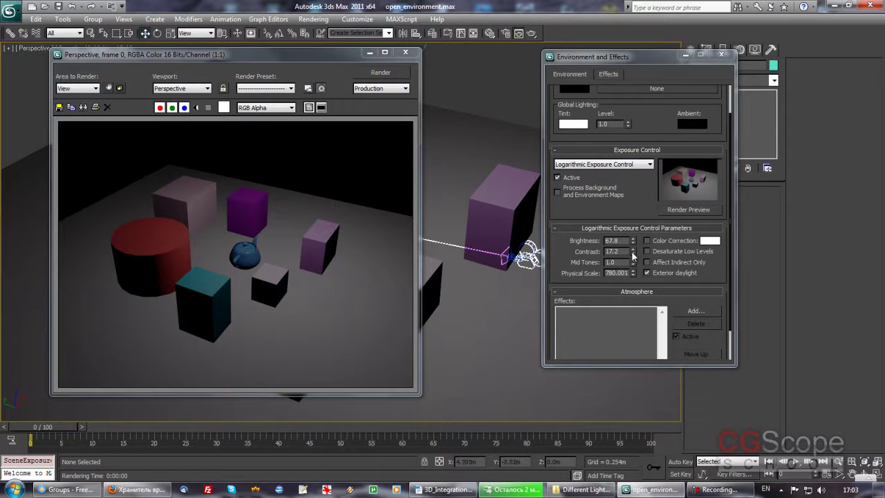
Compare renders, settle Contrast at 43.8, and raise Mid Tones to 1.07.
{"action": "left_click_drag", "start_coordinate": [633, 256], "coordinate": [634, 278]}
{"action": "left_click", "coordinate": [378, 72]}
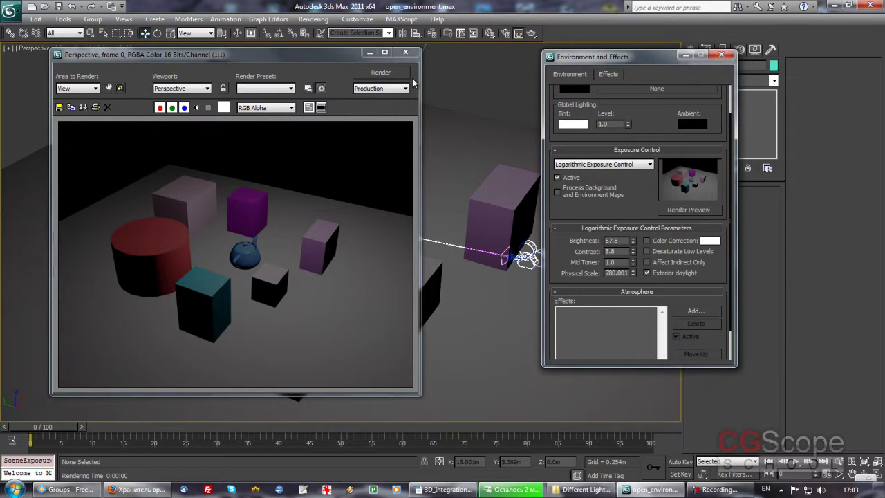
{"action": "left_click", "coordinate": [377, 72]}
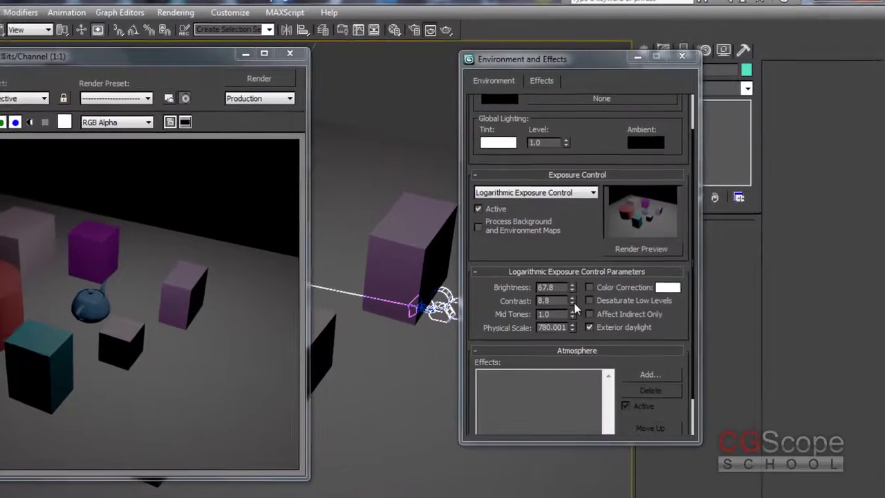
{"action": "mouse_move", "coordinate": [571, 305]}
{"action": "left_mouse_down"}
{"action": "mouse_move", "coordinate": [570, 280]}
{"action": "mouse_move", "coordinate": [557, 401]}
{"action": "left_mouse_up"}
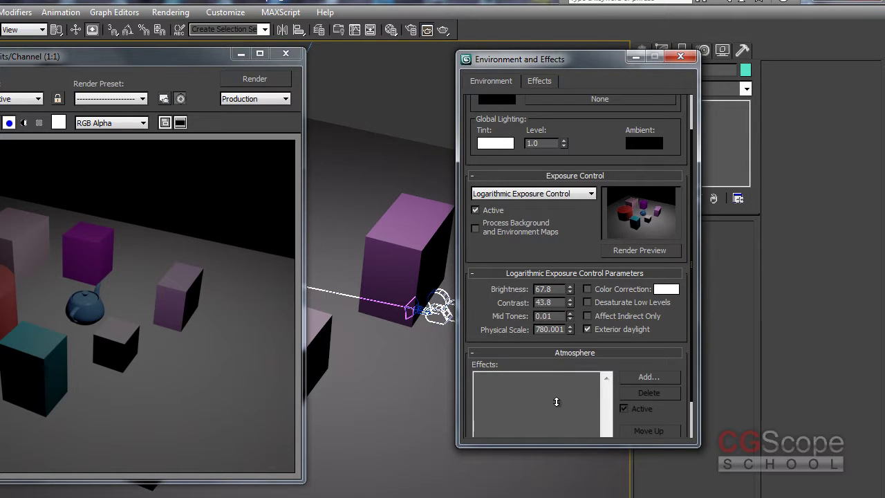
{"action": "left_click", "coordinate": [255, 79]}
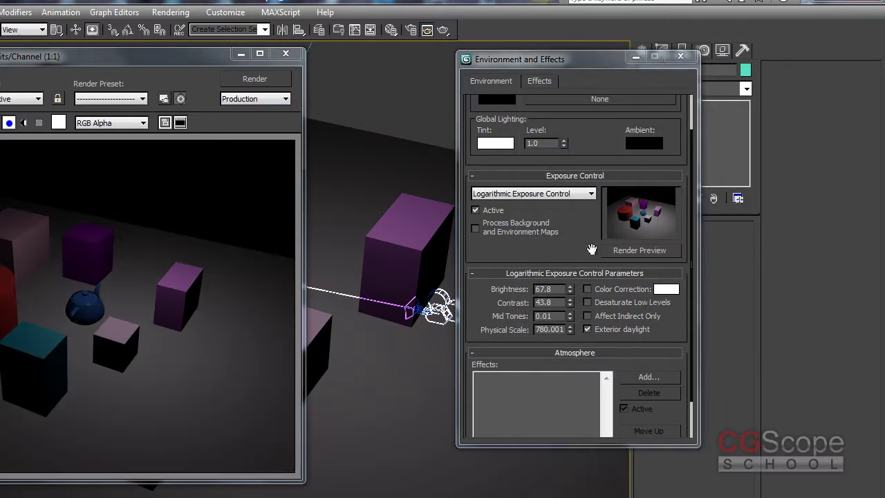
{"action": "left_click_drag", "start_coordinate": [570, 315], "coordinate": [567, 236]}
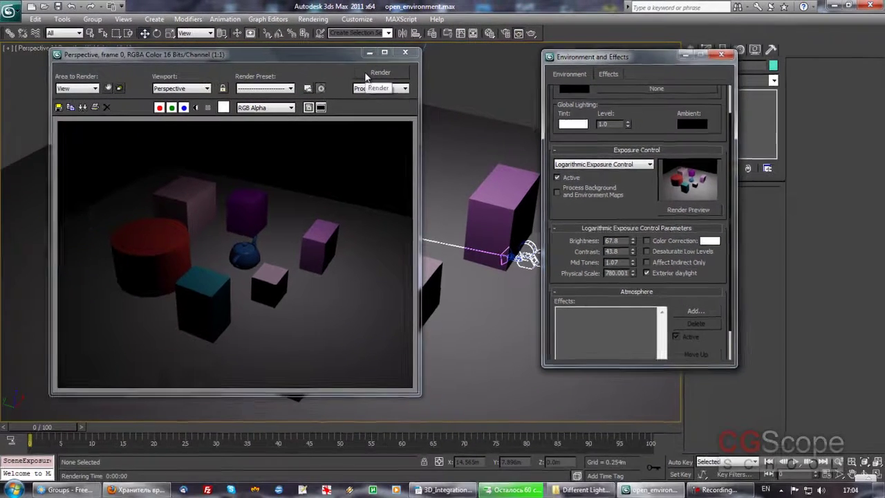
{"action": "left_click", "coordinate": [364, 74]}
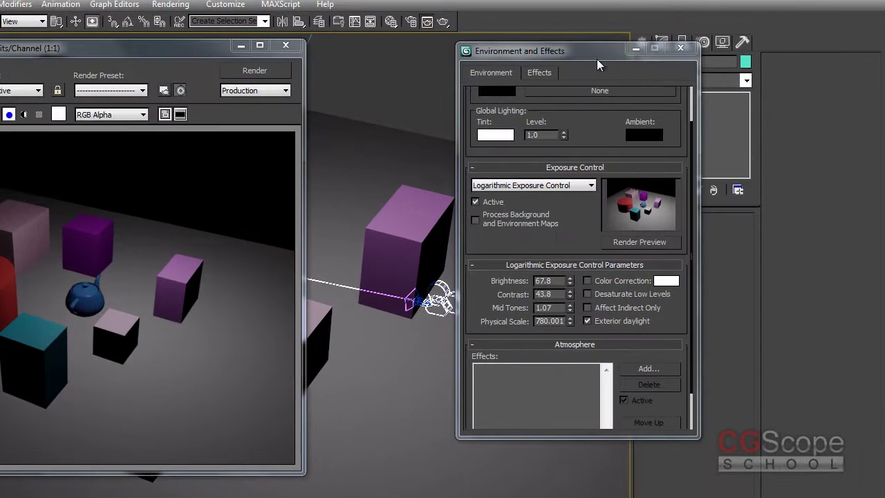
{"action": "mouse_move", "coordinate": [596, 59]}
{"action": "left_mouse_down"}
{"action": "mouse_move", "coordinate": [473, 61]}
{"action": "mouse_move", "coordinate": [493, 61]}
{"action": "left_mouse_up"}
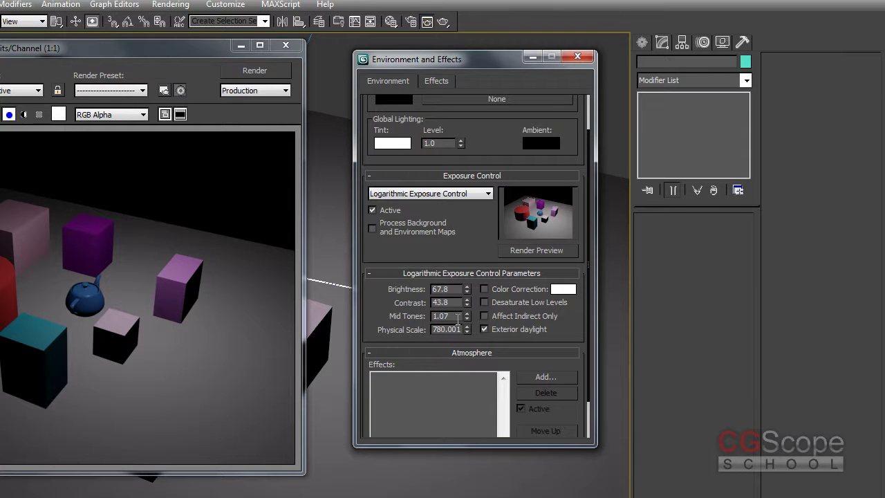
{"action": "left_click_drag", "start_coordinate": [475, 60], "coordinate": [485, 56]}
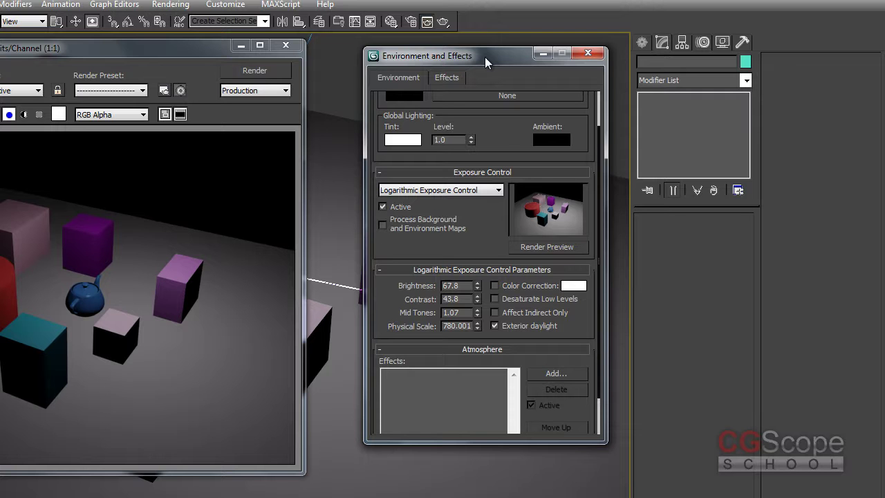
Set Exposure Control to no exposure control and close the Environment and render windows.
{"action": "left_click", "coordinate": [468, 191]}
{"action": "left_click", "coordinate": [462, 203]}
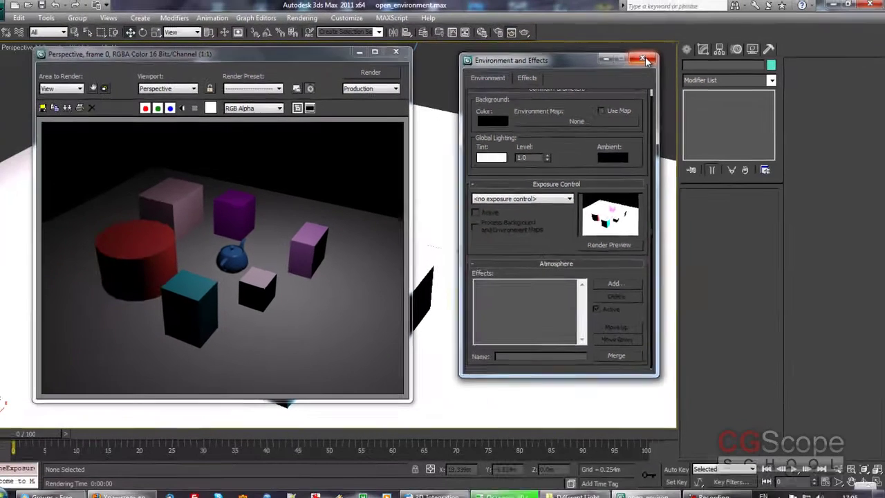
{"action": "left_click", "coordinate": [602, 56]}
{"action": "left_click", "coordinate": [313, 47]}
Delete the photometric target light TPhotometricLight001 from the scene.
{"action": "middle_click_drag", "start_coordinate": [419, 191], "coordinate": [397, 205]}
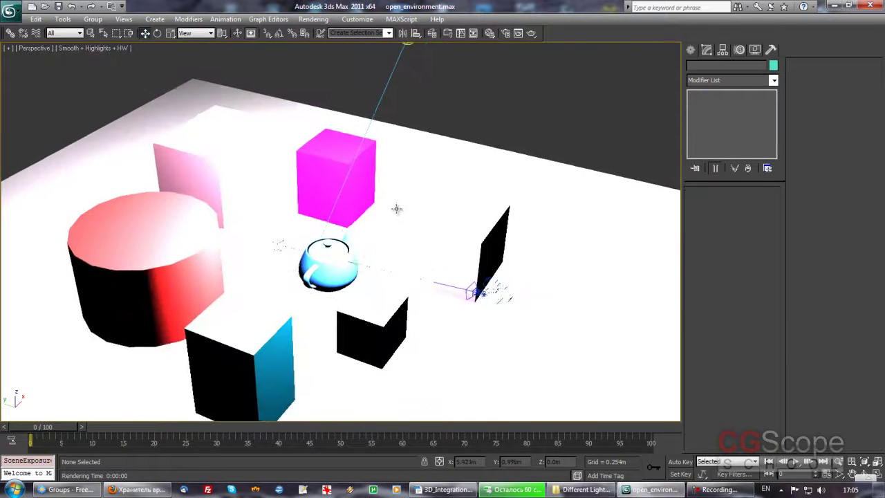
{"action": "scroll", "coordinate": [397, 205], "scroll_direction": "down", "scroll_amount": 3}
{"action": "left_click", "coordinate": [368, 148]}
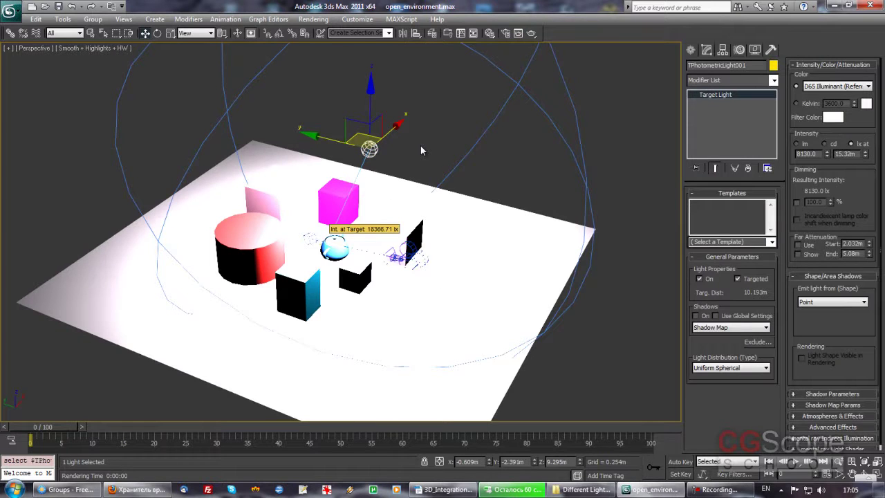
{"action": "key", "text": "Delete"}
{"action": "mouse_move", "coordinate": [421, 151]}
{"action": "middle_mouse_down", "text": "alt"}
{"action": "mouse_move", "coordinate": [439, 202]}
{"action": "mouse_move", "coordinate": [366, 226]}
{"action": "mouse_move", "coordinate": [296, 172]}
{"action": "mouse_move", "coordinate": [276, 193]}
{"action": "middle_mouse_up", "text": "alt"}
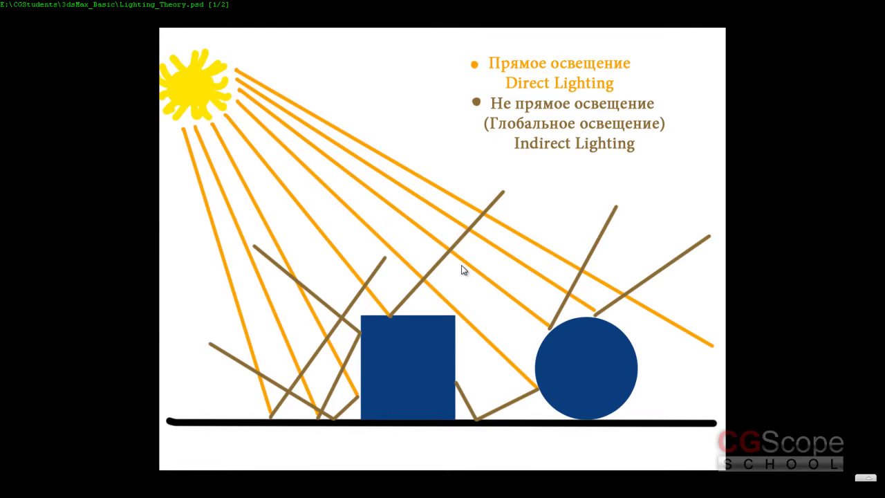
Exit fullscreen to view the Lighting_Theory direct vs. indirect lighting diagram in a window.
{"action": "key", "text": "Escape"}
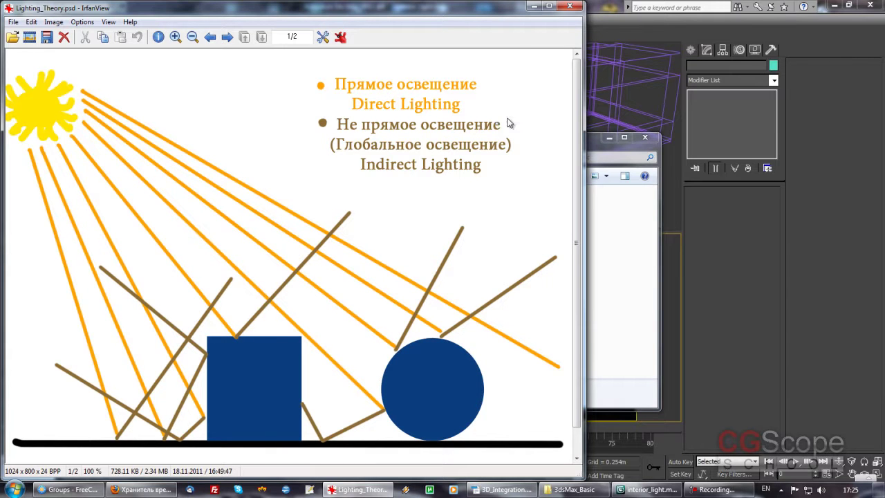
Close IrfanView, minimize Explorer, and maximize the Perspective viewport with Alt+W.
{"action": "left_click", "coordinate": [570, 7]}
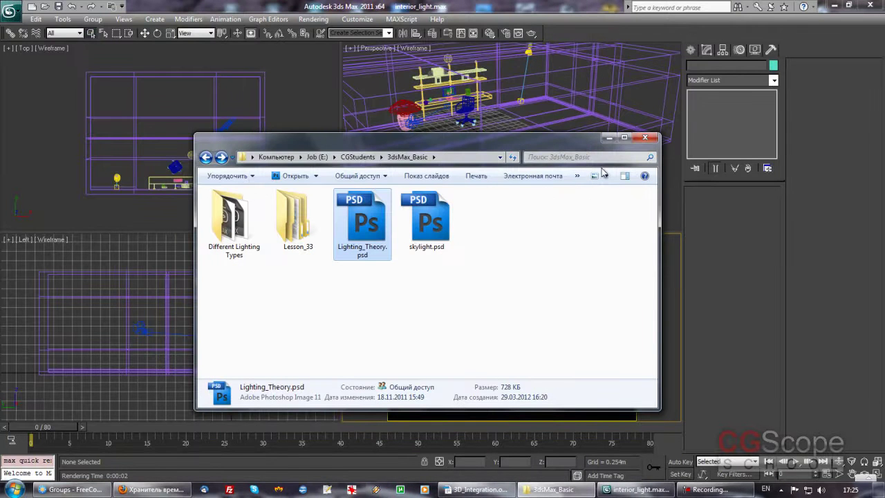
{"action": "left_click", "coordinate": [609, 137]}
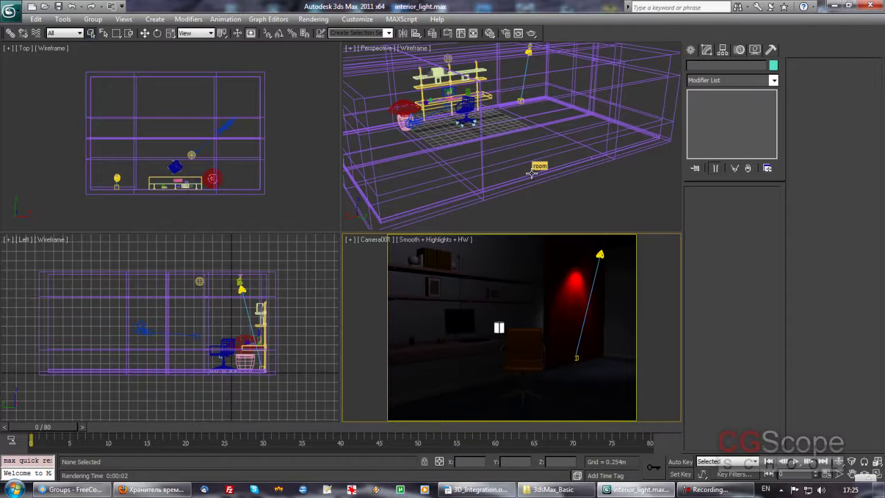
{"action": "mouse_move", "coordinate": [466, 132]}
{"action": "middle_mouse_down"}
{"action": "mouse_move", "coordinate": [488, 129]}
{"action": "mouse_move", "coordinate": [479, 131]}
{"action": "middle_mouse_up"}
{"action": "key", "text": "alt+w"}
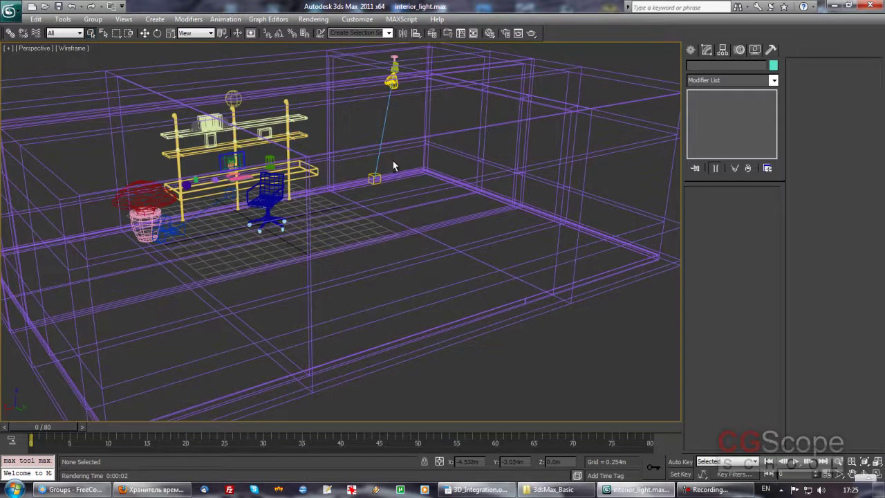
Zoom and orbit the room box, toggling shaded/wireframe and enabling edged faces (F4).
{"action": "key", "text": "F3"}
{"action": "scroll", "coordinate": [415, 178], "scroll_direction": "down", "scroll_amount": 5}
{"action": "scroll", "coordinate": [312, 177], "scroll_direction": "down", "scroll_amount": 2}
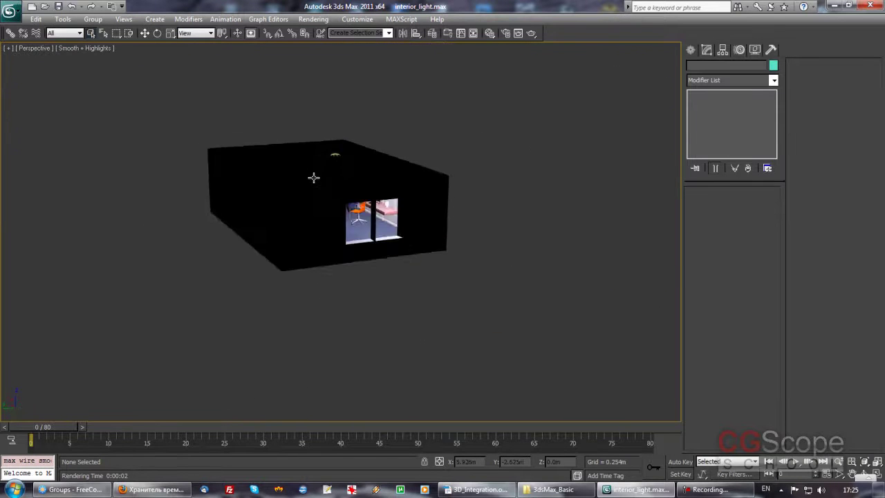
{"action": "scroll", "coordinate": [317, 183], "scroll_direction": "down", "scroll_amount": 1}
{"action": "middle_click_drag", "start_coordinate": [317, 182], "coordinate": [374, 184], "text": "alt"}
{"action": "key", "text": "F3"}
{"action": "mouse_move", "coordinate": [443, 192]}
{"action": "middle_mouse_down", "text": "alt"}
{"action": "mouse_move", "coordinate": [474, 222]}
{"action": "mouse_move", "coordinate": [450, 208]}
{"action": "middle_mouse_up", "text": "alt"}
{"action": "key", "text": "F3"}
{"action": "key", "text": "F4"}
Orbit and zoom in wireframe to bring the room's window opening front-left.
{"action": "scroll", "coordinate": [427, 228], "scroll_direction": "up", "scroll_amount": 1}
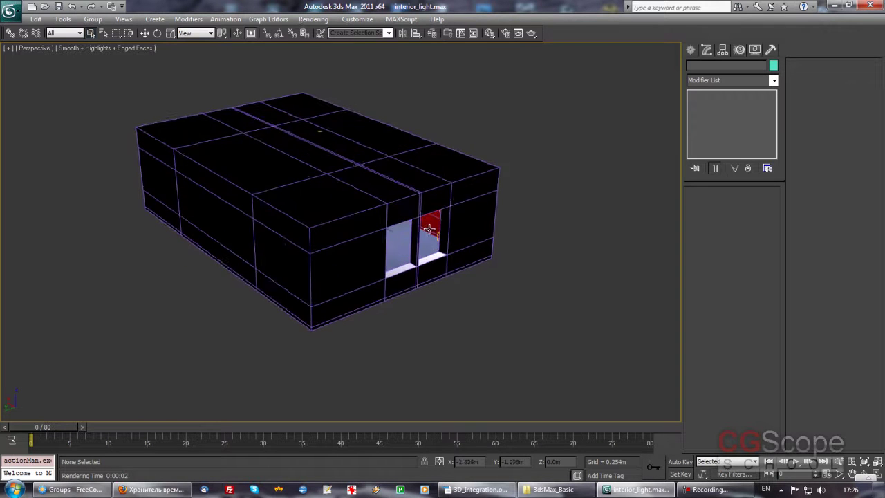
{"action": "scroll", "coordinate": [427, 228], "scroll_direction": "up", "scroll_amount": 4}
{"action": "scroll", "coordinate": [427, 229], "scroll_direction": "down", "scroll_amount": 1}
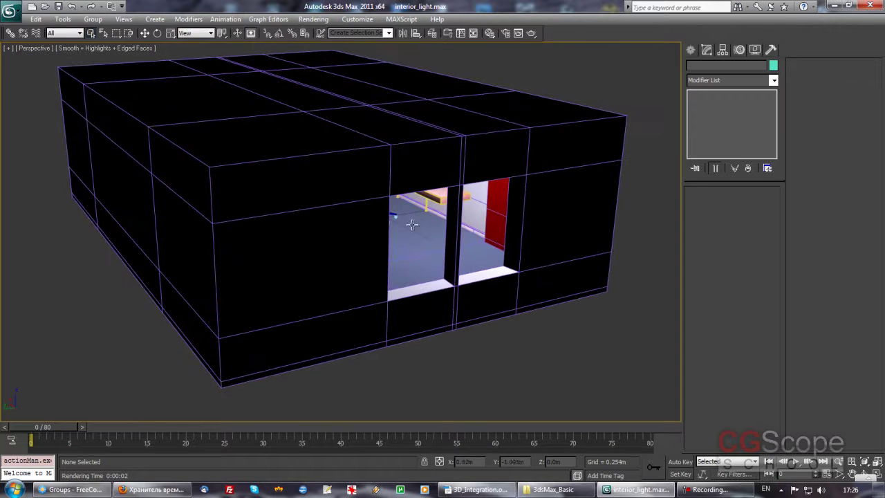
{"action": "middle_click_drag", "start_coordinate": [454, 265], "coordinate": [518, 215], "text": "alt"}
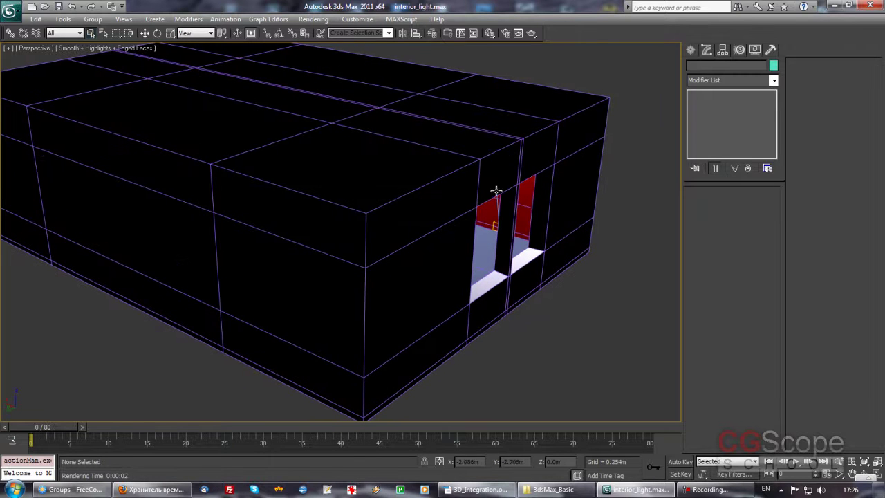
{"action": "mouse_move", "coordinate": [419, 199]}
{"action": "middle_mouse_down", "text": "alt"}
{"action": "mouse_move", "coordinate": [434, 207]}
{"action": "mouse_move", "coordinate": [408, 206]}
{"action": "mouse_move", "coordinate": [457, 196]}
{"action": "mouse_move", "coordinate": [471, 166]}
{"action": "mouse_move", "coordinate": [401, 217]}
{"action": "mouse_move", "coordinate": [442, 233]}
{"action": "mouse_move", "coordinate": [359, 234]}
{"action": "mouse_move", "coordinate": [466, 219]}
{"action": "mouse_move", "coordinate": [441, 218]}
{"action": "middle_mouse_up", "text": "alt"}
{"action": "scroll", "coordinate": [399, 217], "scroll_direction": "up", "scroll_amount": 5}
{"action": "key", "text": "F3"}
{"action": "scroll", "coordinate": [365, 232], "scroll_direction": "up", "scroll_amount": 2}
{"action": "scroll", "coordinate": [442, 219], "scroll_direction": "down", "scroll_amount": 3}
{"action": "scroll", "coordinate": [446, 228], "scroll_direction": "down", "scroll_amount": 3}
Return Perspective to shaded, restore four viewports with Alt+W, and pan/zoom the Top view.
{"action": "key", "text": "F3"}
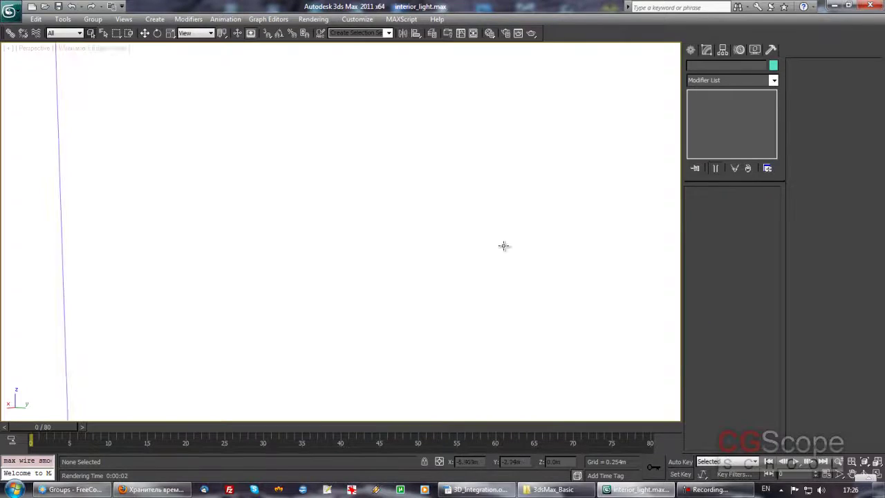
{"action": "scroll", "coordinate": [451, 253], "scroll_direction": "up", "scroll_amount": 4}
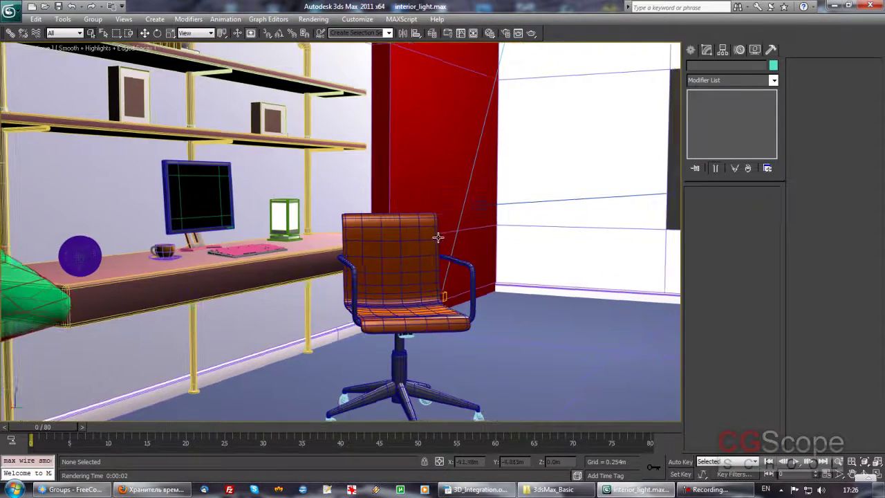
{"action": "key", "text": "alt+w"}
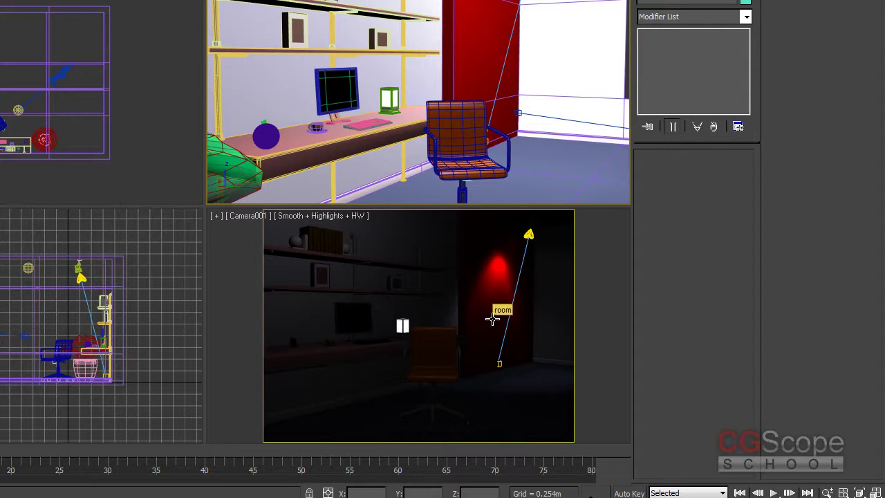
{"action": "middle_click_drag", "start_coordinate": [59, 148], "coordinate": [66, 128]}
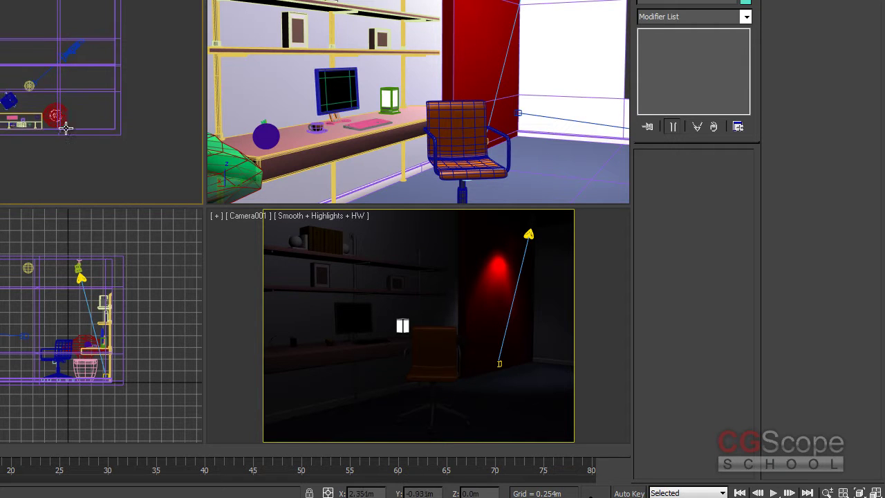
{"action": "scroll", "coordinate": [67, 128], "scroll_direction": "up", "scroll_amount": 2}
{"action": "scroll", "coordinate": [85, 85], "scroll_direction": "up", "scroll_amount": 2}
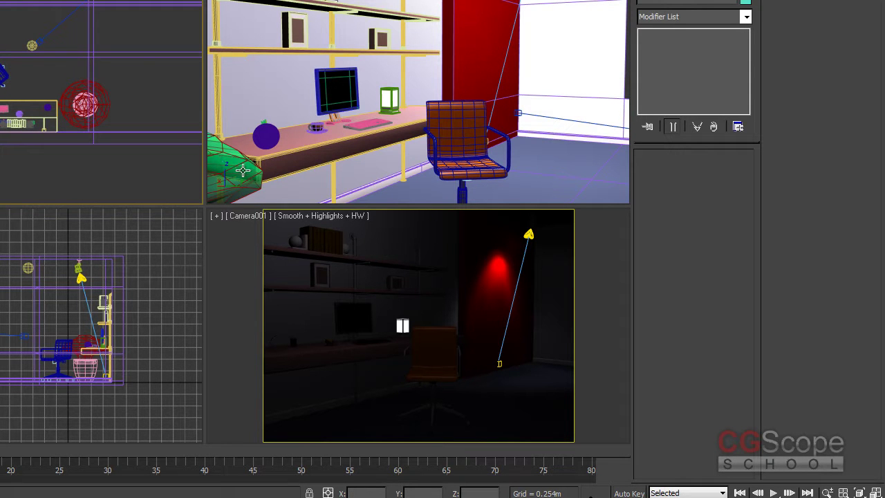
Select the desk, left shelf post and office chair, then orbit, pan and zoom toward the red wall.
{"action": "left_click", "coordinate": [310, 142]}
{"action": "left_click", "coordinate": [215, 76]}
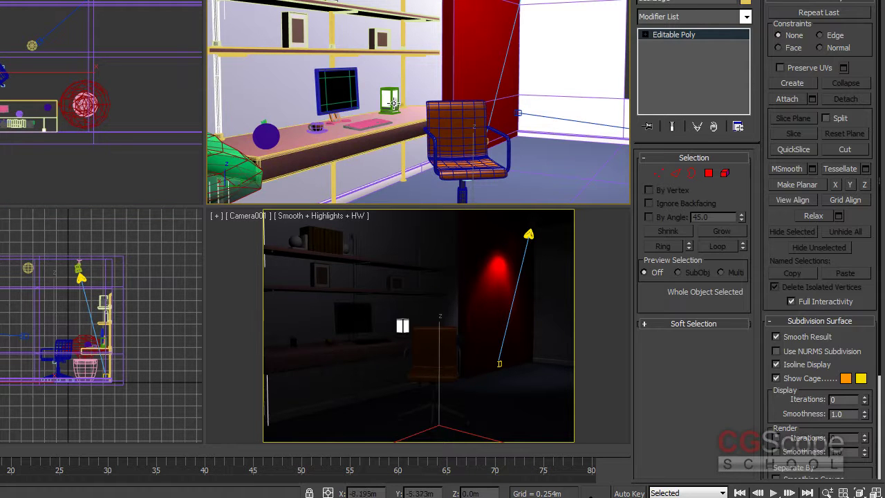
{"action": "left_click", "coordinate": [461, 129]}
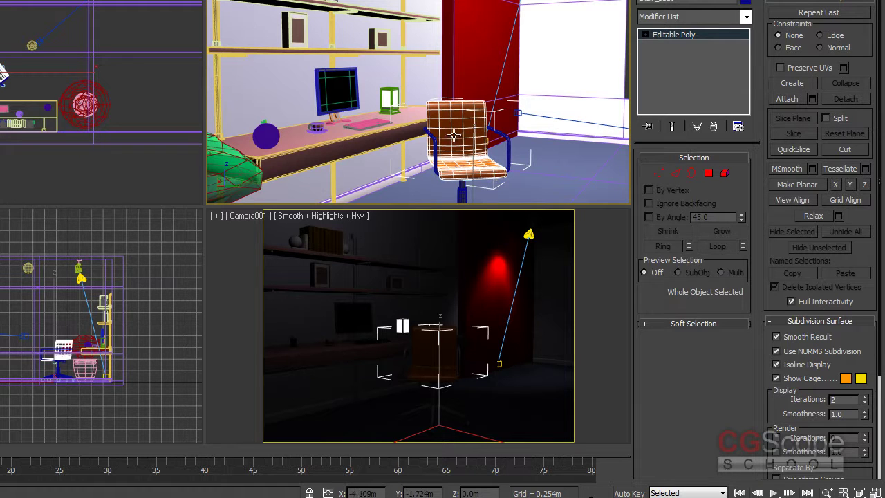
{"action": "mouse_move", "coordinate": [512, 178]}
{"action": "middle_mouse_down", "text": "alt"}
{"action": "mouse_move", "coordinate": [435, 126]}
{"action": "mouse_move", "coordinate": [410, 123]}
{"action": "mouse_move", "coordinate": [455, 92]}
{"action": "mouse_move", "coordinate": [518, 137]}
{"action": "middle_mouse_up", "text": "alt"}
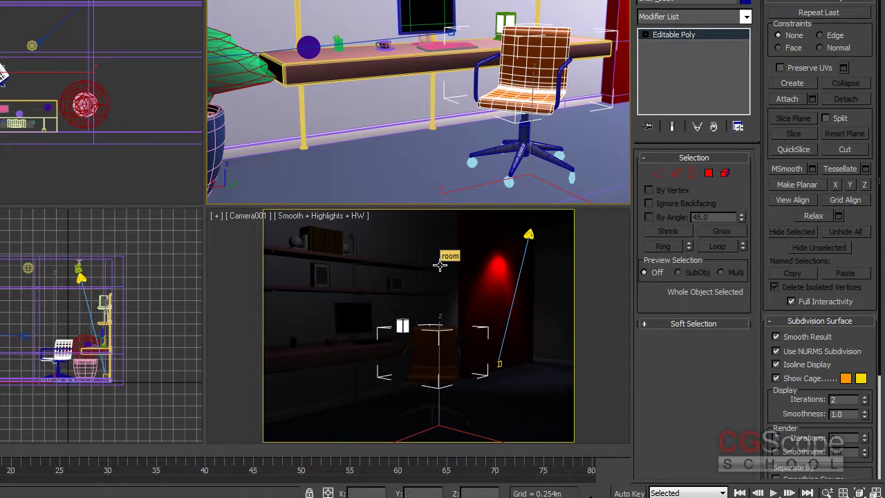
{"action": "mouse_move", "coordinate": [421, 139]}
{"action": "middle_mouse_down"}
{"action": "mouse_move", "coordinate": [359, 175]}
{"action": "mouse_move", "coordinate": [431, 113]}
{"action": "mouse_move", "coordinate": [346, 90]}
{"action": "middle_mouse_up"}
{"action": "scroll", "coordinate": [431, 113], "scroll_direction": "up", "scroll_amount": 5}
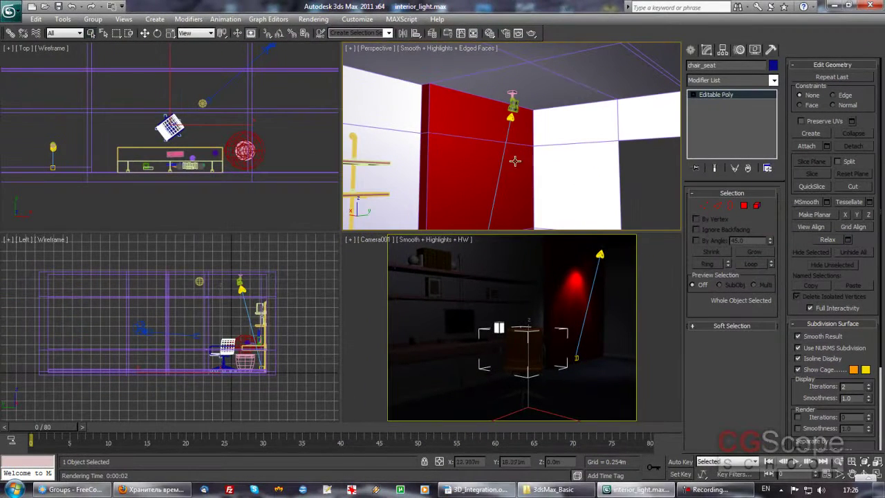
Switch Perspective to wireframe and select the target light at the ceiling.
{"action": "scroll", "coordinate": [502, 172], "scroll_direction": "down", "scroll_amount": 4}
{"action": "key", "text": "F3"}
{"action": "mouse_move", "coordinate": [447, 138]}
{"action": "middle_mouse_down", "text": "alt"}
{"action": "mouse_move", "coordinate": [493, 158]}
{"action": "mouse_move", "coordinate": [480, 154]}
{"action": "mouse_move", "coordinate": [494, 152]}
{"action": "mouse_move", "coordinate": [520, 99]}
{"action": "middle_mouse_up", "text": "alt"}
{"action": "left_click", "coordinate": [517, 141]}
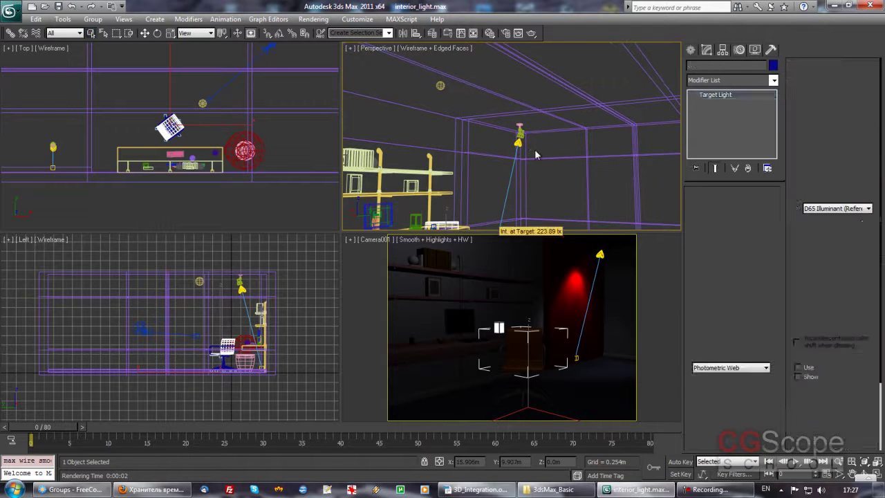
Make Camera001 the active view with wire edges shown, then reselect the photometric web target light.
{"action": "left_click", "coordinate": [600, 264]}
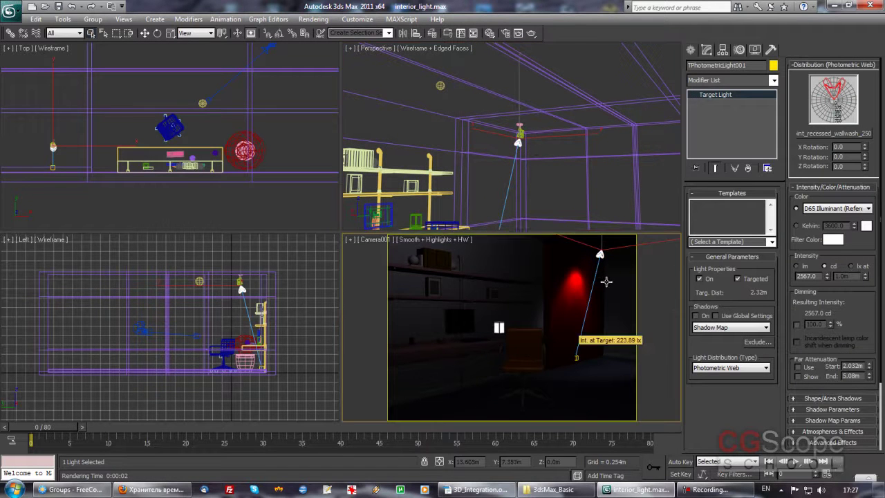
{"action": "key", "text": "F3"}
{"action": "key", "text": "F3"}
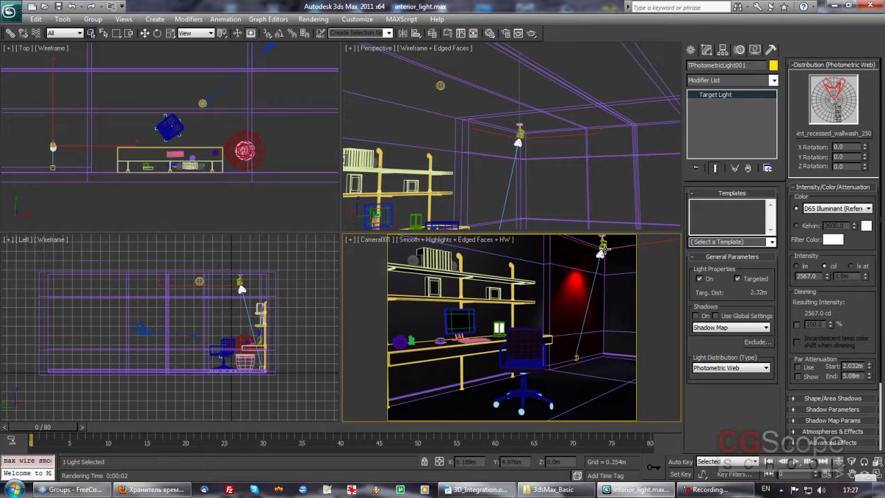
{"action": "left_click", "coordinate": [354, 242]}
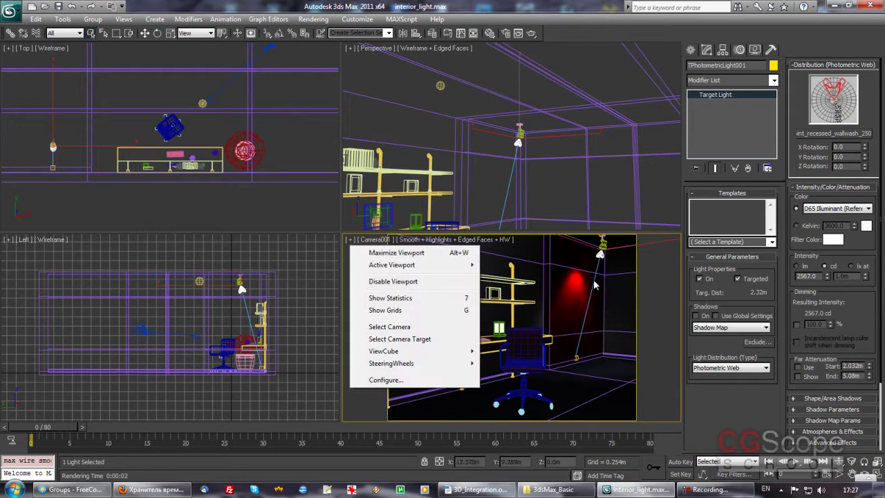
{"action": "left_click", "coordinate": [562, 280]}
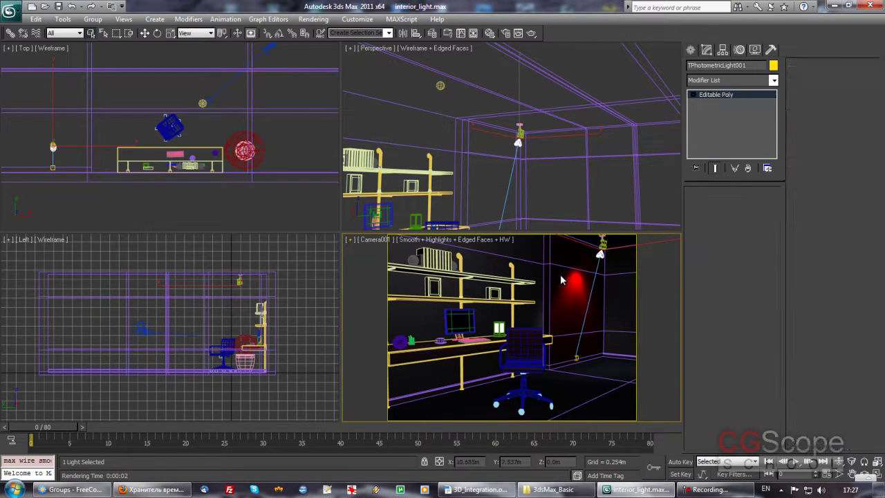
{"action": "left_click", "coordinate": [600, 253]}
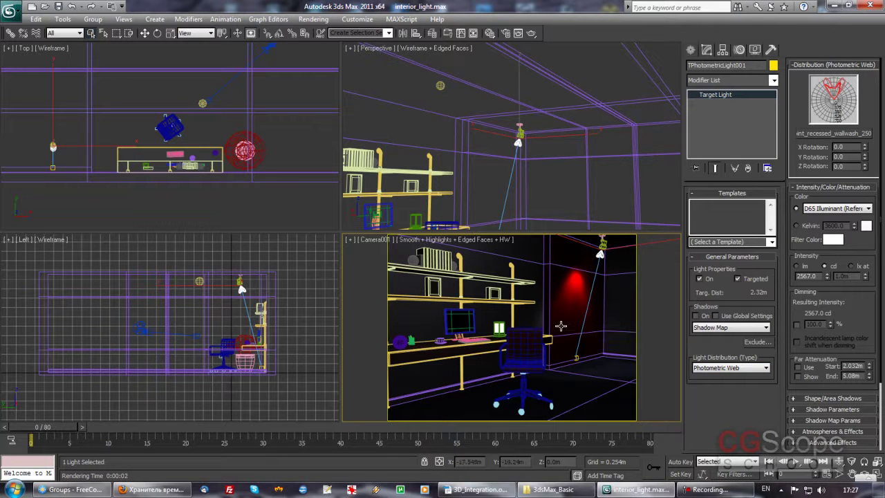
Select the free PhotometricLight001, switch it off, and test-render the Camera001 view.
{"action": "left_click", "coordinate": [440, 84]}
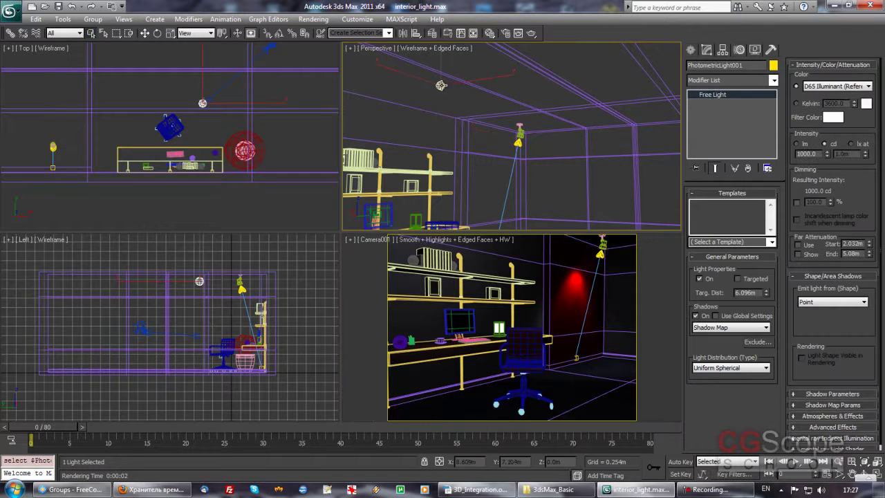
{"action": "left_click", "coordinate": [699, 279]}
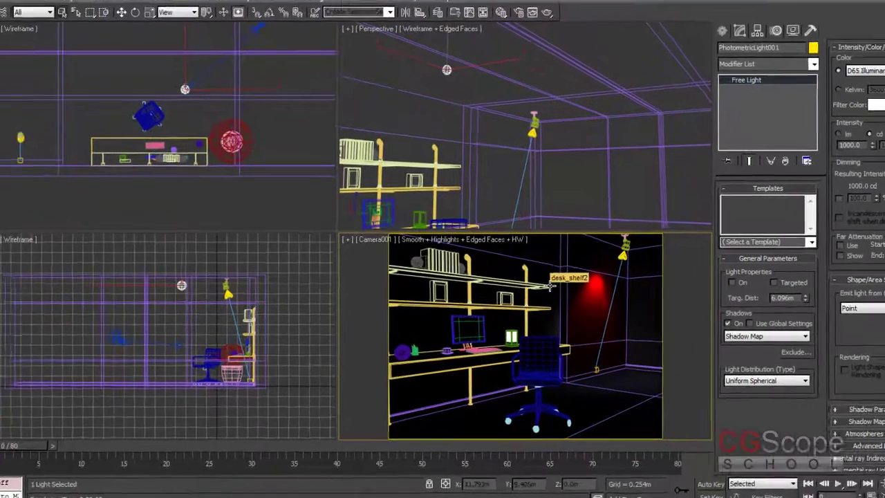
{"action": "key", "text": "shift+q"}
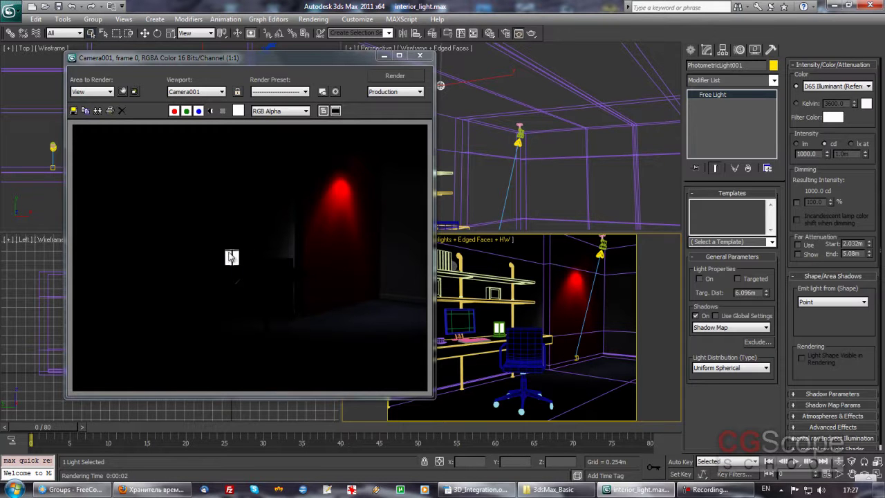
{"action": "left_click", "coordinate": [419, 58]}
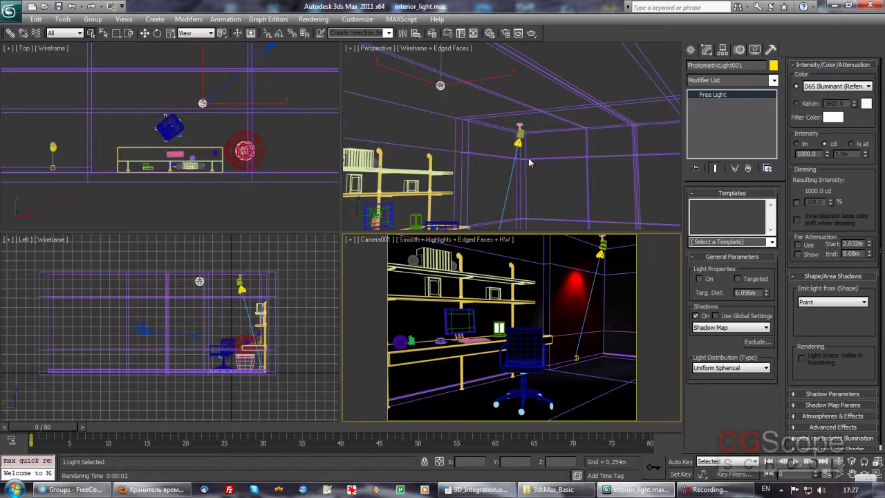
Switch the free photometric light on and orbit the Perspective view around the room.
{"action": "left_click", "coordinate": [442, 91]}
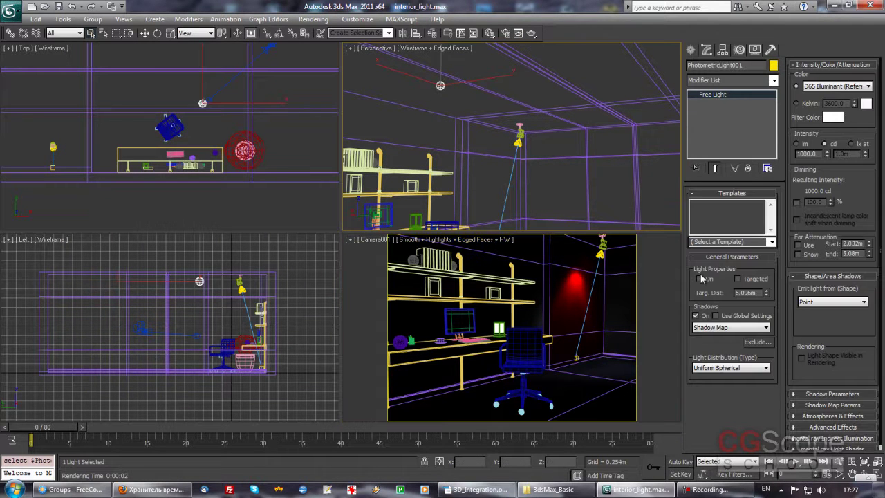
{"action": "left_click", "coordinate": [701, 279]}
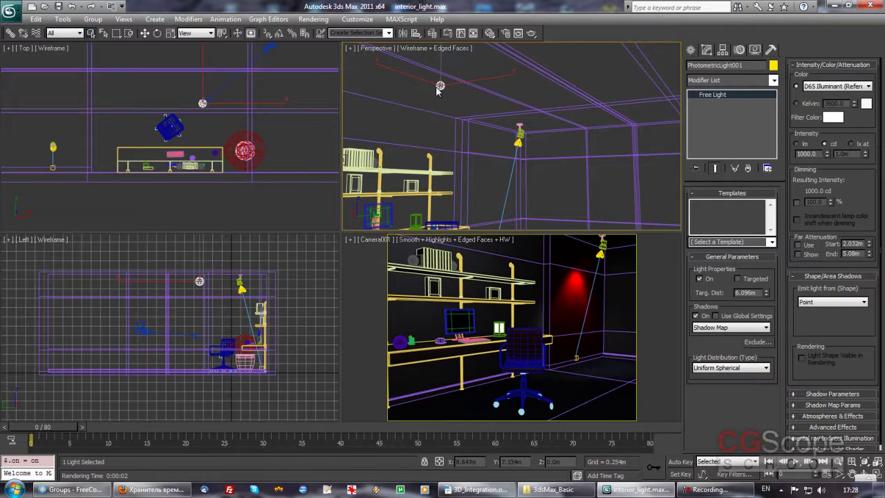
{"action": "middle_click_drag", "start_coordinate": [437, 91], "coordinate": [502, 109], "text": "alt"}
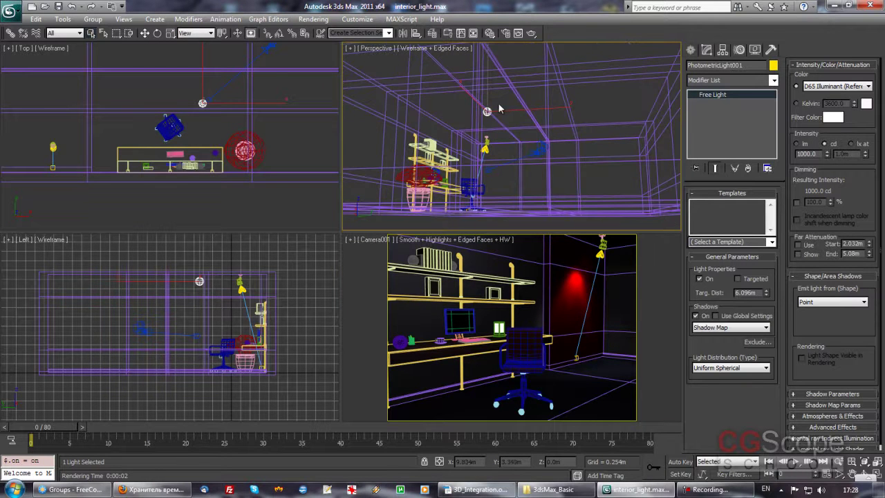
{"action": "mouse_move", "coordinate": [496, 144]}
{"action": "middle_mouse_down", "text": "alt"}
{"action": "mouse_move", "coordinate": [508, 161]}
{"action": "mouse_move", "coordinate": [489, 159]}
{"action": "mouse_move", "coordinate": [517, 124]}
{"action": "middle_mouse_up", "text": "alt"}
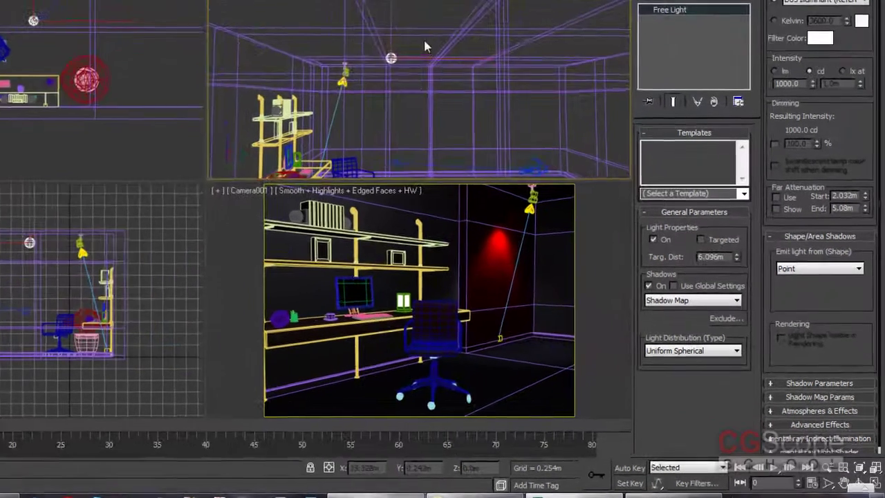
{"action": "mouse_move", "coordinate": [425, 43]}
{"action": "middle_mouse_down", "text": "alt"}
{"action": "mouse_move", "coordinate": [421, 106]}
{"action": "mouse_move", "coordinate": [382, 56]}
{"action": "middle_mouse_up", "text": "alt"}
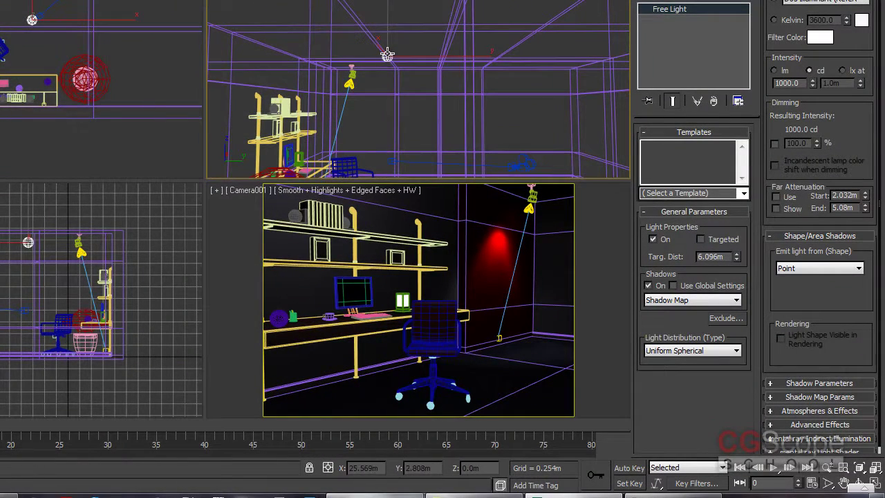
Activate Camera001, test-render the lit office, then close the rendered frame window.
{"action": "right_click", "coordinate": [464, 245]}
{"action": "right_click", "coordinate": [424, 64]}
{"action": "mouse_move", "coordinate": [425, 64]}
{"action": "middle_mouse_down", "text": "alt"}
{"action": "mouse_move", "coordinate": [406, 72]}
{"action": "mouse_move", "coordinate": [387, 34]}
{"action": "middle_mouse_up", "text": "alt"}
{"action": "mouse_move", "coordinate": [413, 74]}
{"action": "middle_mouse_down", "text": "alt"}
{"action": "mouse_move", "coordinate": [387, 82]}
{"action": "mouse_move", "coordinate": [393, 18]}
{"action": "middle_mouse_up", "text": "alt"}
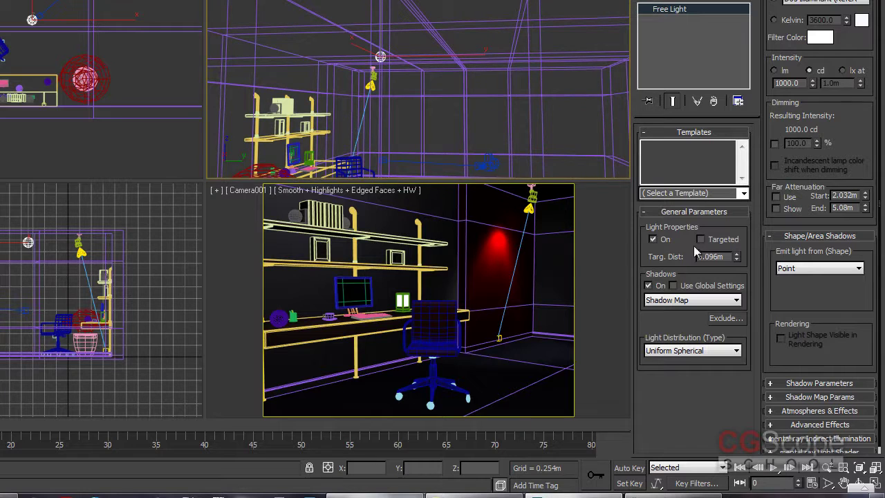
{"action": "right_click", "coordinate": [409, 277]}
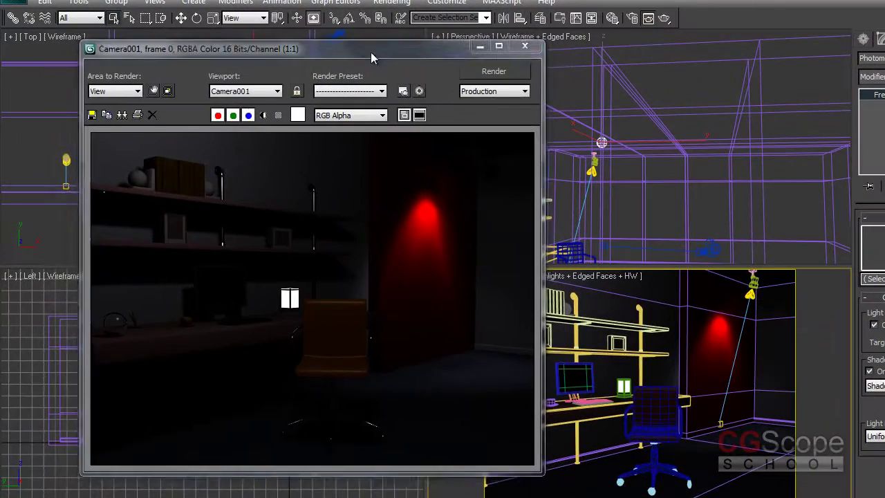
{"action": "left_click_drag", "start_coordinate": [371, 52], "coordinate": [360, 56]}
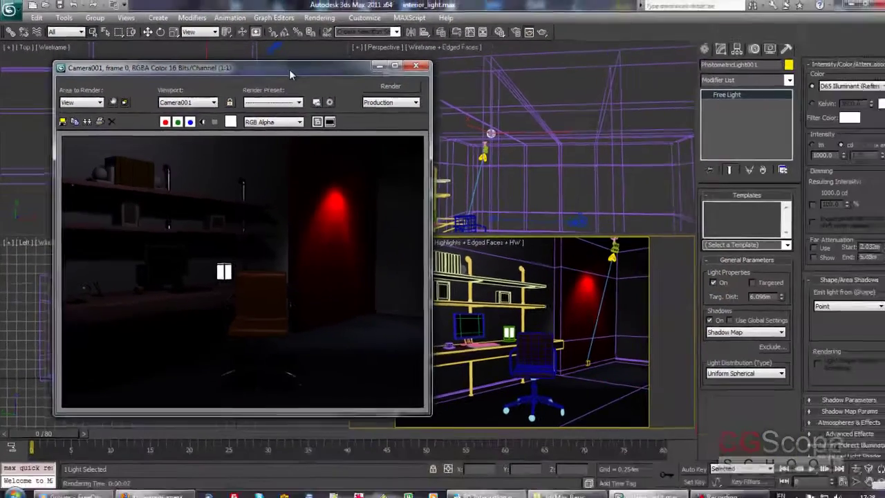
{"action": "left_click_drag", "start_coordinate": [358, 55], "coordinate": [290, 74]}
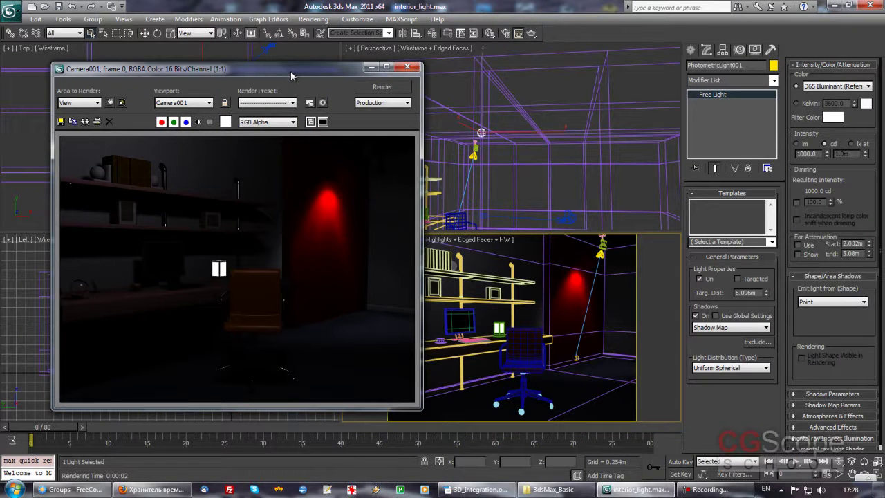
{"action": "left_click", "coordinate": [407, 67]}
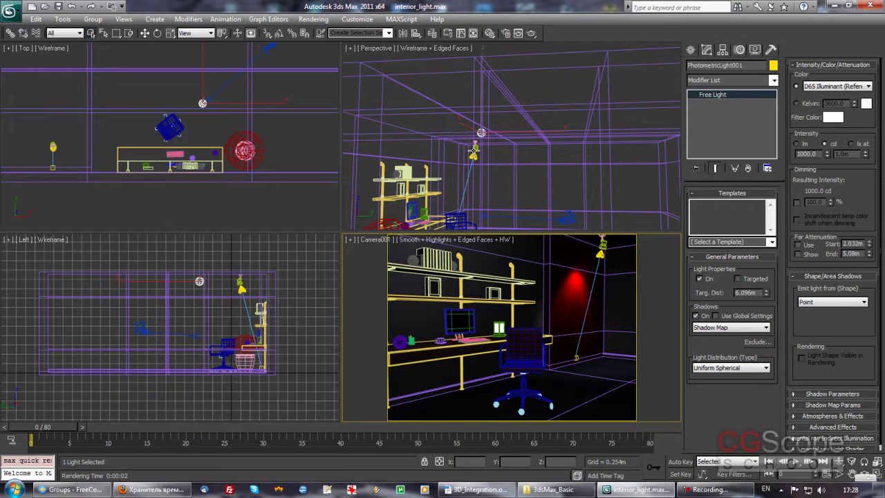
Orbit the Perspective view toward the ceiling, then render the Camera001 view.
{"action": "mouse_move", "coordinate": [511, 165]}
{"action": "middle_mouse_down", "text": "alt"}
{"action": "mouse_move", "coordinate": [452, 179]}
{"action": "mouse_move", "coordinate": [477, 169]}
{"action": "middle_mouse_up", "text": "alt"}
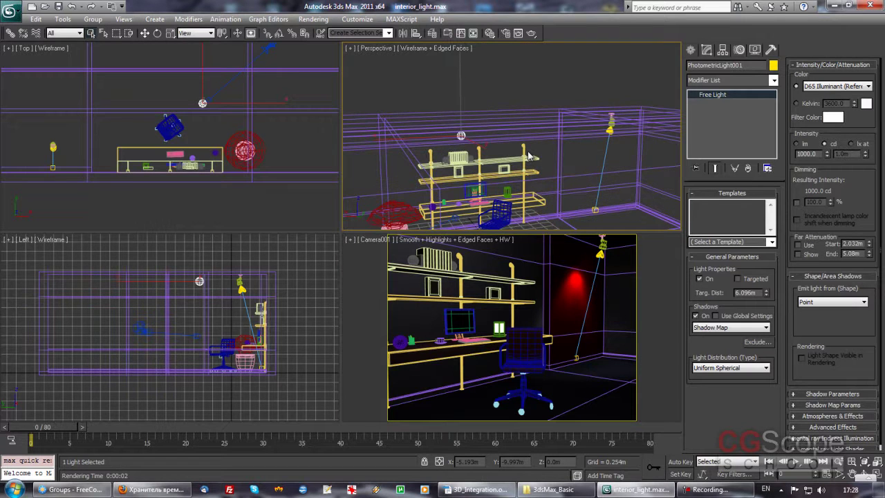
{"action": "middle_click_drag", "start_coordinate": [529, 156], "coordinate": [523, 134], "text": "alt"}
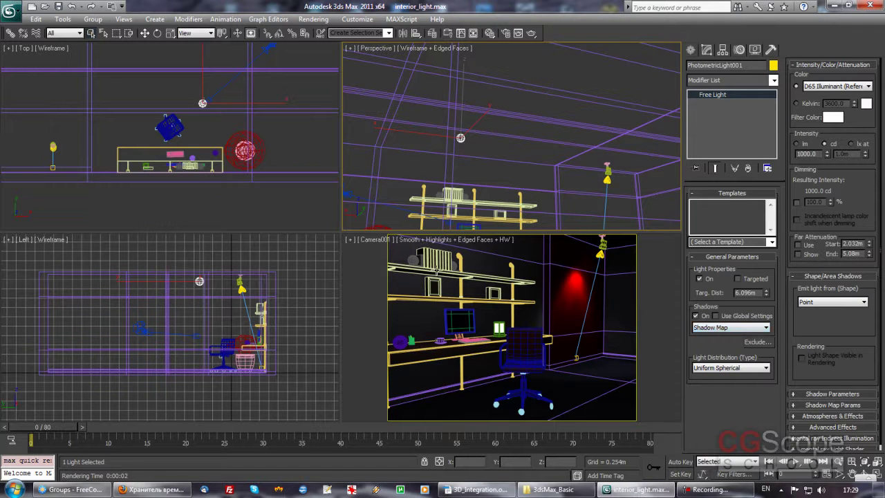
{"action": "right_click", "coordinate": [504, 280]}
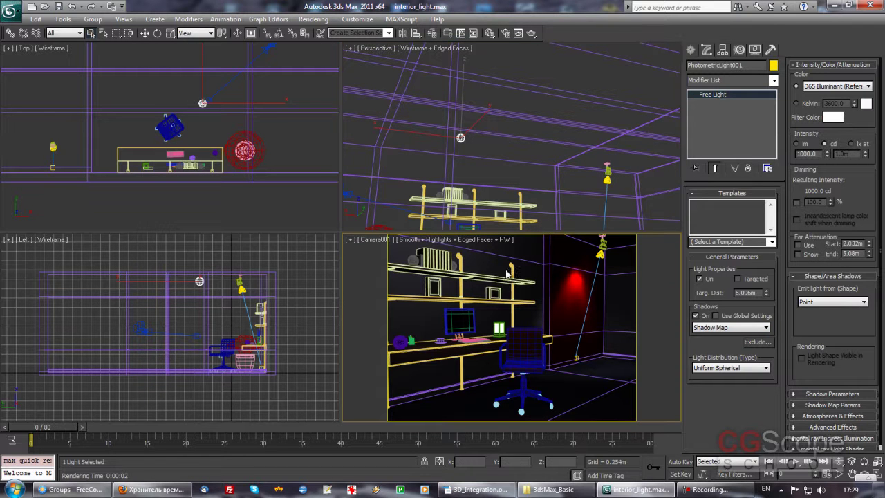
{"action": "left_click", "coordinate": [532, 34]}
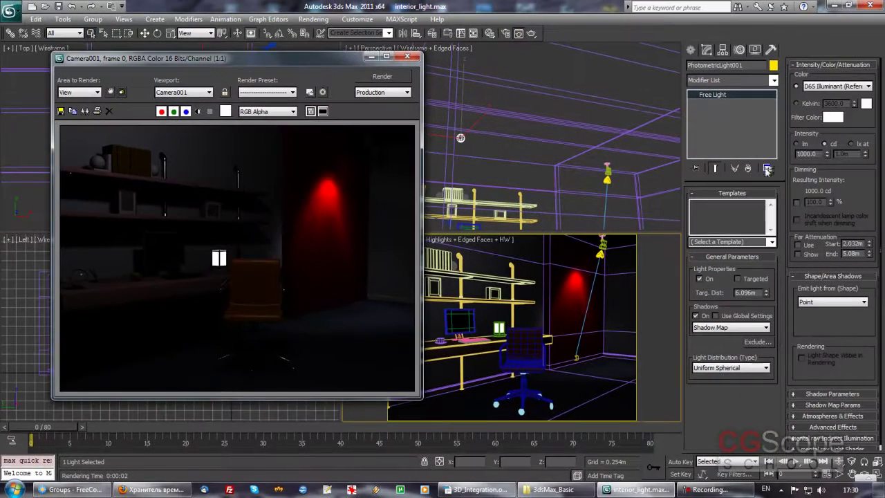
Raise the free light's intensity to 5000 cd and re-render the camera view.
{"action": "type", "text": "500"}
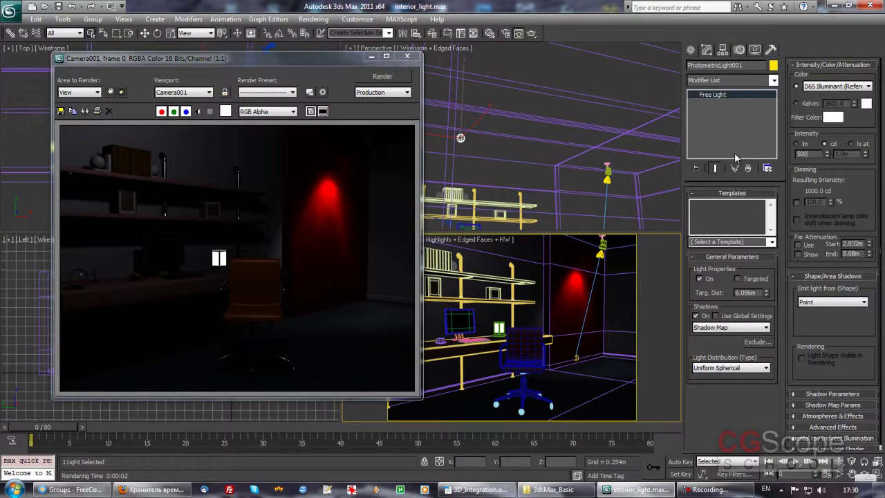
{"action": "type", "text": "0.0"}
{"action": "key", "text": "Return"}
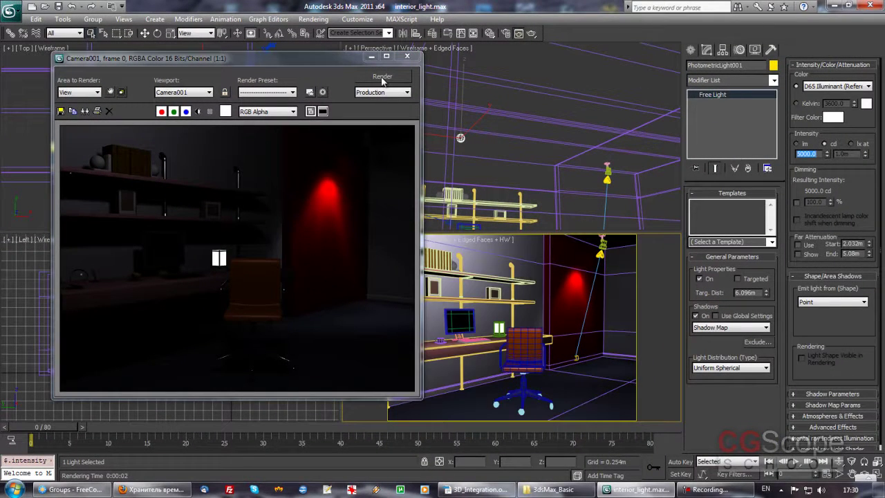
{"action": "left_click", "coordinate": [391, 81]}
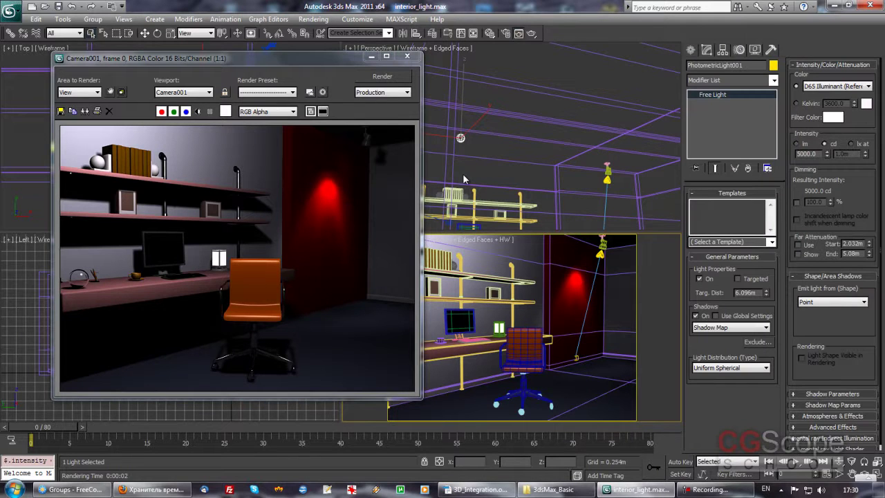
Lower the intensity to 1500 cd, render again, and close the frame window.
{"action": "double_click", "coordinate": [816, 153]}
{"action": "type", "text": "1500"}
{"action": "key", "text": "Return"}
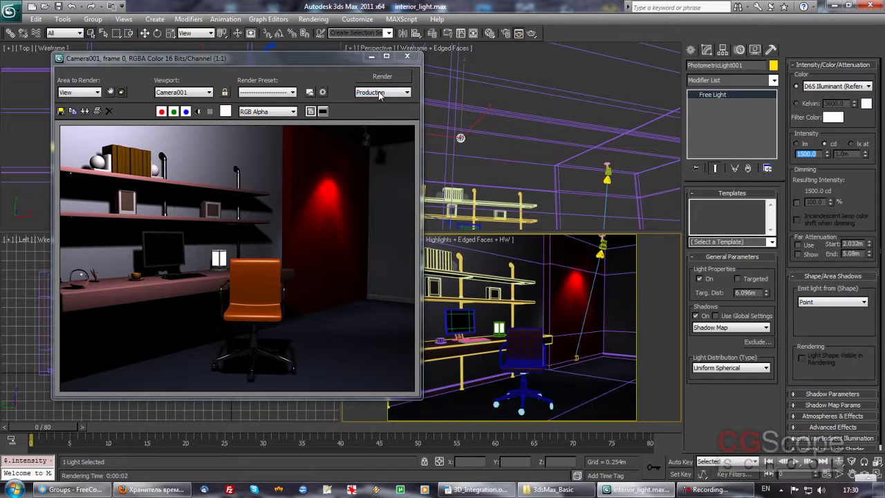
{"action": "left_click", "coordinate": [381, 77]}
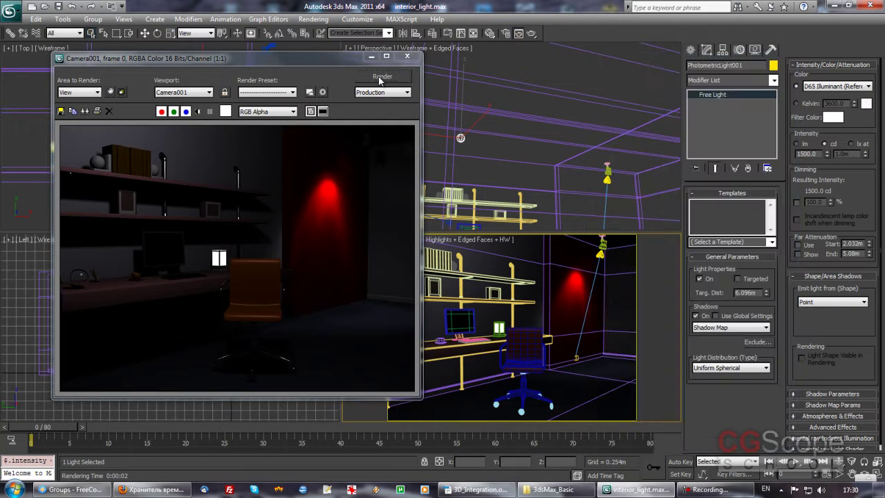
{"action": "left_click", "coordinate": [409, 57]}
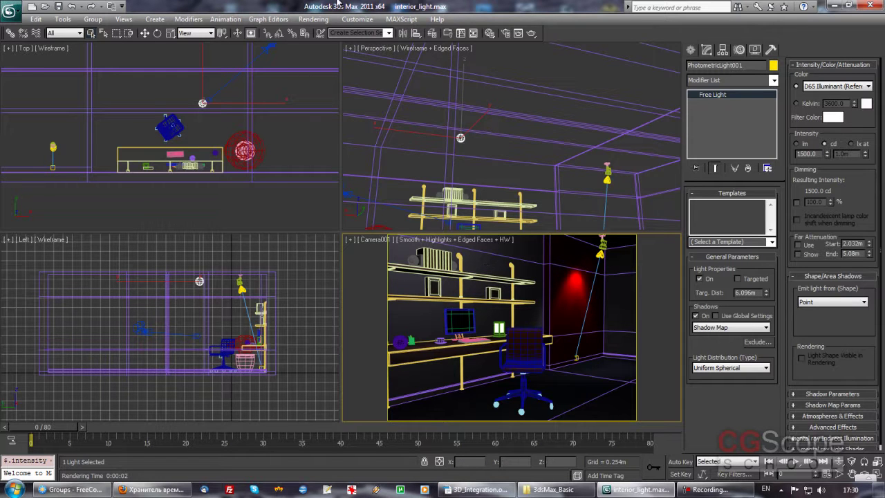
Open the Rendering menu.
{"action": "left_click", "coordinate": [319, 21]}
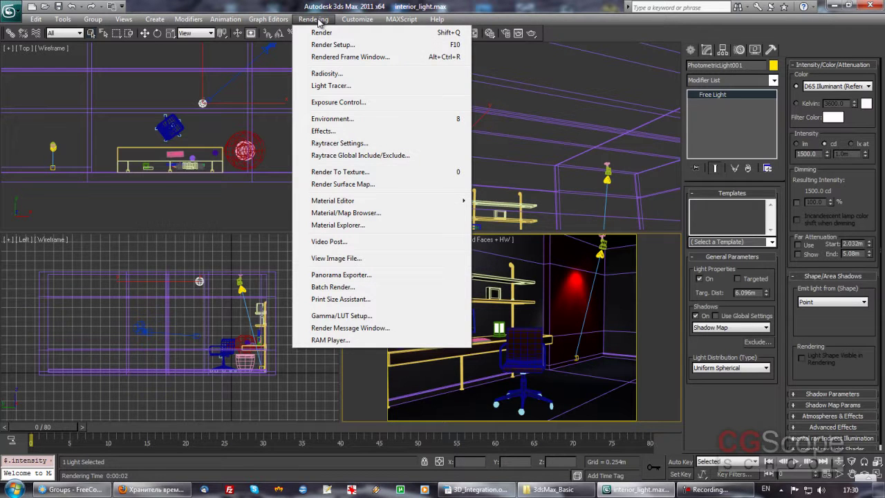
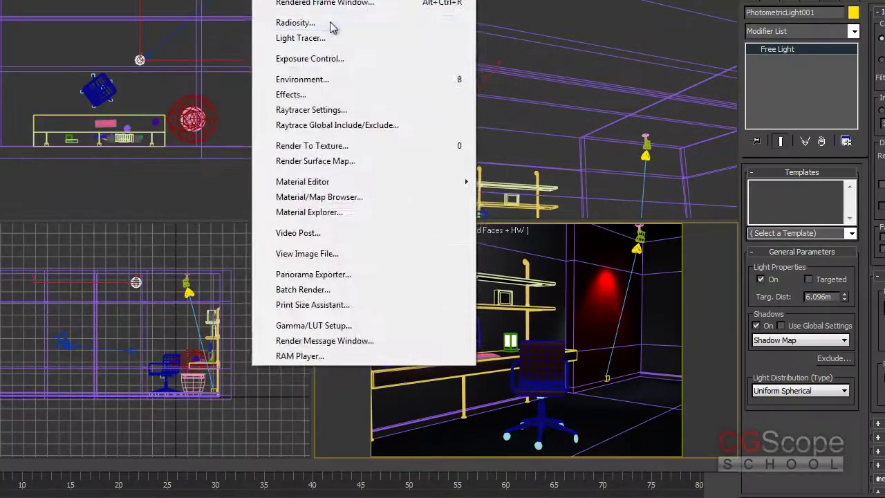
Assign Radiosity as advanced lighting, accept its recommended exposure control, and move Render Setup aside.
{"action": "left_click", "coordinate": [353, 74]}
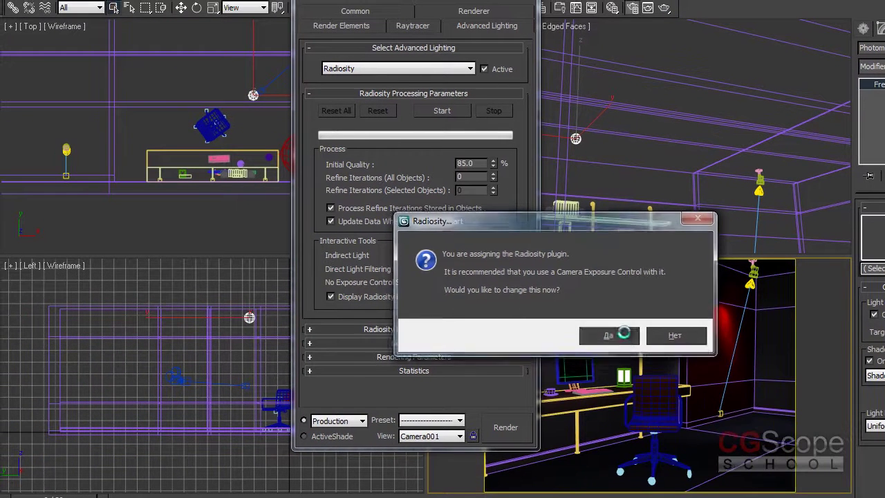
{"action": "left_click", "coordinate": [534, 309]}
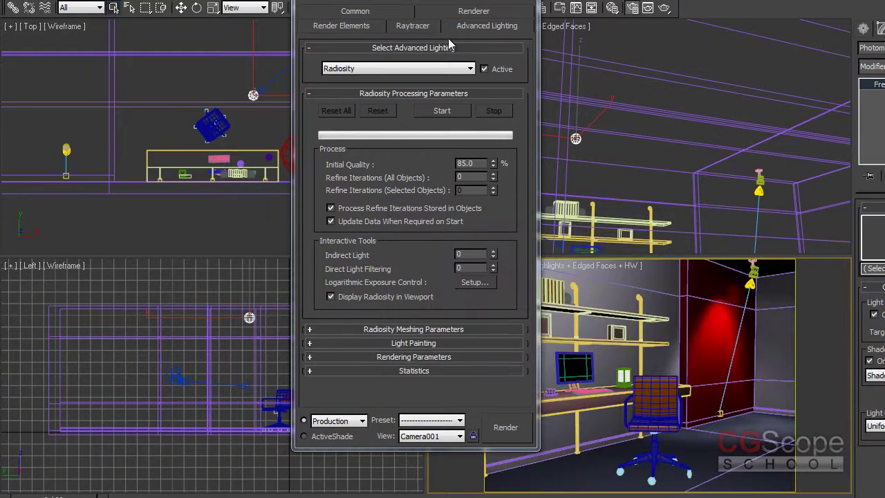
{"action": "left_click_drag", "start_coordinate": [443, 3], "coordinate": [343, 2]}
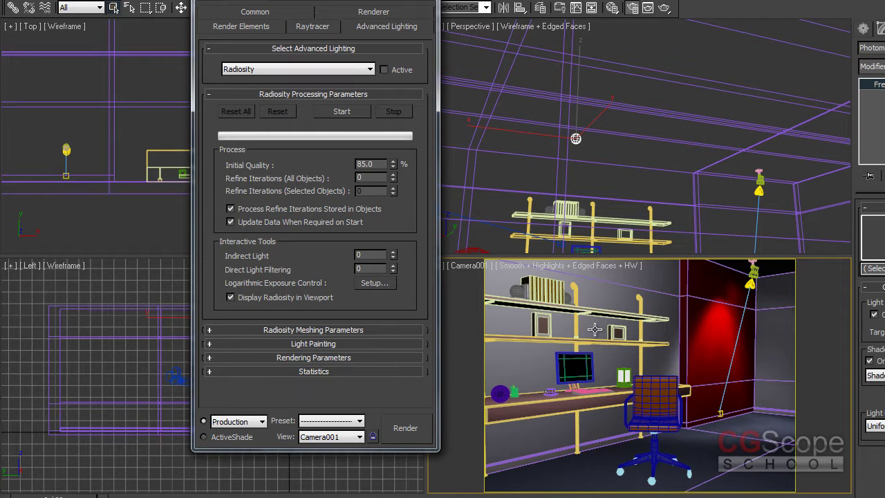
Render the Camera001 view, review and close the rendered frame, then reposition Render Setup.
{"action": "left_click", "coordinate": [663, 9]}
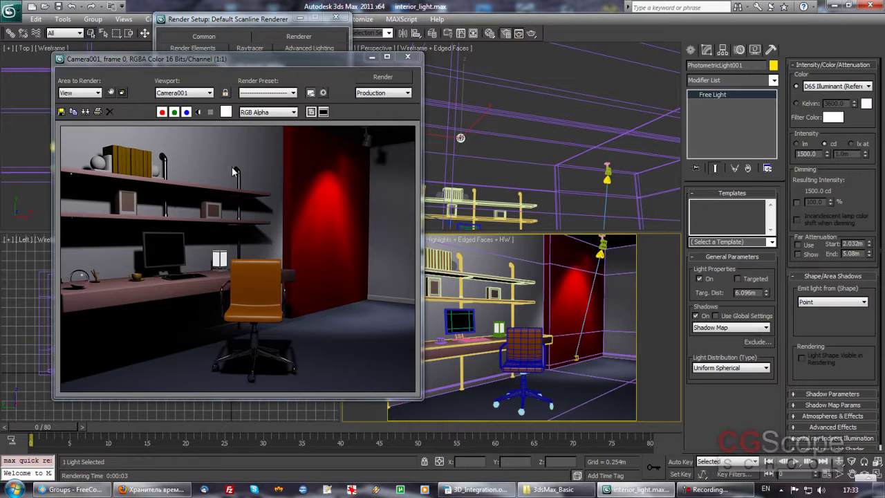
{"action": "left_click_drag", "start_coordinate": [298, 59], "coordinate": [367, 63]}
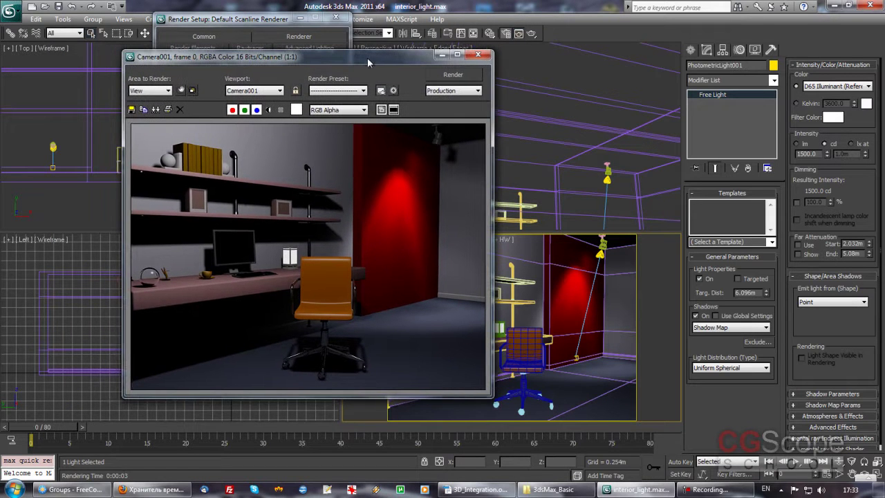
{"action": "left_click", "coordinate": [479, 55]}
{"action": "left_click_drag", "start_coordinate": [273, 21], "coordinate": [295, 33]}
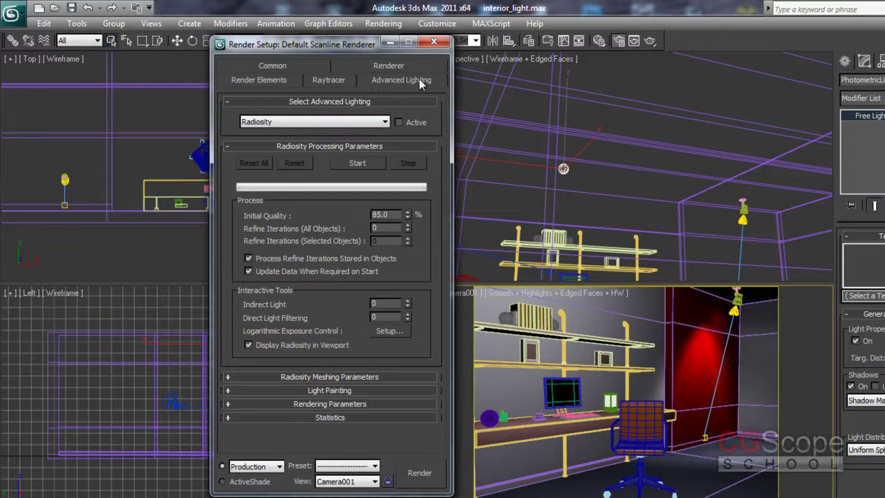
{"action": "left_click", "coordinate": [434, 43]}
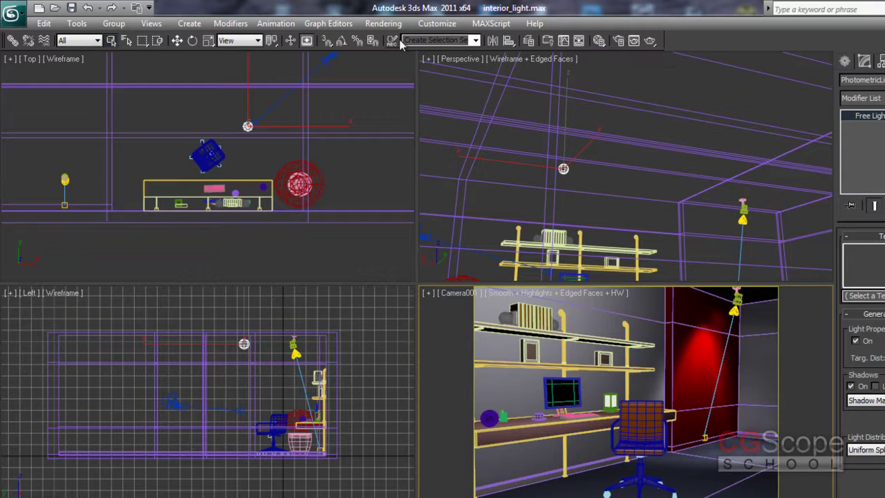
{"action": "left_click", "coordinate": [383, 22]}
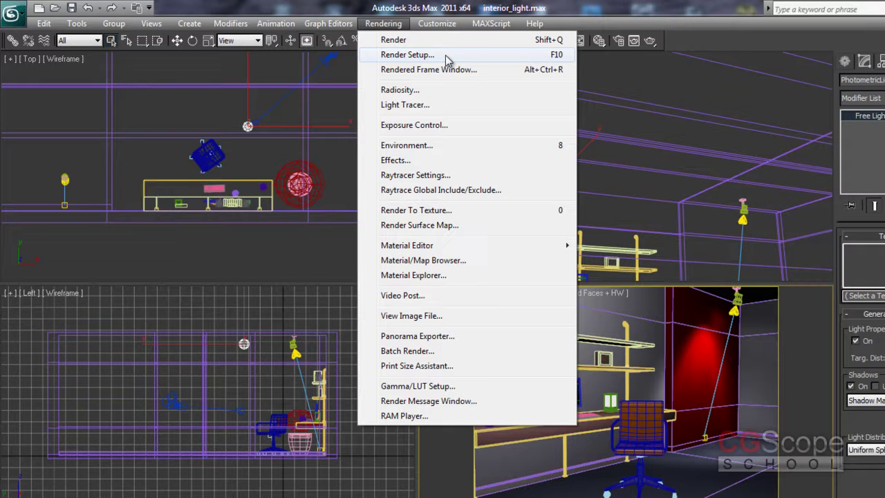
{"action": "left_click", "coordinate": [446, 55]}
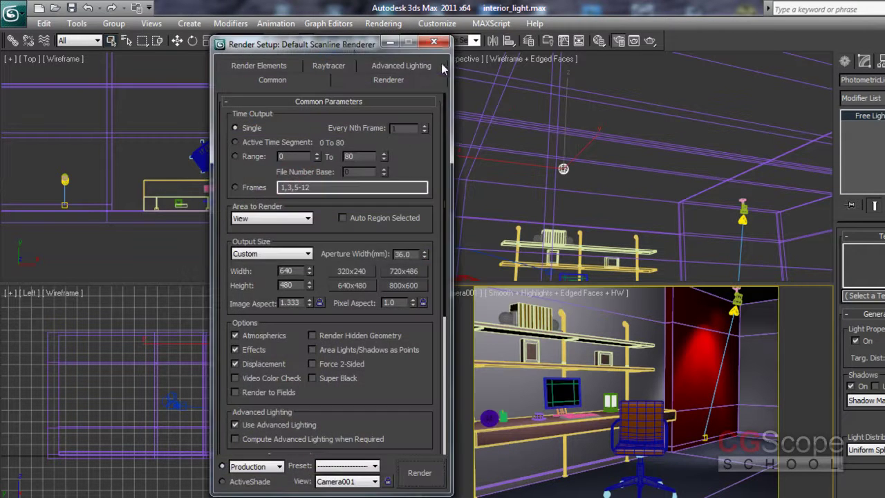
{"action": "left_click_drag", "start_coordinate": [329, 47], "coordinate": [354, 48]}
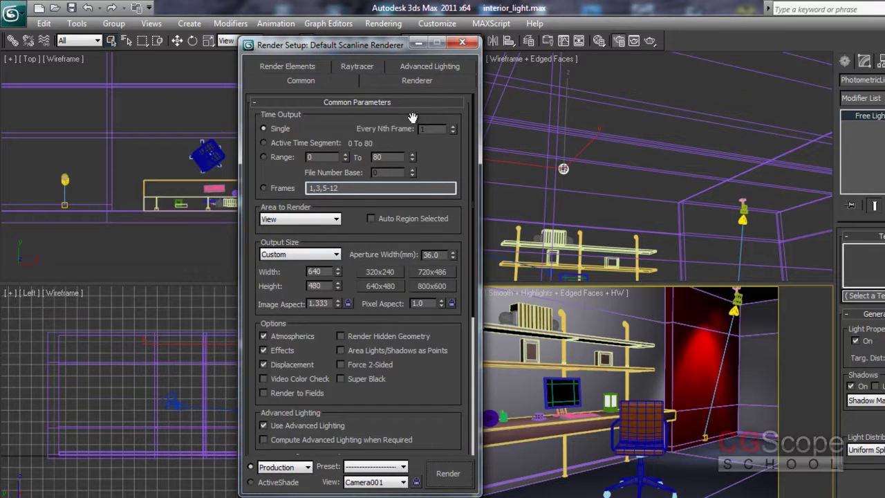
{"action": "left_click", "coordinate": [428, 67]}
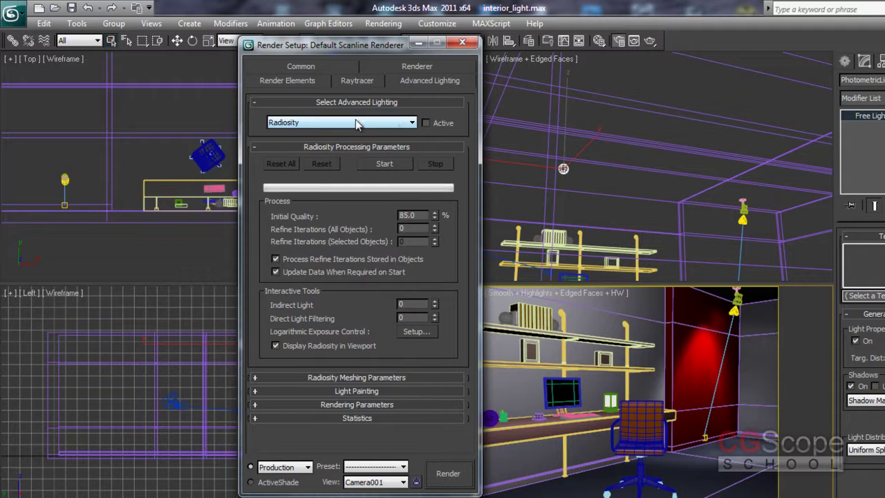
Switch advanced lighting to <no lighting plug-in>, discard the solution, then reassign Radiosity as active.
{"action": "left_click", "coordinate": [357, 123]}
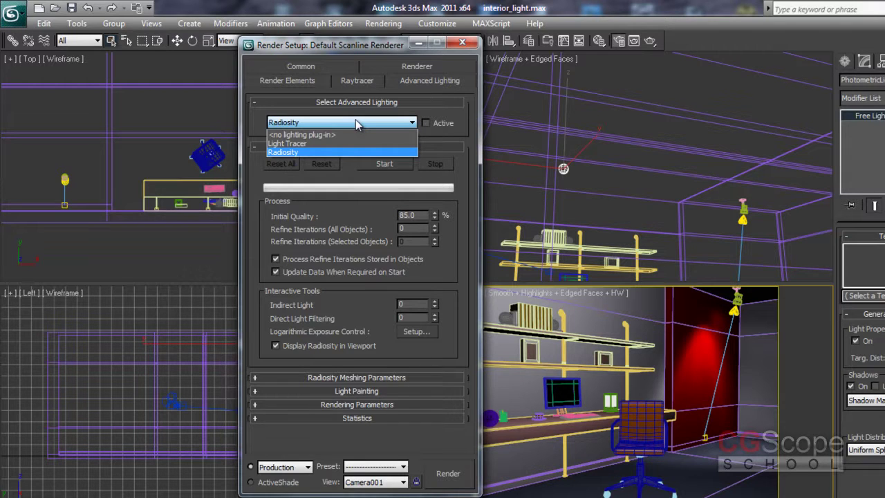
{"action": "left_click", "coordinate": [316, 134]}
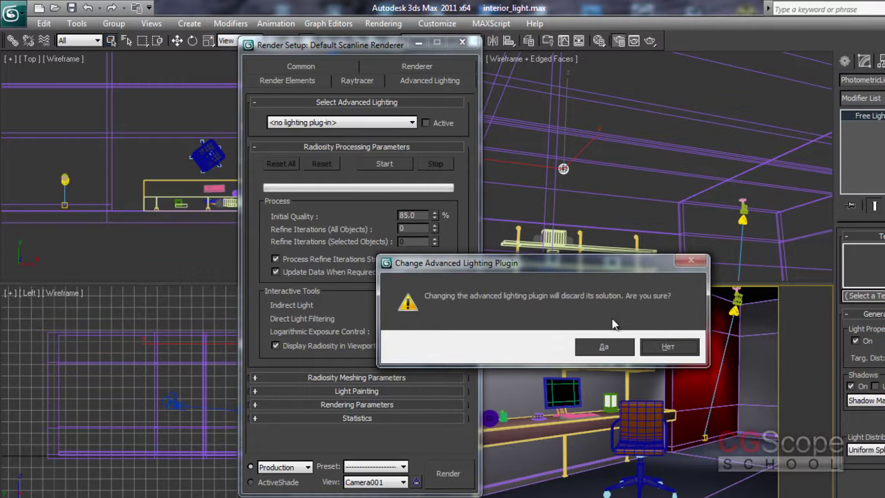
{"action": "left_click", "coordinate": [611, 347]}
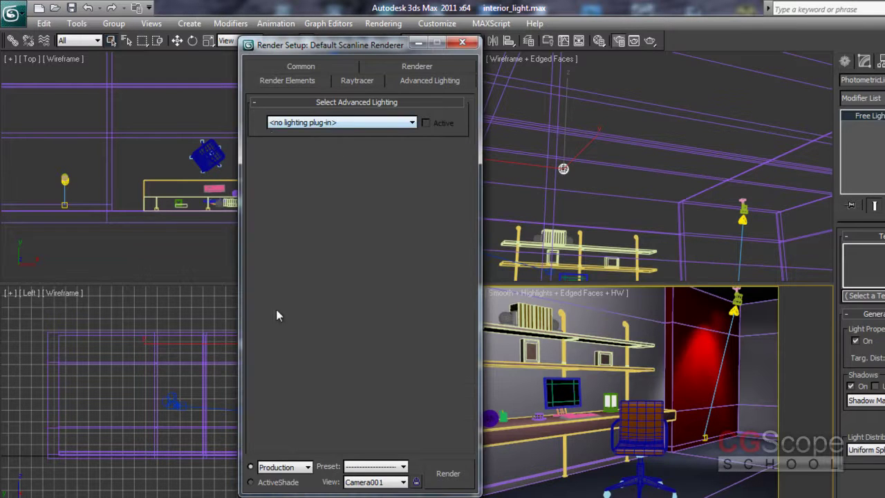
{"action": "left_click", "coordinate": [343, 123]}
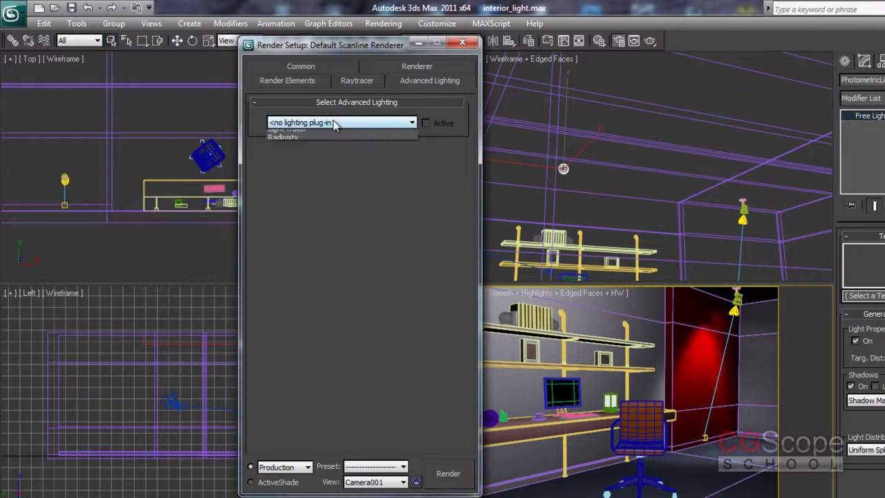
{"action": "left_click", "coordinate": [295, 153]}
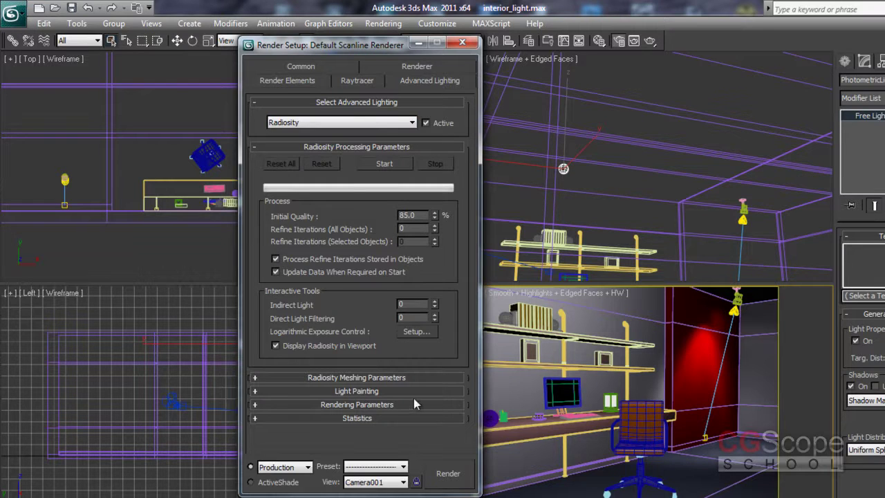
{"action": "left_click_drag", "start_coordinate": [367, 44], "coordinate": [354, 44]}
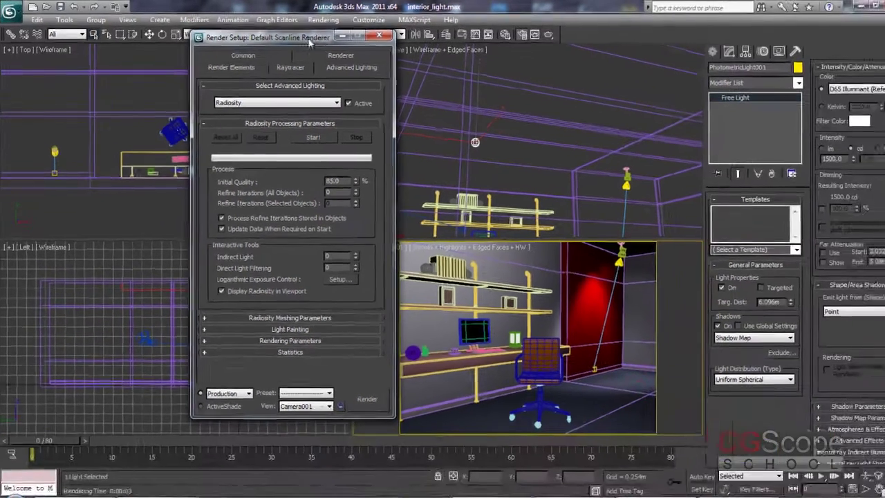
{"action": "left_click_drag", "start_coordinate": [309, 43], "coordinate": [232, 41]}
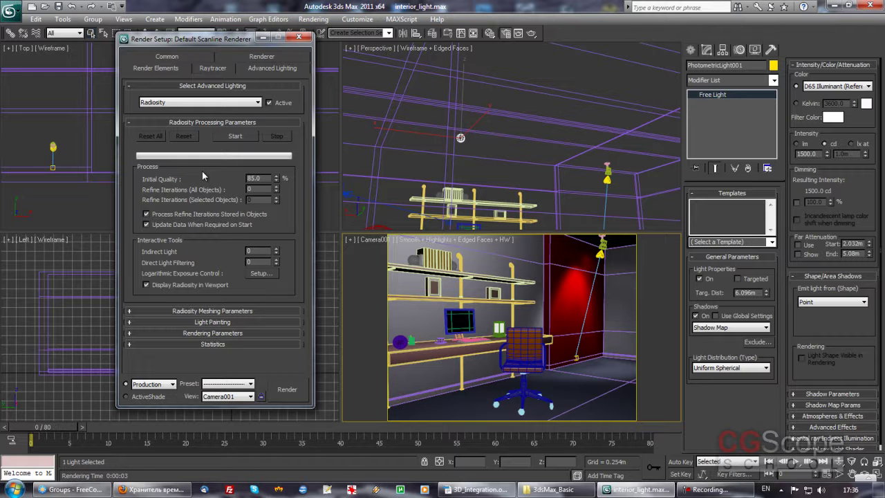
Set radiosity Initial Quality to 50% and start the calculation, moving the Missing Bitmap warning aside.
{"action": "double_click", "coordinate": [258, 177]}
{"action": "type", "text": "50"}
{"action": "key", "text": "Return"}
{"action": "left_click", "coordinate": [204, 171]}
{"action": "left_click", "coordinate": [249, 137]}
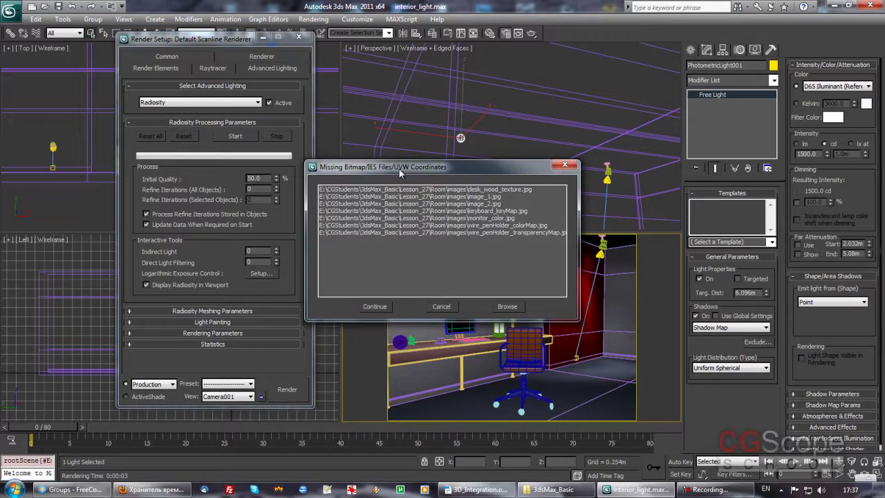
{"action": "left_click_drag", "start_coordinate": [399, 168], "coordinate": [423, 165]}
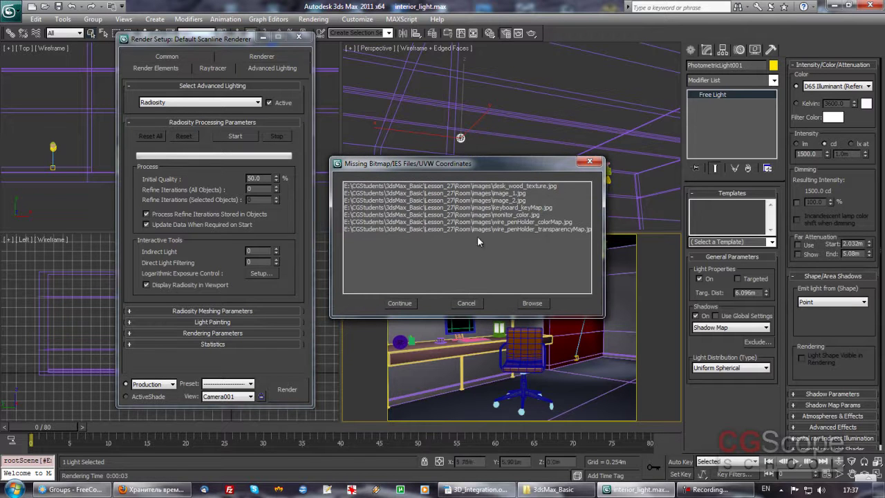
Continue past the missing textures and let the 50% radiosity solution finish computing.
{"action": "left_click", "coordinate": [397, 304]}
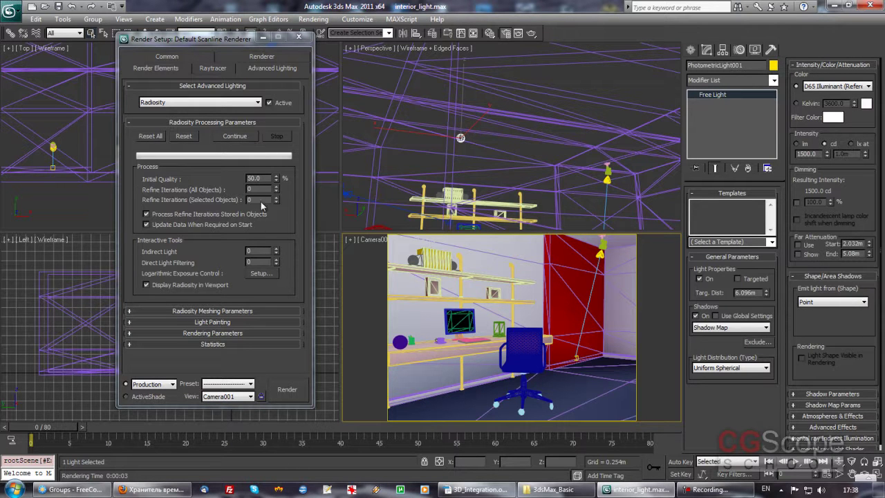
{"action": "left_click", "coordinate": [190, 139]}
Maximize the Perspective viewport and pan and orbit toward the chair and desk.
{"action": "middle_click", "coordinate": [498, 144]}
{"action": "middle_click_drag", "start_coordinate": [511, 163], "coordinate": [512, 190]}
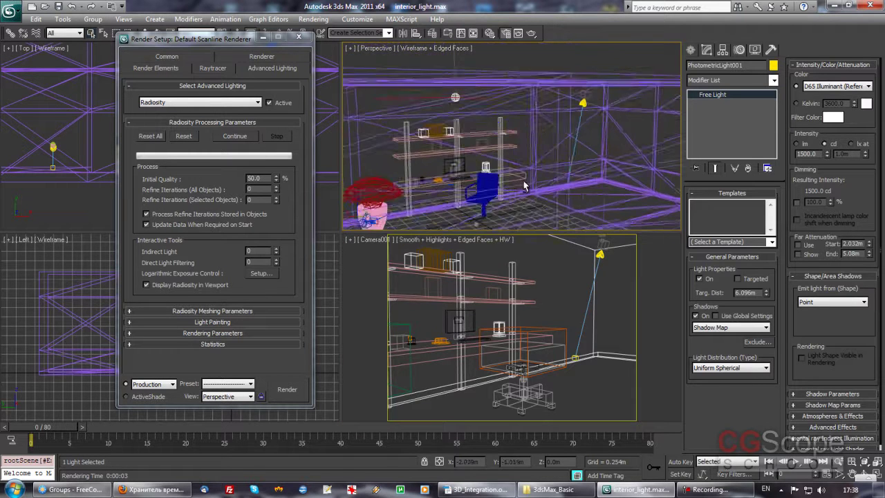
{"action": "key", "text": "alt+w"}
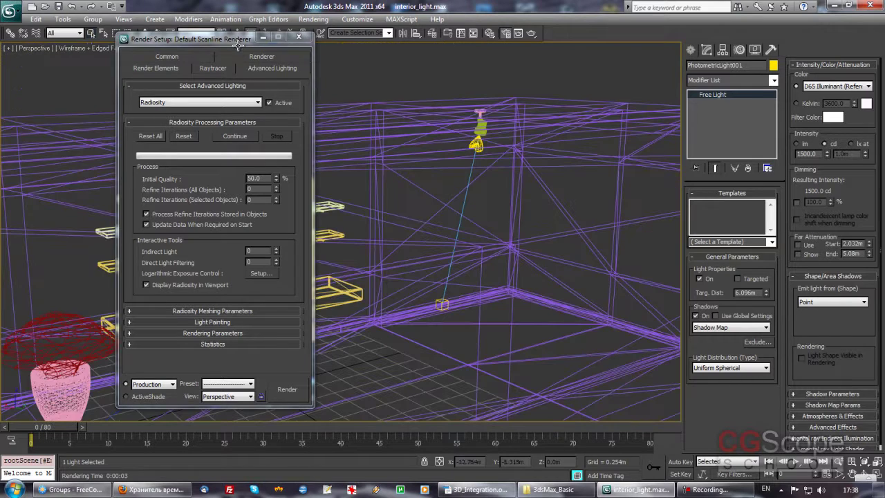
{"action": "left_click_drag", "start_coordinate": [238, 42], "coordinate": [146, 41]}
{"action": "mouse_move", "coordinate": [415, 216]}
{"action": "middle_mouse_down"}
{"action": "mouse_move", "coordinate": [528, 184]}
{"action": "mouse_move", "coordinate": [500, 188]}
{"action": "mouse_move", "coordinate": [518, 202]}
{"action": "mouse_move", "coordinate": [461, 195]}
{"action": "mouse_move", "coordinate": [513, 193]}
{"action": "mouse_move", "coordinate": [470, 182]}
{"action": "middle_mouse_up"}
{"action": "scroll", "coordinate": [492, 192], "scroll_direction": "up", "scroll_amount": 5}
{"action": "scroll", "coordinate": [489, 190], "scroll_direction": "down", "scroll_amount": 5}
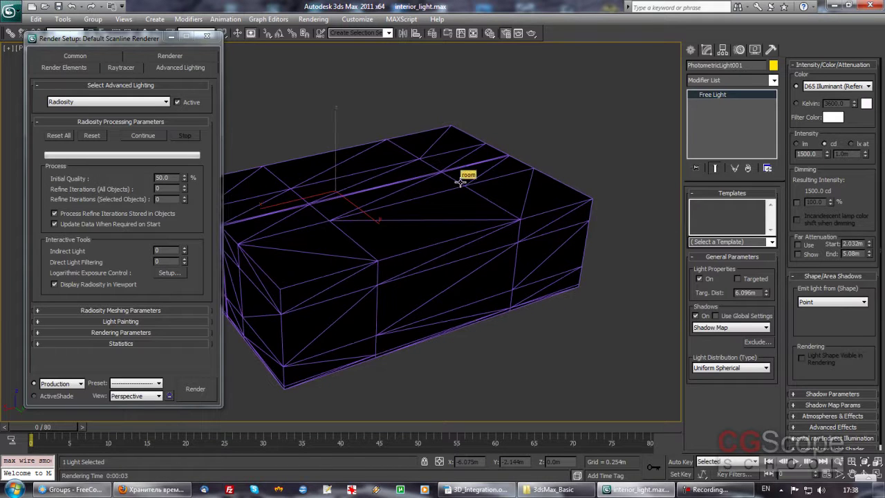
{"action": "scroll", "coordinate": [459, 181], "scroll_direction": "up", "scroll_amount": 5}
{"action": "mouse_move", "coordinate": [434, 206]}
{"action": "middle_mouse_down", "text": "alt"}
{"action": "mouse_move", "coordinate": [468, 191]}
{"action": "mouse_move", "coordinate": [490, 196]}
{"action": "mouse_move", "coordinate": [424, 198]}
{"action": "mouse_move", "coordinate": [383, 222]}
{"action": "middle_mouse_up", "text": "alt"}
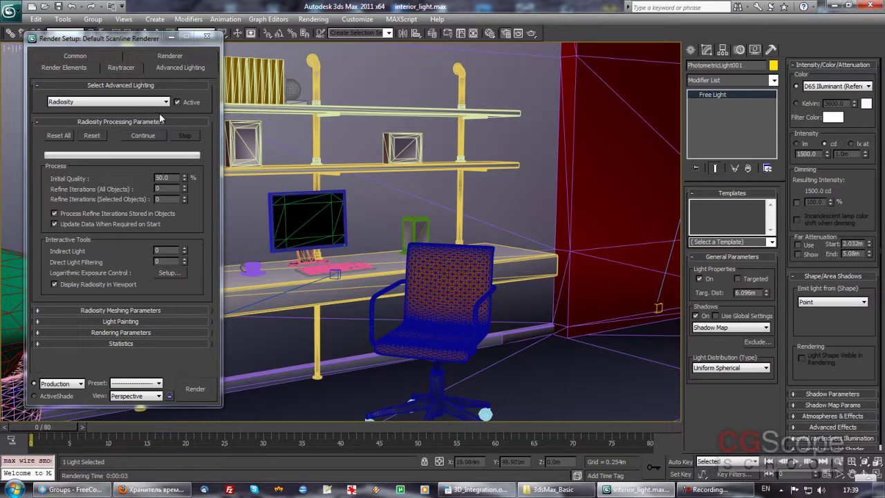
Toggle radiosity Active, then zoom toward the red wall corner and its hanging light.
{"action": "left_click", "coordinate": [191, 102]}
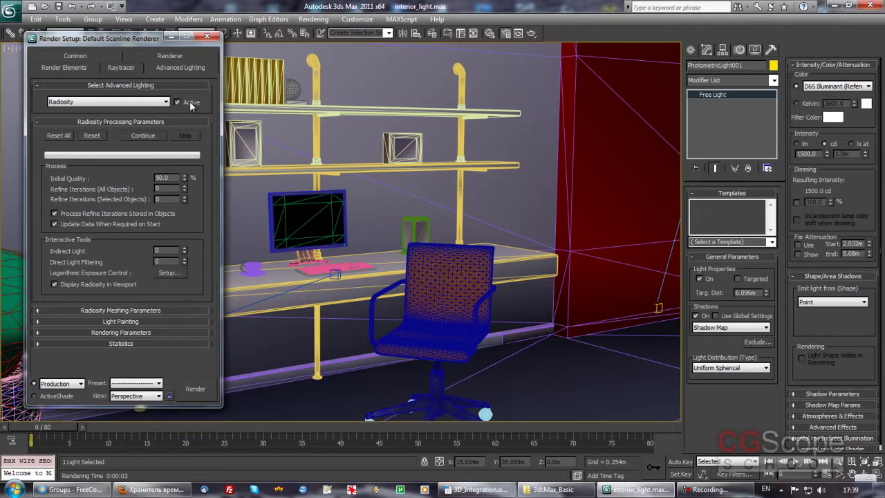
{"action": "middle_click", "coordinate": [483, 192]}
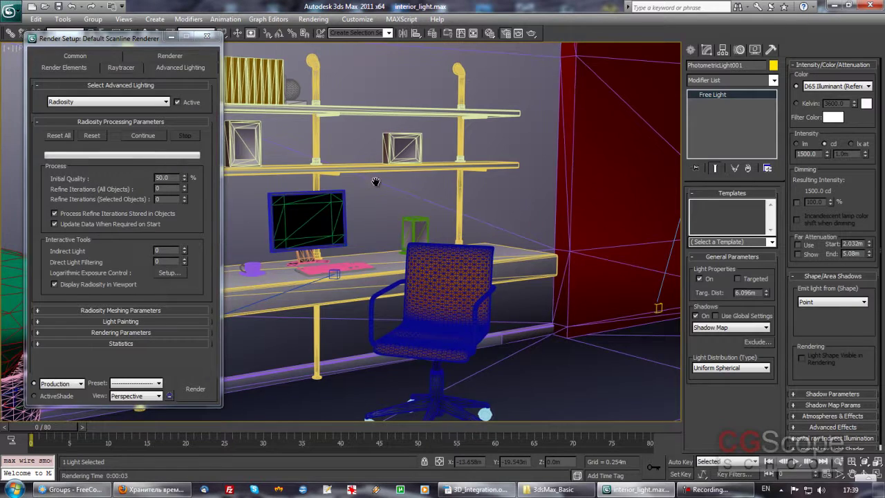
{"action": "scroll", "coordinate": [401, 190], "scroll_direction": "up", "scroll_amount": 2}
{"action": "scroll", "coordinate": [399, 190], "scroll_direction": "up", "scroll_amount": 1}
{"action": "scroll", "coordinate": [408, 191], "scroll_direction": "up", "scroll_amount": 2}
{"action": "scroll", "coordinate": [415, 197], "scroll_direction": "up", "scroll_amount": 1}
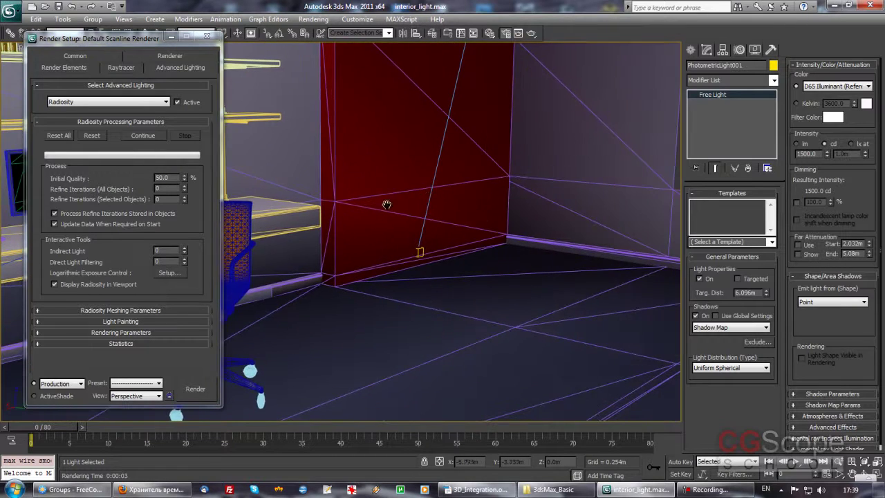
{"action": "scroll", "coordinate": [386, 205], "scroll_direction": "down", "scroll_amount": 3}
{"action": "scroll", "coordinate": [469, 174], "scroll_direction": "down", "scroll_amount": 1}
{"action": "scroll", "coordinate": [493, 237], "scroll_direction": "down", "scroll_amount": 1}
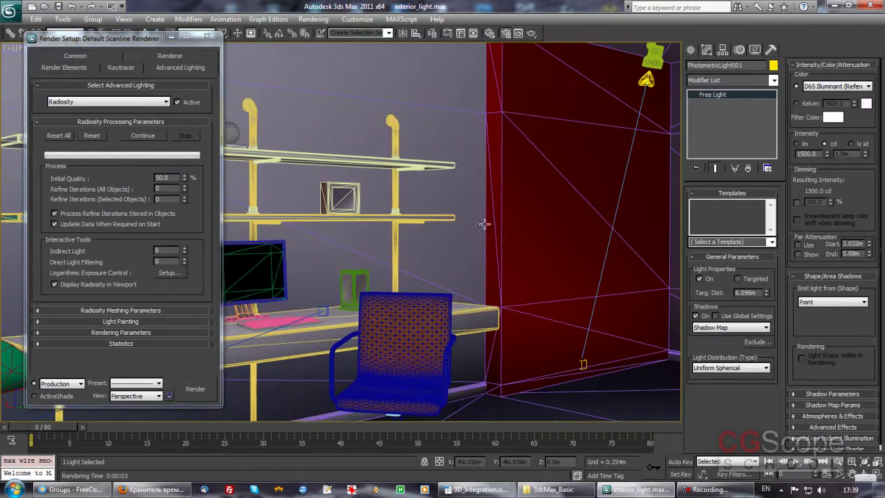
{"action": "scroll", "coordinate": [484, 202], "scroll_direction": "down", "scroll_amount": 1}
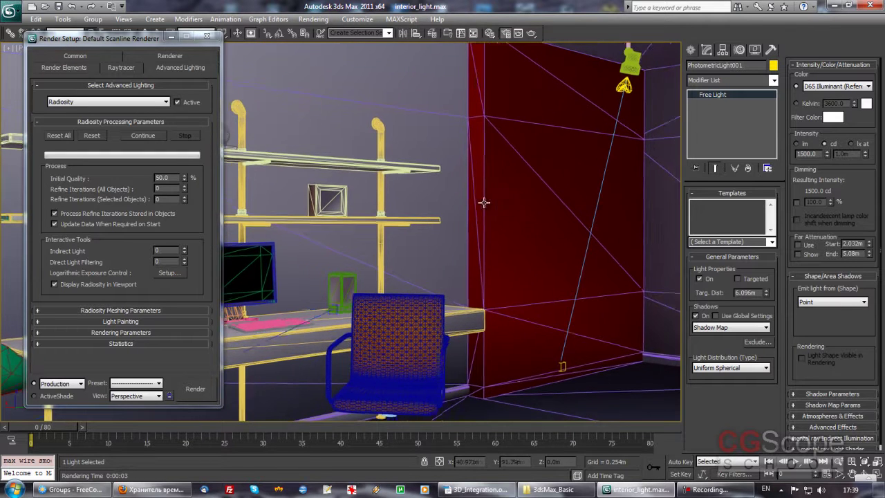
{"action": "scroll", "coordinate": [484, 197], "scroll_direction": "down", "scroll_amount": 1}
{"action": "scroll", "coordinate": [477, 199], "scroll_direction": "down", "scroll_amount": 2}
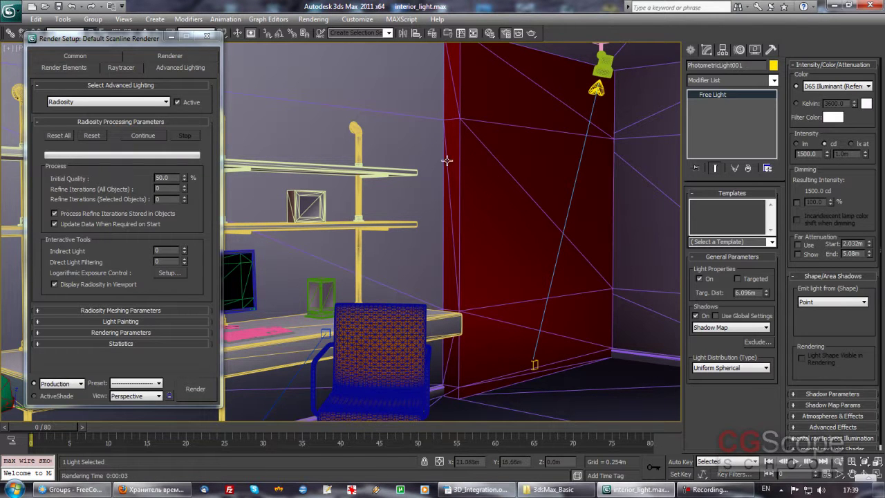
Orbit and pan across the room, zoom to the chair and shelves, then restore four viewports.
{"action": "middle_click_drag", "start_coordinate": [447, 159], "coordinate": [543, 165], "text": "alt"}
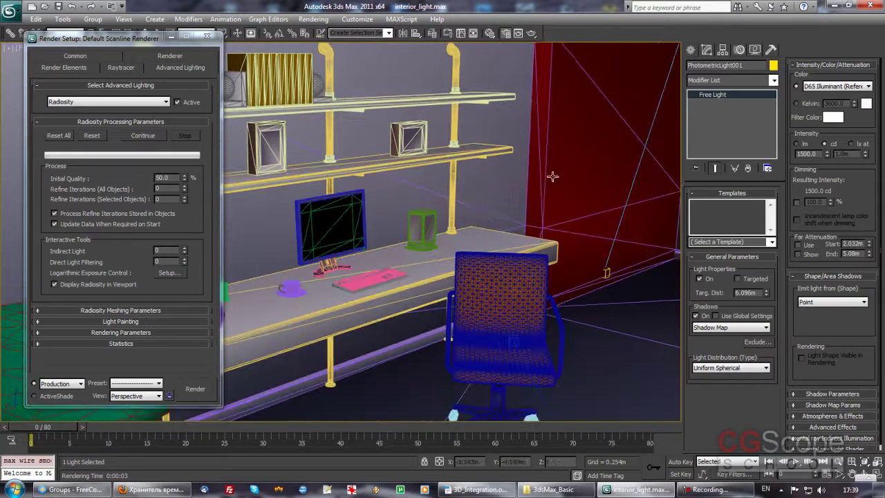
{"action": "middle_click_drag", "start_coordinate": [543, 165], "coordinate": [376, 118], "text": "alt"}
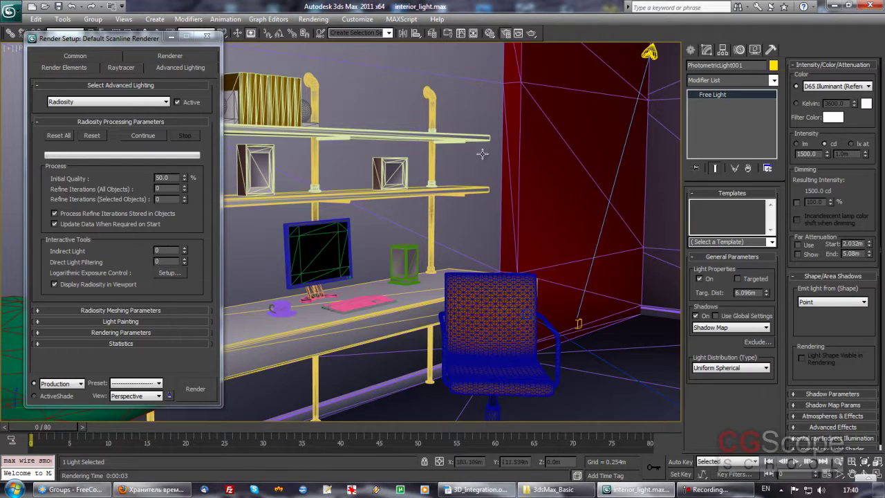
{"action": "mouse_move", "coordinate": [499, 295]}
{"action": "middle_mouse_down"}
{"action": "mouse_move", "coordinate": [431, 234]}
{"action": "mouse_move", "coordinate": [322, 204]}
{"action": "middle_mouse_up"}
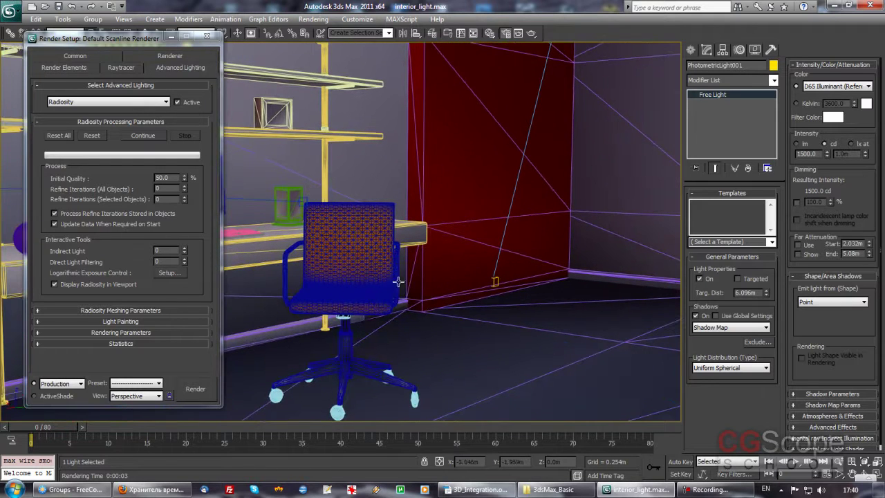
{"action": "key", "text": "shift+z"}
{"action": "key", "text": "shift+z"}
{"action": "key", "text": "shift+z"}
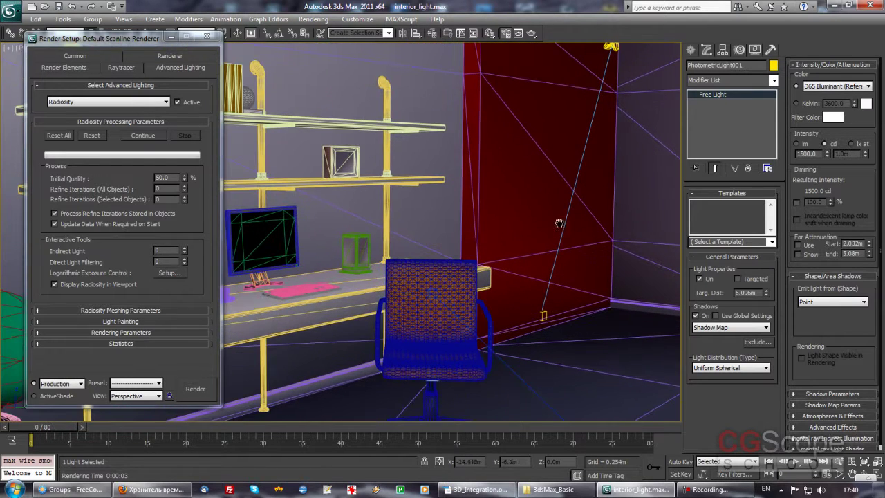
{"action": "key", "text": "alt+w"}
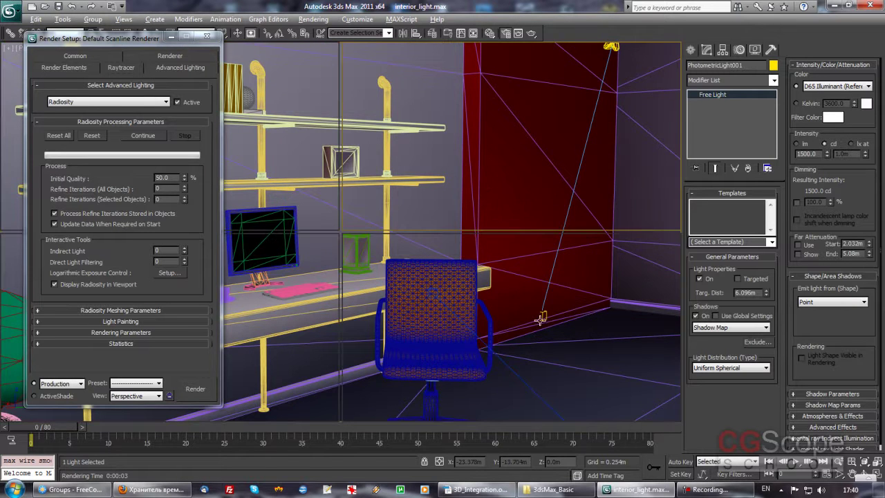
Switch the bottom-right viewport to Camera001, maximize it, and render the production image.
{"action": "key", "text": "c"}
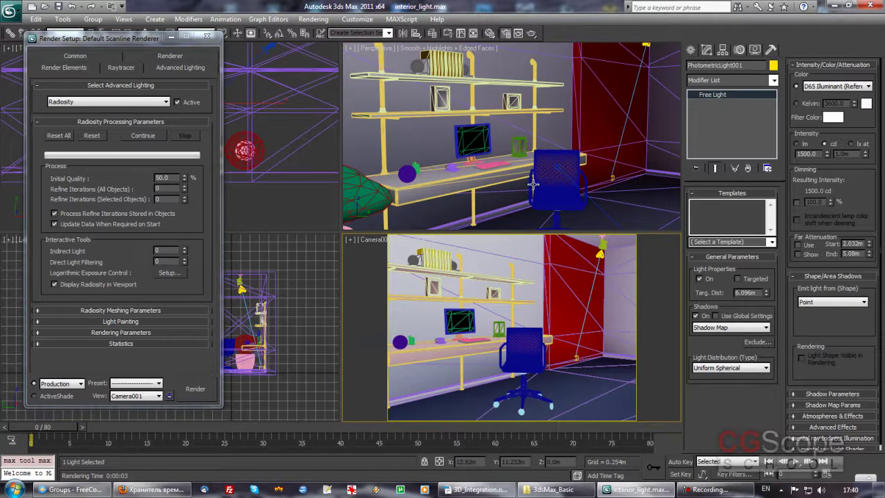
{"action": "key", "text": "alt+w"}
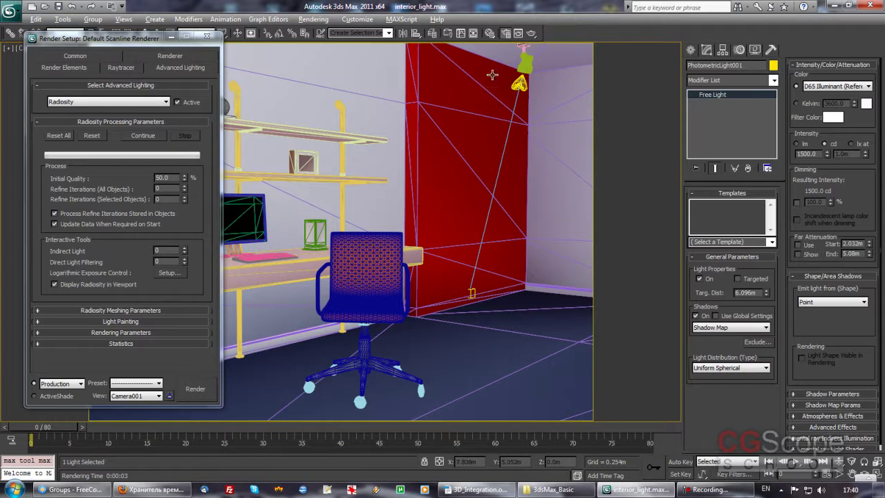
{"action": "left_click", "coordinate": [532, 34]}
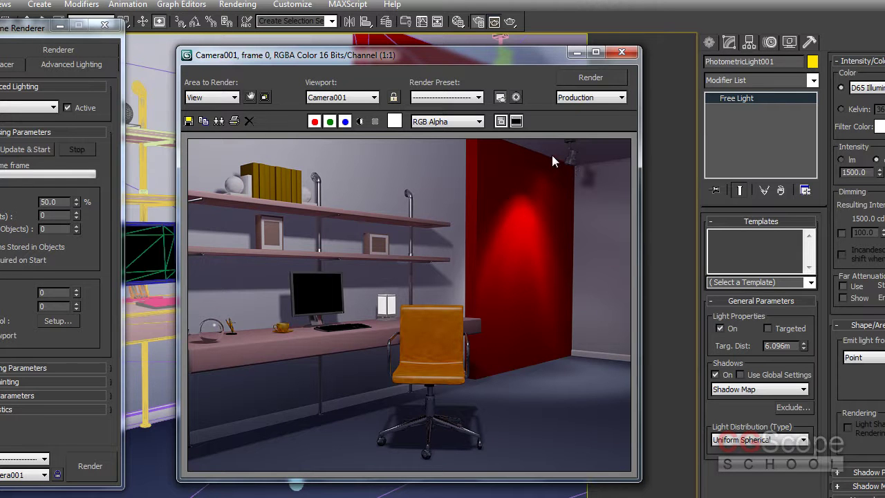
Nudge the rendered Camera001 frame window right and close it.
{"action": "left_click_drag", "start_coordinate": [479, 59], "coordinate": [512, 58]}
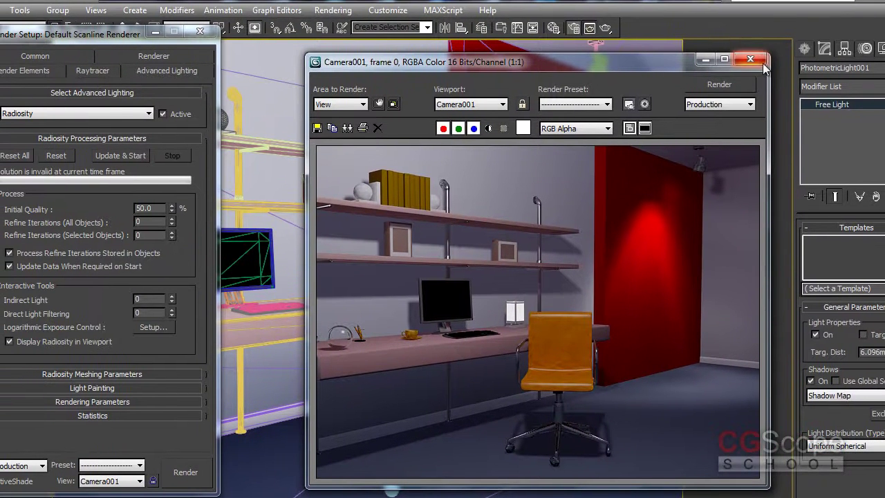
{"action": "left_click", "coordinate": [761, 61]}
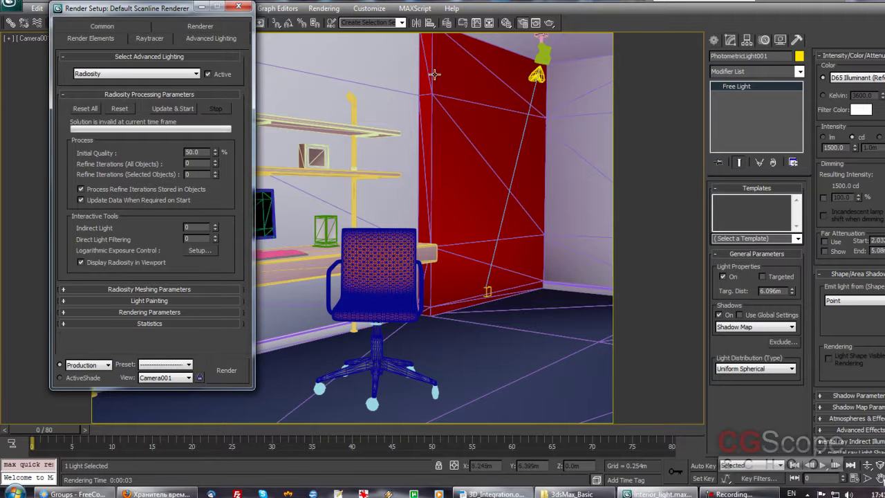
Move the Render Setup dialog from the lower left to the top centre over the camera view.
{"action": "left_click_drag", "start_coordinate": [171, 12], "coordinate": [42, 120]}
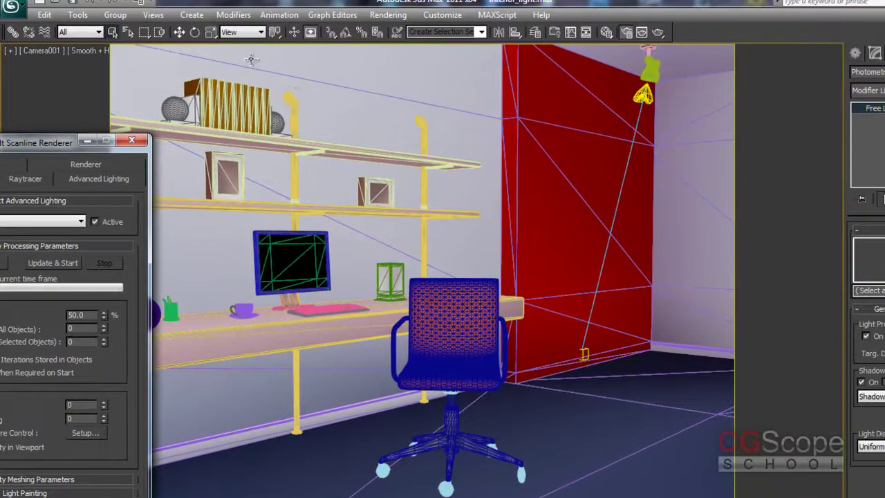
{"action": "left_click_drag", "start_coordinate": [45, 144], "coordinate": [285, 14]}
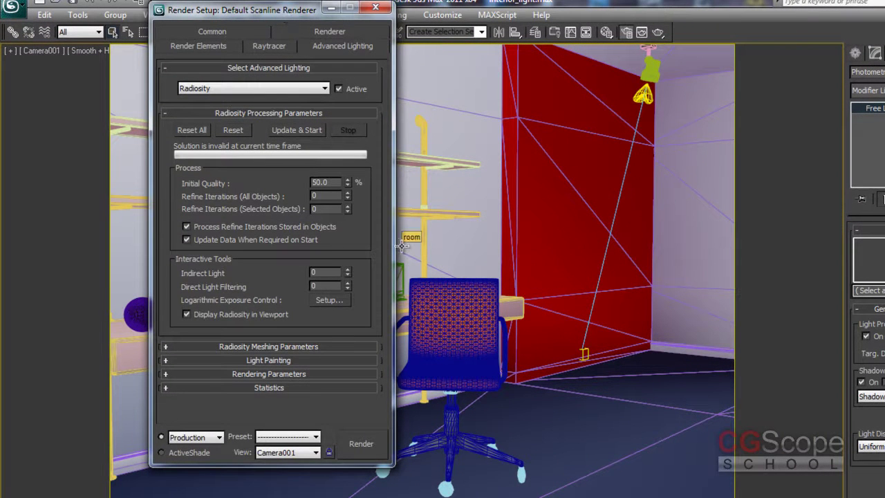
{"action": "left_click_drag", "start_coordinate": [286, 14], "coordinate": [262, 16]}
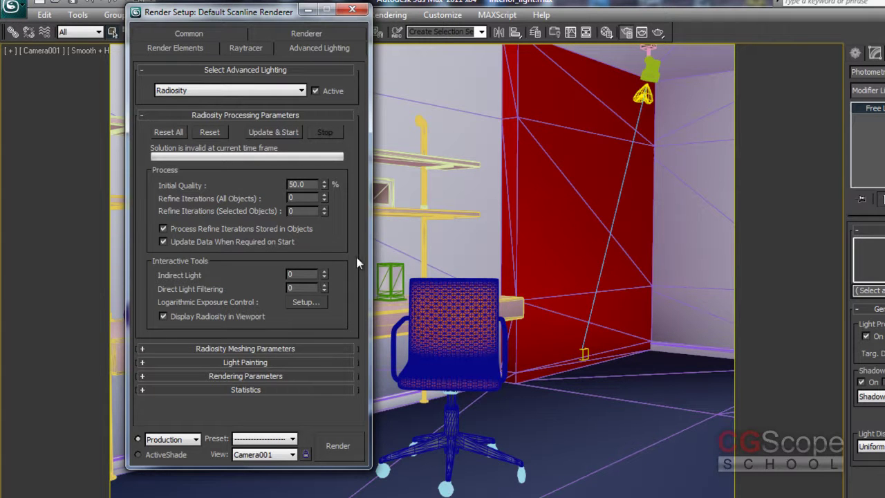
Expand Radiosity Meshing Parameters: Global Subdivision is off, mesh sizes 0.914m max and 0.076m min.
{"action": "left_click", "coordinate": [225, 348]}
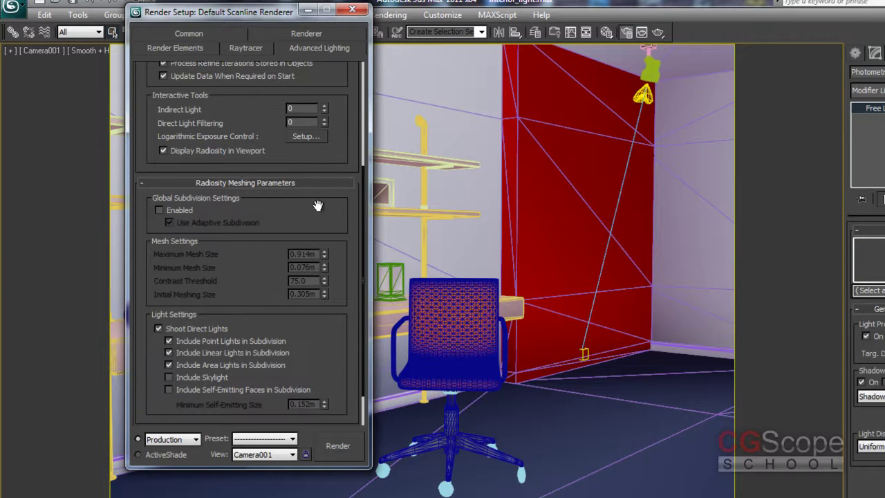
{"action": "left_click_drag", "start_coordinate": [326, 202], "coordinate": [333, 235]}
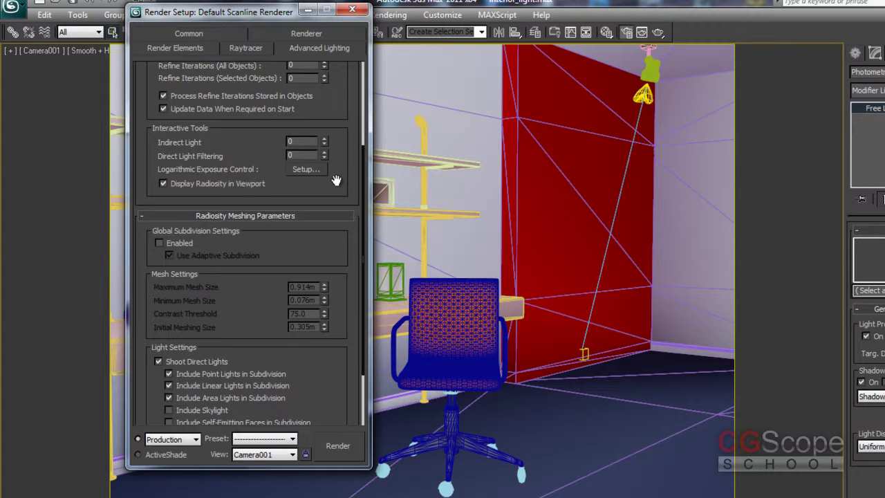
{"action": "left_click_drag", "start_coordinate": [340, 180], "coordinate": [341, 179]}
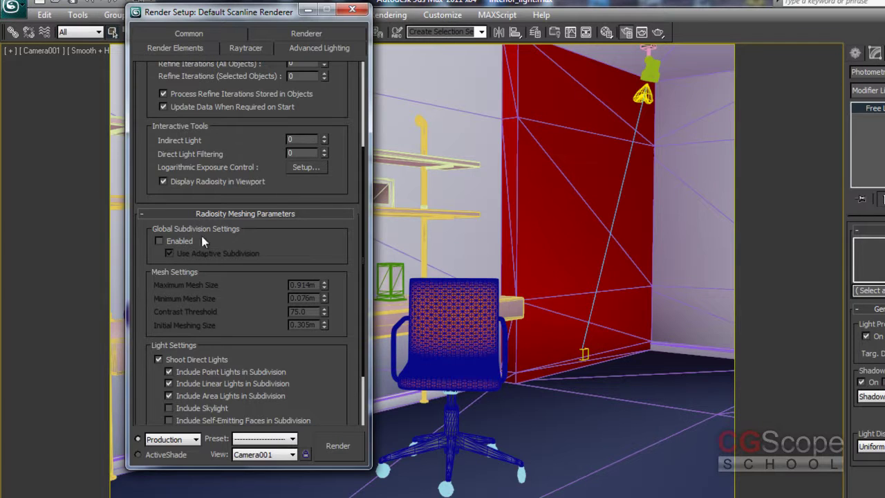
Enable Global Subdivision, then scroll back to Radiosity Processing Parameters.
{"action": "left_click", "coordinate": [159, 241]}
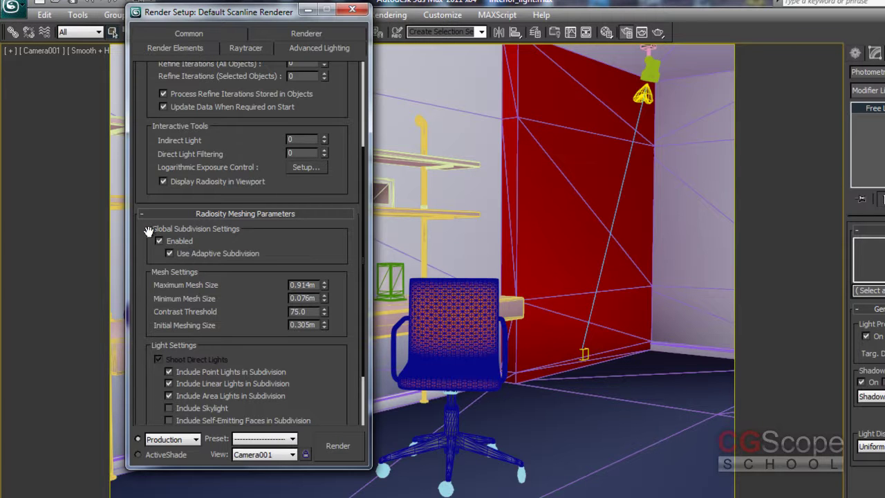
{"action": "left_click", "coordinate": [156, 240]}
{"action": "left_click", "coordinate": [157, 241]}
{"action": "mouse_move", "coordinate": [325, 252]}
{"action": "left_mouse_down"}
{"action": "mouse_move", "coordinate": [326, 229]}
{"action": "mouse_move", "coordinate": [324, 254]}
{"action": "left_mouse_up"}
{"action": "left_click", "coordinate": [176, 247]}
{"action": "left_click", "coordinate": [176, 245]}
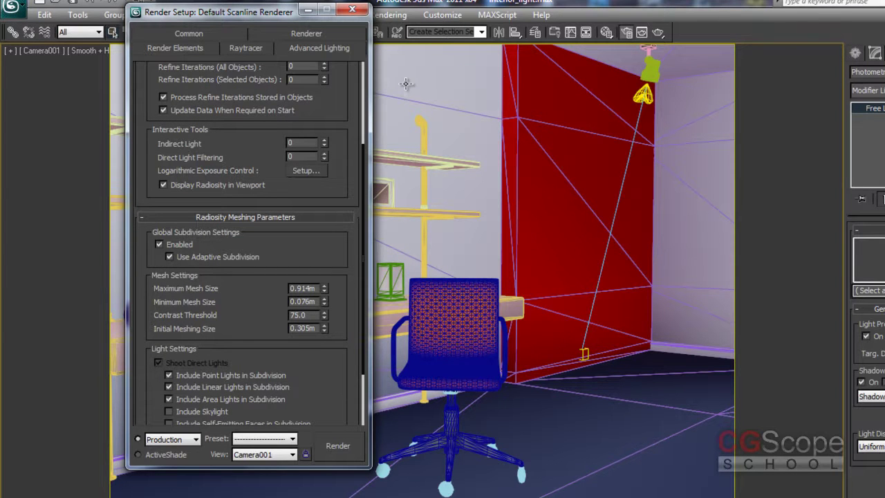
{"action": "left_click_drag", "start_coordinate": [266, 14], "coordinate": [212, 41]}
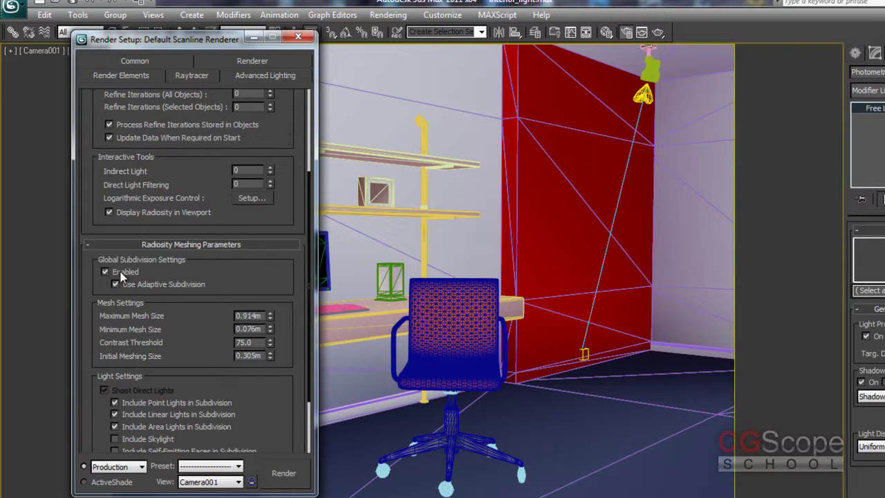
{"action": "left_click_drag", "start_coordinate": [290, 134], "coordinate": [291, 326]}
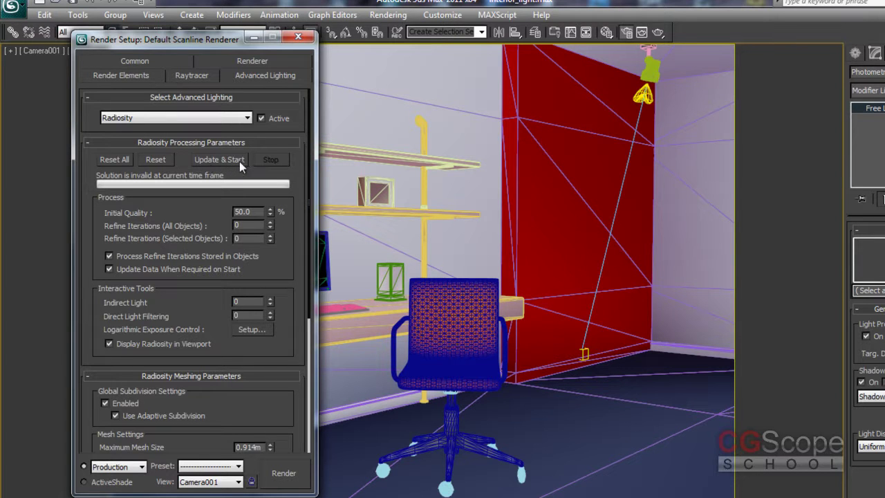
Compute the radiosity solution, skipping missing files, and render the Camera001 view.
{"action": "left_click", "coordinate": [220, 158]}
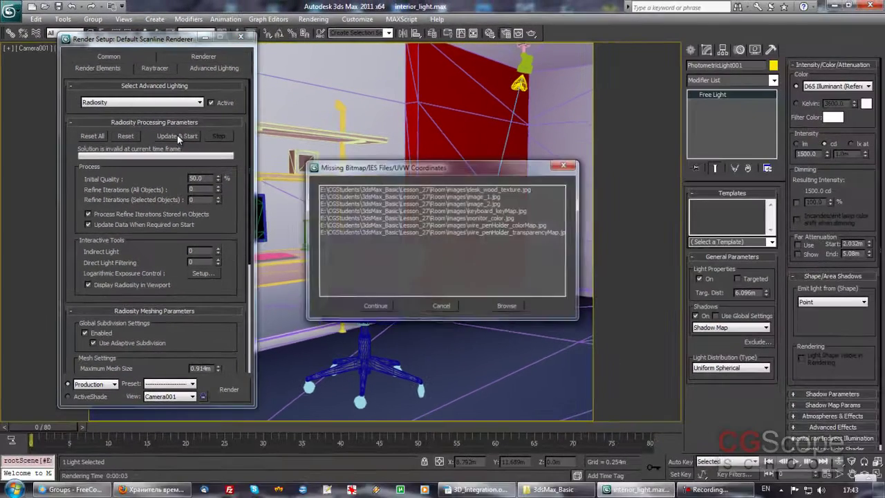
{"action": "left_click", "coordinate": [375, 306]}
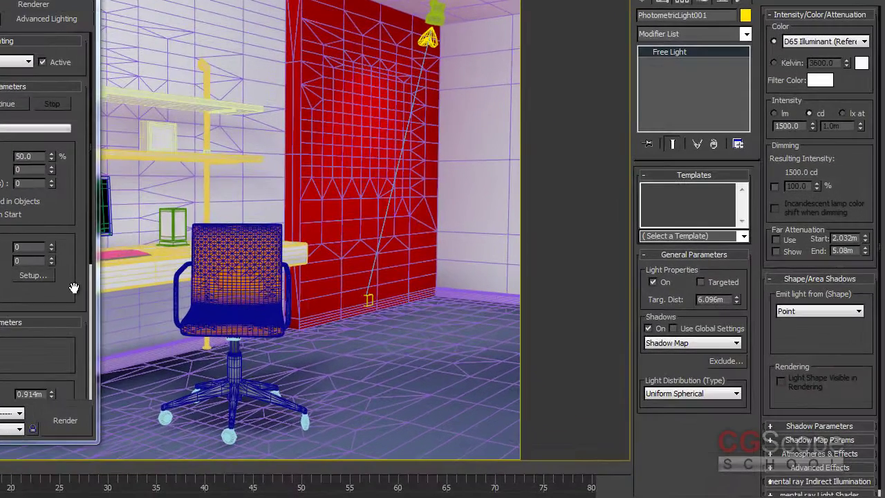
{"action": "left_click_drag", "start_coordinate": [74, 221], "coordinate": [75, 205]}
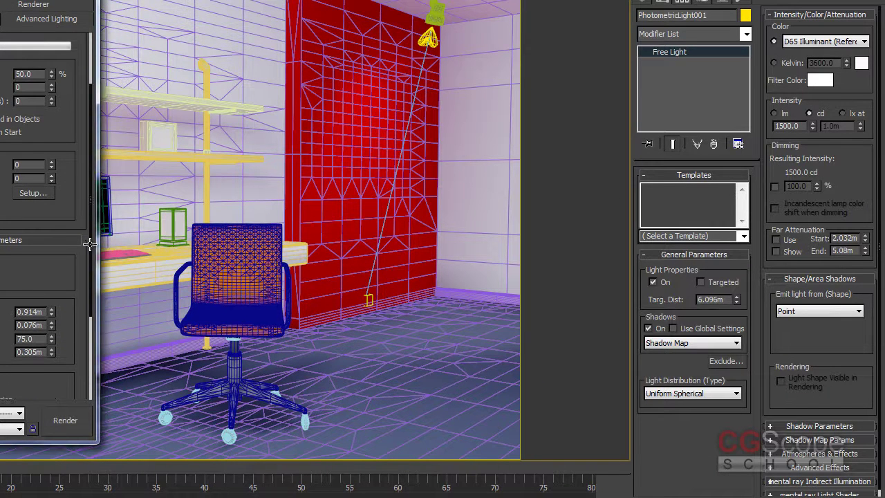
{"action": "left_click", "coordinate": [61, 423]}
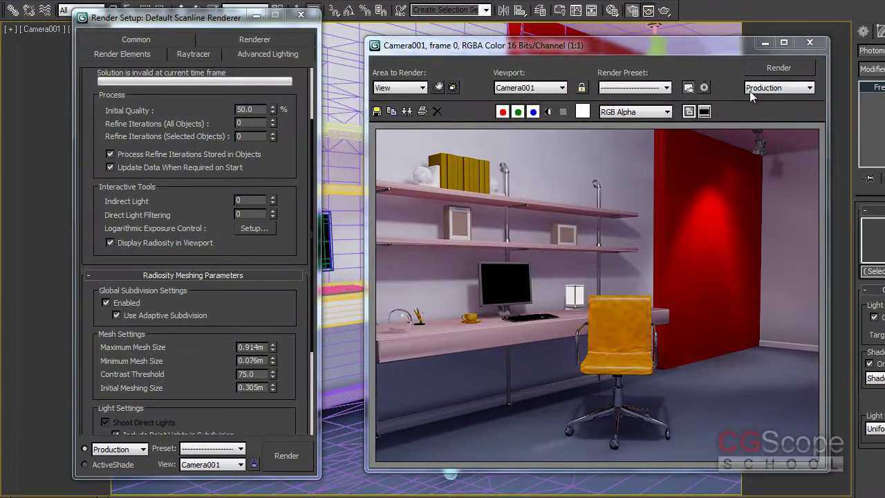
Close the rendered frame and reposition Render Setup beside the subdivided Camera001 view.
{"action": "left_click", "coordinate": [810, 42]}
{"action": "left_click_drag", "start_coordinate": [188, 26], "coordinate": [133, 31]}
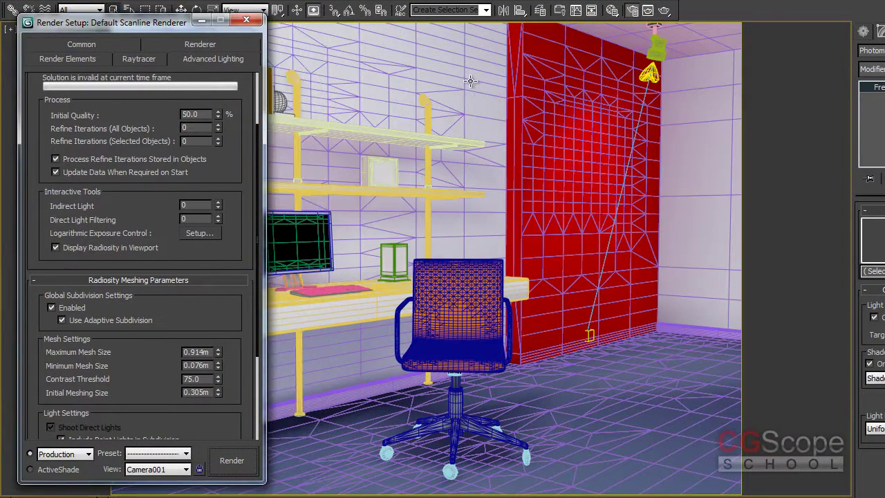
{"action": "left_click_drag", "start_coordinate": [148, 28], "coordinate": [253, 8]}
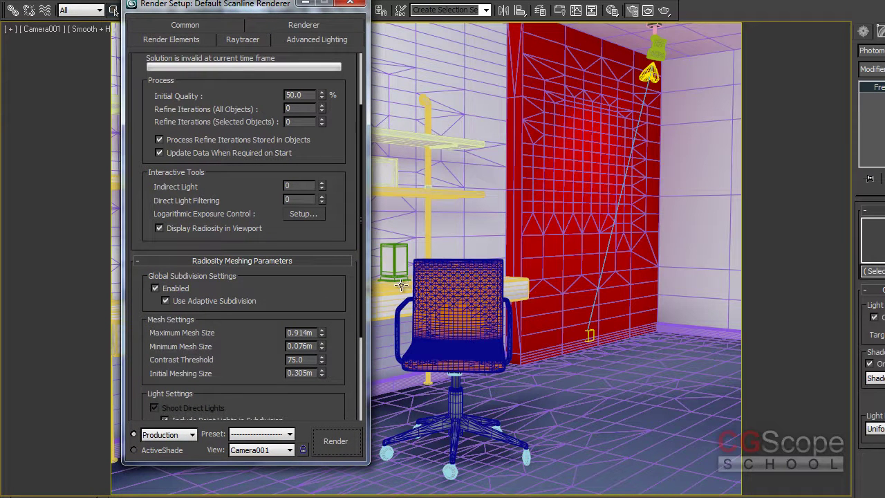
{"action": "left_click_drag", "start_coordinate": [307, 289], "coordinate": [312, 206]}
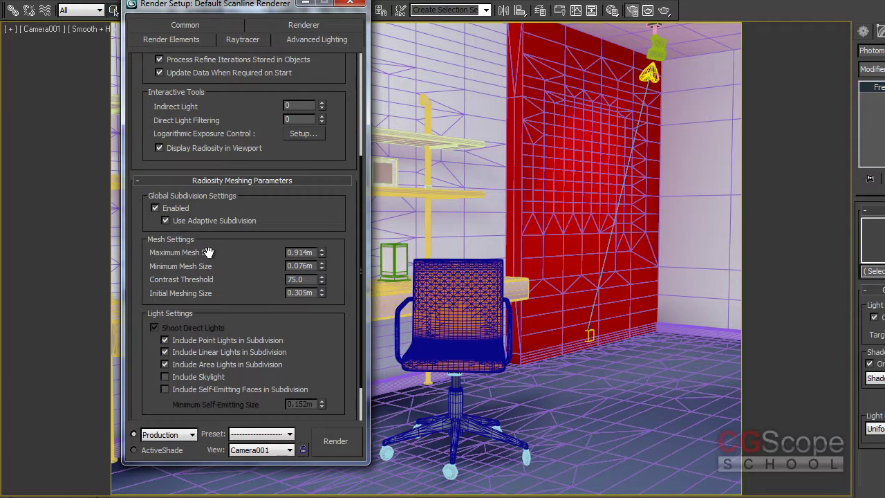
{"action": "left_click_drag", "start_coordinate": [252, 8], "coordinate": [214, 15]}
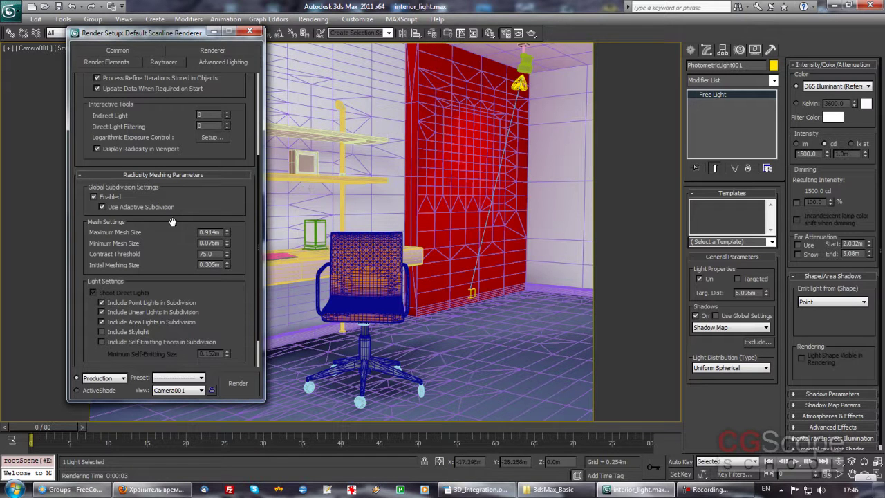
Enter 0.5m as Maximum Mesh Size and 0.05m as Minimum Mesh Size.
{"action": "left_click_drag", "start_coordinate": [222, 232], "coordinate": [192, 232]}
{"action": "type", "text": "0.5"}
{"action": "key", "text": "Return"}
{"action": "left_click", "coordinate": [226, 241]}
{"action": "key", "text": "Return"}
{"action": "left_click_drag", "start_coordinate": [241, 117], "coordinate": [228, 233]}
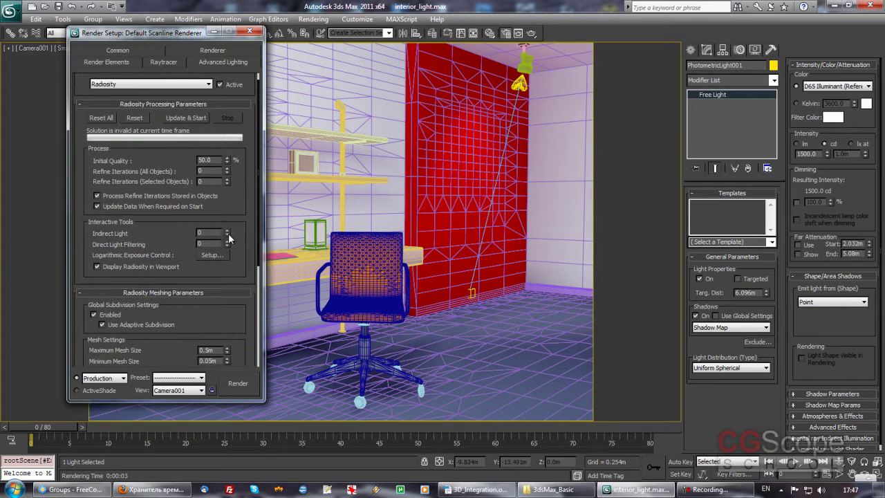
Recompute the radiosity with the 0.5m/0.05m mesh, continuing past missing files.
{"action": "left_click", "coordinate": [175, 121]}
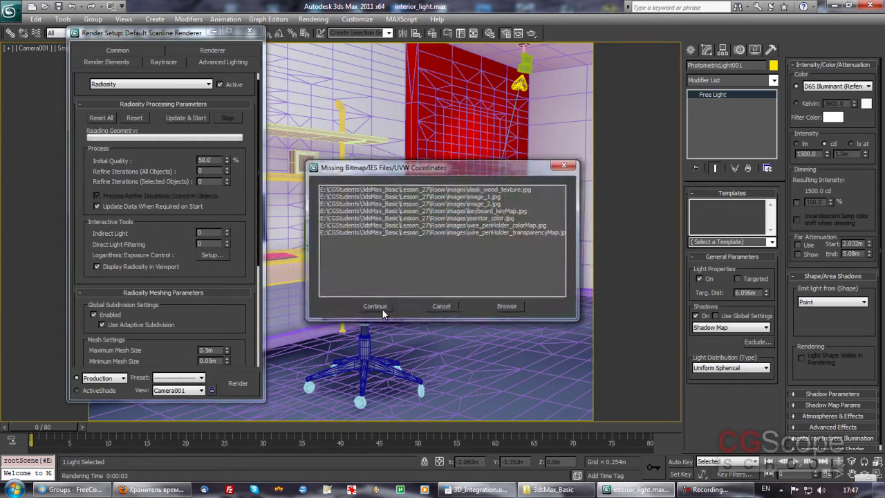
{"action": "left_click", "coordinate": [367, 305]}
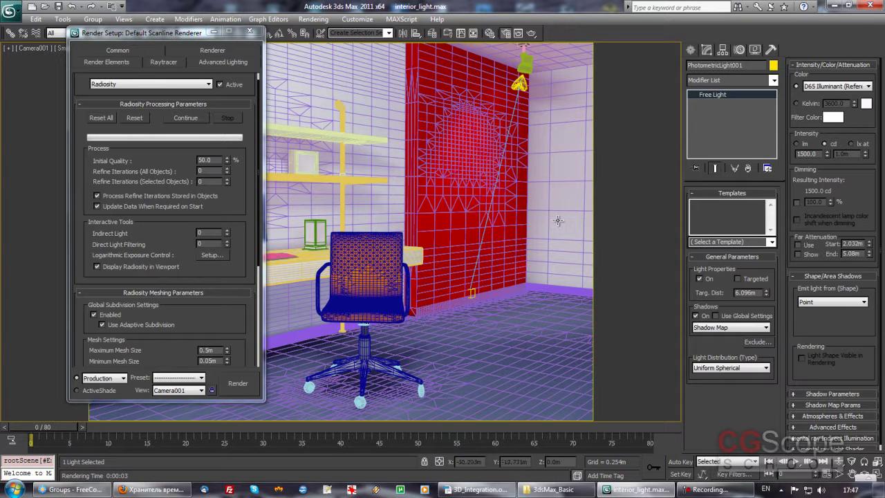
{"action": "scroll", "coordinate": [242, 265], "scroll_direction": "down", "scroll_amount": 3}
Review mesh settings: Contrast Threshold 75.0, Initial Meshing Size 0.305m, Maximum Mesh Size 0.5m.
{"action": "scroll", "coordinate": [228, 228], "scroll_direction": "down", "scroll_amount": 3}
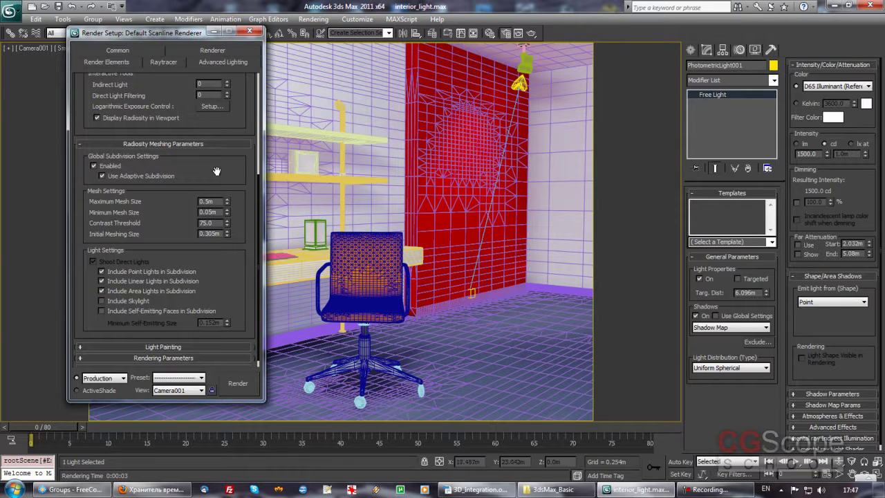
{"action": "left_click_drag", "start_coordinate": [215, 171], "coordinate": [216, 173]}
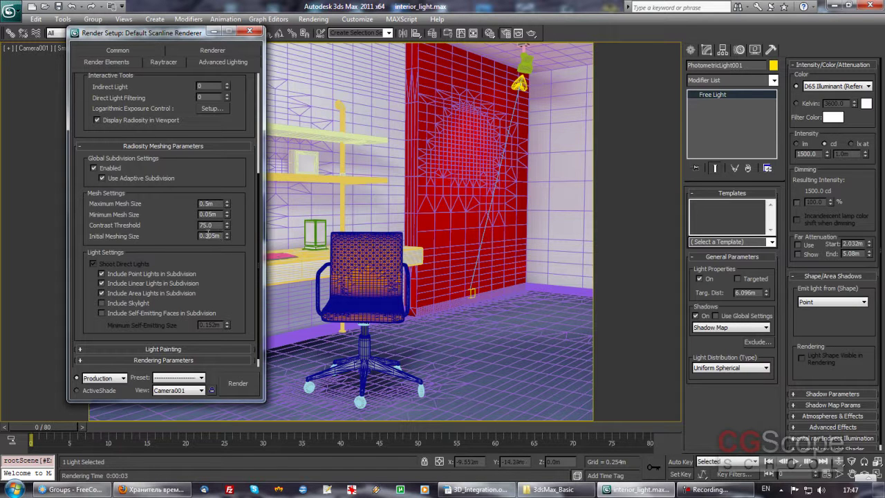
{"action": "scroll", "coordinate": [235, 220], "scroll_direction": "up", "scroll_amount": 1}
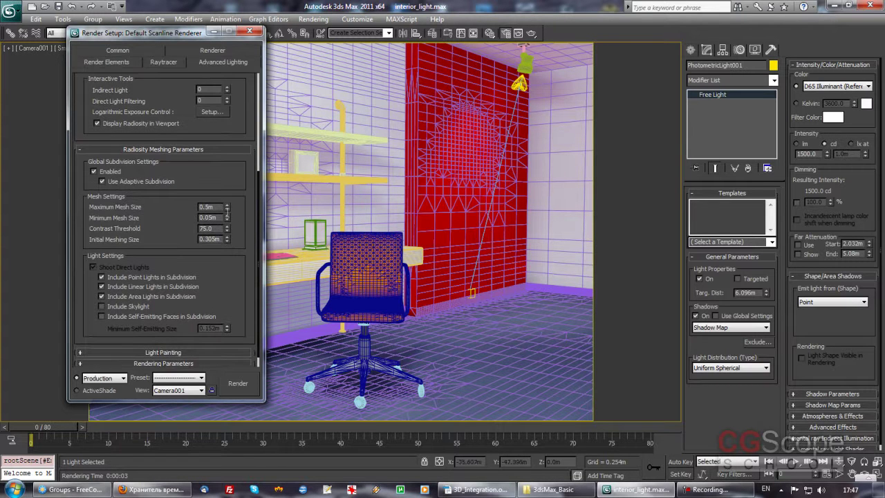
{"action": "double_click", "coordinate": [214, 206]}
{"action": "double_click", "coordinate": [218, 206]}
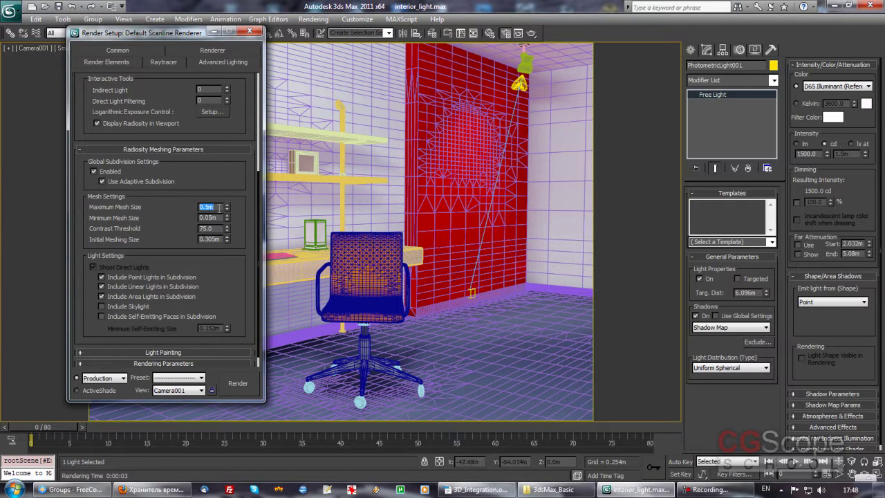
{"action": "type", "text": "3"}
{"action": "left_click_drag", "start_coordinate": [243, 218], "coordinate": [242, 209]}
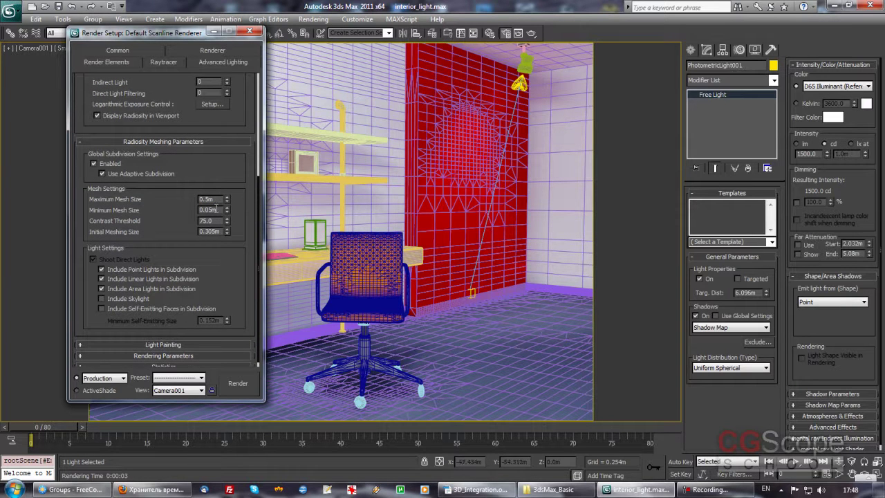
{"action": "left_click_drag", "start_coordinate": [243, 208], "coordinate": [241, 203]}
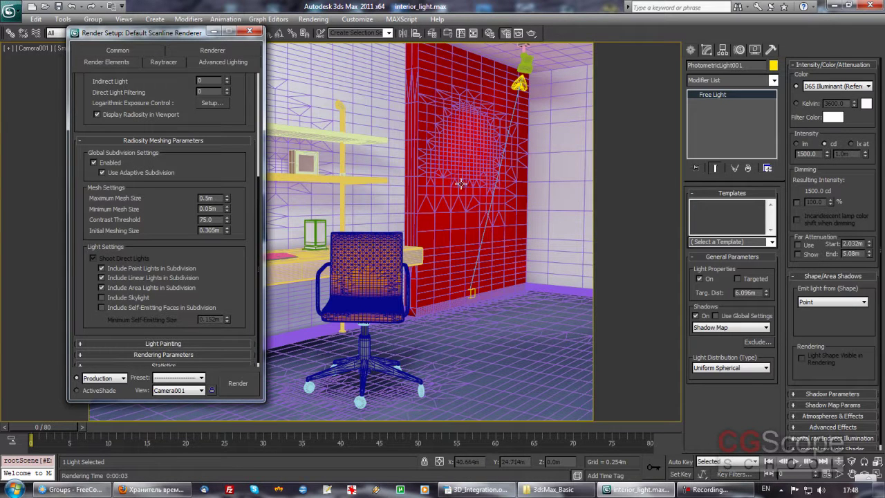
Toggle Edged Faces off and on three times, ending with mesh edges shown.
{"action": "key", "text": "F4"}
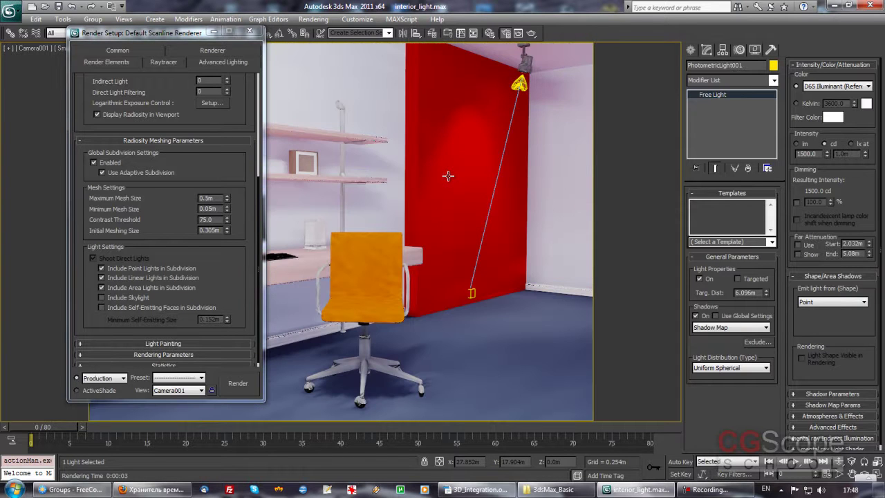
{"action": "key", "text": "F4"}
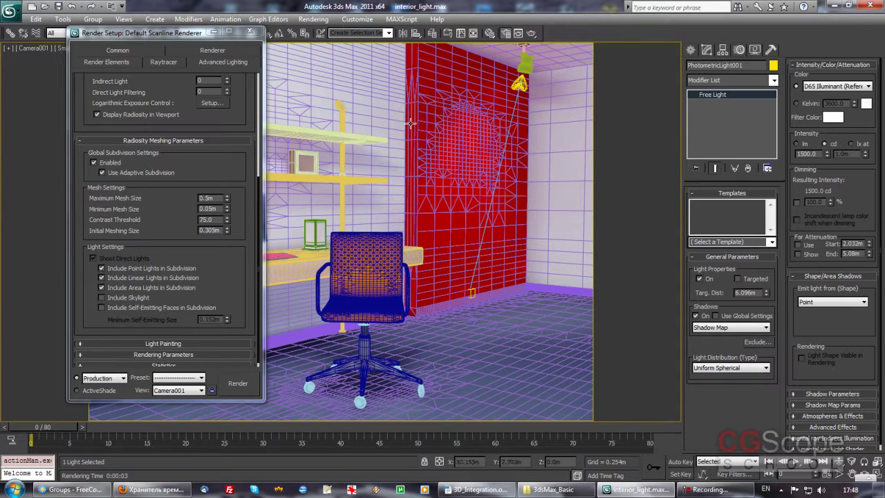
{"action": "key", "text": "F4"}
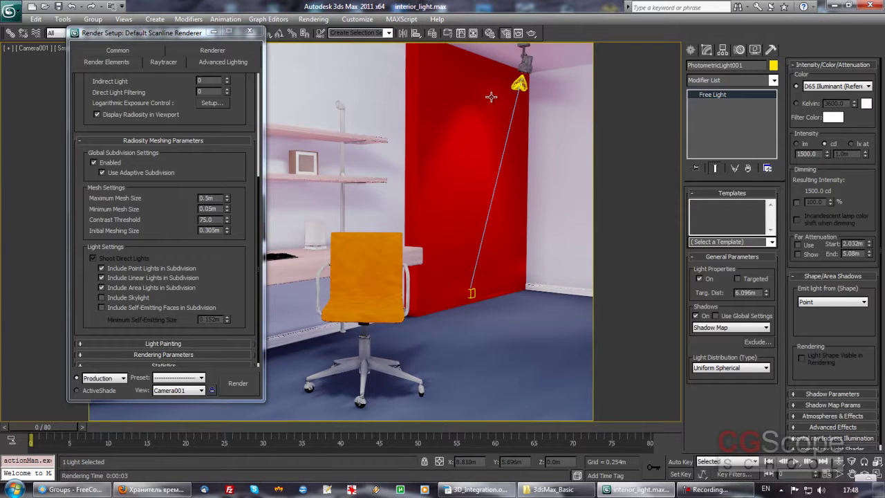
{"action": "key", "text": "F4"}
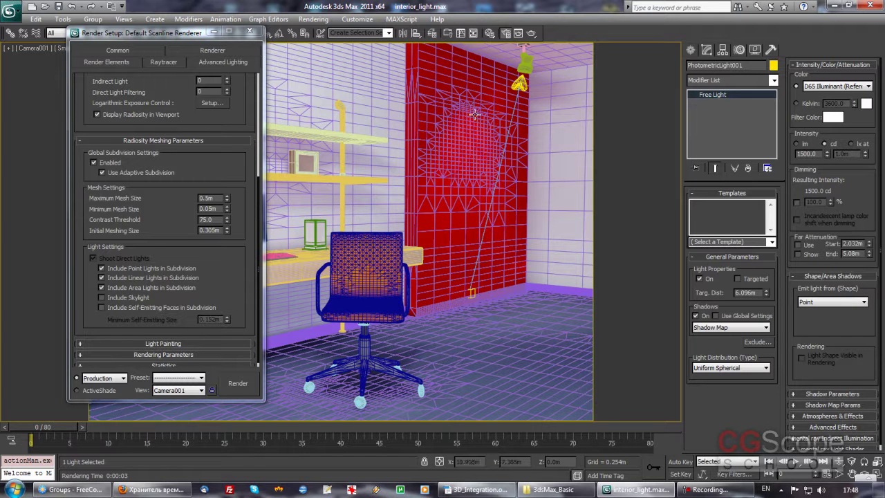
{"action": "key", "text": "F4"}
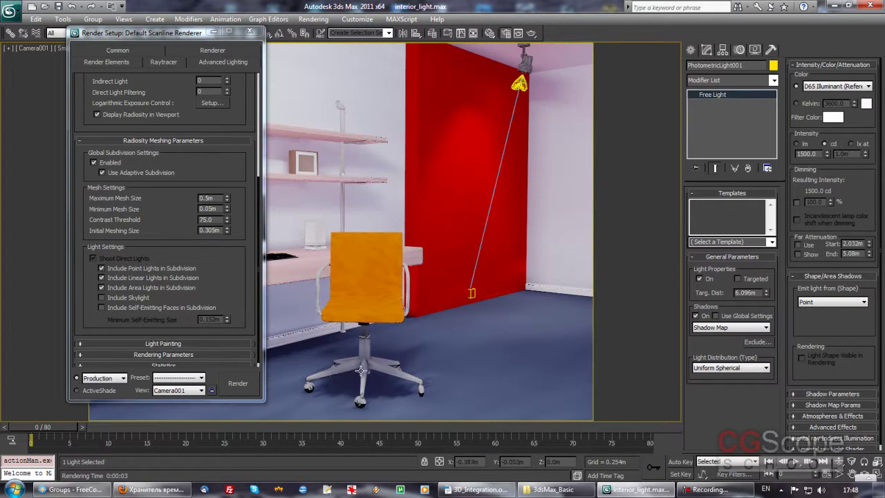
{"action": "key", "text": "F4"}
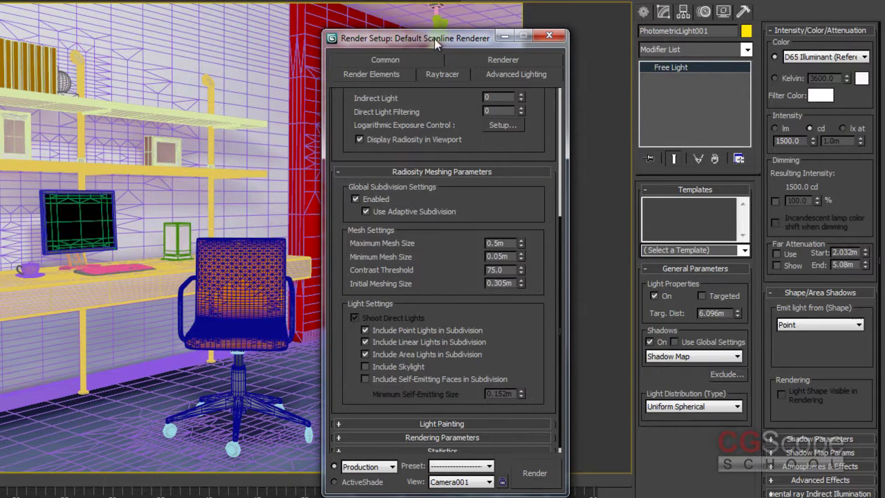
{"action": "left_click_drag", "start_coordinate": [434, 42], "coordinate": [520, 40]}
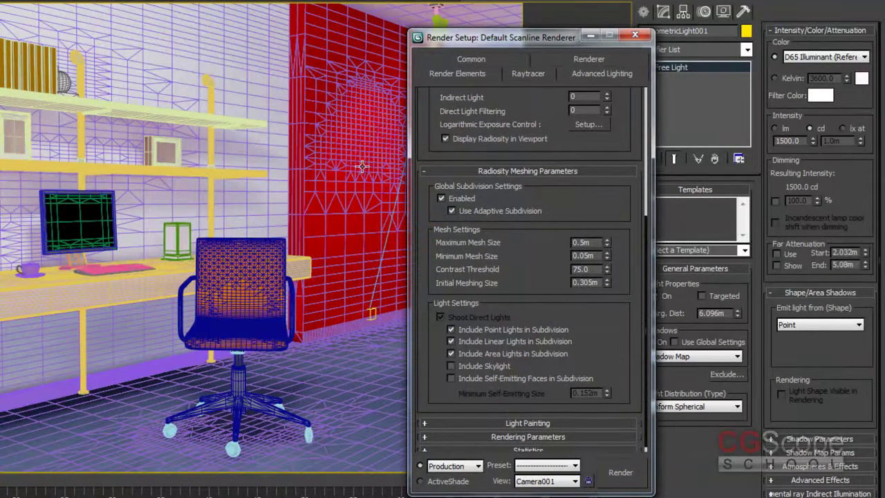
Move Render Setup to the right so the red wall and hanging lamp show.
{"action": "left_click_drag", "start_coordinate": [538, 40], "coordinate": [417, 31]}
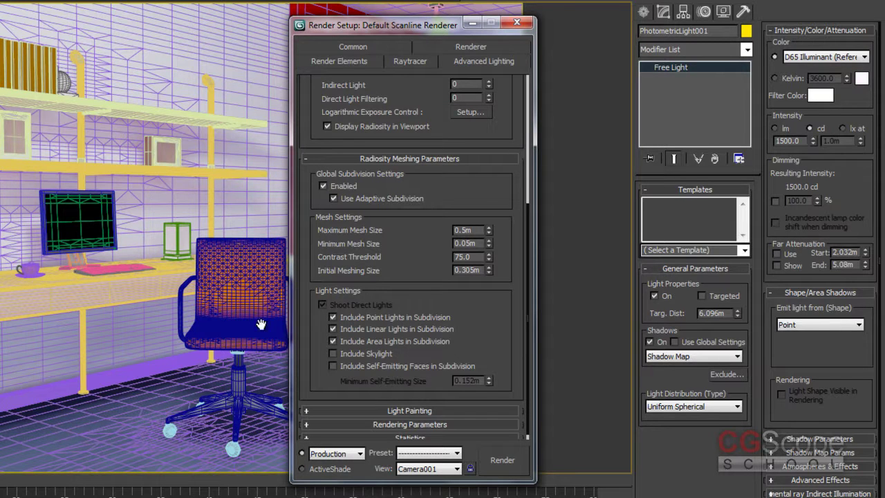
{"action": "left_click_drag", "start_coordinate": [446, 26], "coordinate": [705, 11]}
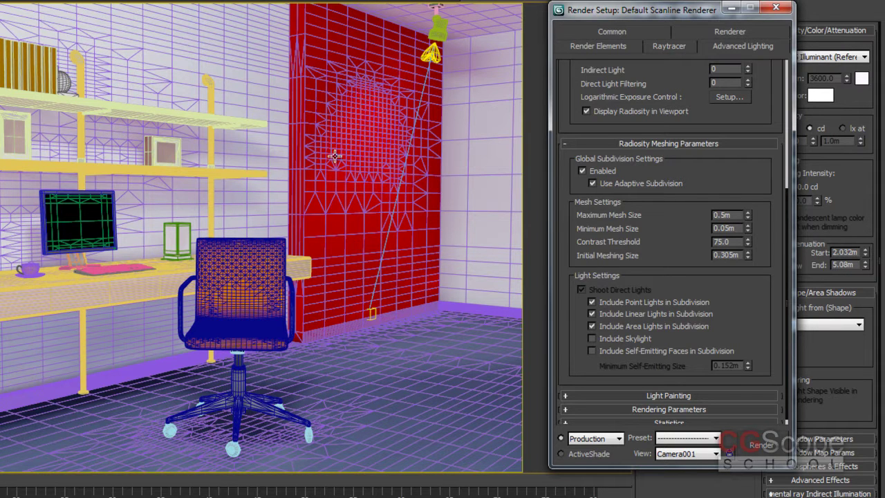
Set the radiosity Contrast Threshold to 50.
{"action": "double_click", "coordinate": [735, 242]}
{"action": "type", "text": "0"}
{"action": "key", "text": "Return"}
Recompute the radiosity solution, continuing past the Missing Bitmap/IES Files warning.
{"action": "left_click_drag", "start_coordinate": [569, 115], "coordinate": [581, 346]}
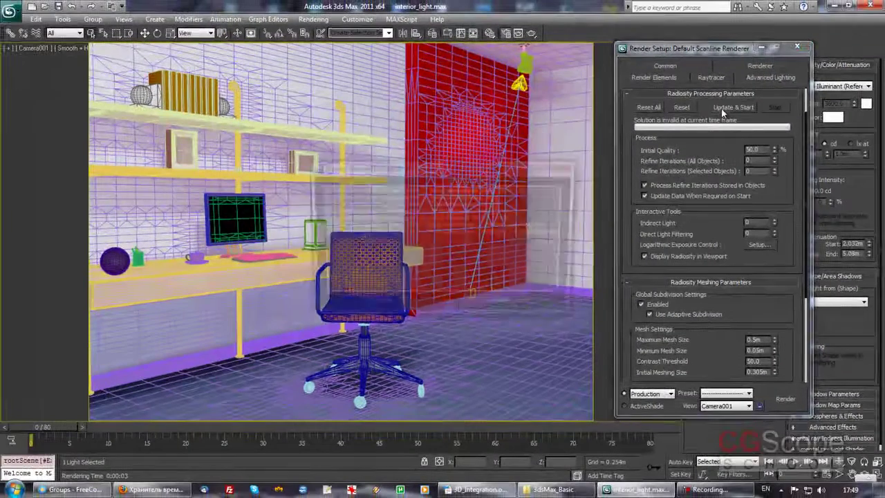
{"action": "left_click", "coordinate": [723, 110]}
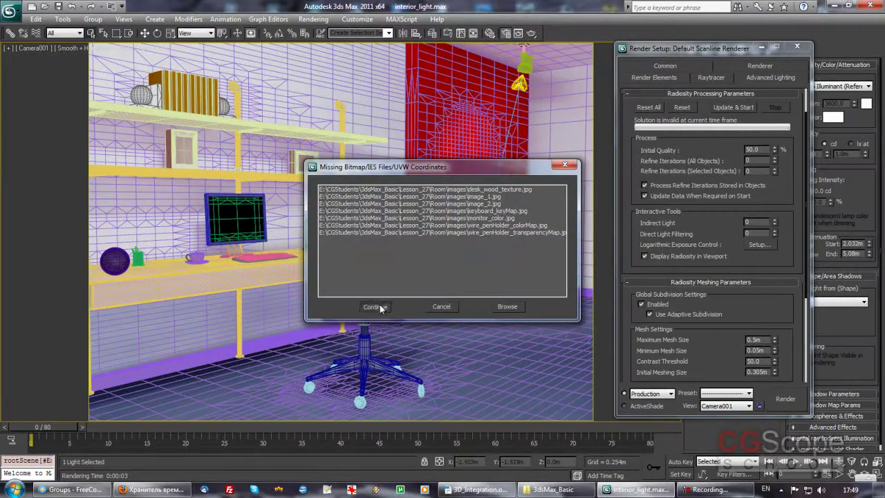
{"action": "left_click", "coordinate": [375, 307]}
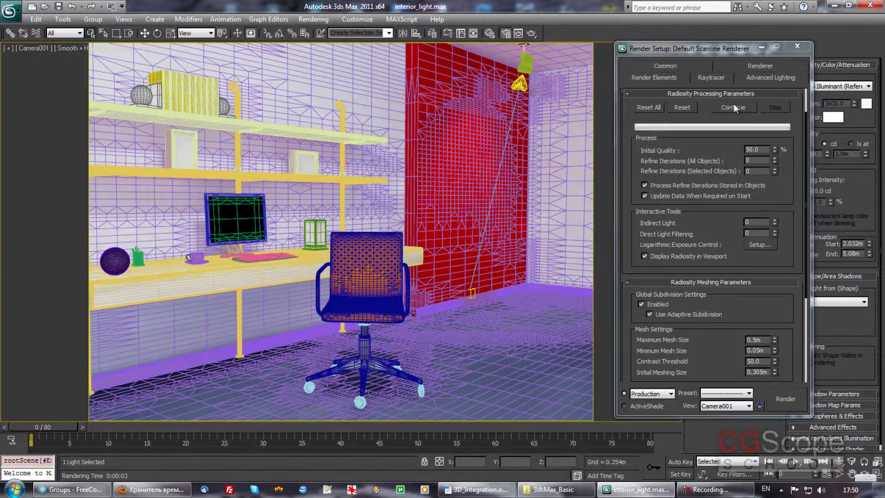
{"action": "scroll", "coordinate": [764, 263], "scroll_direction": "down", "scroll_amount": 3}
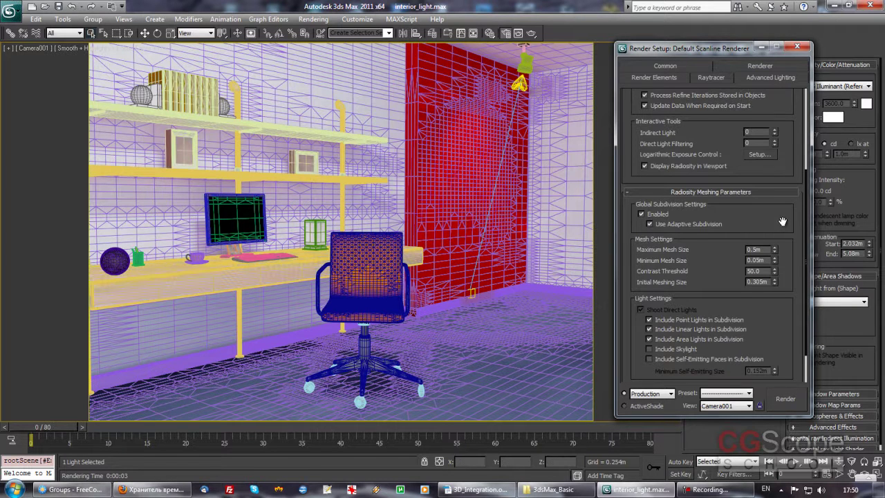
{"action": "scroll", "coordinate": [712, 235], "scroll_direction": "down", "scroll_amount": 1}
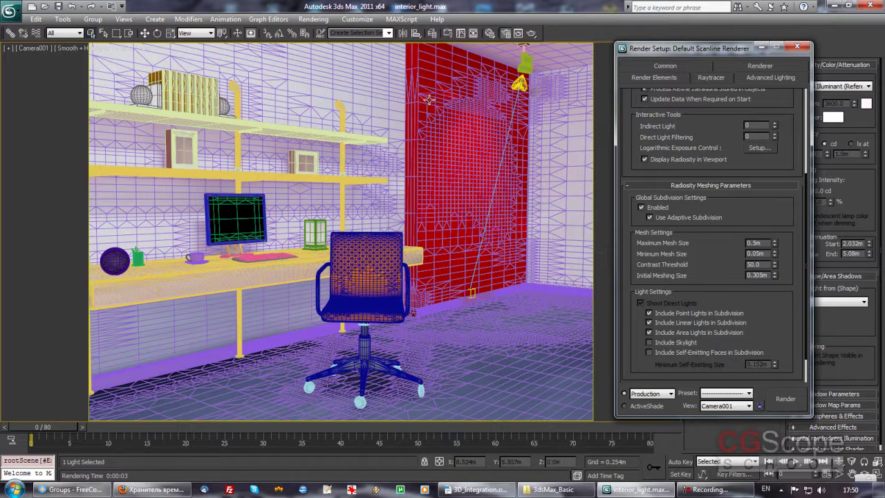
{"action": "key", "text": "F3"}
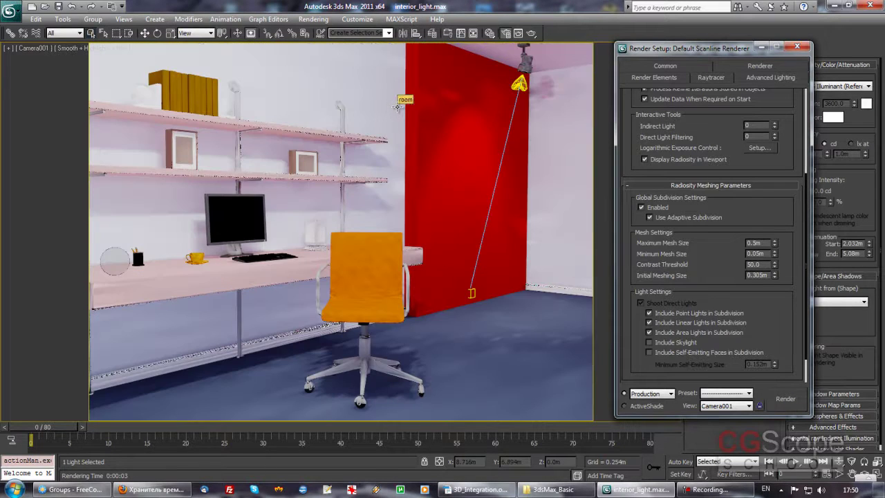
{"action": "key", "text": "F3"}
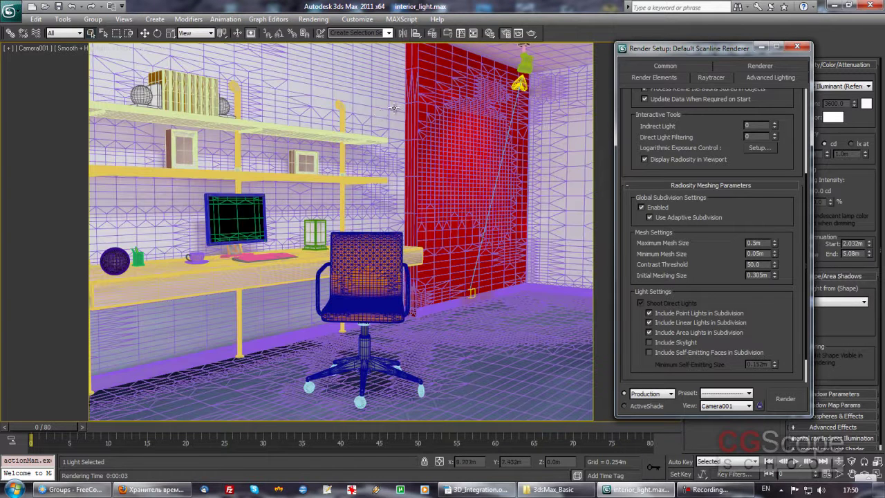
{"action": "left_click_drag", "start_coordinate": [667, 50], "coordinate": [658, 47]}
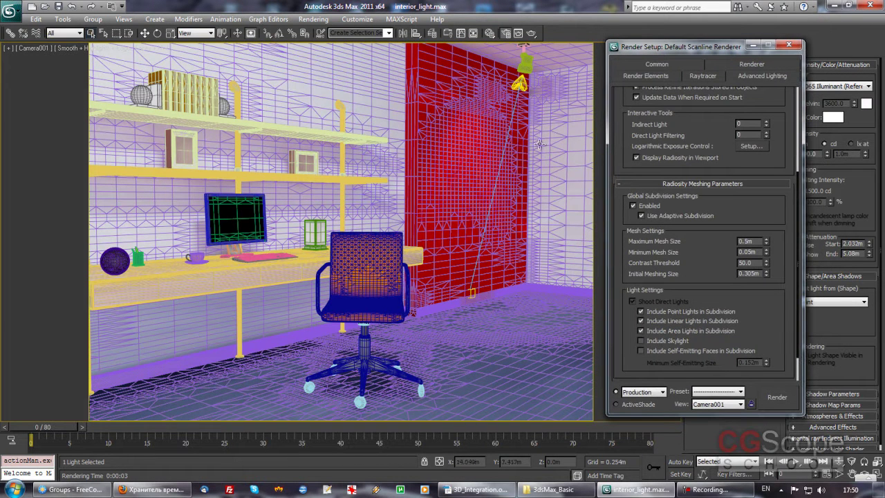
{"action": "left_click", "coordinate": [532, 33]}
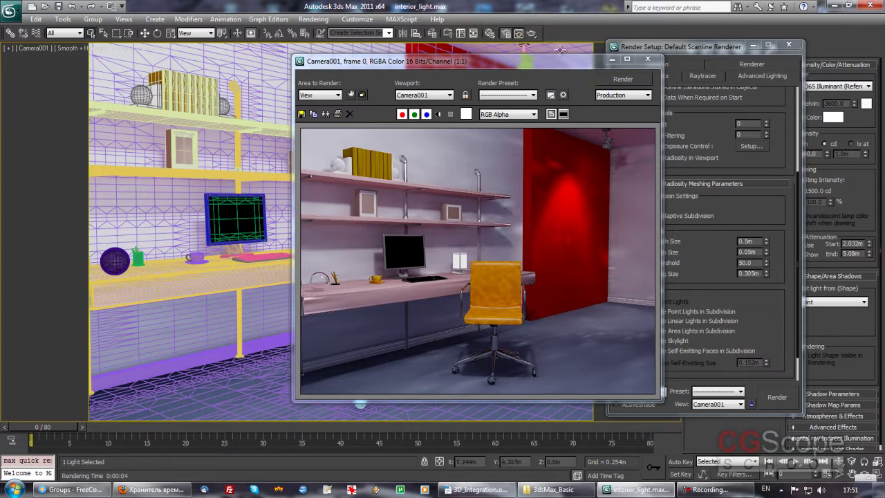
{"action": "mouse_move", "coordinate": [543, 64]}
{"action": "left_mouse_down"}
{"action": "mouse_move", "coordinate": [396, 54]}
{"action": "mouse_move", "coordinate": [411, 49]}
{"action": "left_mouse_up"}
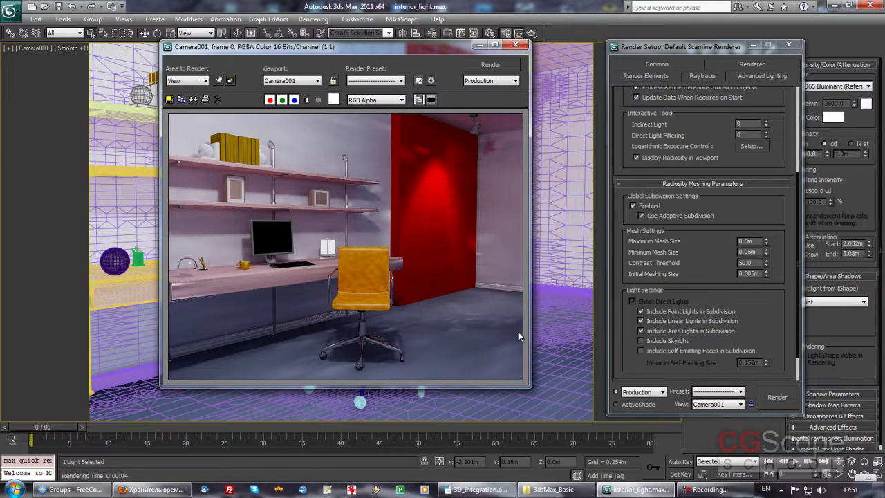
{"action": "left_click", "coordinate": [754, 221]}
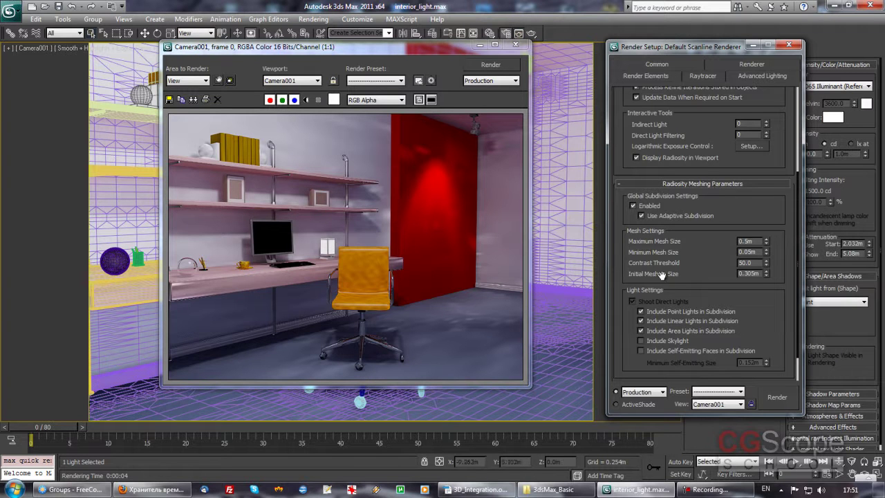
{"action": "mouse_move", "coordinate": [434, 52]}
{"action": "left_mouse_down"}
{"action": "mouse_move", "coordinate": [260, 70]}
{"action": "mouse_move", "coordinate": [409, 51]}
{"action": "mouse_move", "coordinate": [362, 61]}
{"action": "left_mouse_up"}
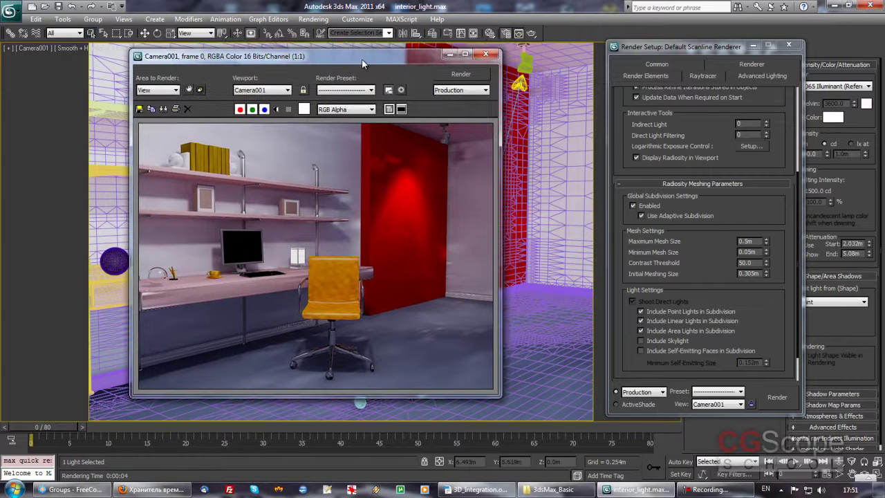
{"action": "left_click", "coordinate": [750, 241]}
{"action": "left_click_drag", "start_coordinate": [341, 58], "coordinate": [343, 55]}
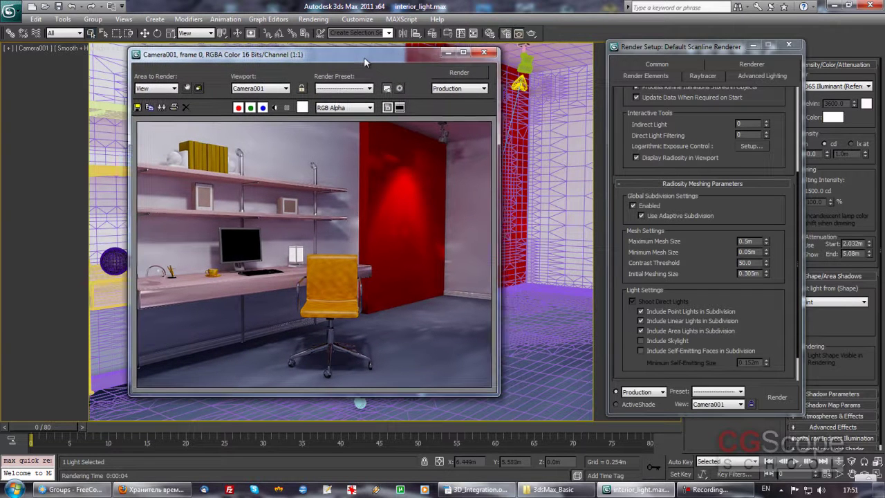
{"action": "left_click", "coordinate": [477, 54]}
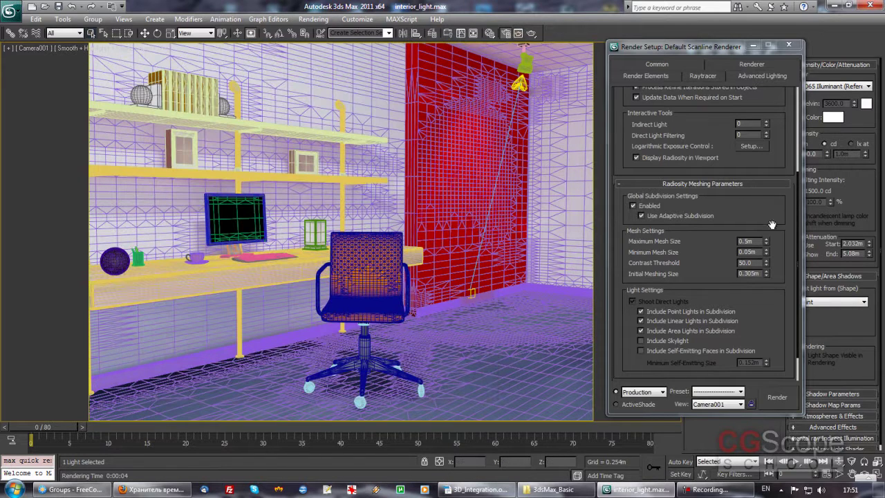
Collapse Radiosity Meshing, show the Rendering Parameters rollout and re-render Camera001 with direct illumination.
{"action": "scroll", "coordinate": [698, 207], "scroll_direction": "down", "scroll_amount": 2}
{"action": "scroll", "coordinate": [698, 194], "scroll_direction": "up", "scroll_amount": 1}
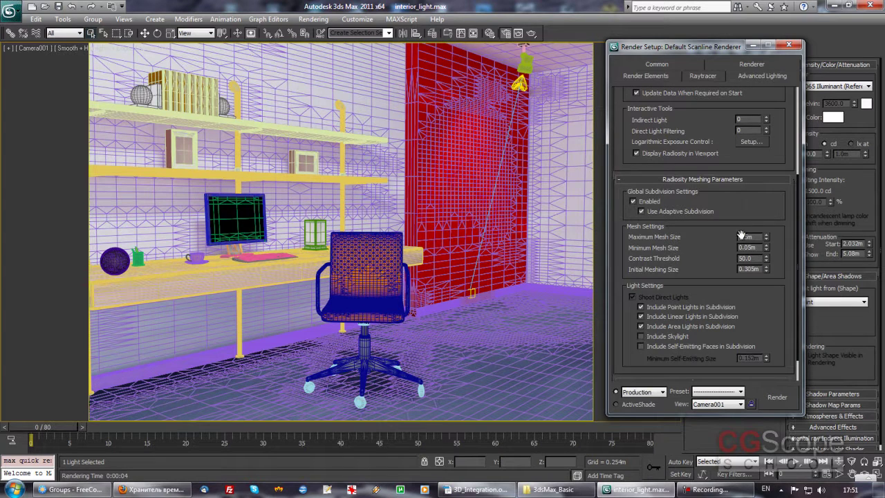
{"action": "left_click", "coordinate": [698, 178]}
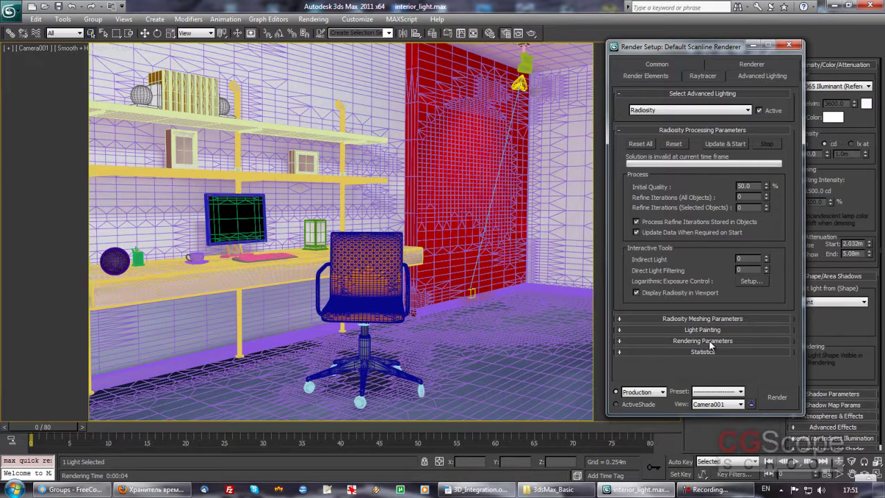
{"action": "left_click", "coordinate": [697, 333]}
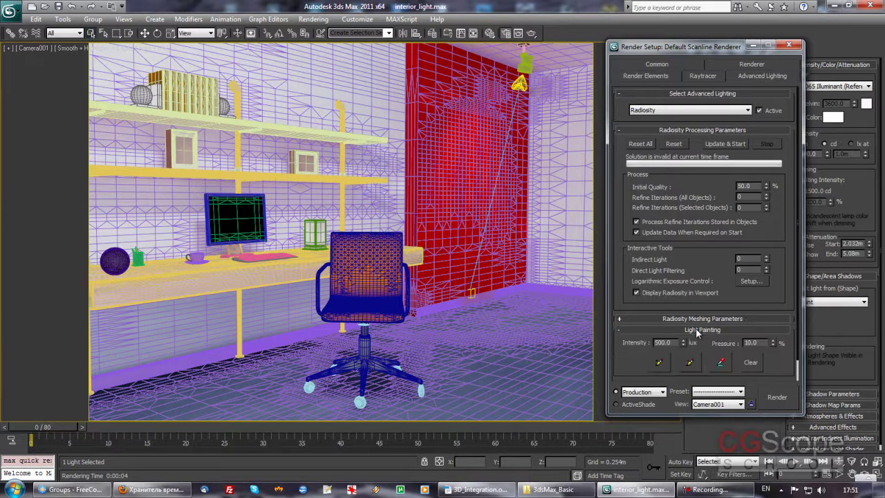
{"action": "left_click", "coordinate": [698, 337]}
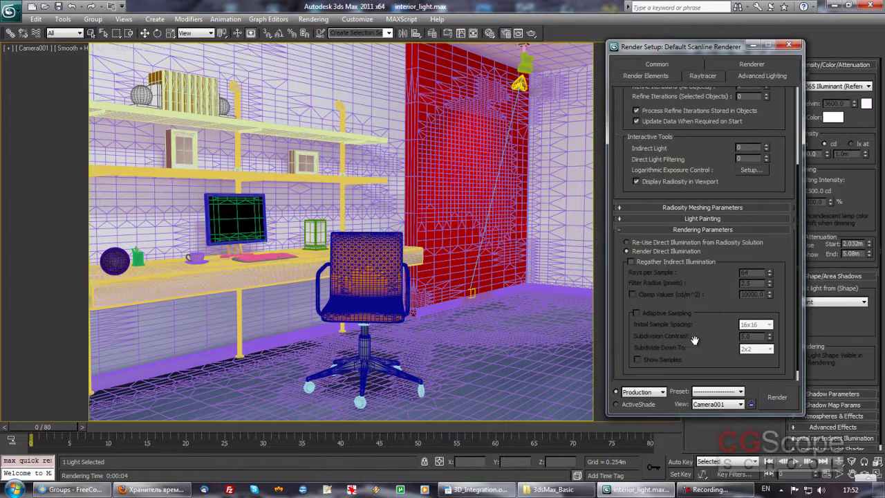
{"action": "scroll", "coordinate": [725, 305], "scroll_direction": "down", "scroll_amount": 2}
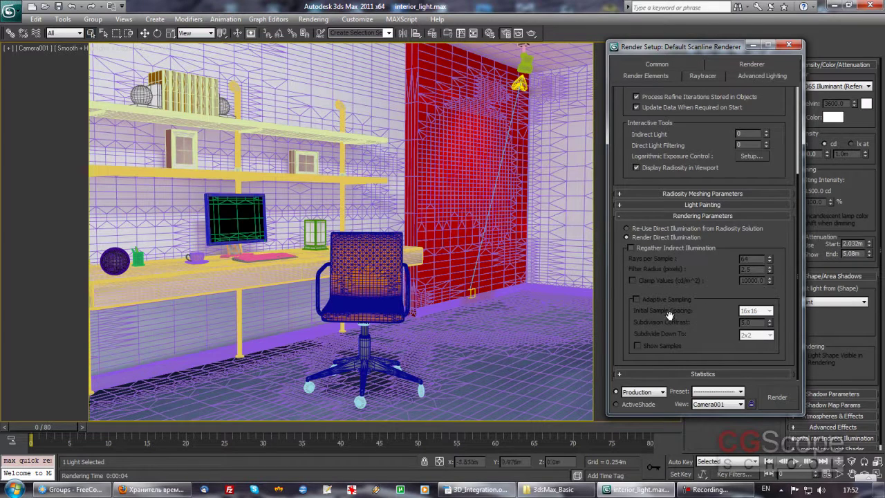
{"action": "left_click", "coordinate": [531, 34]}
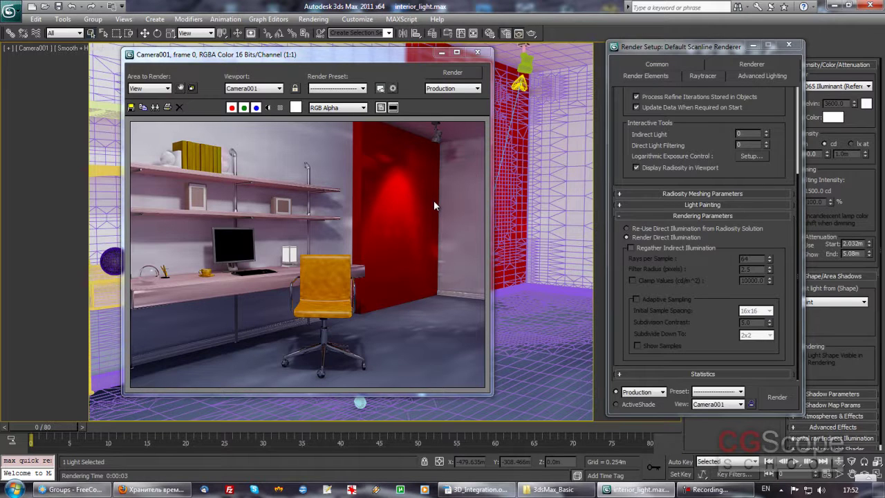
{"action": "left_click_drag", "start_coordinate": [381, 56], "coordinate": [360, 53]}
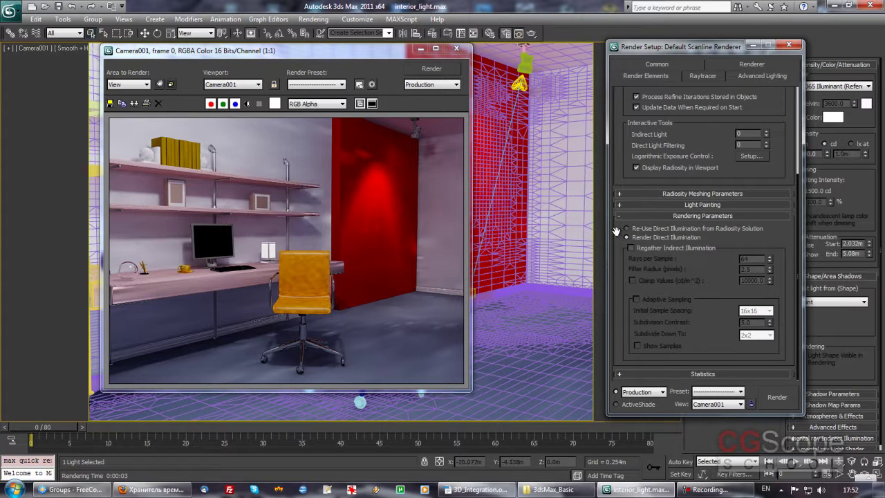
Enable Regather Indirect Illumination at 64 rays per sample and clone the current Camera001 render.
{"action": "left_click", "coordinate": [637, 249]}
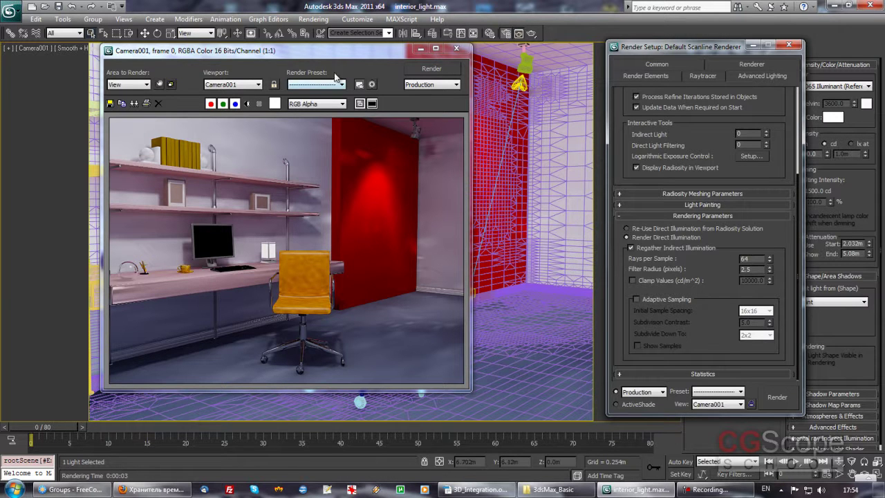
{"action": "left_click", "coordinate": [134, 103]}
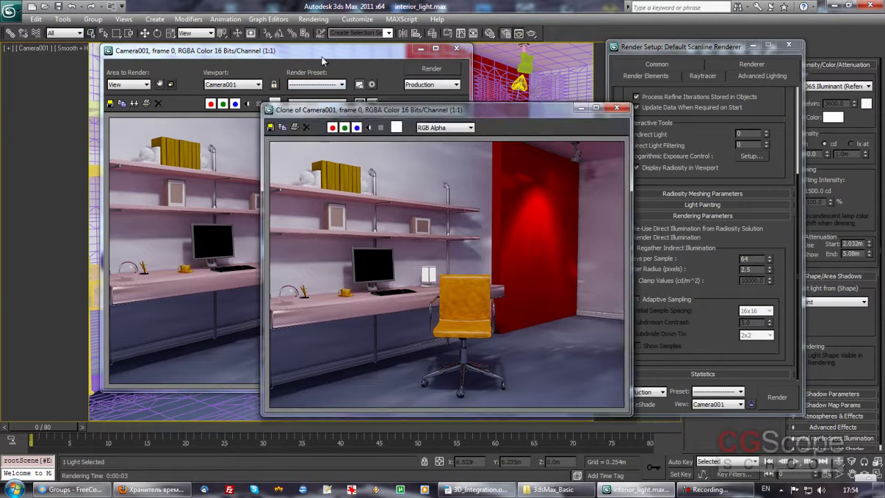
Arrange the cloned render and the original Camera001 render side by side.
{"action": "left_click_drag", "start_coordinate": [396, 114], "coordinate": [143, 111]}
{"action": "left_click", "coordinate": [389, 53]}
{"action": "left_click_drag", "start_coordinate": [388, 53], "coordinate": [486, 40]}
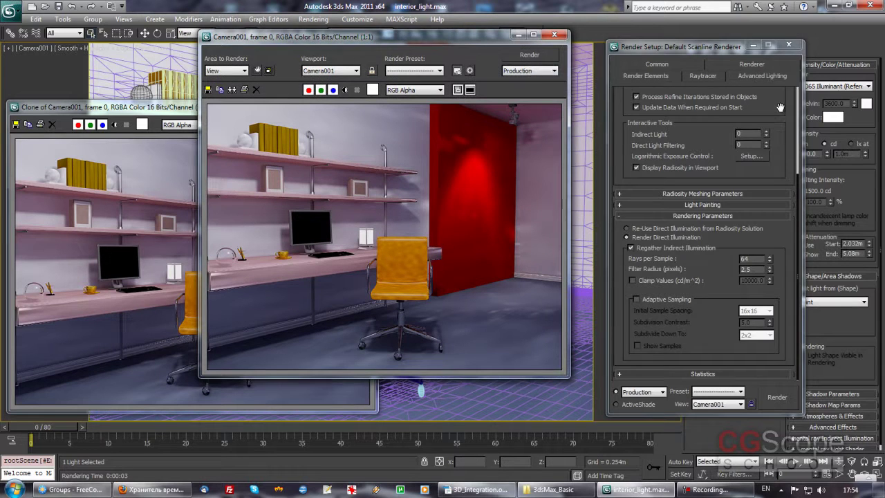
Recompute the radiosity solution with Update & Start, continuing past the missing texture files.
{"action": "left_click_drag", "start_coordinate": [797, 179], "coordinate": [798, 304]}
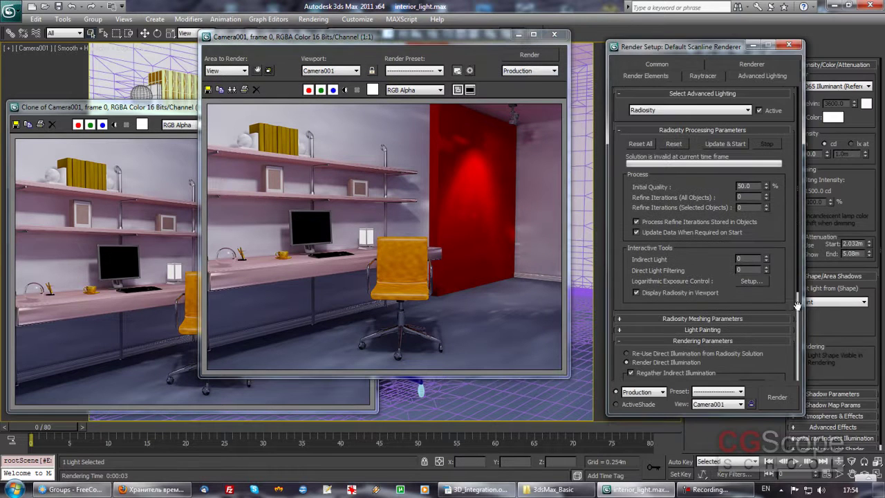
{"action": "left_click", "coordinate": [725, 144]}
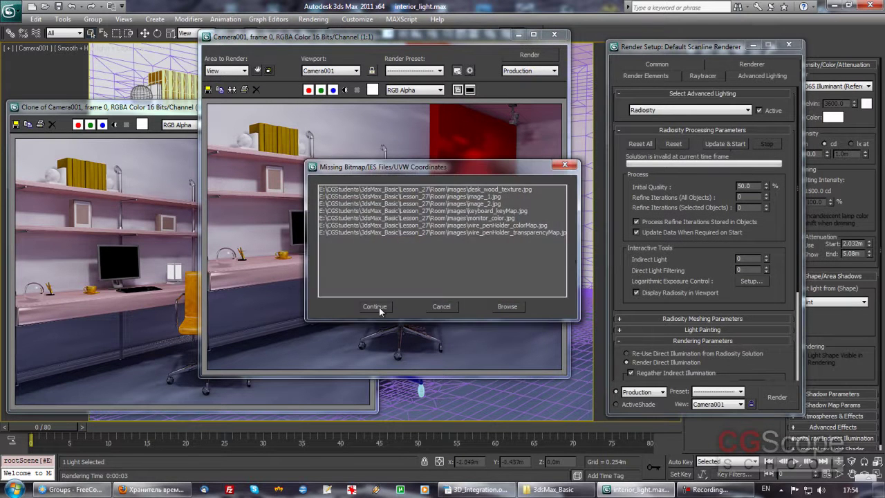
{"action": "left_click", "coordinate": [381, 308]}
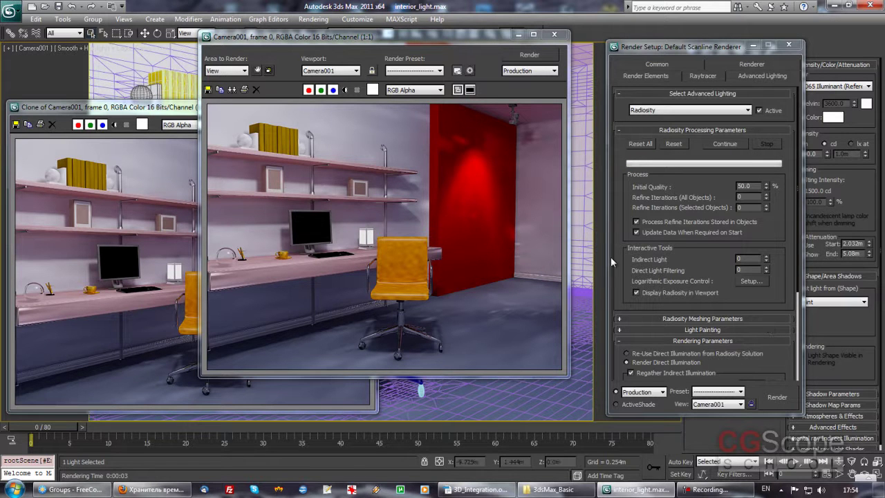
Render Camera001 with regathered indirect illumination and place it beside the earlier clone.
{"action": "left_click", "coordinate": [523, 57]}
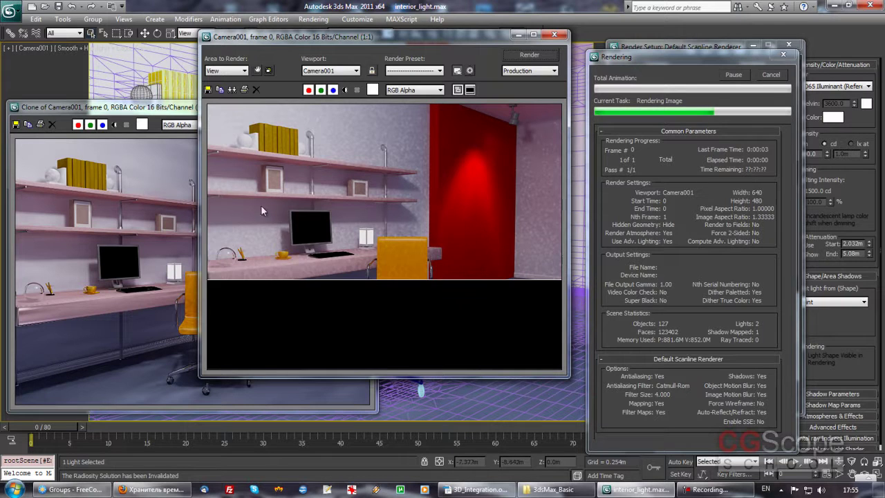
{"action": "left_click_drag", "start_coordinate": [275, 36], "coordinate": [450, 26]}
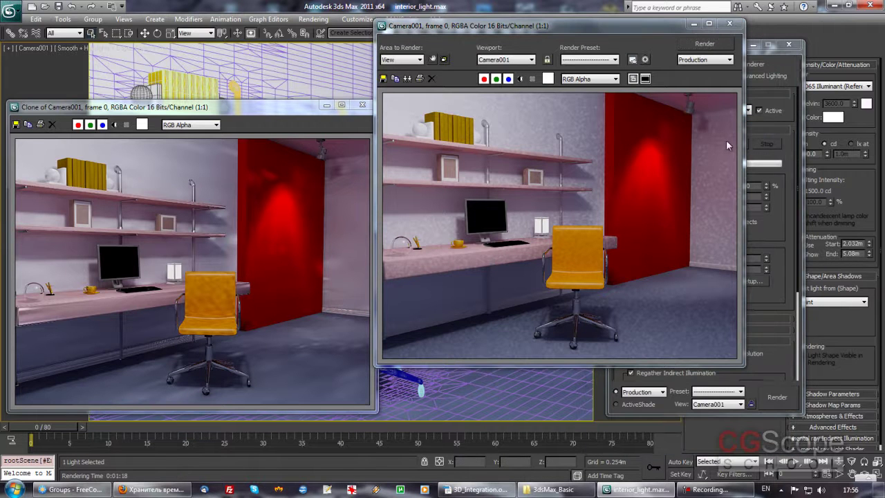
Change the regather Rays per Sample value from 64 to 128.
{"action": "left_click_drag", "start_coordinate": [569, 31], "coordinate": [467, 29]}
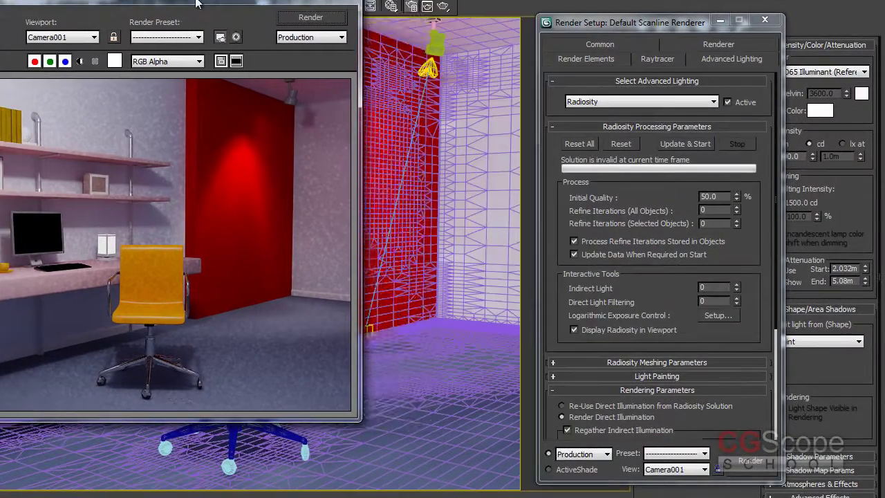
{"action": "left_click_drag", "start_coordinate": [196, 4], "coordinate": [182, 4]}
{"action": "scroll", "coordinate": [767, 301], "scroll_direction": "down", "scroll_amount": 5}
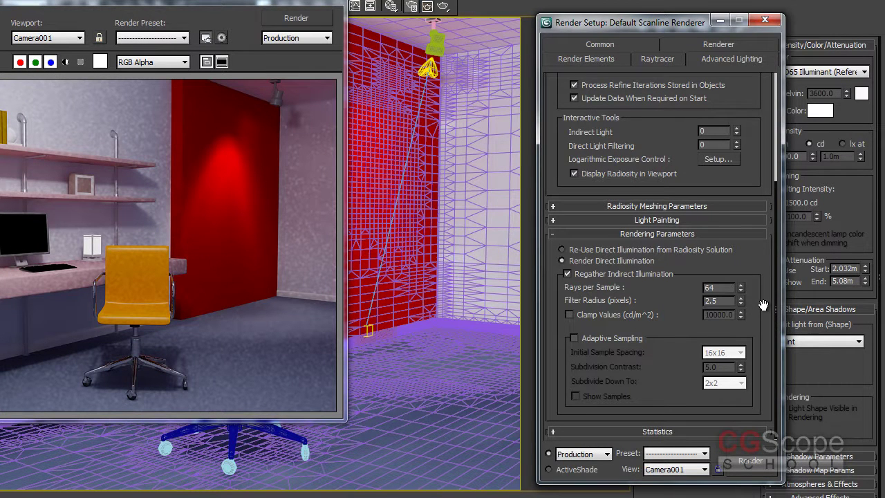
{"action": "double_click", "coordinate": [728, 288]}
{"action": "type", "text": "128"}
{"action": "key", "text": "Return"}
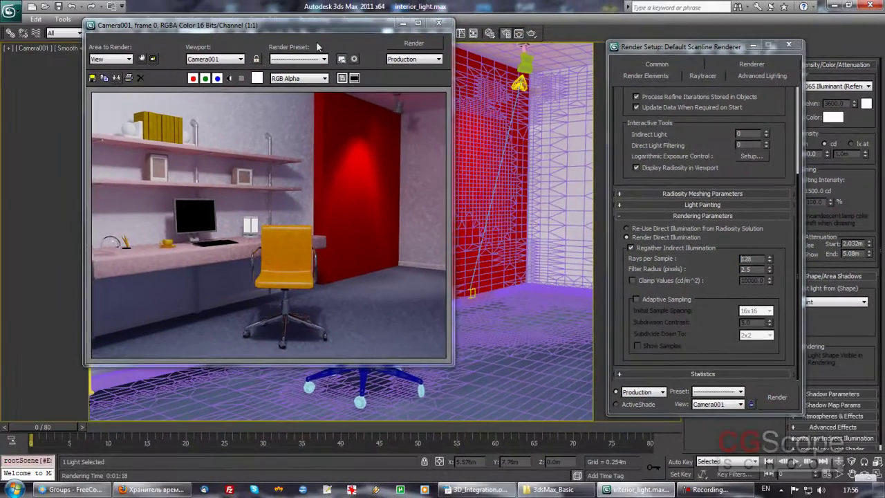
Clone the last render and move the copy aside to the left.
{"action": "left_click", "coordinate": [116, 77]}
{"action": "left_click_drag", "start_coordinate": [332, 108], "coordinate": [128, 110]}
{"action": "left_click", "coordinate": [473, 34]}
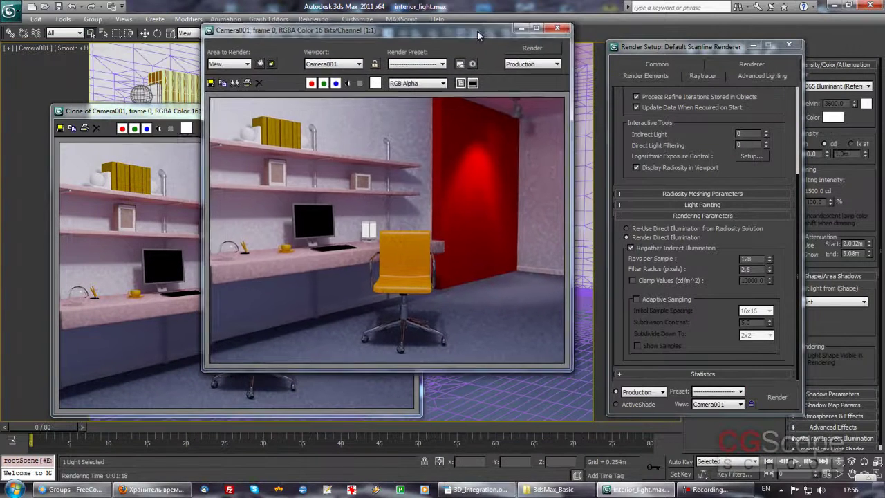
{"action": "scroll", "coordinate": [789, 131], "scroll_direction": "up", "scroll_amount": 3}
{"action": "scroll", "coordinate": [749, 165], "scroll_direction": "up", "scroll_amount": 2}
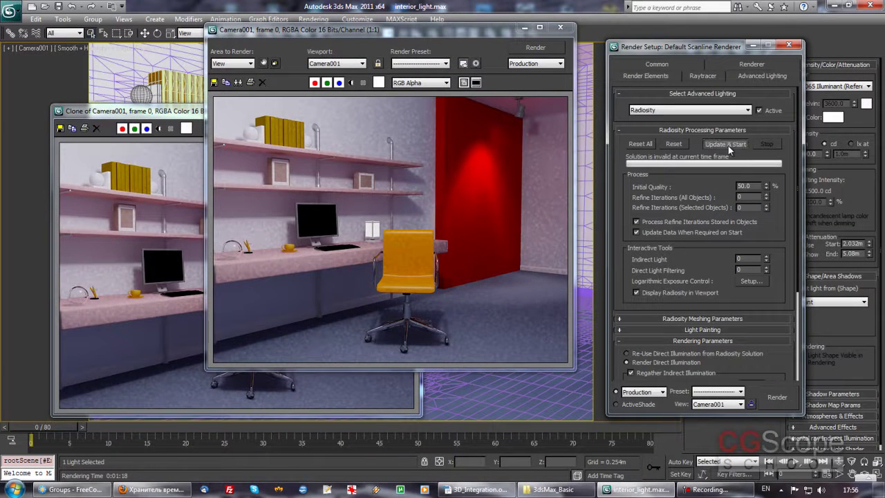
Recompute radiosity past the missing textures and re-render Camera001 at 128 rays per sample.
{"action": "left_click", "coordinate": [726, 143]}
{"action": "left_click", "coordinate": [372, 305]}
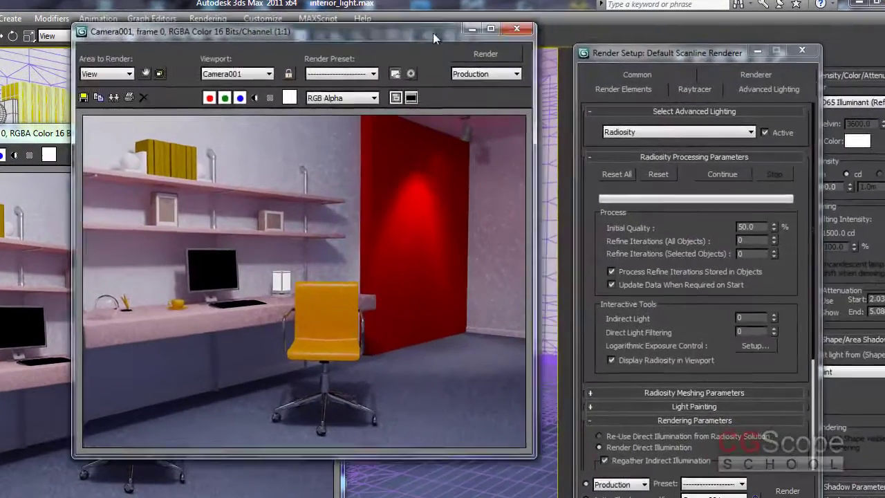
{"action": "mouse_move", "coordinate": [432, 30]}
{"action": "left_mouse_down"}
{"action": "mouse_move", "coordinate": [833, 45]}
{"action": "mouse_move", "coordinate": [585, 54]}
{"action": "left_mouse_up"}
{"action": "left_click", "coordinate": [623, 64]}
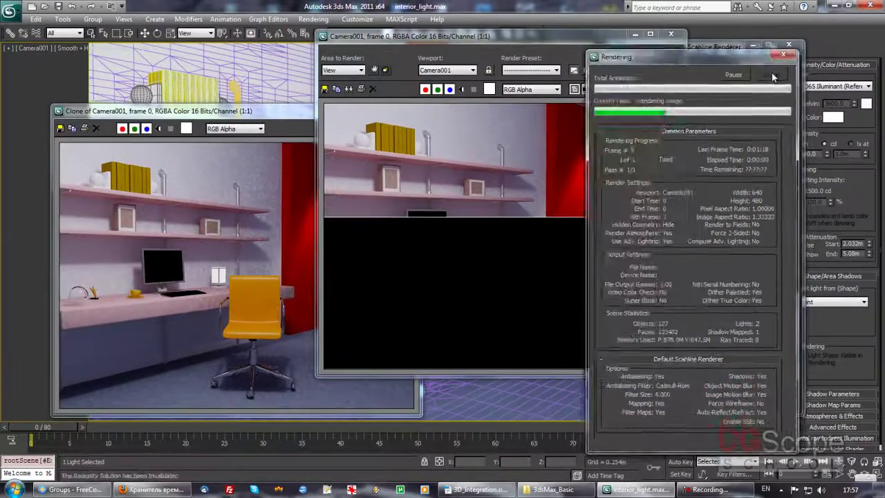
Cancel the render, close the Clone and Camera001 frame windows, and show Rendering Parameters.
{"action": "left_click", "coordinate": [776, 81]}
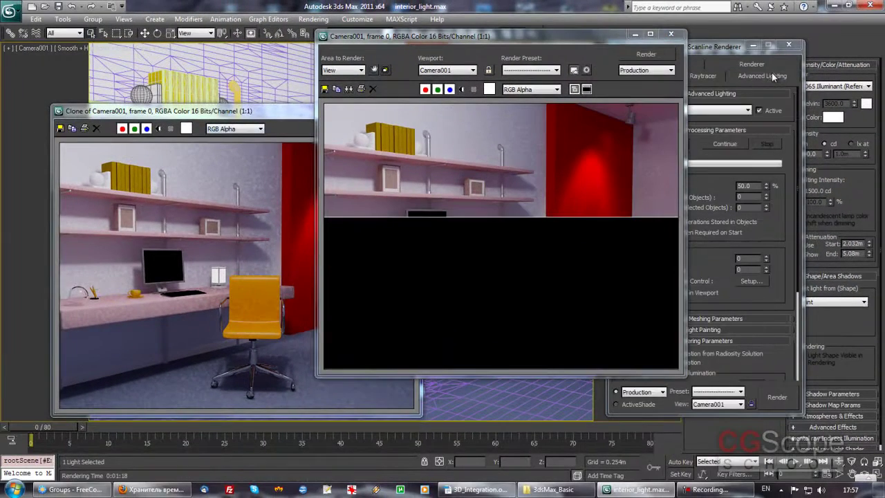
{"action": "left_click", "coordinate": [352, 114]}
{"action": "left_click", "coordinate": [407, 108]}
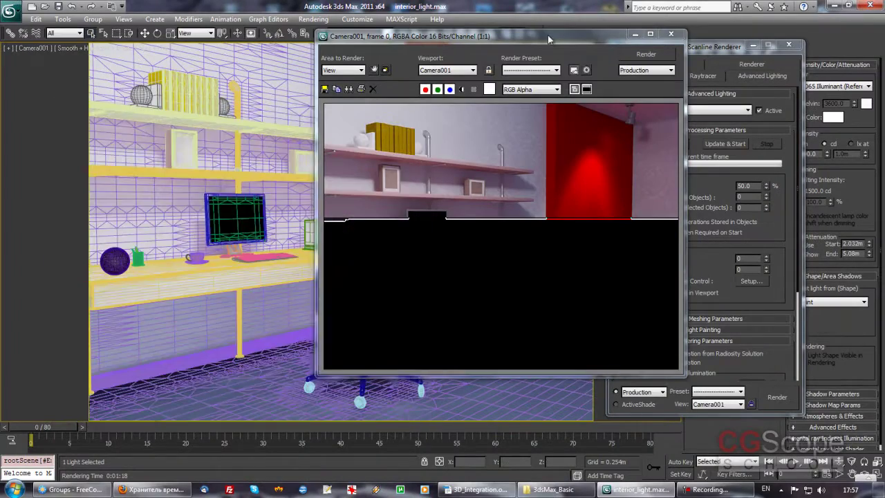
{"action": "left_click_drag", "start_coordinate": [548, 36], "coordinate": [280, 43]}
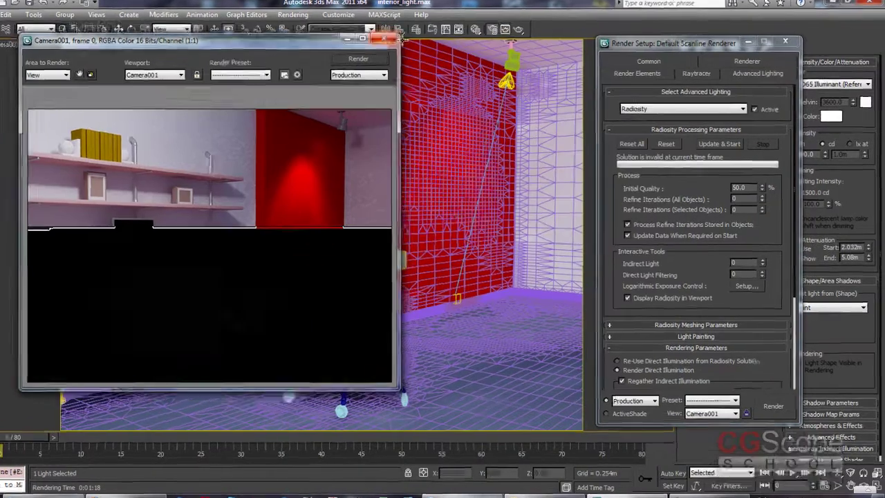
{"action": "left_click", "coordinate": [402, 39]}
{"action": "mouse_move", "coordinate": [774, 233]}
{"action": "left_mouse_down"}
{"action": "mouse_move", "coordinate": [775, 111]}
{"action": "mouse_move", "coordinate": [750, 101]}
{"action": "left_mouse_up"}
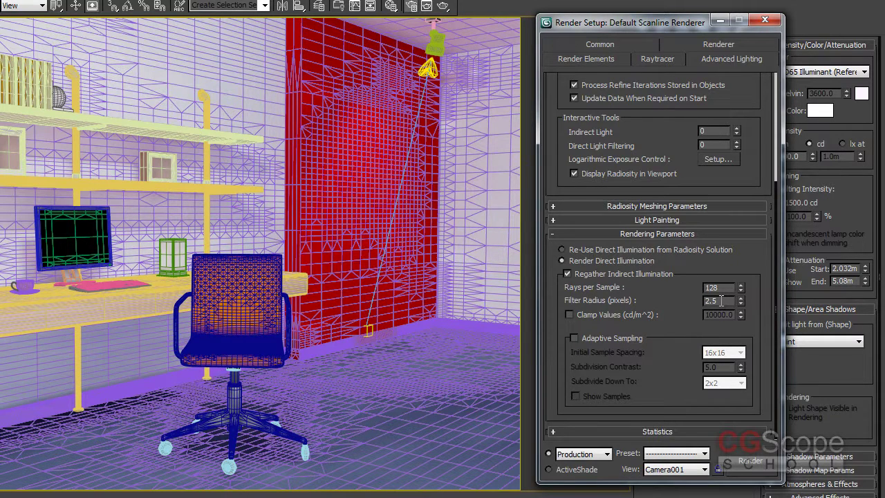
Set Filter Radius to 5.0 pixels, update radiosity past missing files, and render Camera001 again.
{"action": "left_click_drag", "start_coordinate": [721, 300], "coordinate": [700, 301]}
{"action": "mouse_move", "coordinate": [755, 110]}
{"action": "left_mouse_down"}
{"action": "mouse_move", "coordinate": [764, 330]}
{"action": "mouse_move", "coordinate": [767, 281]}
{"action": "left_mouse_up"}
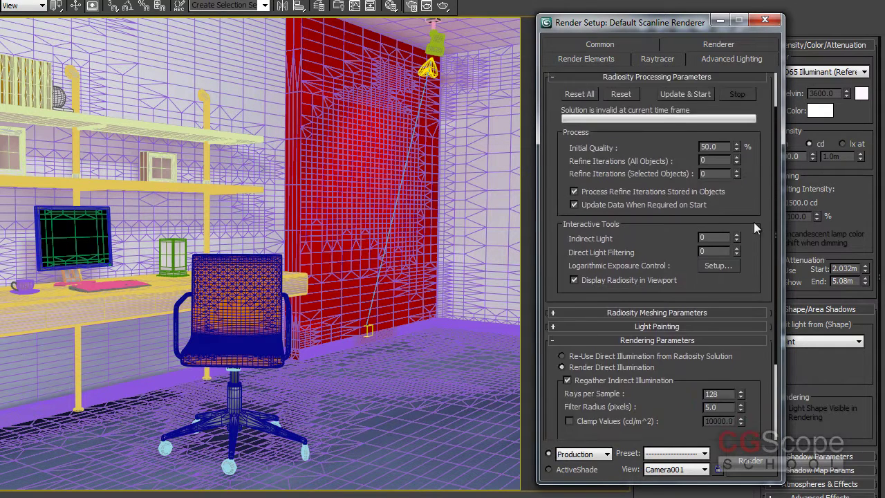
{"action": "left_click", "coordinate": [692, 95]}
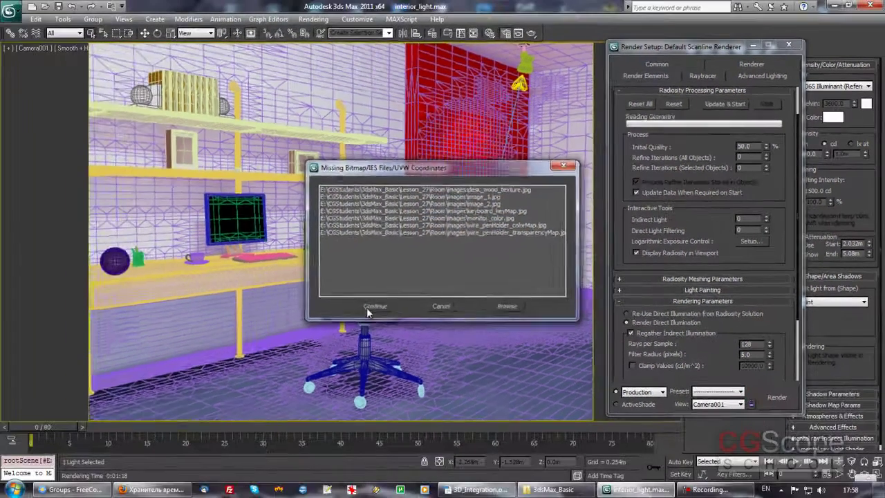
{"action": "left_click", "coordinate": [367, 308]}
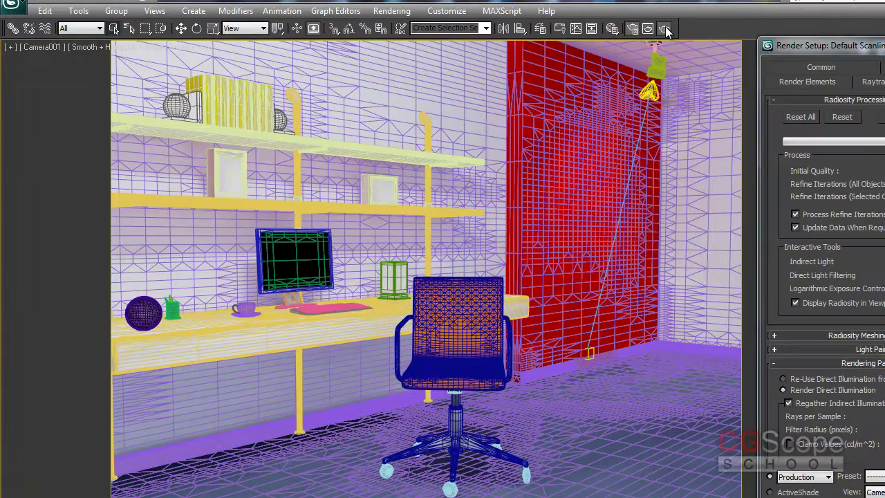
{"action": "left_click", "coordinate": [666, 28]}
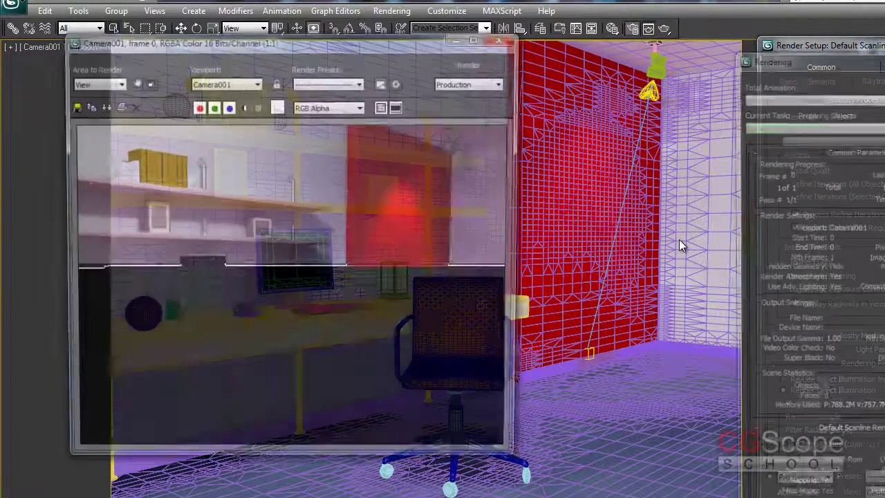
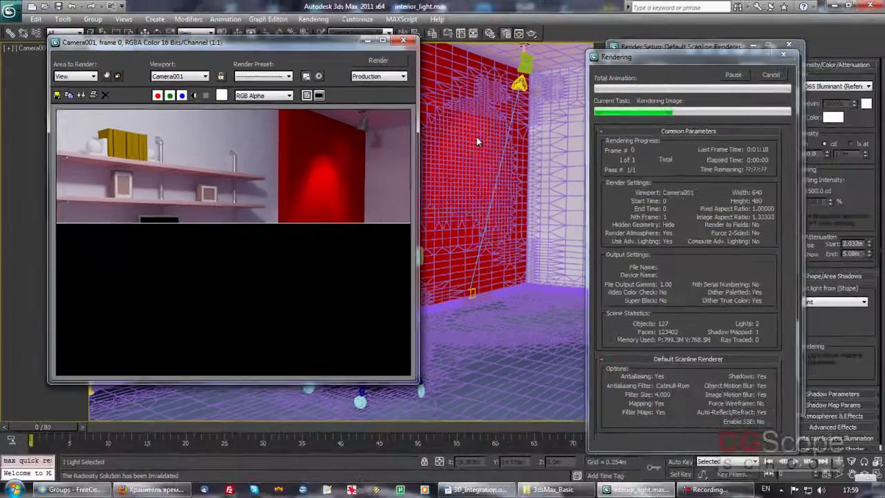
Cancel the test render and scroll Render Setup to the radiosity Rendering Parameters.
{"action": "left_click", "coordinate": [769, 74]}
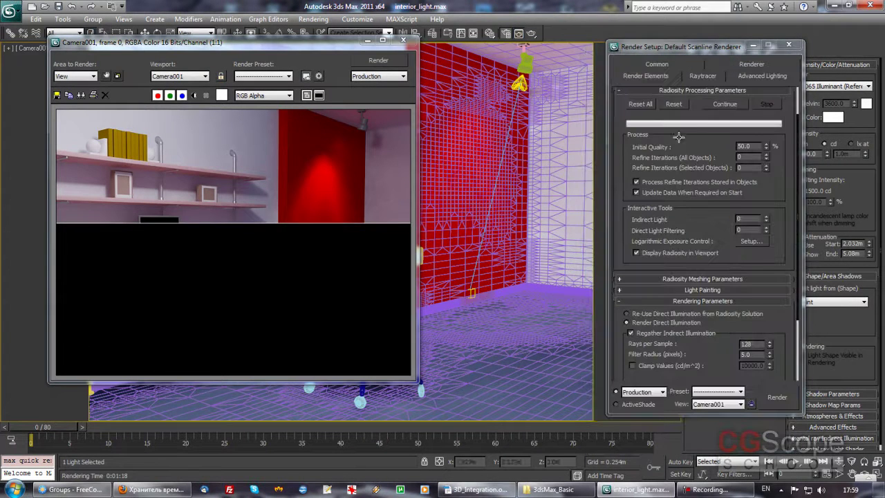
{"action": "left_click_drag", "start_coordinate": [704, 47], "coordinate": [680, 37]}
{"action": "left_click_drag", "start_coordinate": [760, 239], "coordinate": [751, 153]}
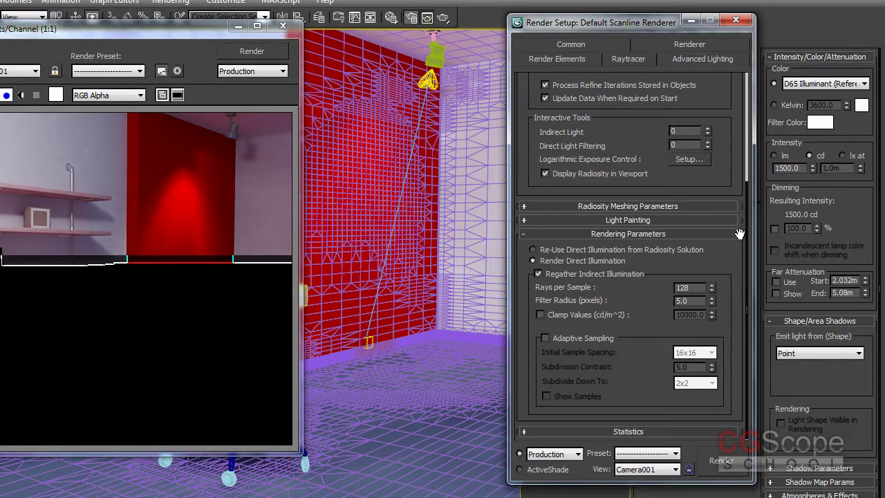
Enable Adaptive Sampling for the regather, keeping 16x16 initial sample spacing.
{"action": "left_click", "coordinate": [546, 338]}
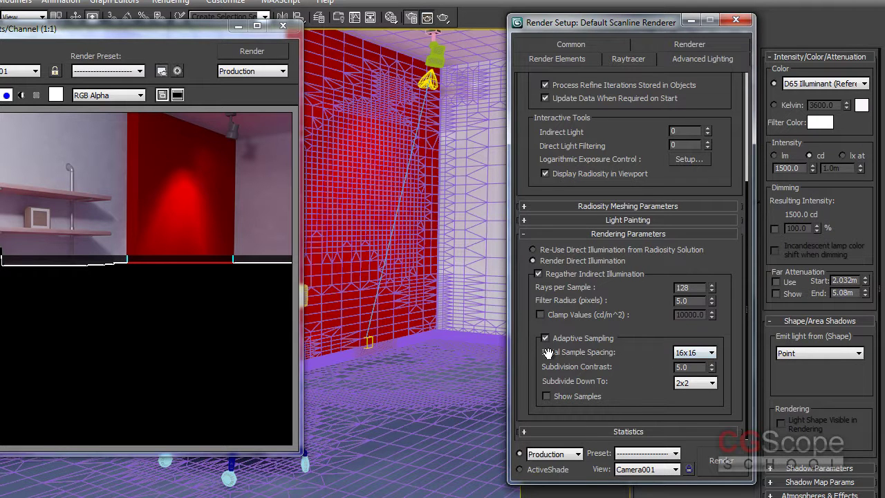
{"action": "left_click", "coordinate": [708, 354]}
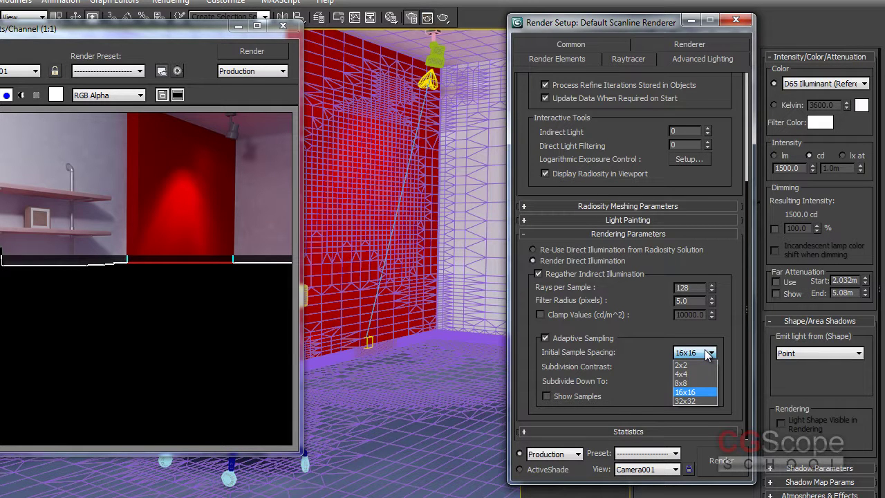
{"action": "left_click", "coordinate": [696, 394]}
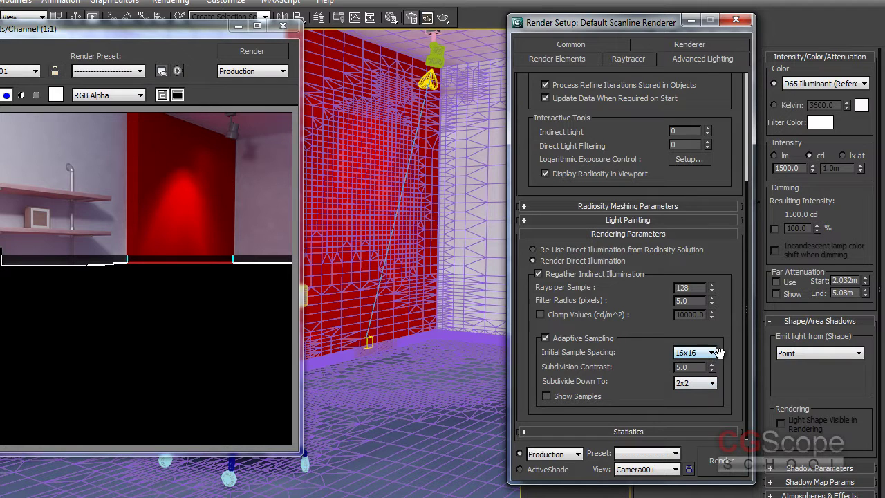
{"action": "scroll", "coordinate": [653, 328], "scroll_direction": "up", "scroll_amount": 1}
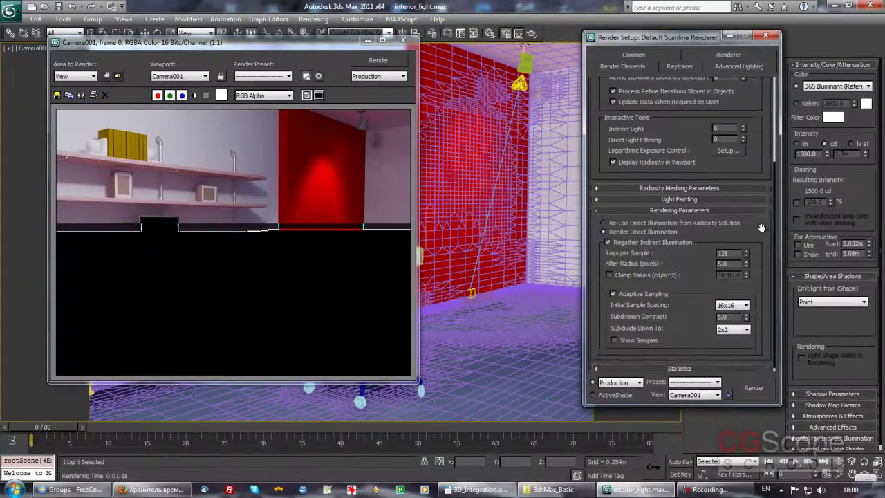
{"action": "scroll", "coordinate": [760, 227], "scroll_direction": "up", "scroll_amount": 1}
Recompute radiosity past the missing-bitmap warning and render the Camera001 view.
{"action": "scroll", "coordinate": [754, 222], "scroll_direction": "up", "scroll_amount": 4}
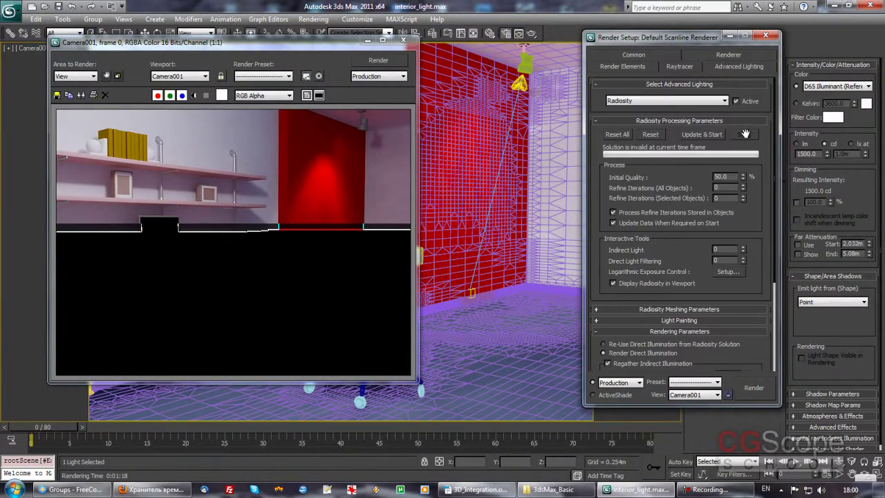
{"action": "left_click", "coordinate": [702, 136]}
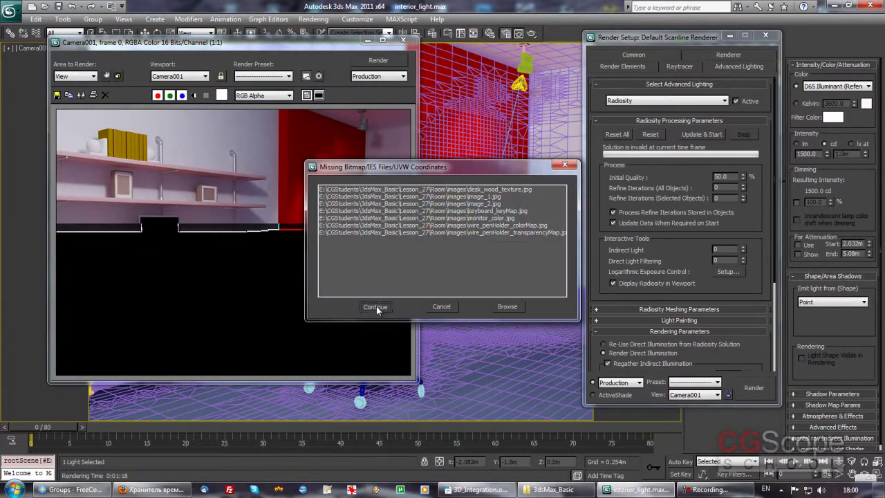
{"action": "left_click", "coordinate": [374, 307]}
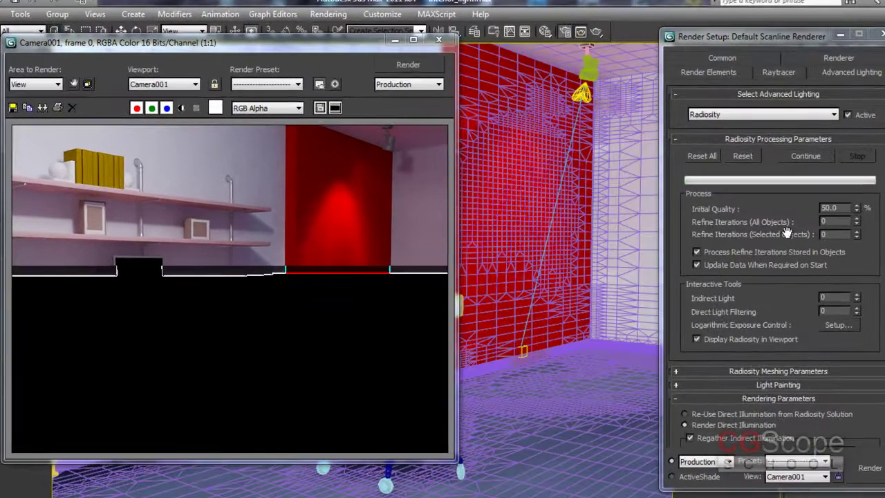
{"action": "left_click", "coordinate": [399, 61]}
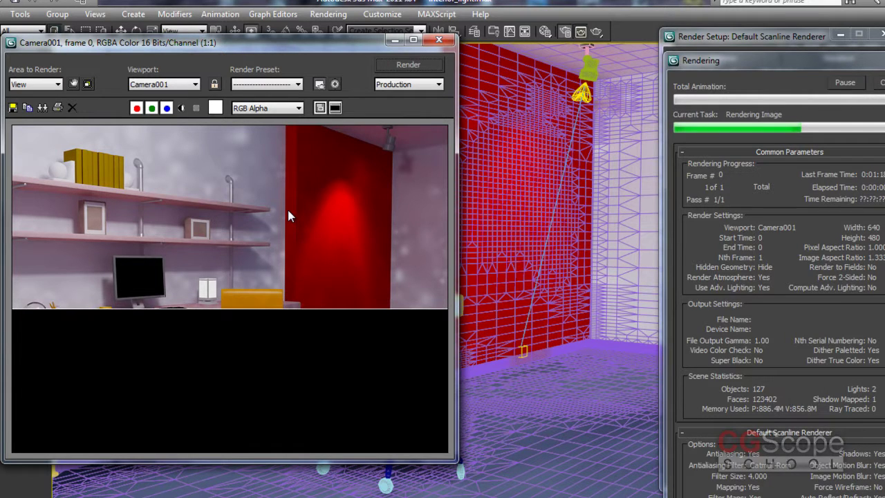
Cancel the render, close the frame window, and collapse Rendering Parameters to reveal processing settings.
{"action": "key", "text": "Escape"}
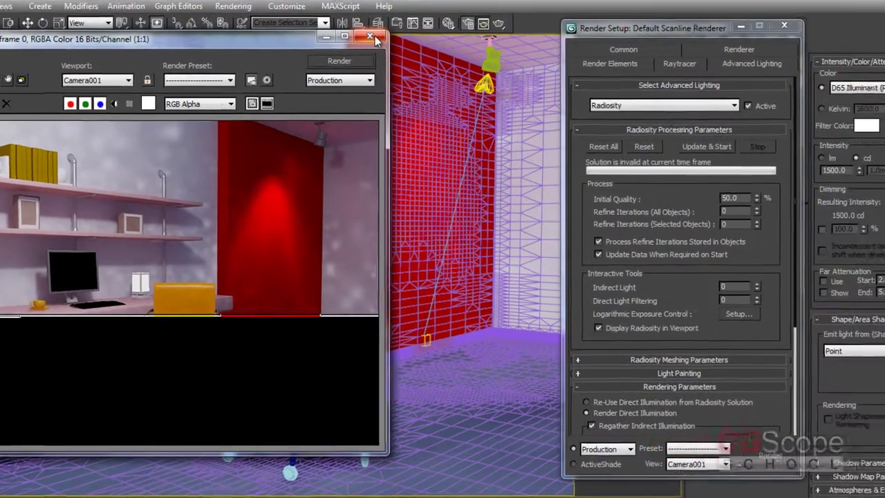
{"action": "left_click", "coordinate": [446, 43]}
{"action": "left_click_drag", "start_coordinate": [731, 247], "coordinate": [711, 102]}
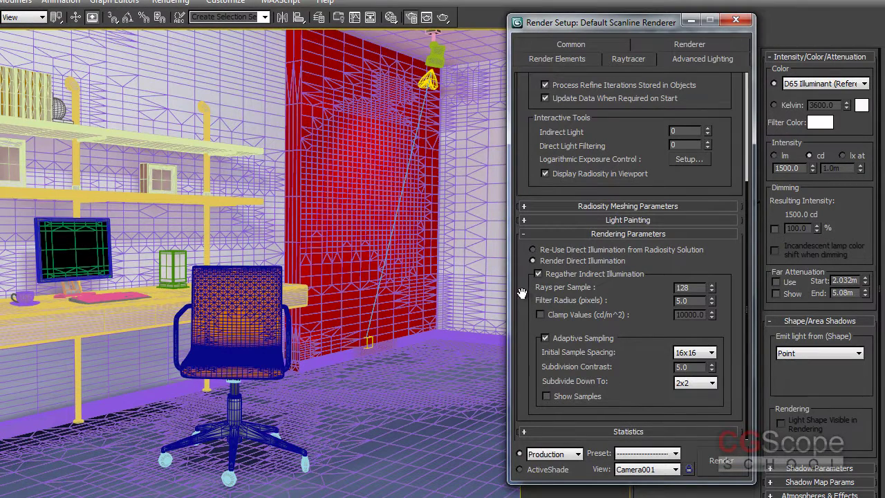
{"action": "mouse_move", "coordinate": [528, 260]}
{"action": "left_mouse_down"}
{"action": "mouse_move", "coordinate": [524, 316]}
{"action": "mouse_move", "coordinate": [596, 315]}
{"action": "left_mouse_up"}
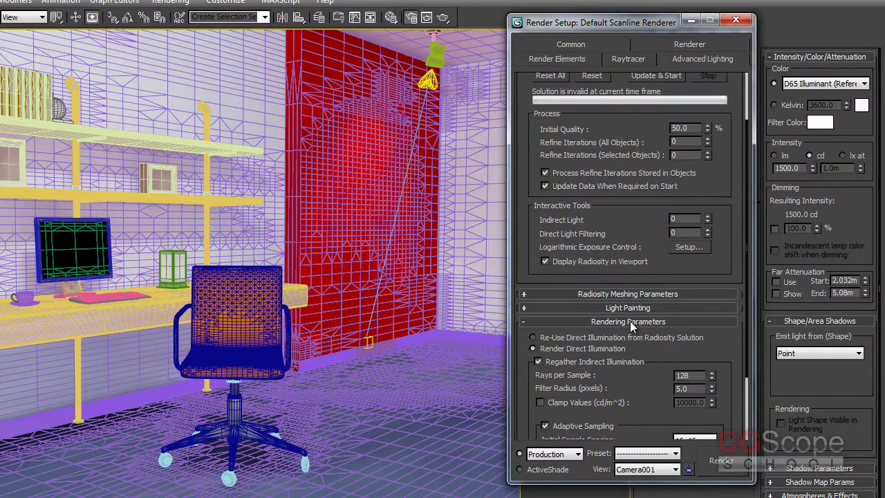
{"action": "left_click", "coordinate": [630, 321]}
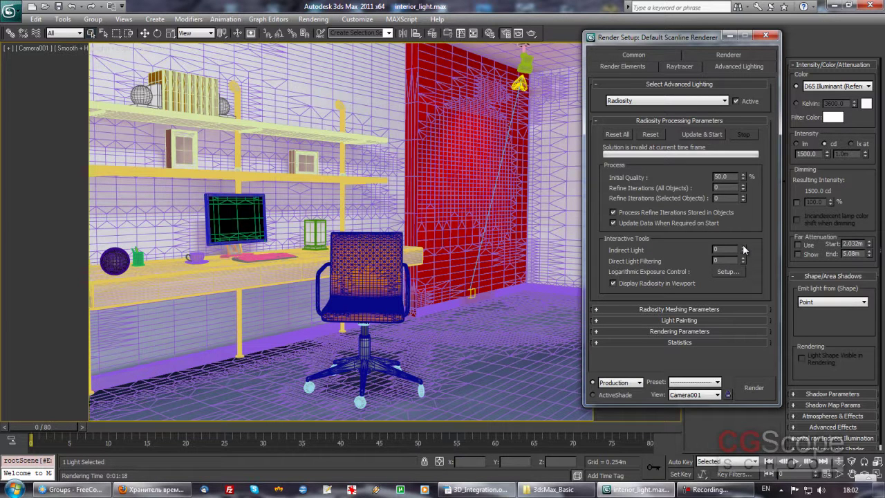
Set Indirect Light and Direct Light Filtering both to 1 and recompute radiosity.
{"action": "left_click", "coordinate": [744, 247]}
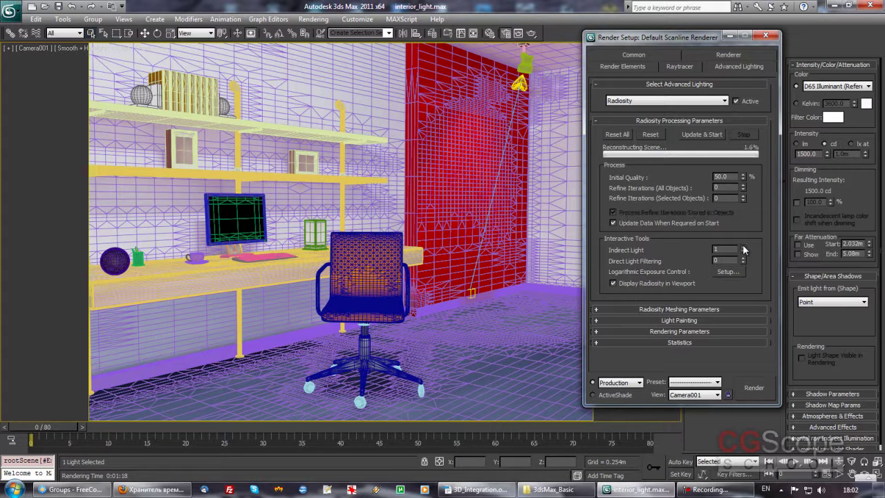
{"action": "left_click", "coordinate": [743, 247]}
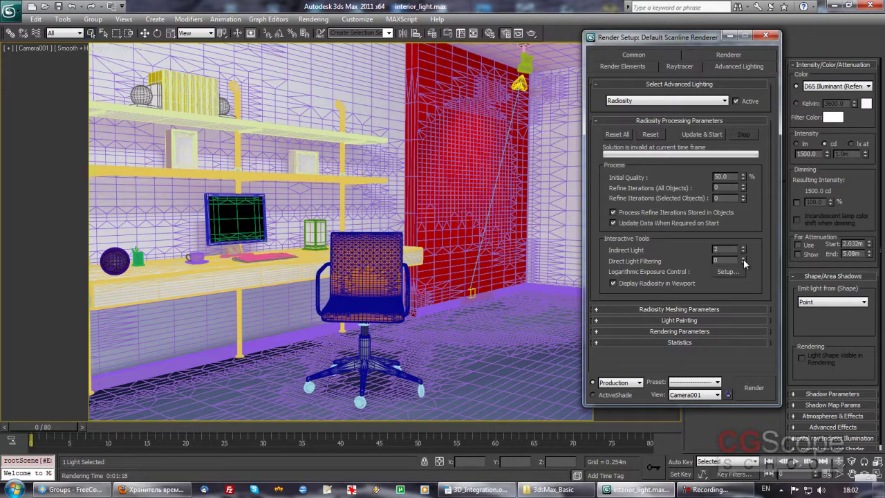
{"action": "left_click", "coordinate": [743, 258]}
{"action": "left_click", "coordinate": [743, 258]}
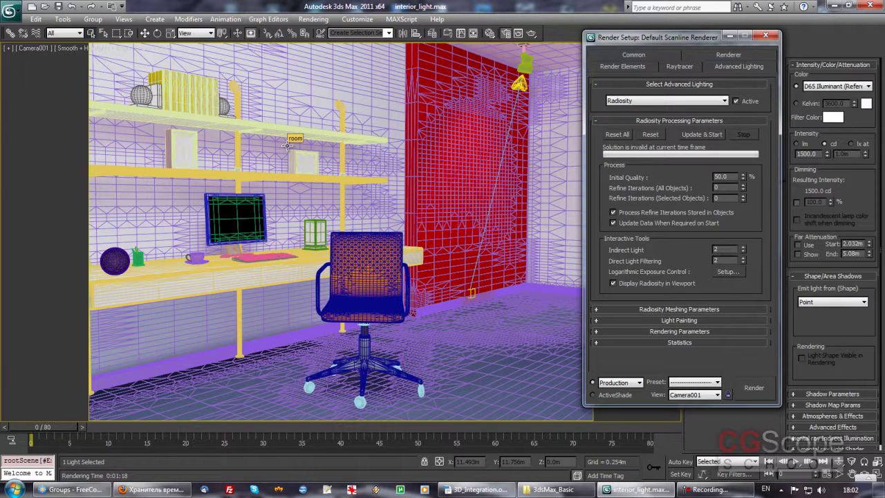
{"action": "left_click", "coordinate": [743, 253]}
{"action": "left_click", "coordinate": [702, 134]}
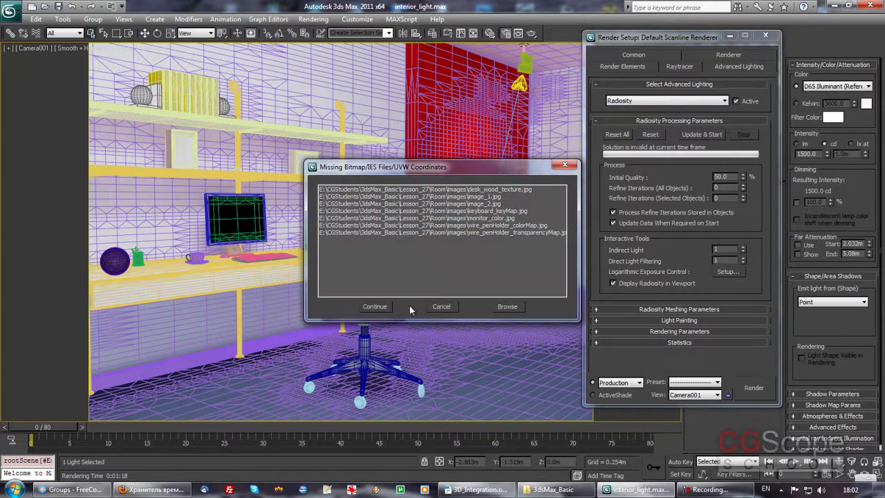
Finish the radiosity solution past the missing-files warning, then render Camera001 and cancel partway.
{"action": "left_click", "coordinate": [380, 306]}
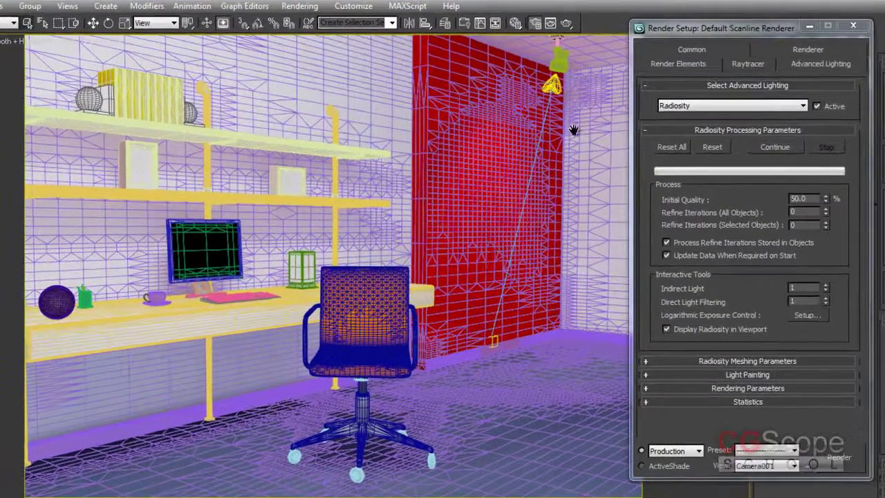
{"action": "key", "text": "shift+q"}
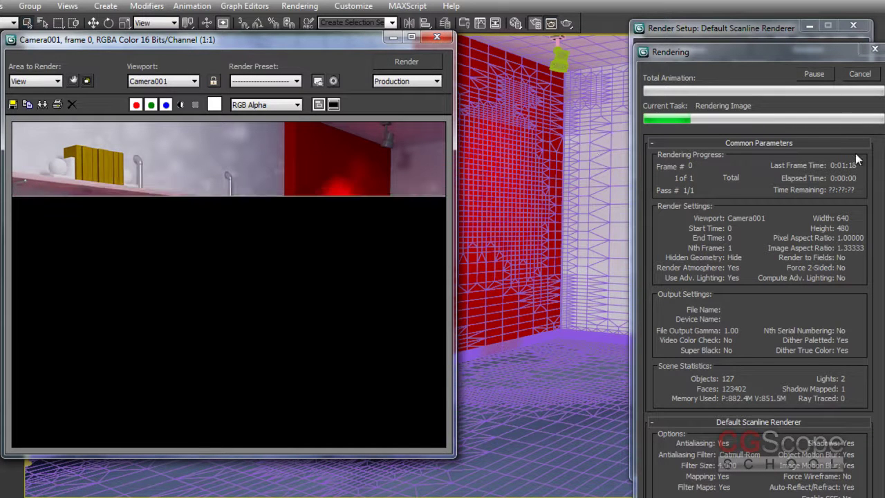
{"action": "left_click", "coordinate": [861, 75]}
{"action": "left_click_drag", "start_coordinate": [775, 28], "coordinate": [764, 27]}
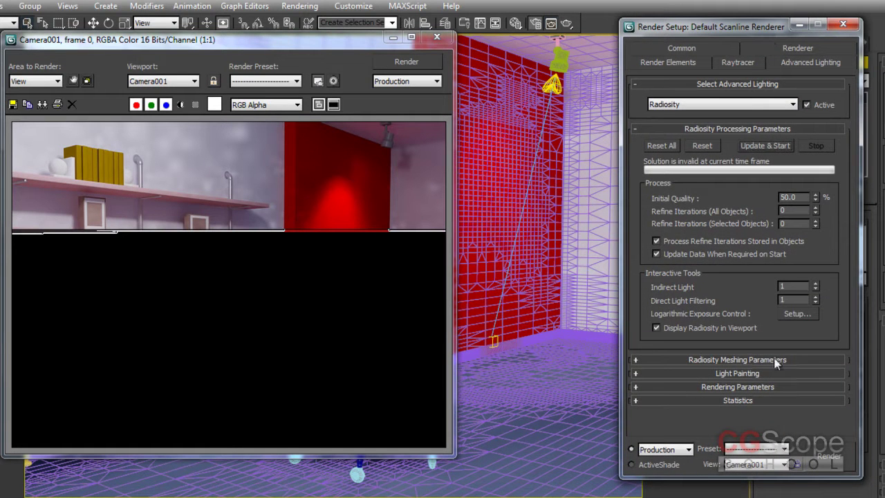
{"action": "left_click", "coordinate": [738, 387]}
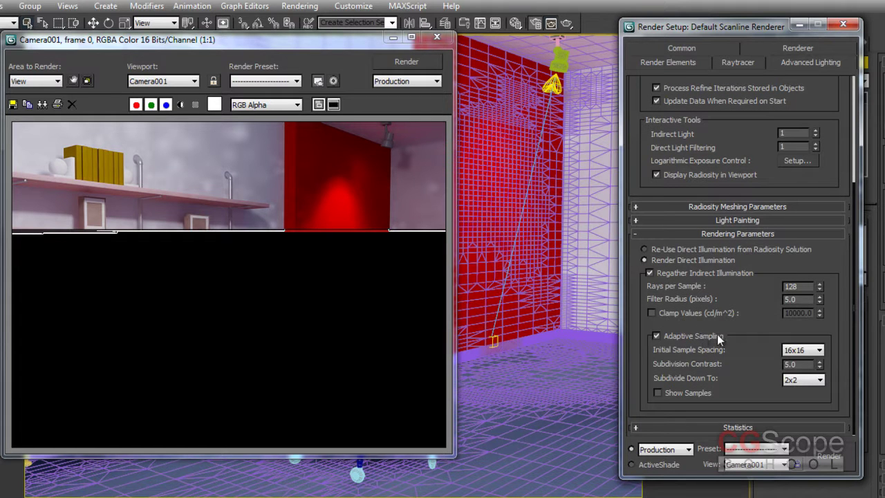
Uncheck Adaptive Sampling and re-render the Camera001 view.
{"action": "left_click", "coordinate": [686, 334]}
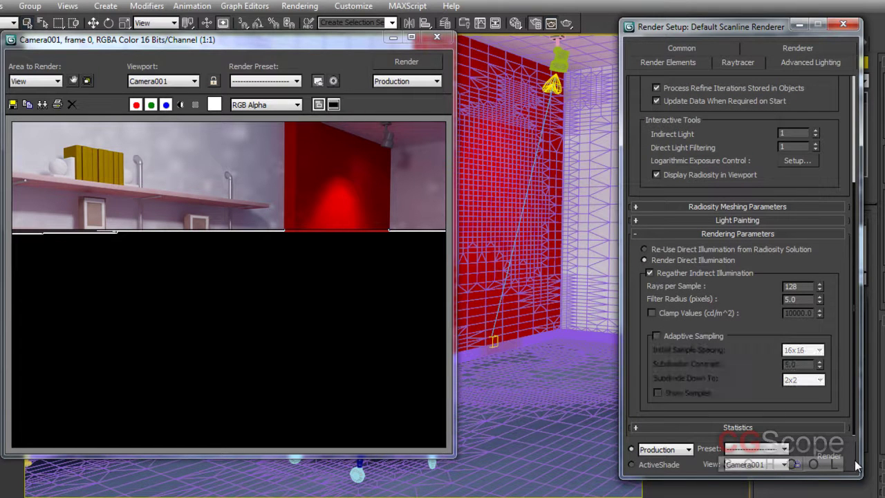
{"action": "left_click_drag", "start_coordinate": [430, 52], "coordinate": [430, 57]}
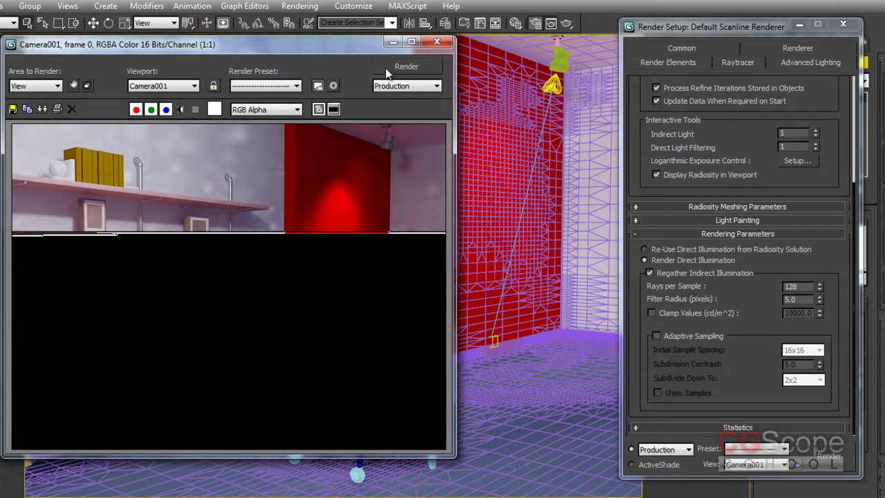
{"action": "left_click", "coordinate": [406, 68]}
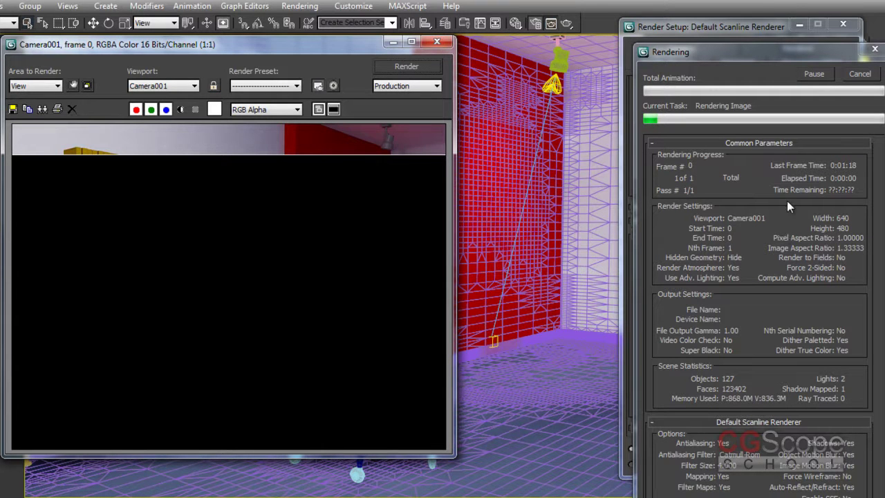
Cancel the render and re-enable Adaptive Sampling with 4x4 initial sample spacing.
{"action": "left_click", "coordinate": [870, 74]}
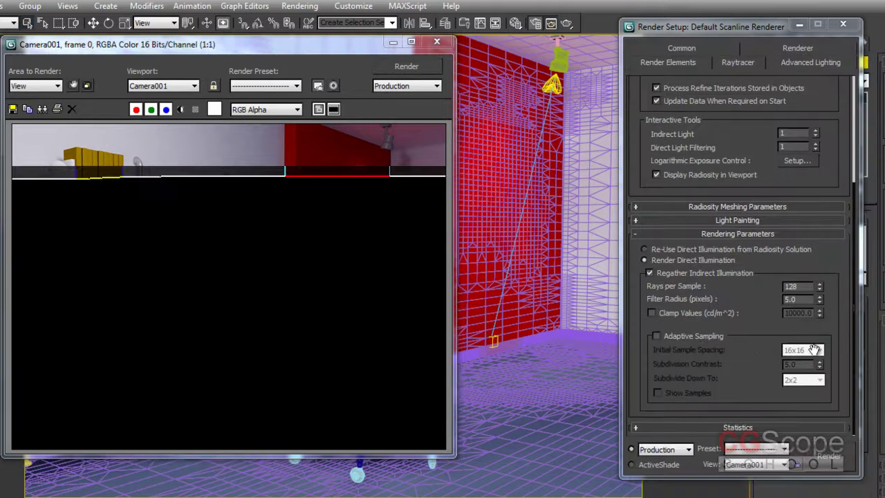
{"action": "left_click", "coordinate": [704, 337]}
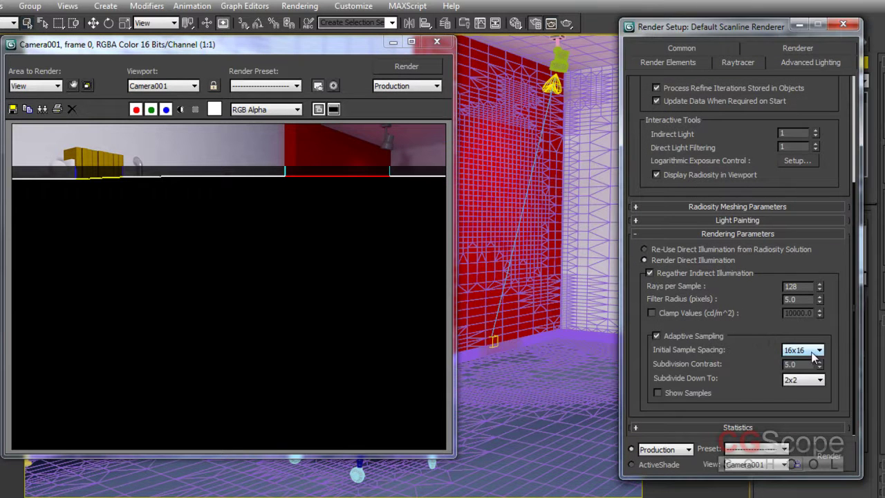
{"action": "left_click", "coordinate": [813, 350]}
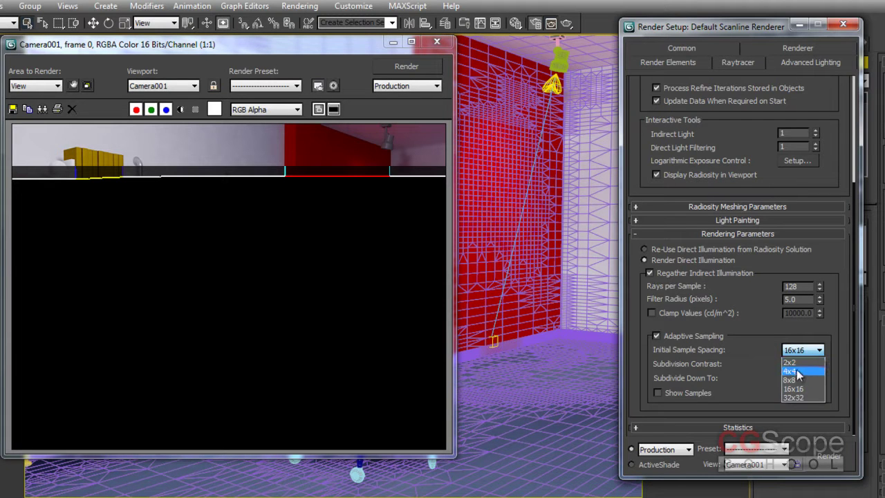
{"action": "left_click", "coordinate": [800, 371]}
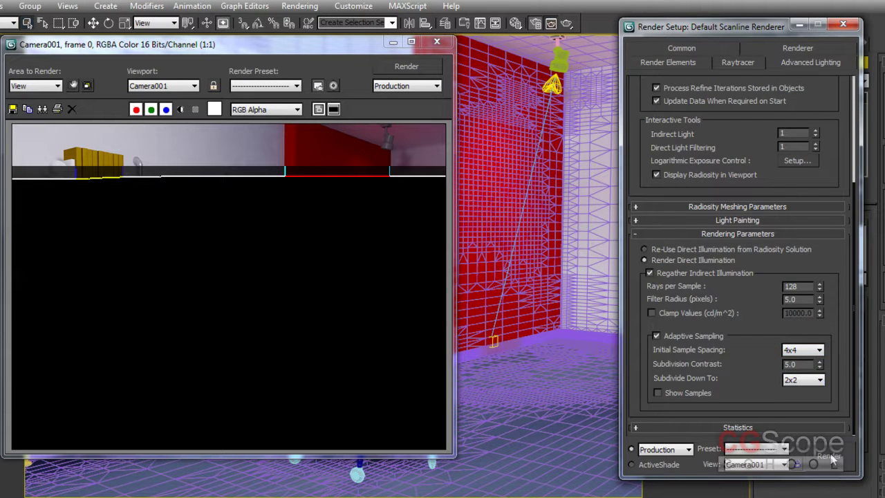
{"action": "left_click_drag", "start_coordinate": [839, 133], "coordinate": [844, 311]}
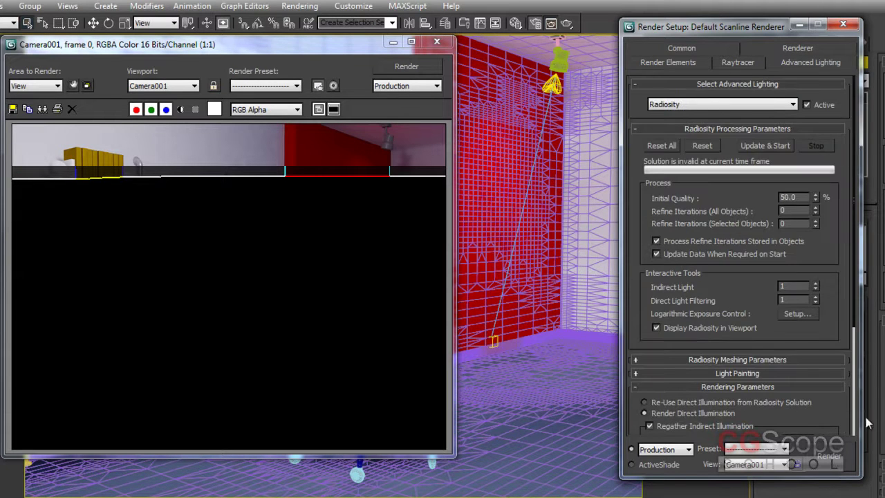
Recompute radiosity past the missing-files warning, then start and cancel a Camera001 render.
{"action": "left_click", "coordinate": [763, 143]}
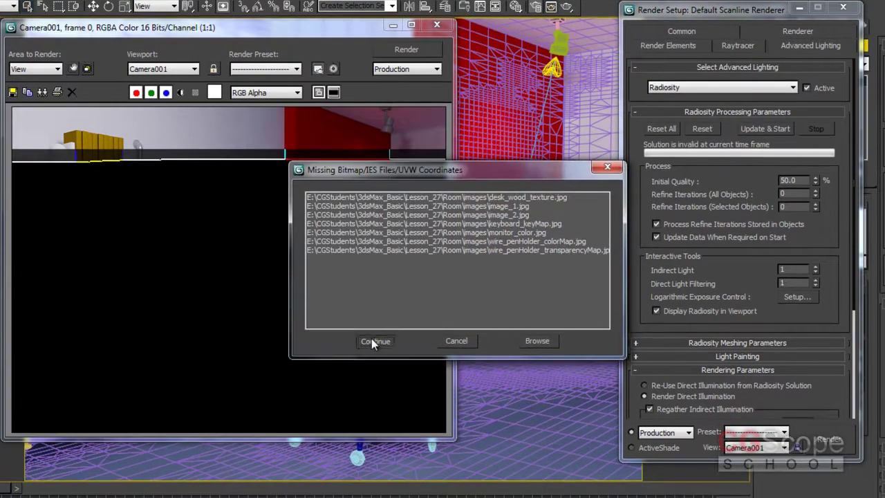
{"action": "left_click", "coordinate": [375, 357]}
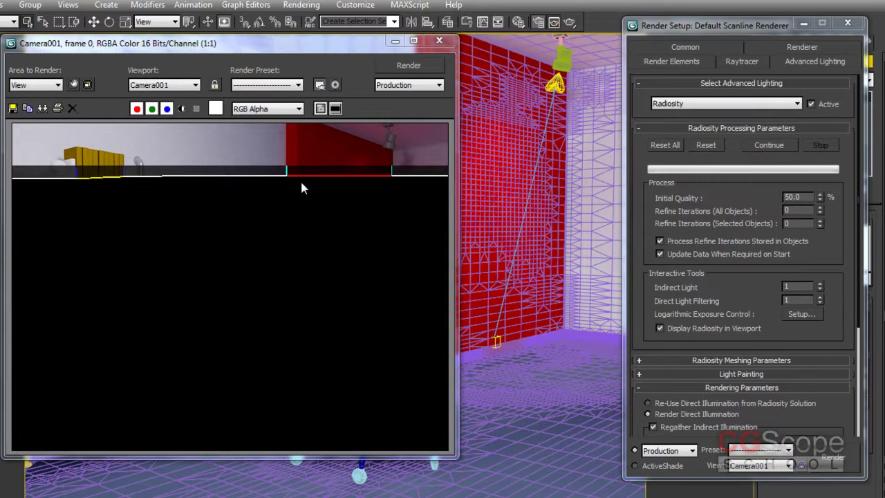
{"action": "left_click", "coordinate": [388, 62]}
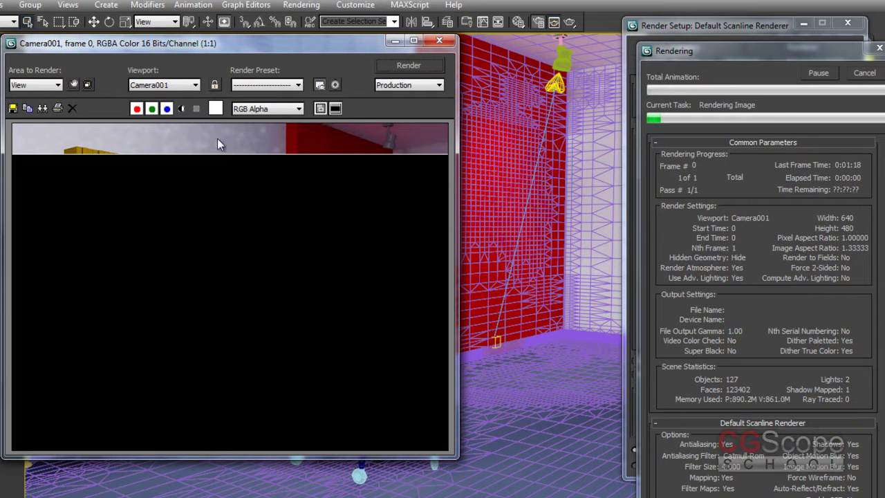
{"action": "left_click", "coordinate": [864, 73]}
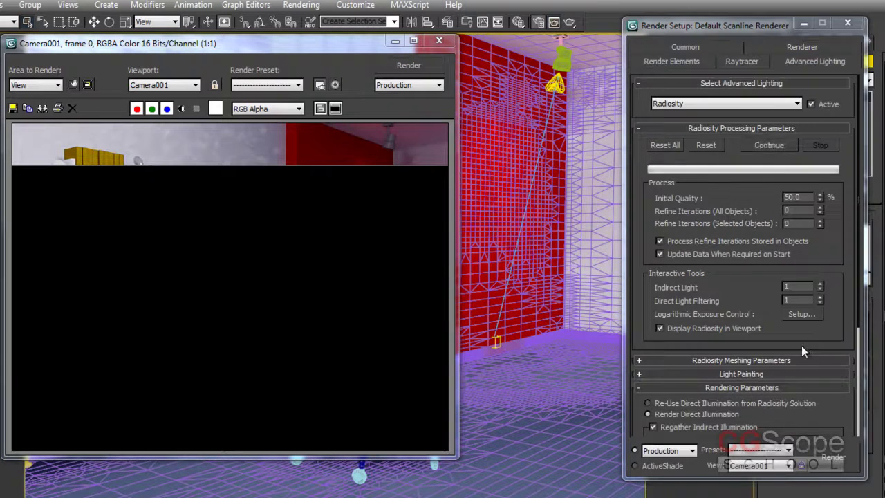
{"action": "scroll", "coordinate": [787, 330], "scroll_direction": "down", "scroll_amount": 5}
Turn Adaptive Sampling off and set Rays per Sample to 256.
{"action": "left_click", "coordinate": [661, 339]}
{"action": "scroll", "coordinate": [753, 287], "scroll_direction": "down", "scroll_amount": 1}
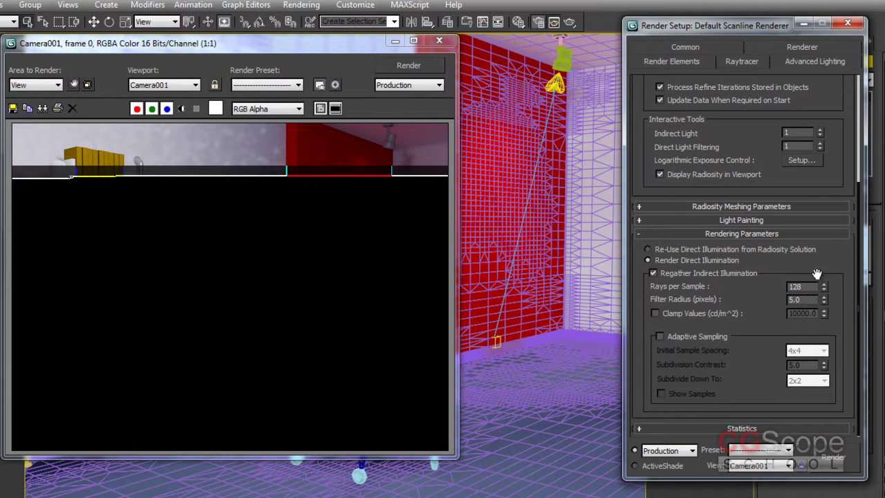
{"action": "left_click_drag", "start_coordinate": [827, 261], "coordinate": [817, 372]}
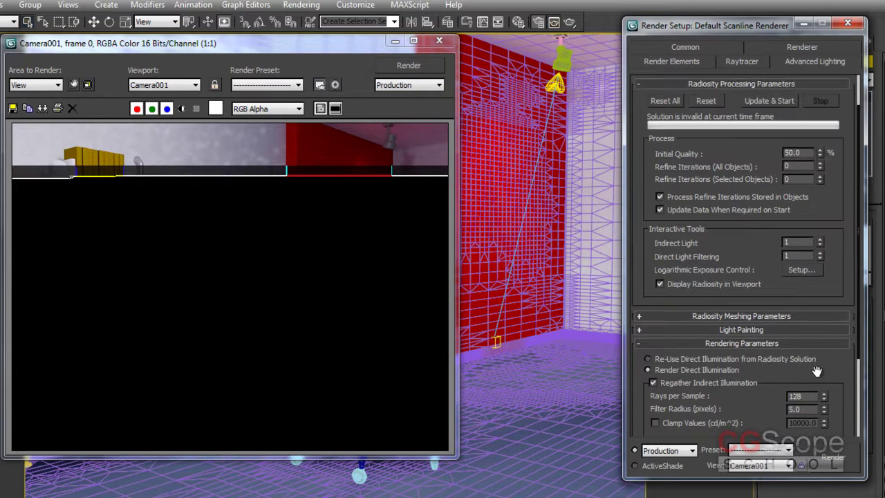
{"action": "scroll", "coordinate": [831, 260], "scroll_direction": "down", "scroll_amount": 1}
{"action": "scroll", "coordinate": [838, 277], "scroll_direction": "down", "scroll_amount": 3}
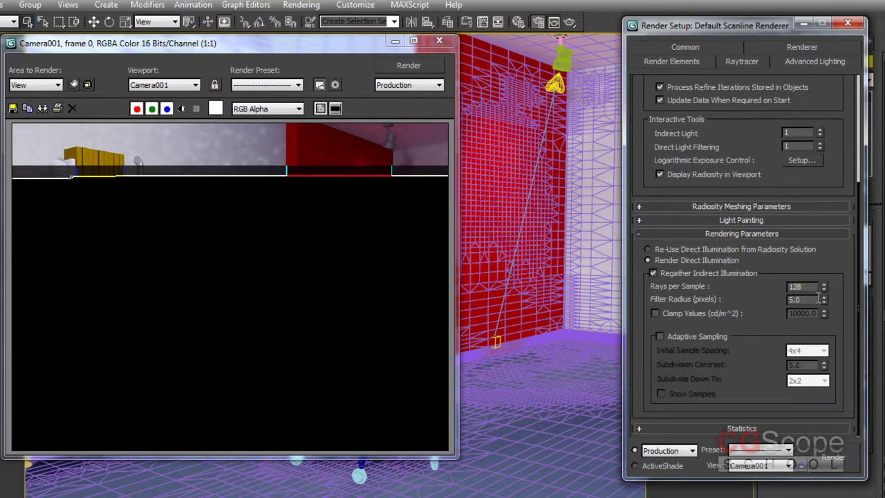
{"action": "double_click", "coordinate": [797, 286]}
{"action": "type", "text": "256"}
{"action": "key", "text": "Return"}
{"action": "left_click", "coordinate": [808, 299]}
{"action": "left_click", "coordinate": [806, 299]}
Set radiosity Initial Quality to 90% and start recomputing the solution.
{"action": "scroll", "coordinate": [839, 255], "scroll_direction": "up", "scroll_amount": 4}
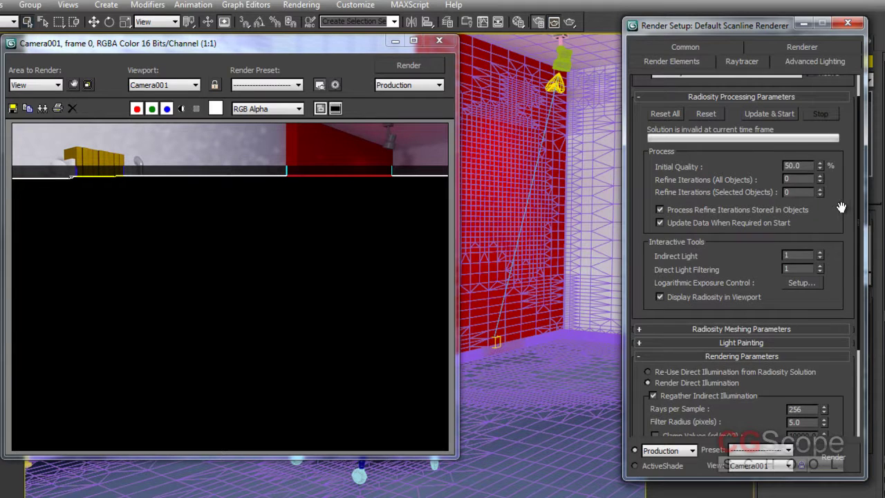
{"action": "scroll", "coordinate": [840, 203], "scroll_direction": "up", "scroll_amount": 1}
{"action": "mouse_move", "coordinate": [831, 250]}
{"action": "left_mouse_down"}
{"action": "mouse_move", "coordinate": [837, 102]}
{"action": "mouse_move", "coordinate": [837, 255]}
{"action": "left_mouse_up"}
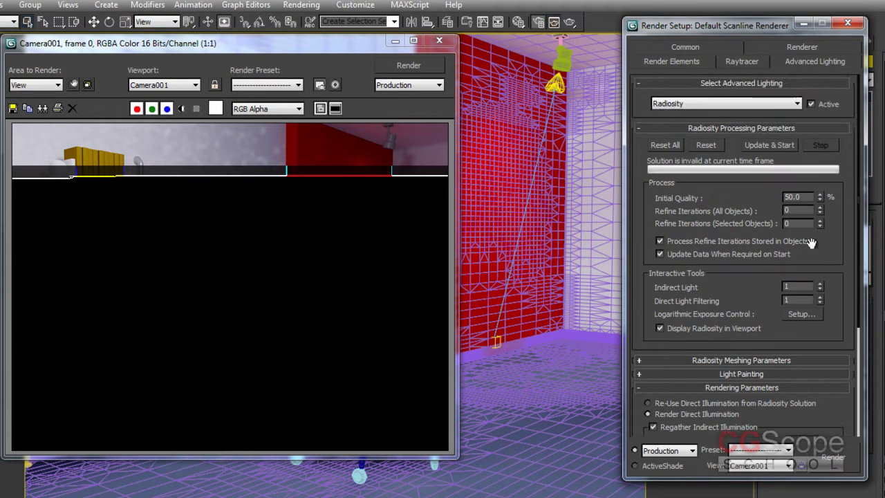
{"action": "left_click_drag", "start_coordinate": [806, 198], "coordinate": [691, 198]}
{"action": "type", "text": "90"}
{"action": "key", "text": "Return"}
{"action": "mouse_move", "coordinate": [840, 242]}
{"action": "left_mouse_down"}
{"action": "mouse_move", "coordinate": [839, 233]}
{"action": "mouse_move", "coordinate": [840, 242]}
{"action": "left_mouse_up"}
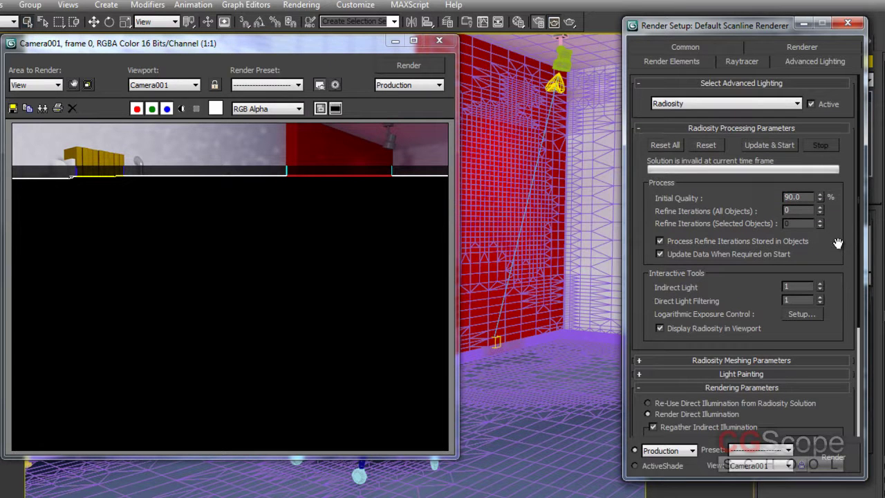
{"action": "left_click", "coordinate": [759, 143]}
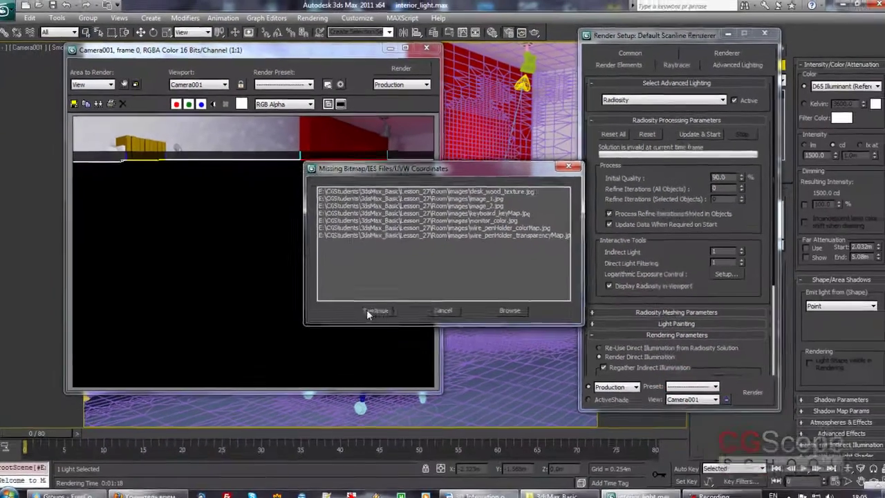
Continue past the Missing Bitmap/IES Files warning so the 90% solution completes.
{"action": "left_click", "coordinate": [373, 310]}
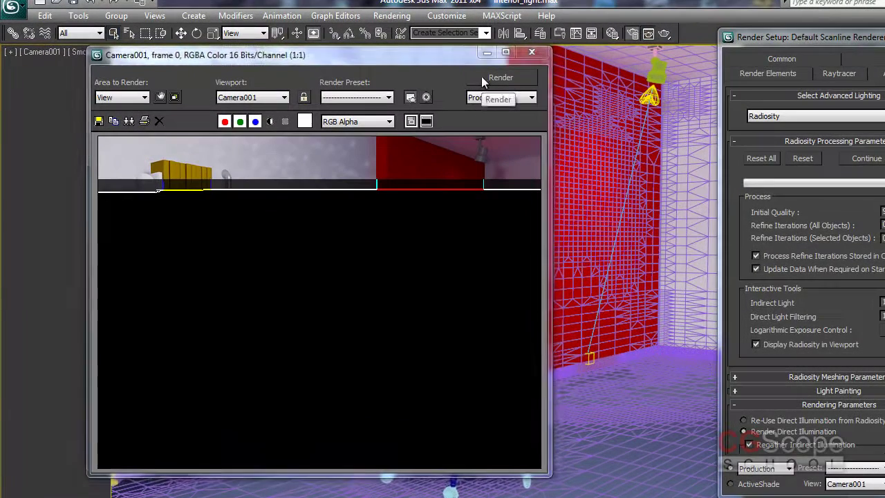
Render the Camera001 view with the 90% radiosity solution, nudging the rendered frame window right.
{"action": "left_click", "coordinate": [480, 81]}
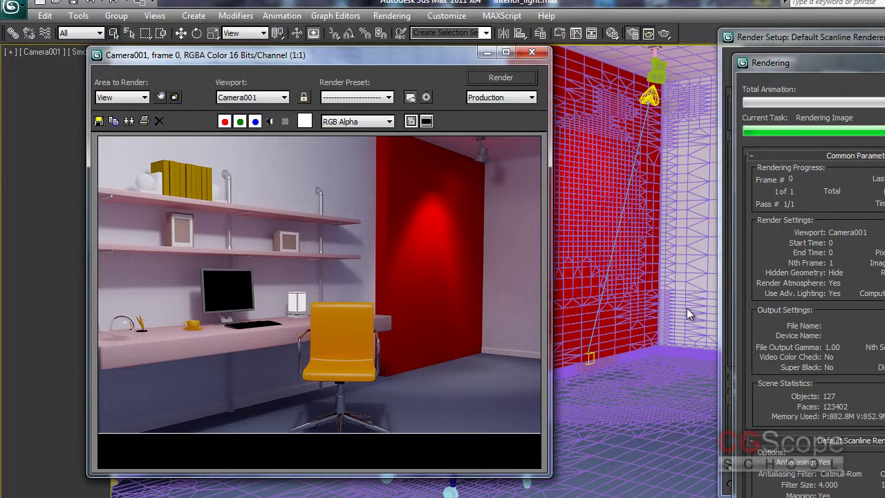
{"action": "left_click_drag", "start_coordinate": [389, 57], "coordinate": [424, 63]}
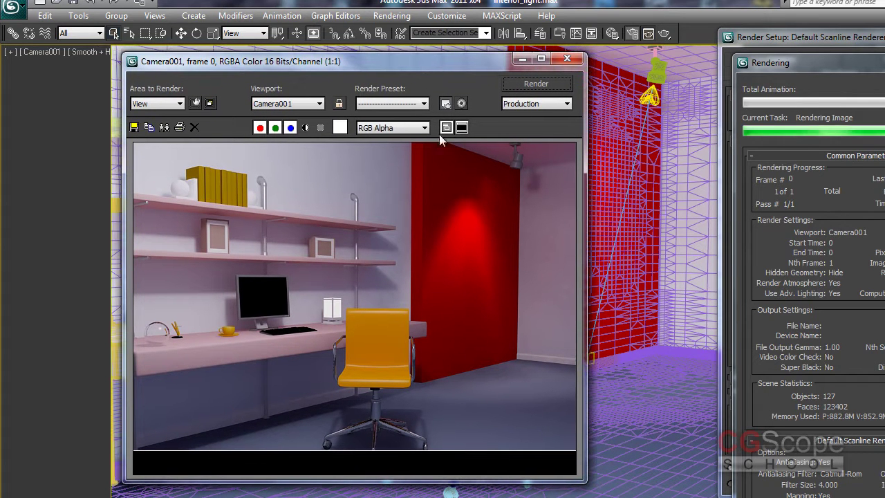